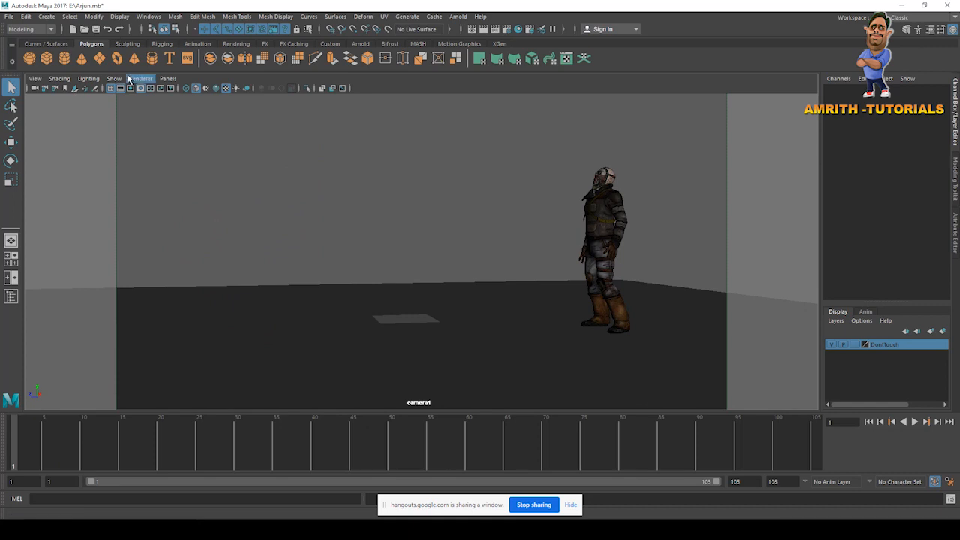
Hide the NURBS curves in the camera view so the rig controls are not displayed
left_click(143, 137)
left_click(114, 79)
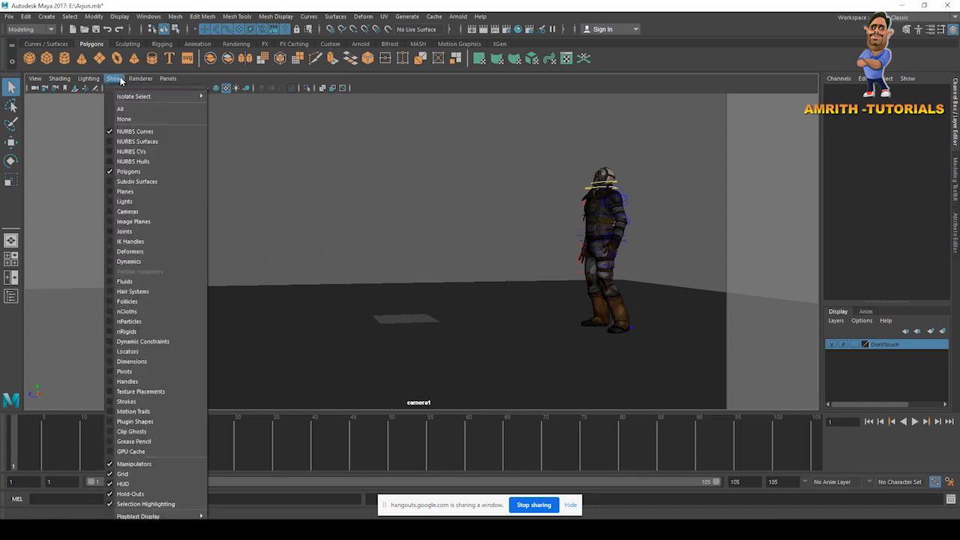
left_click(131, 135)
Play the jump animation in the camera view and scrub through it to frame 41
left_click(915, 422)
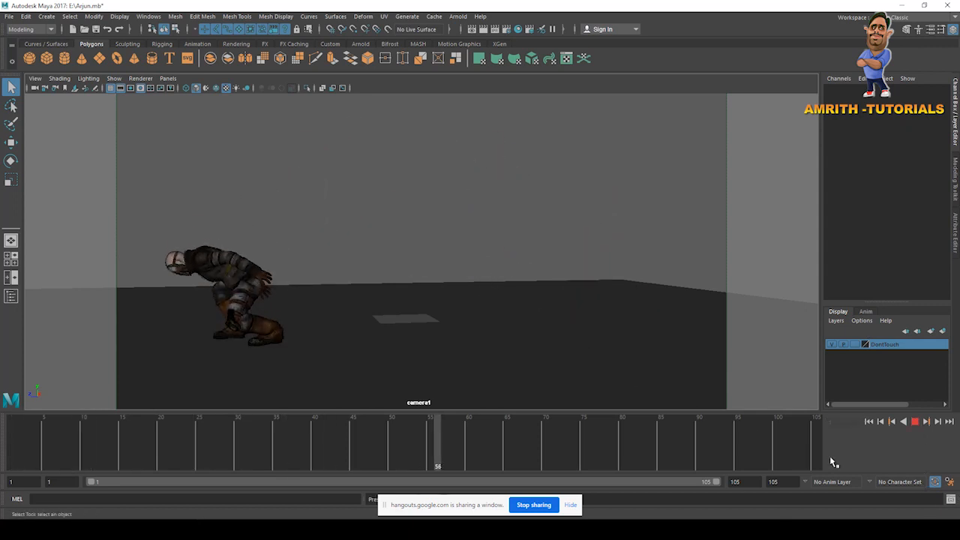
left_click(914, 422)
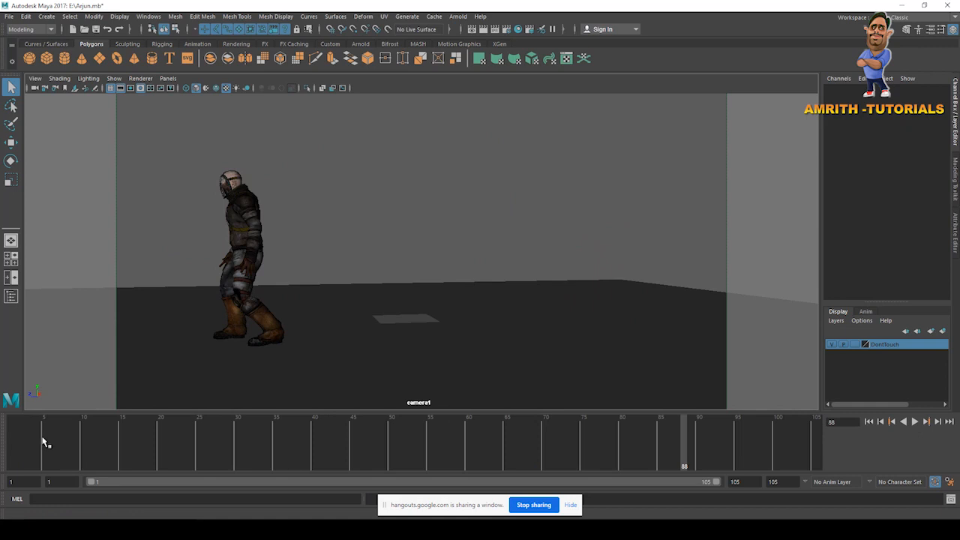
key("alt+v")
left_click_drag(166, 438, 325, 441)
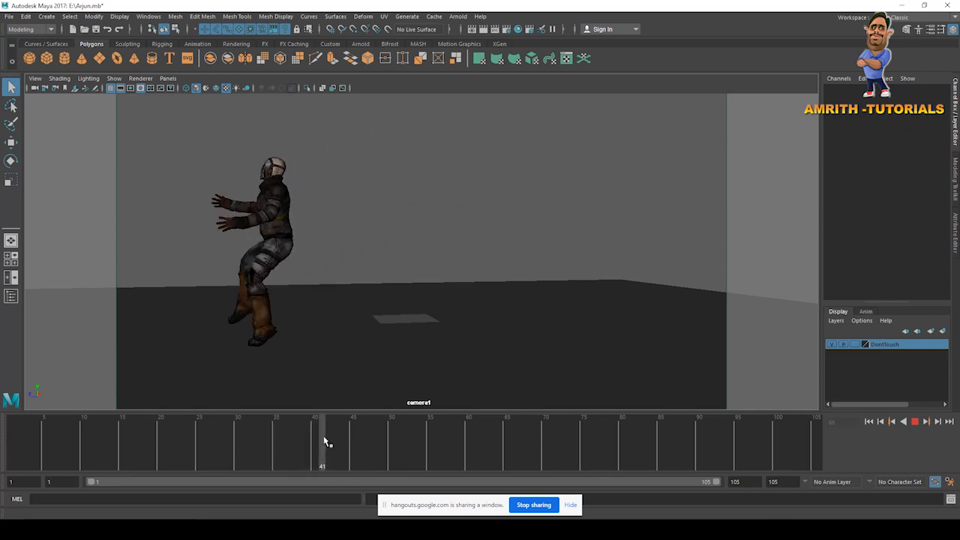
Show the camera and perspective views side by side, and select the left heel control at the character's foot in the perspective view
left_click(169, 78)
mouse_move(184, 148)
left_click(343, 164)
key("space")
left_click_drag(666, 315, 663, 280)
scroll(586, 336, "up", 3)
middle_click_drag(586, 336, 602, 276, "alt")
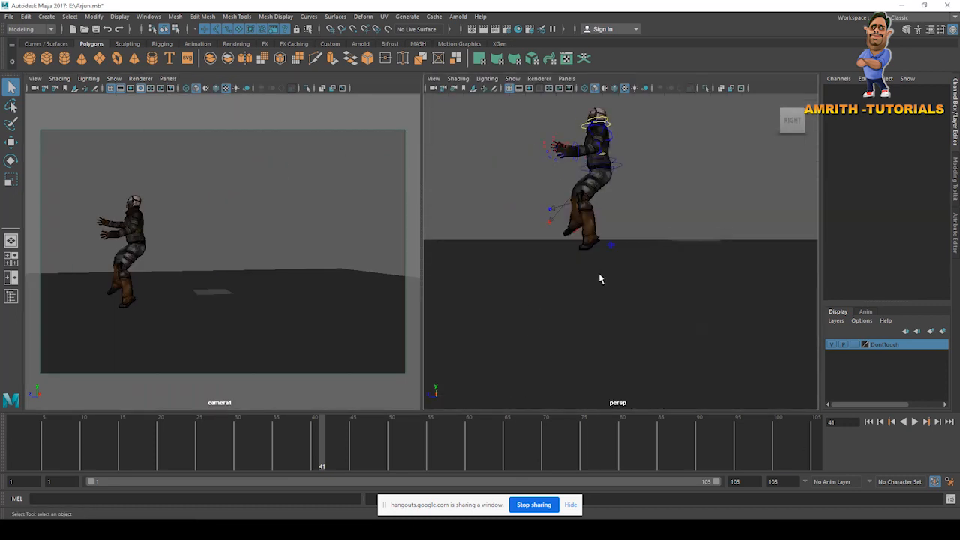
left_click_drag(602, 275, 666, 340, "alt")
scroll(667, 341, "up", 3)
left_click(606, 246)
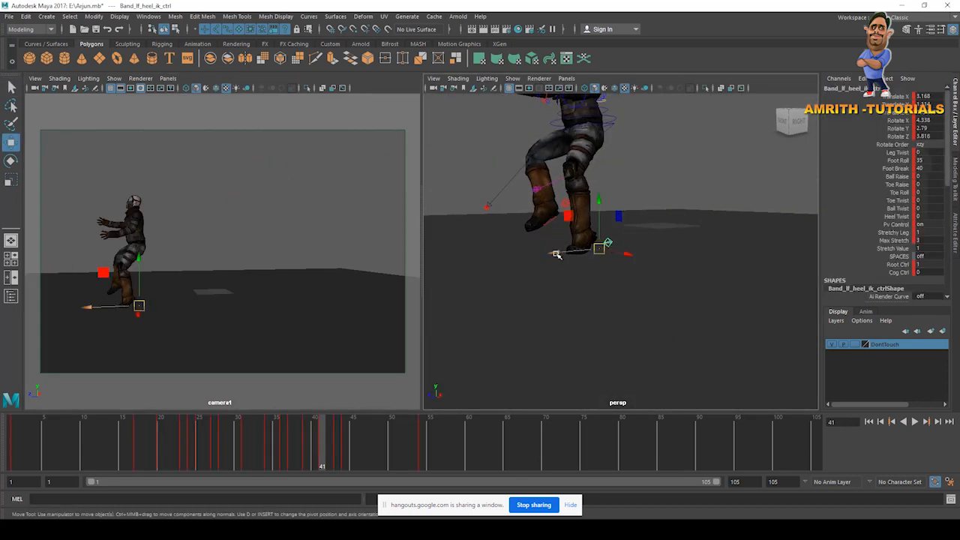
Review the airborne leg motion in the full-size camera view, scrubbing to frame 30
key("space")
key("alt+v")
left_click_drag(153, 439, 238, 444)
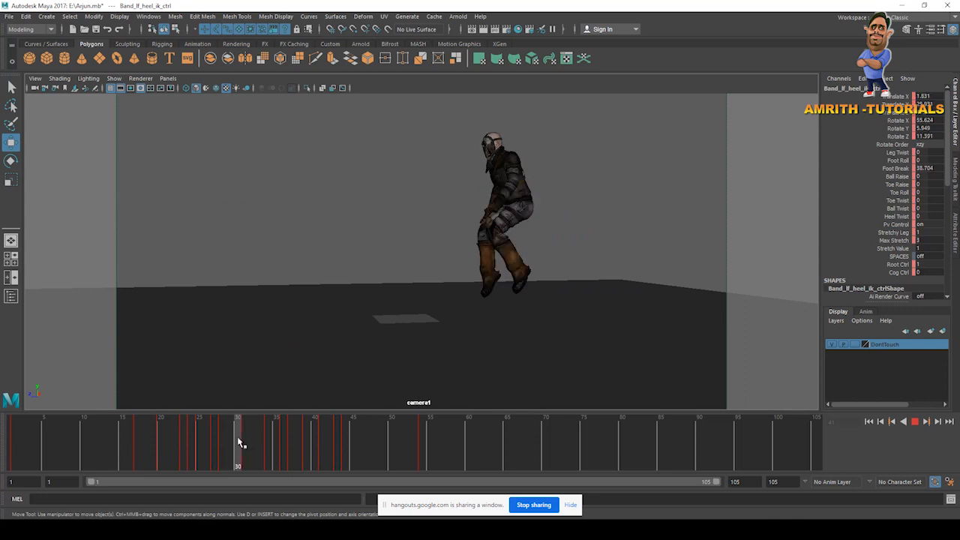
key("space")
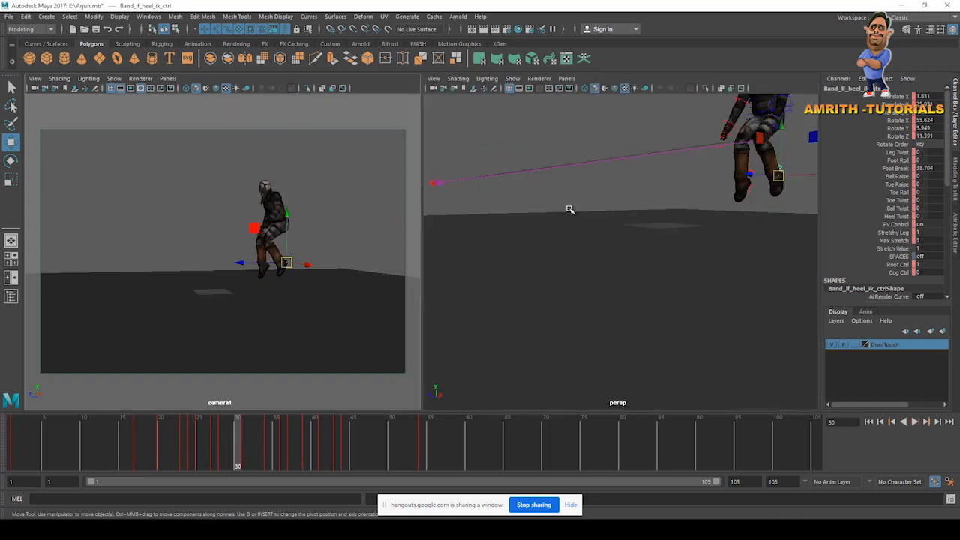
Delete the left heel control's key at frame 31, working in the full-size perspective view
key("space")
scroll(637, 244, "down", 6)
middle_click_drag(572, 205, 484, 263, "alt")
left_click_drag(483, 263, 405, 264, "alt")
key("alt+v")
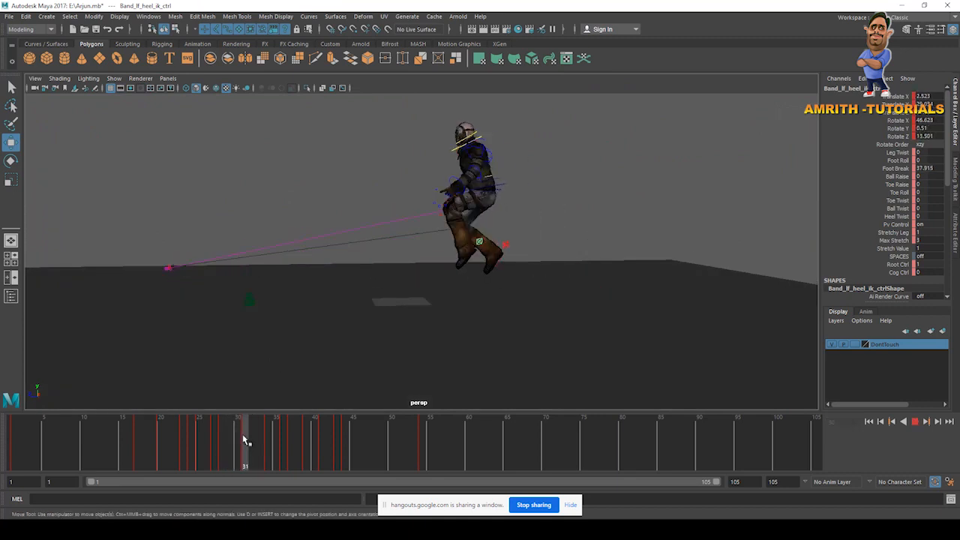
right_click(243, 434)
left_click(263, 329)
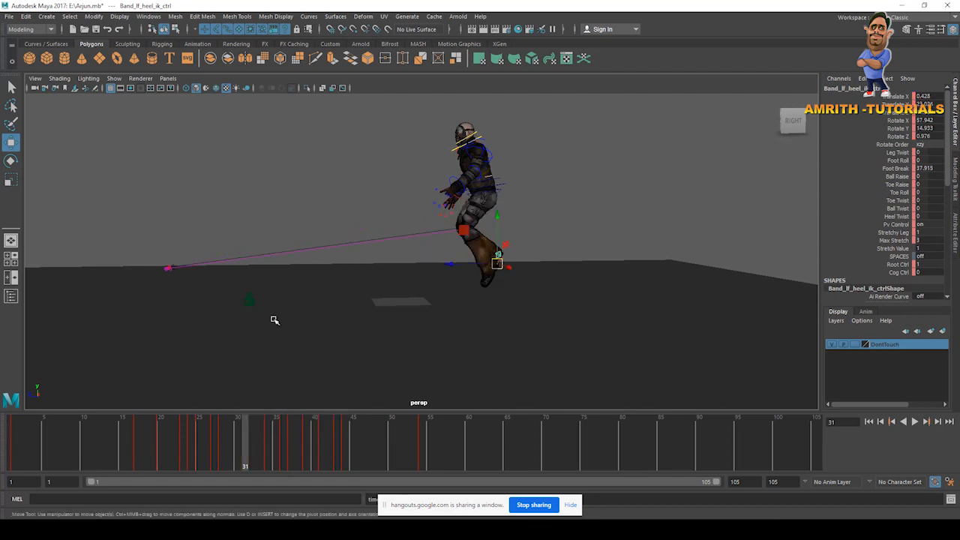
Delete the right heel control's key at frame 31, and reposition that control lower and farther back at frame 30
left_click_drag(214, 425, 238, 434)
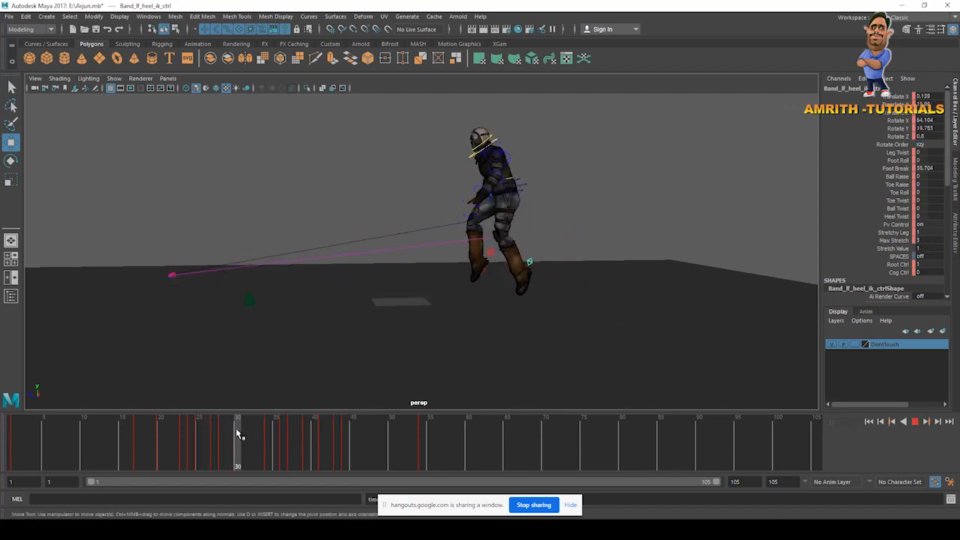
left_click(483, 255)
left_click(489, 258)
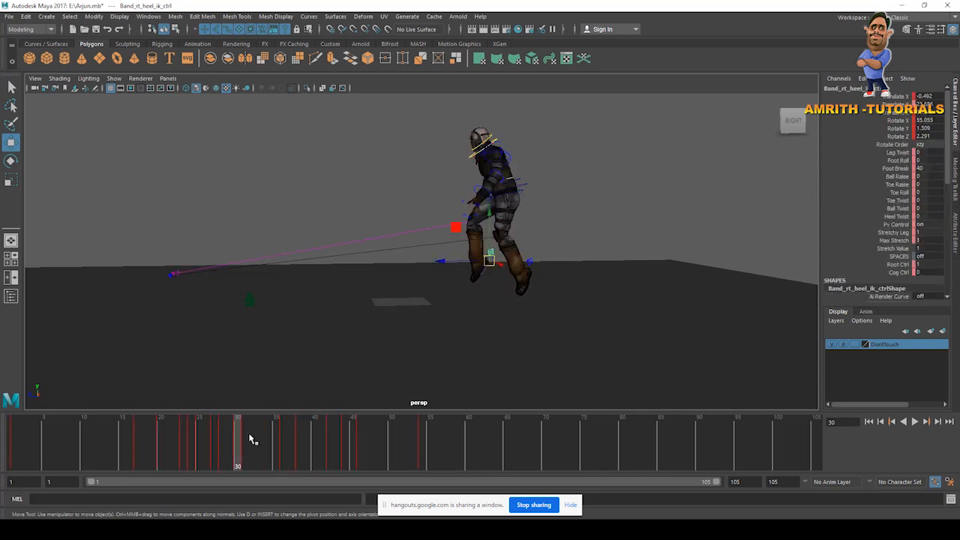
left_click(244, 432)
right_click(243, 429)
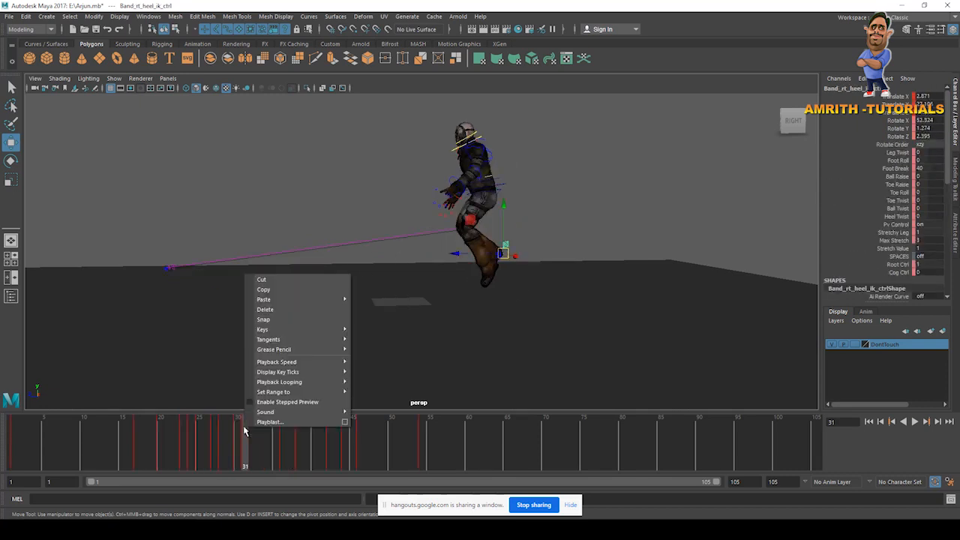
left_click(278, 309)
left_click_drag(205, 435, 238, 435)
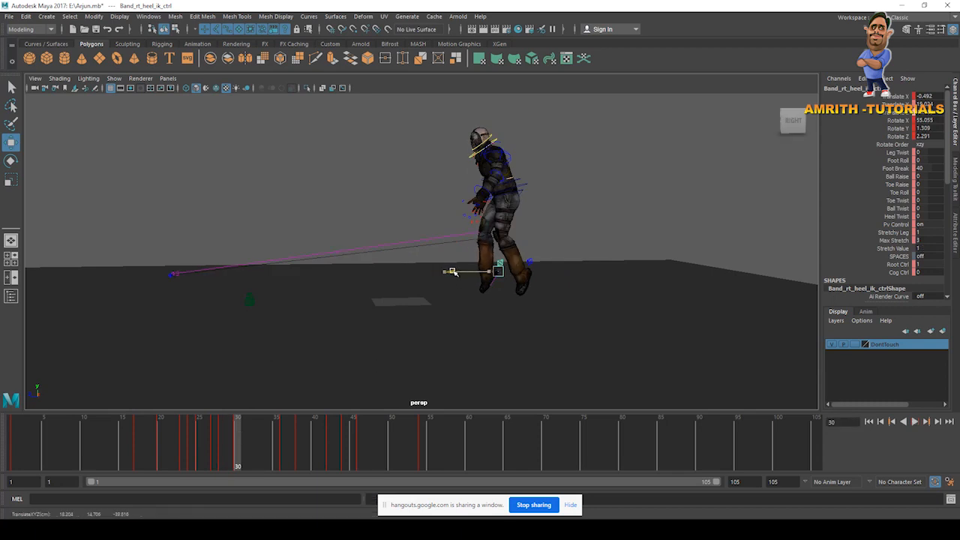
Delete the keys of both heel controls at frames 36 and 34
mouse_move(241, 455)
left_mouse_down()
mouse_move(268, 444)
mouse_move(298, 450)
mouse_move(285, 448)
left_mouse_up()
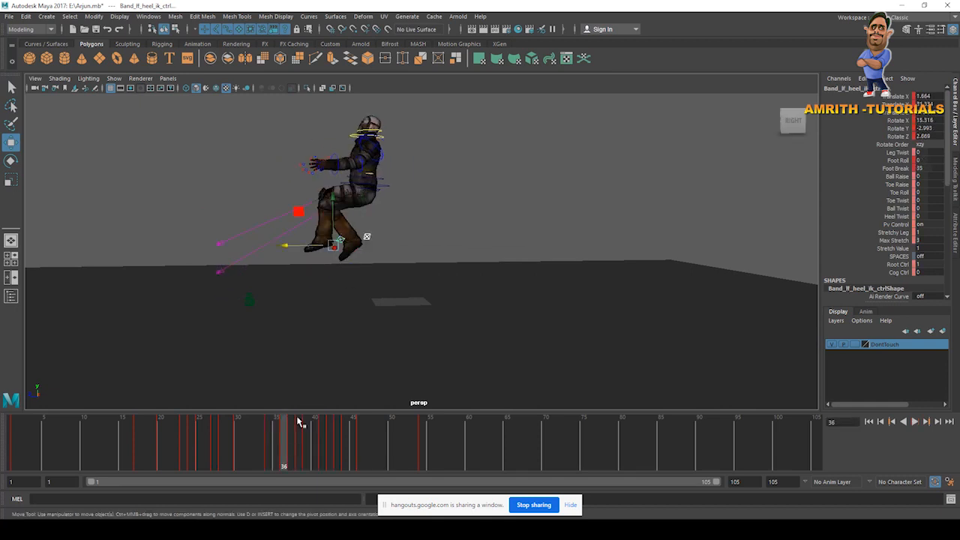
right_click(282, 439)
left_click(309, 317)
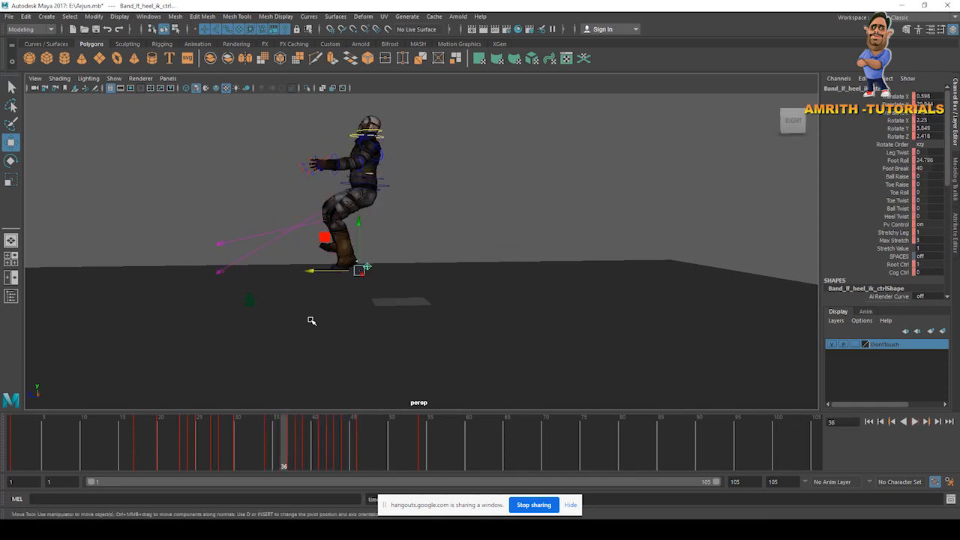
mouse_move(289, 444)
left_mouse_down()
mouse_move(269, 444)
mouse_move(319, 444)
mouse_move(272, 441)
left_mouse_up()
right_click(270, 440)
left_click(291, 321)
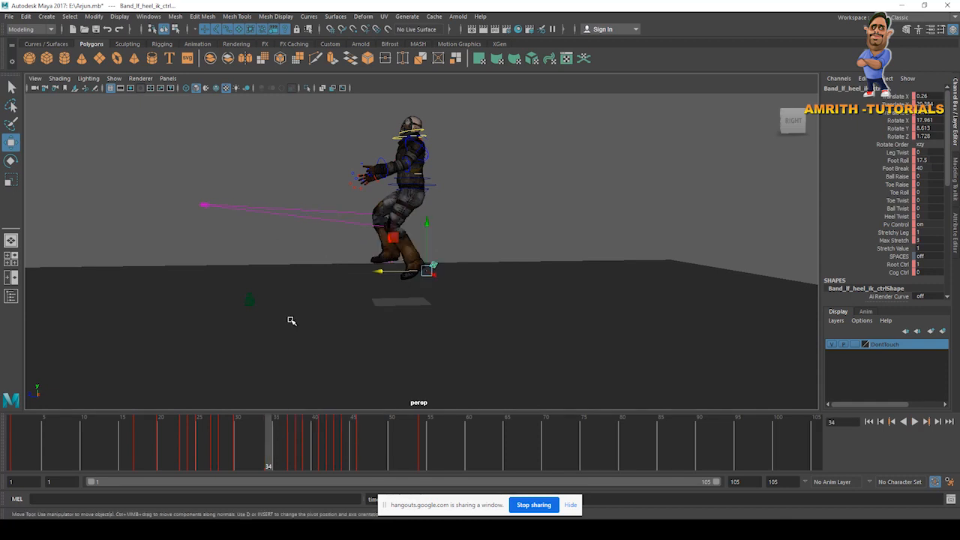
Rotate the left heel control at frame 34 to point the toes down, and move the foot backward
left_click(389, 261)
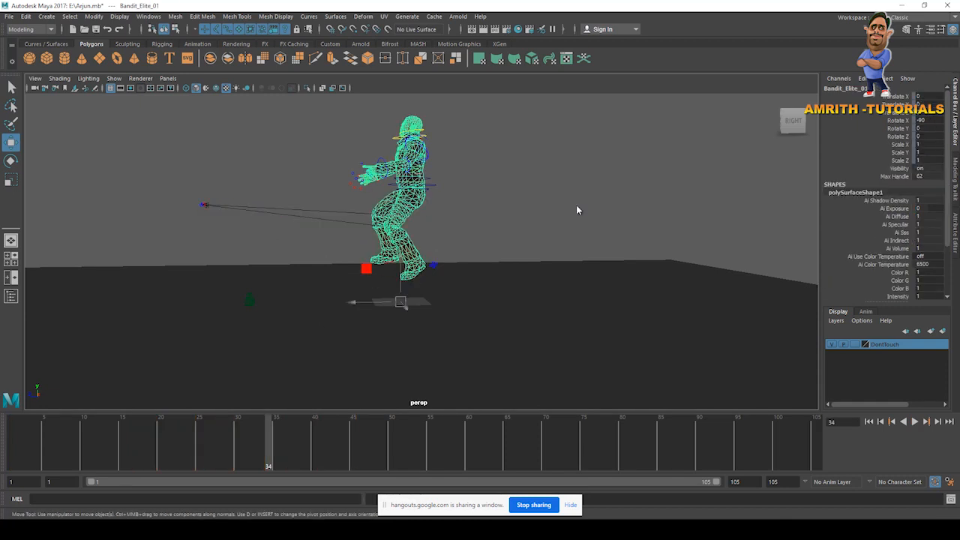
left_click_drag(475, 291, 593, 287, "alt")
left_click(517, 265)
key("e")
left_click_drag(442, 335, 400, 315)
key("w")
left_click_drag(419, 278, 450, 282)
key("e")
key("w")
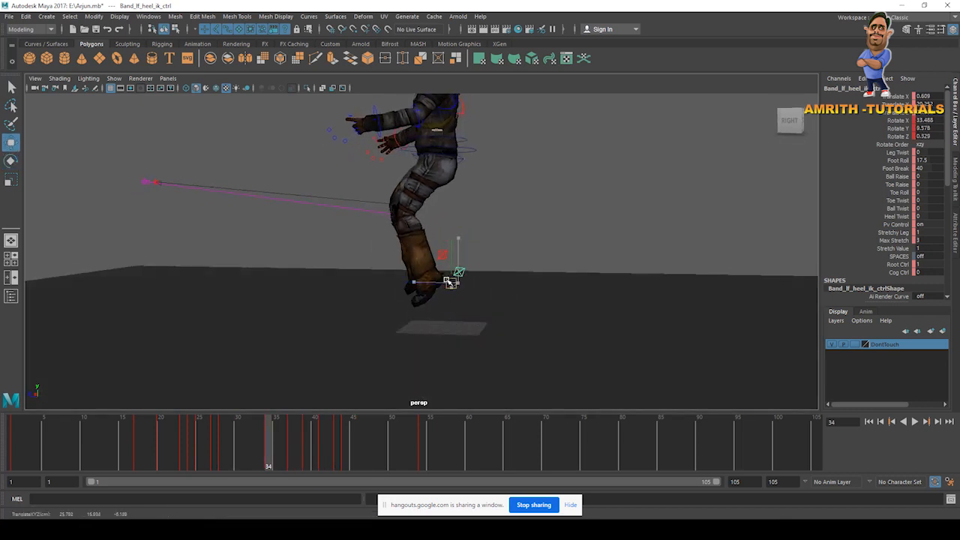
Rotate and reposition the right heel control at frame 34 so the right foot points down beside the left
left_click_drag(373, 285, 344, 313, "alt")
key("e")
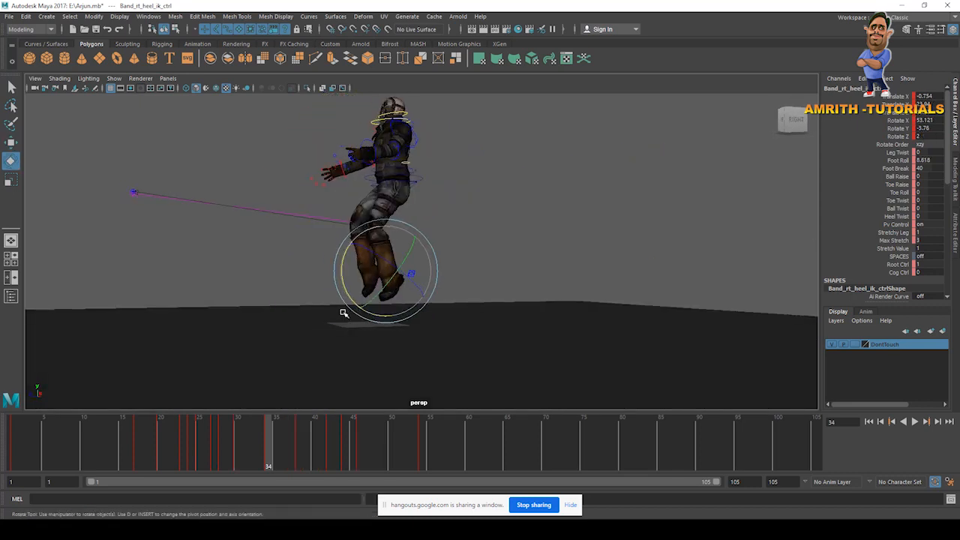
left_click_drag(450, 338, 455, 278, "alt")
key("w")
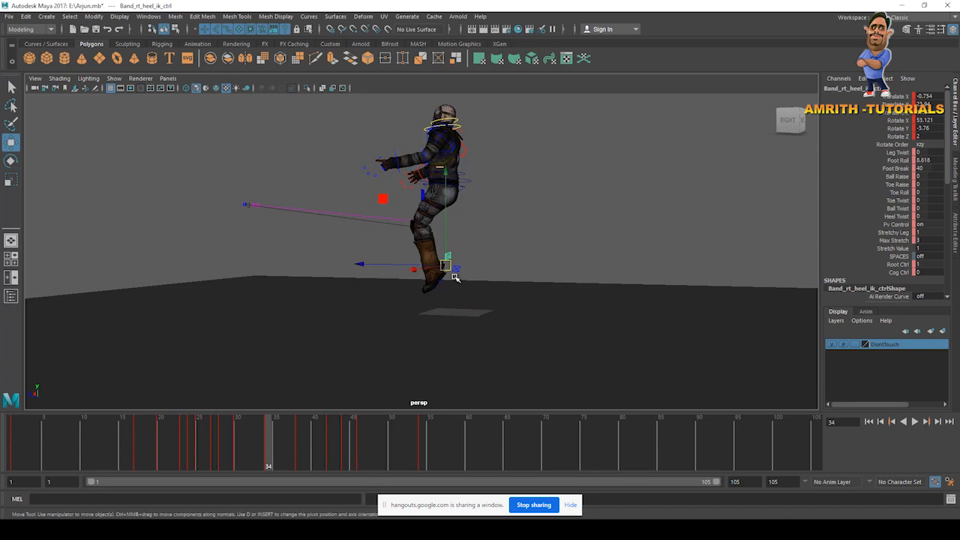
Review the leg poses in the full-size camera view, scrubbing from frame 33 to frame 39
key("space")
key("space")
key("alt+v")
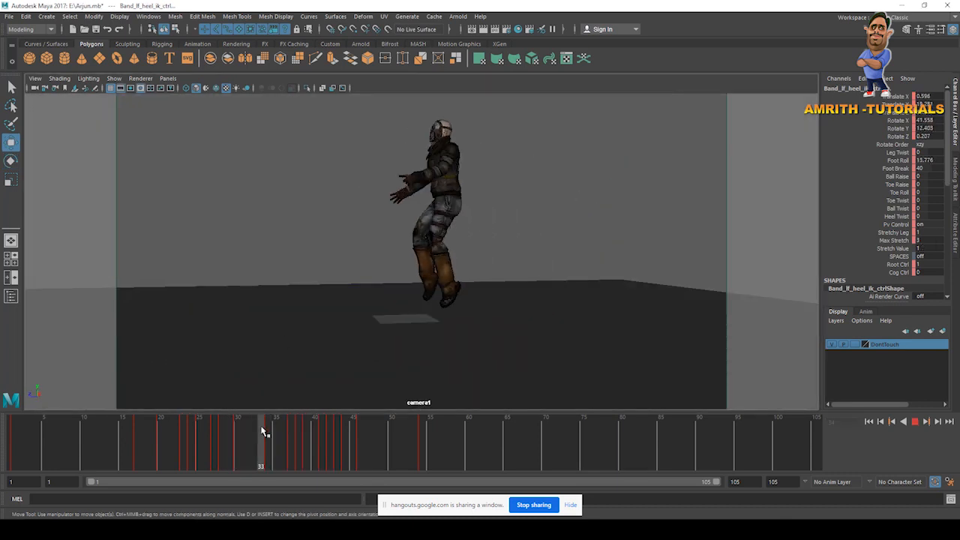
mouse_move(295, 441)
left_mouse_down()
mouse_move(329, 443)
mouse_move(306, 445)
left_mouse_up()
Select the right heel control in the perspective view and delete its key at frame 38
key("space")
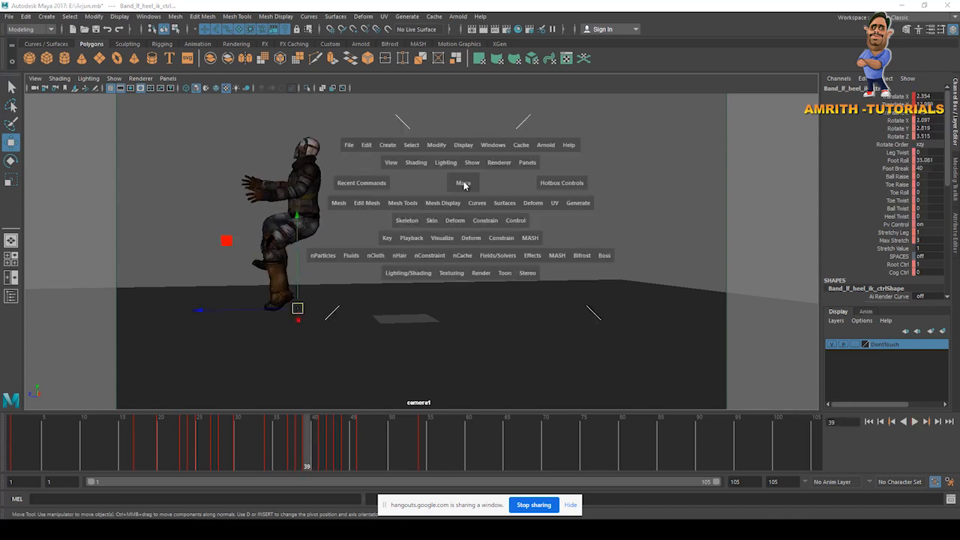
right_click_drag(511, 249, 531, 282, "alt")
left_click_drag(531, 282, 620, 285, "alt")
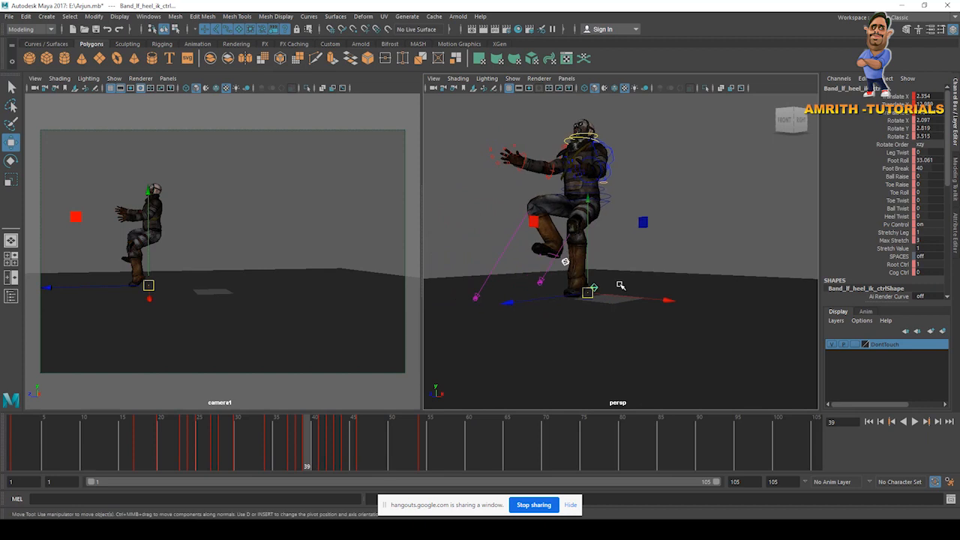
right_click_drag(536, 287, 566, 287, "alt")
left_click(559, 264)
key("space")
mouse_move(307, 447)
left_mouse_down()
mouse_move(332, 439)
mouse_move(297, 443)
left_mouse_up()
right_click(299, 442)
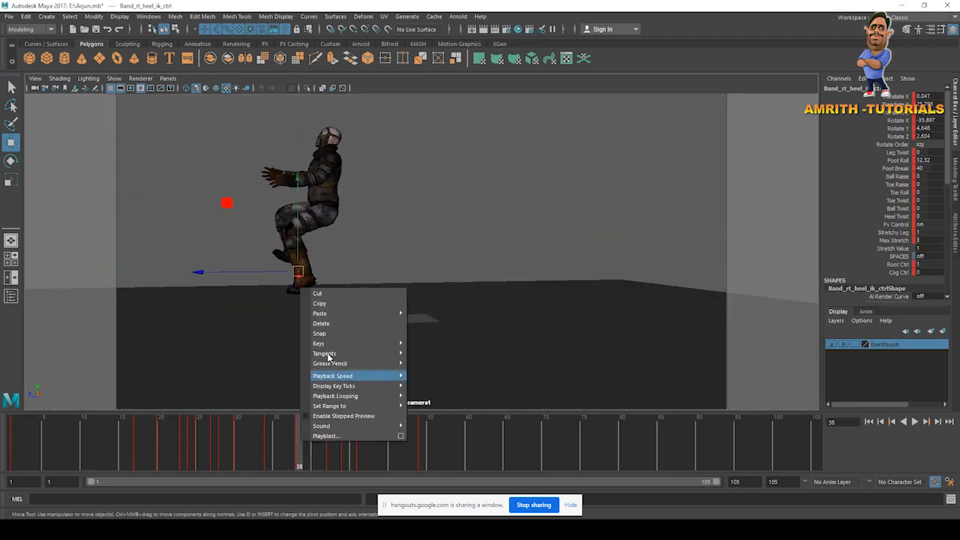
left_click(330, 324)
Move the right heel control up and forward at frame 39, and set its Foot Break to 0 at frame 42
mouse_move(300, 445)
left_mouse_down()
mouse_move(337, 450)
mouse_move(306, 448)
left_mouse_up()
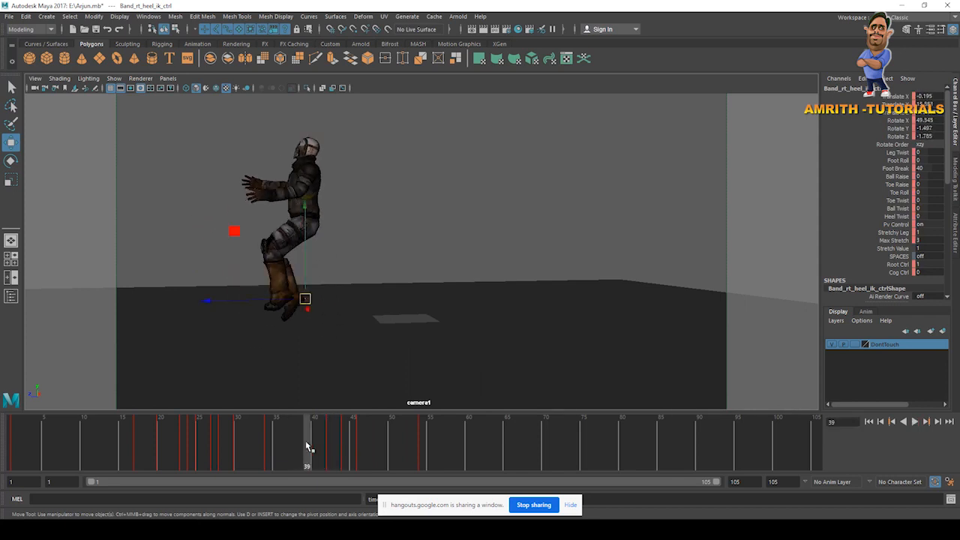
left_click_drag(304, 299, 302, 291)
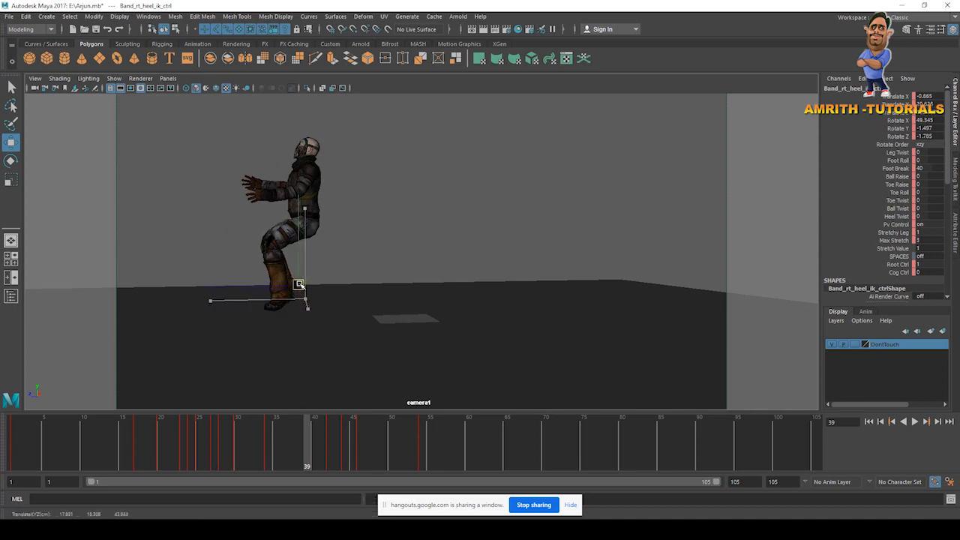
left_click_drag(306, 445, 330, 442)
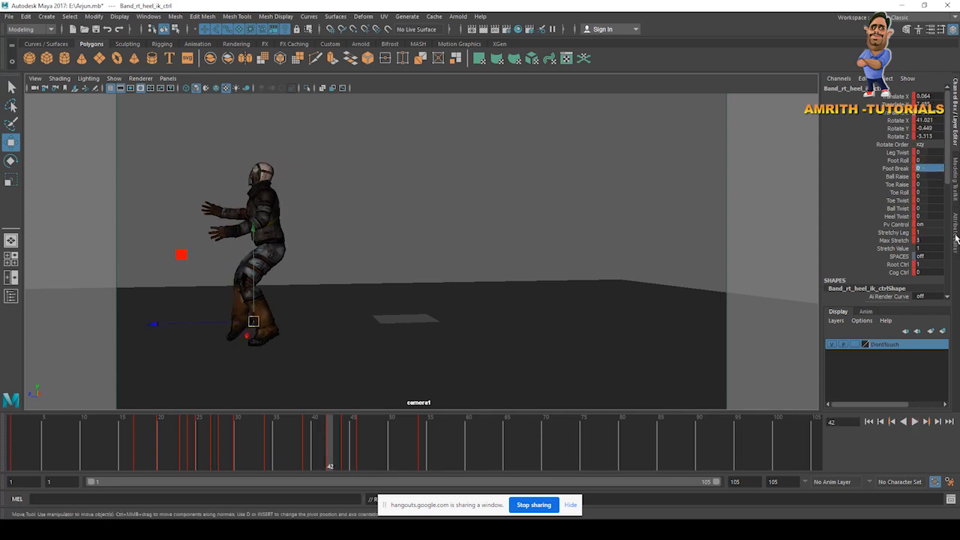
Scrub back through the jump and raise the right heel control at frame 30 in the perspective view
key("alt+v")
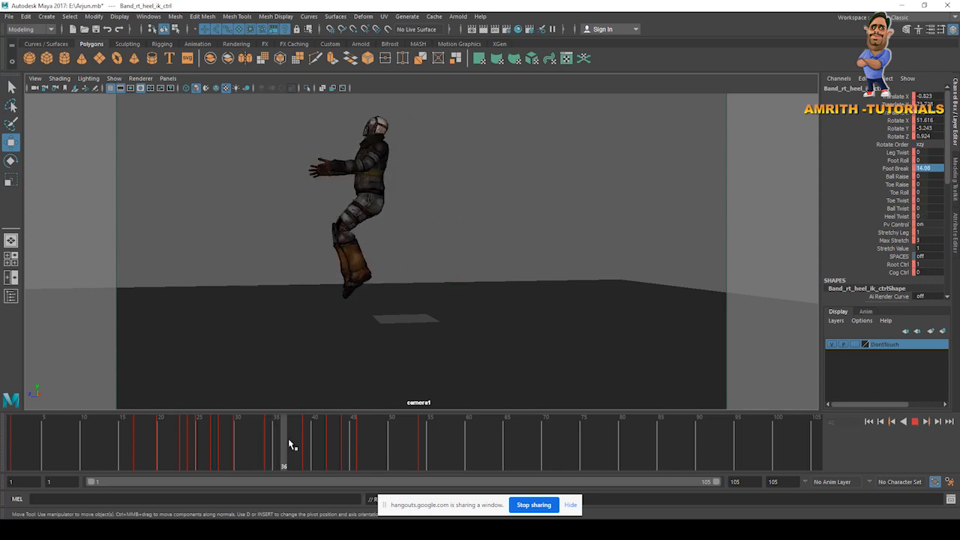
left_click_drag(331, 454, 238, 435)
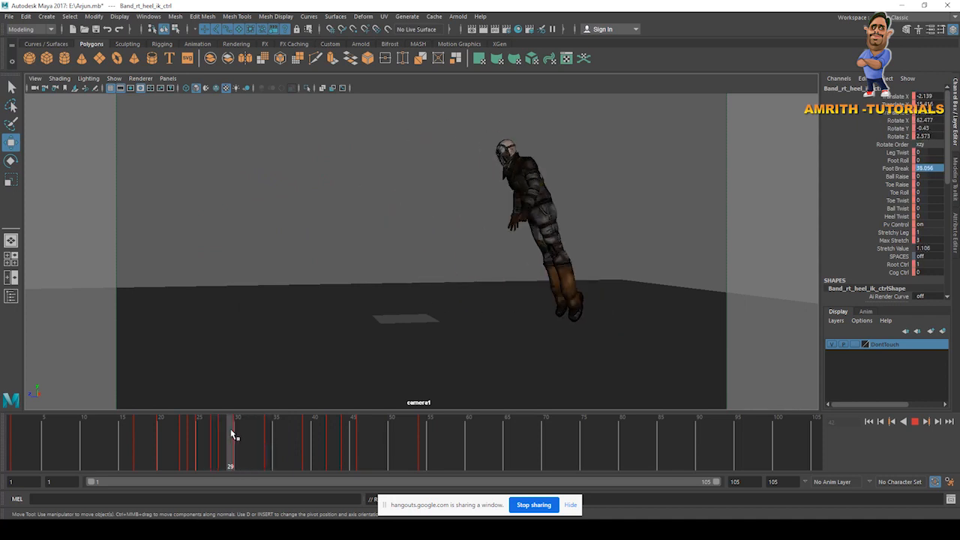
key("space")
key("space")
left_click_drag(555, 273, 442, 303, "alt")
scroll(602, 319, "down", 2)
middle_click_drag(641, 268, 537, 267, "alt")
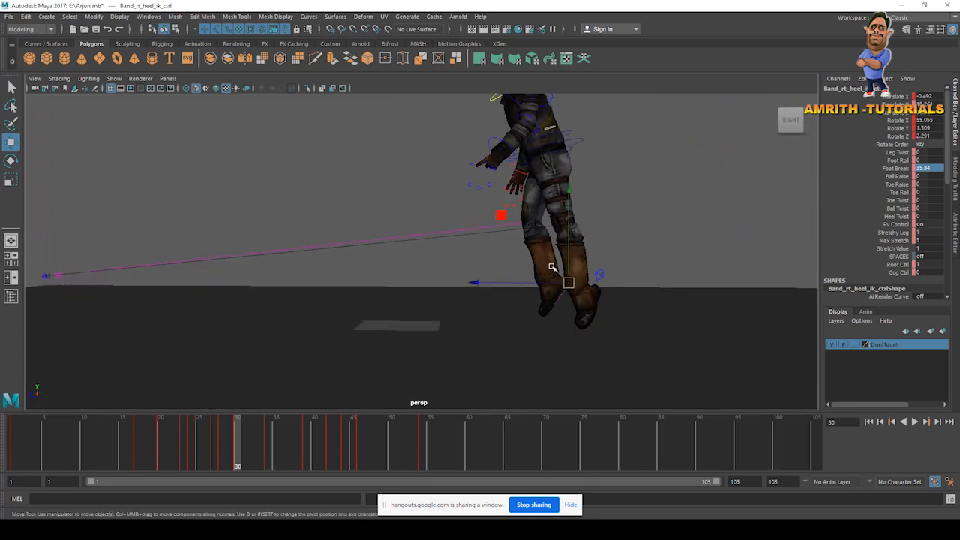
left_click_drag(569, 264, 571, 247)
Select both heel controls and raise them together at frame 30 in the camera view
left_click(598, 270)
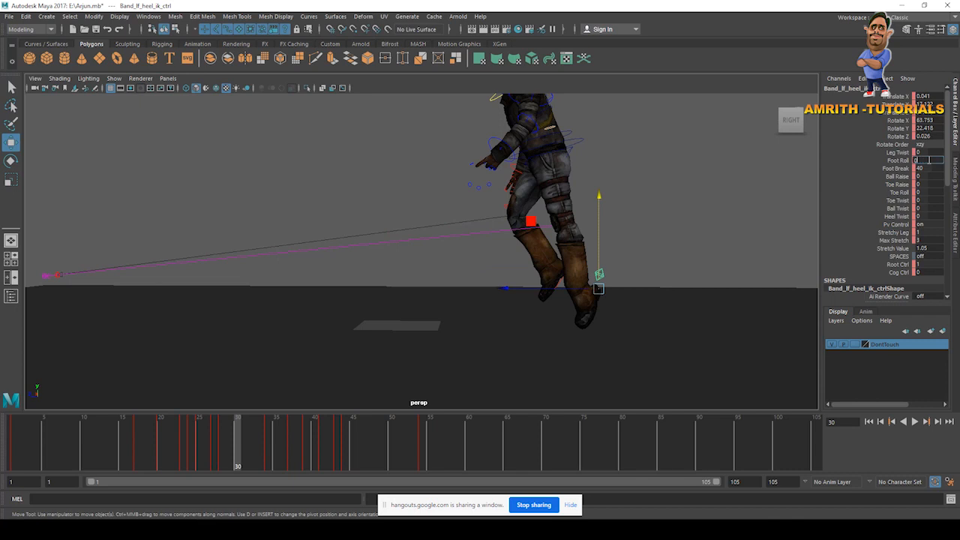
left_click_drag(622, 274, 557, 266, "alt")
left_click_drag(575, 298, 579, 254, "alt")
left_click(578, 254)
key("space")
key("space")
mouse_move(235, 452)
left_mouse_down()
mouse_move(262, 450)
mouse_move(337, 493)
mouse_move(203, 450)
mouse_move(244, 446)
mouse_move(161, 440)
mouse_move(235, 441)
left_mouse_up()
left_click_drag(528, 266, 528, 248)
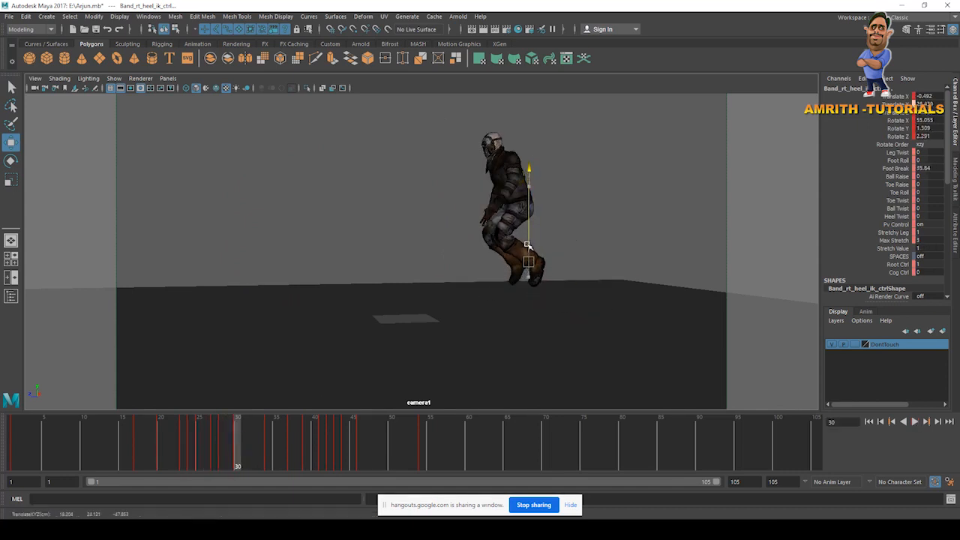
Raise both heel controls at frame 34 and reposition them at frame 39 in the camera view
left_click_drag(215, 447, 286, 420)
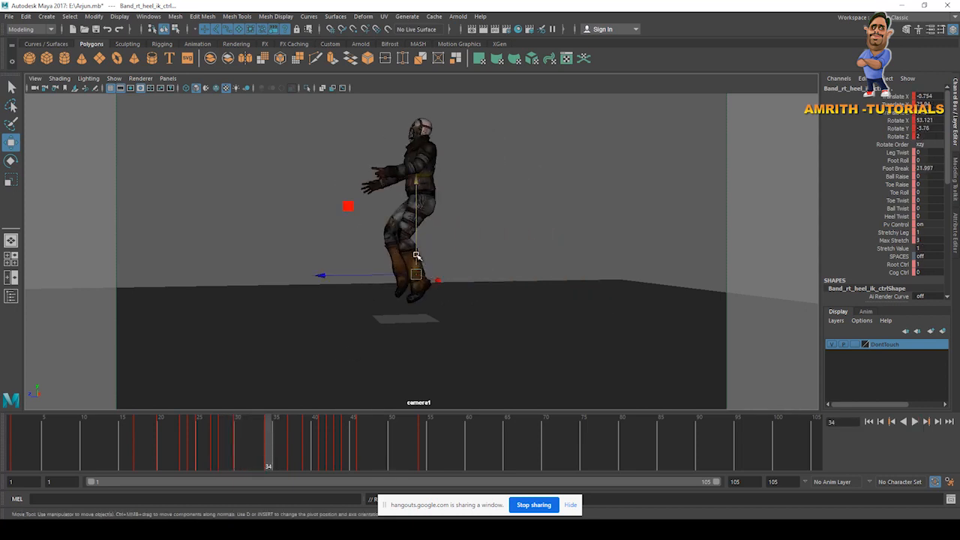
left_click_drag(417, 257, 417, 236)
left_click_drag(273, 448, 307, 441)
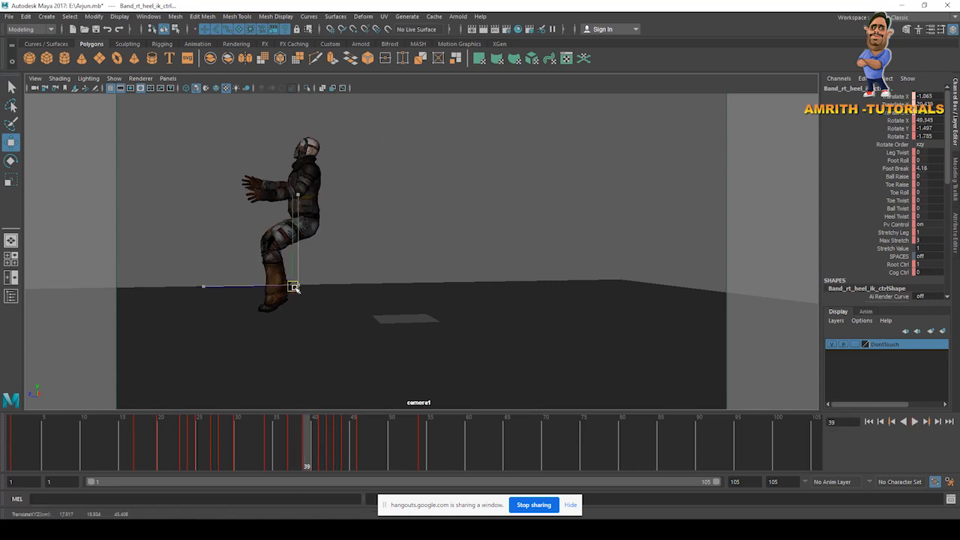
mouse_move(267, 438)
left_mouse_down()
mouse_move(337, 455)
mouse_move(253, 447)
mouse_move(251, 438)
mouse_move(272, 440)
mouse_move(177, 439)
mouse_move(266, 436)
left_mouse_up()
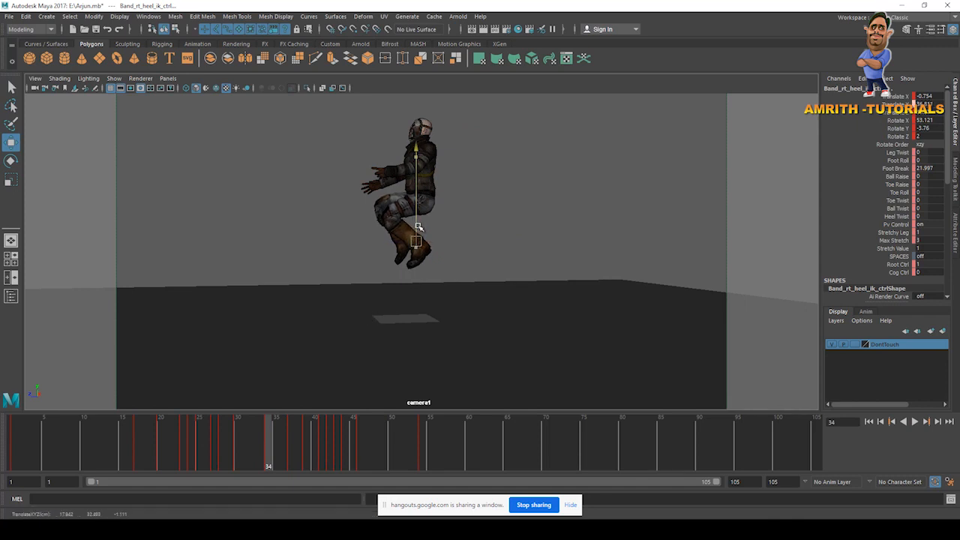
Delete the heel controls' keys at frame 37 and play the jump back in the camera view
left_click_drag(262, 443, 295, 441)
right_click(295, 441)
left_click(327, 322)
left_click_drag(266, 448, 457, 437)
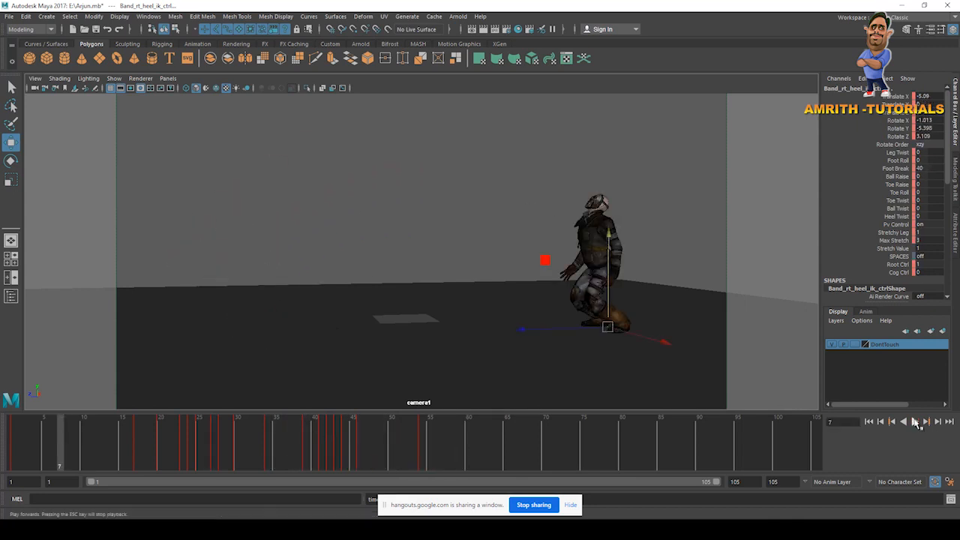
left_click(915, 423)
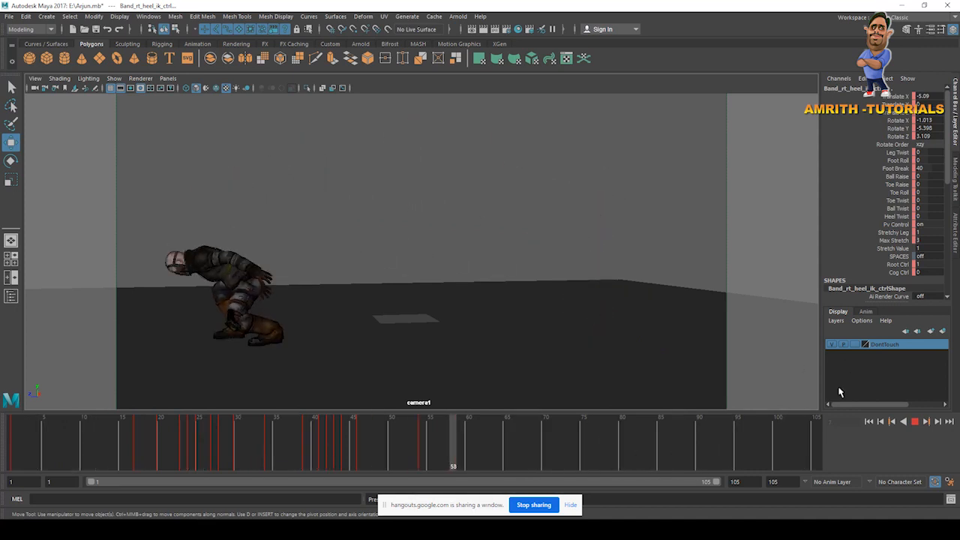
key("Escape")
Set the right heel control's Foot Break to 0 at frame 39 in the perspective view
left_click(224, 447)
left_click_drag(224, 448, 308, 448)
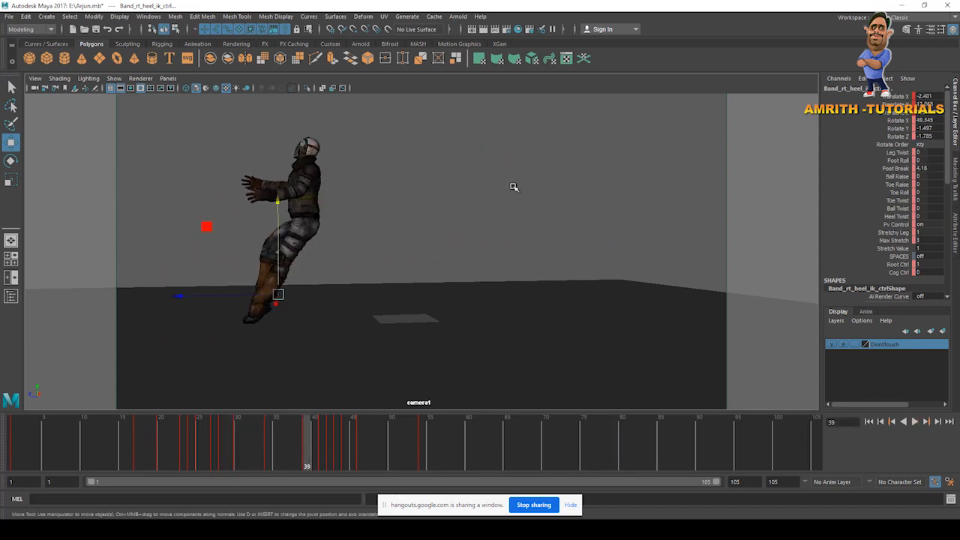
key("space")
key("space")
left_click_drag(507, 252, 579, 315, "alt")
left_click(599, 286)
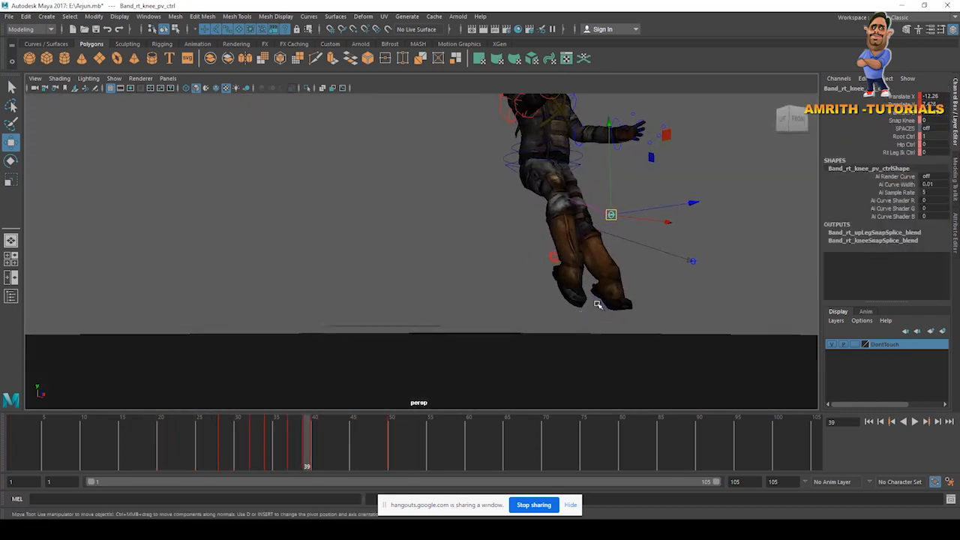
left_click(604, 302)
left_click(602, 307)
left_click_drag(645, 303, 528, 244, "alt")
right_click_drag(527, 244, 637, 392, "alt")
right_click_drag(420, 195, 450, 254, "alt")
left_click_drag(435, 254, 461, 246, "alt")
middle_click_drag(399, 235, 381, 236, "alt")
left_click(347, 187)
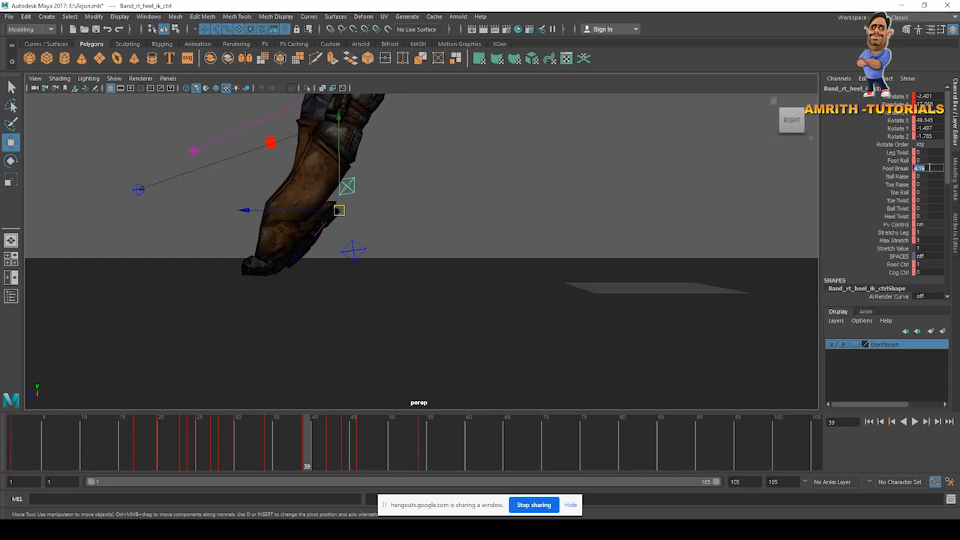
left_click_drag(338, 212, 354, 200)
key("ctrl+z")
Set the left heel control's Foot Roll to 0 at frame 39 and rotate it to tilt the foot
left_click(349, 256)
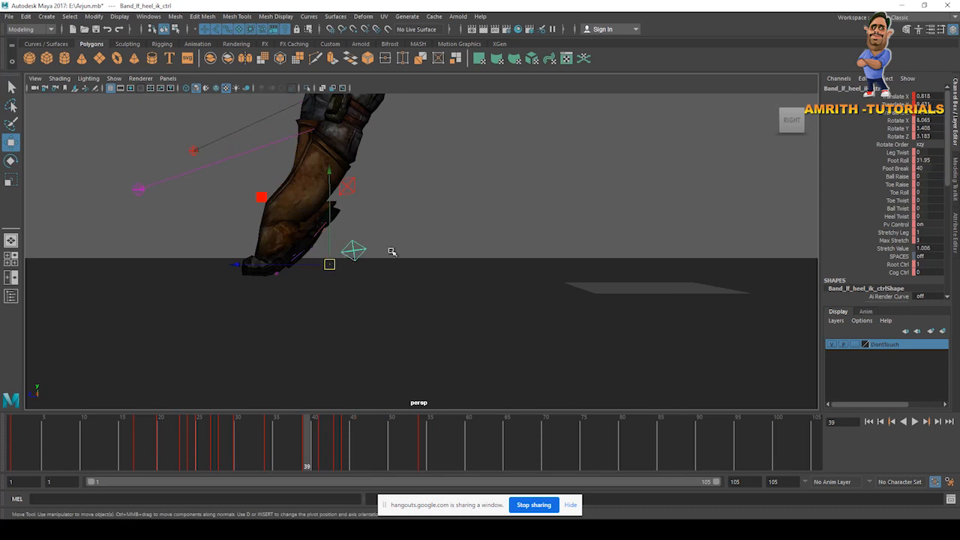
key("Return")
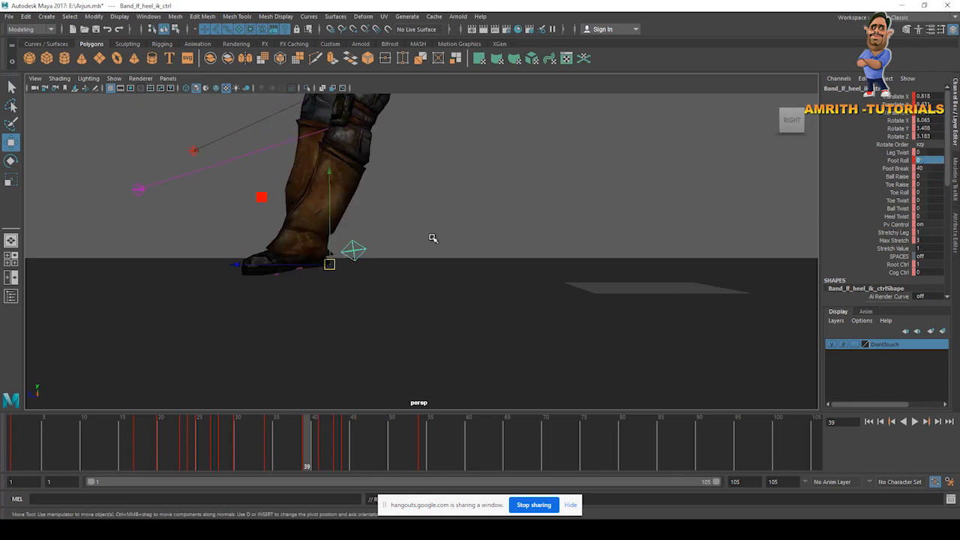
left_click_drag(330, 244, 401, 225, "alt")
key("e")
left_click_drag(328, 275, 327, 301)
scroll(383, 239, "down", 3)
key("w")
Move the left and right knee pole-vector controls inward in front of the legs at frame 39
left_click(429, 188)
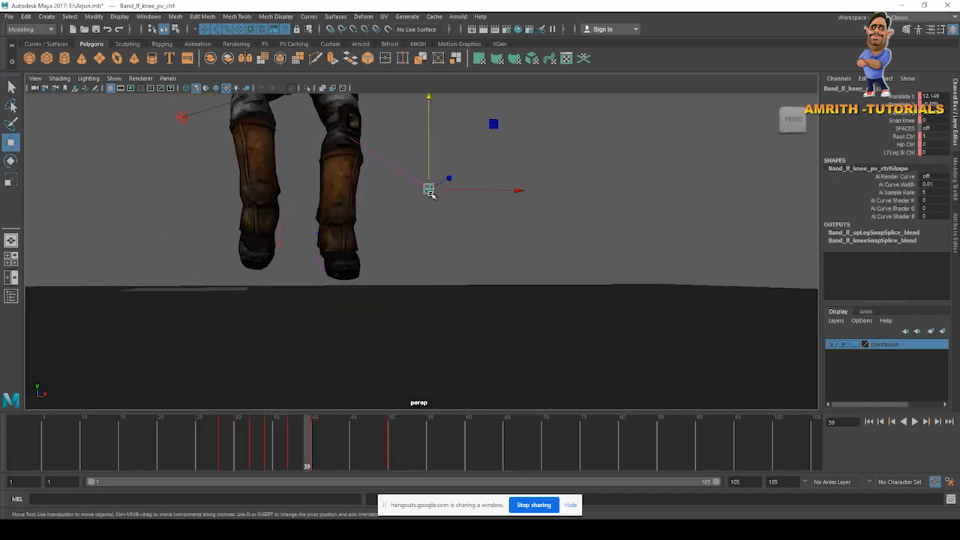
left_click_drag(348, 128, 230, 218, "alt")
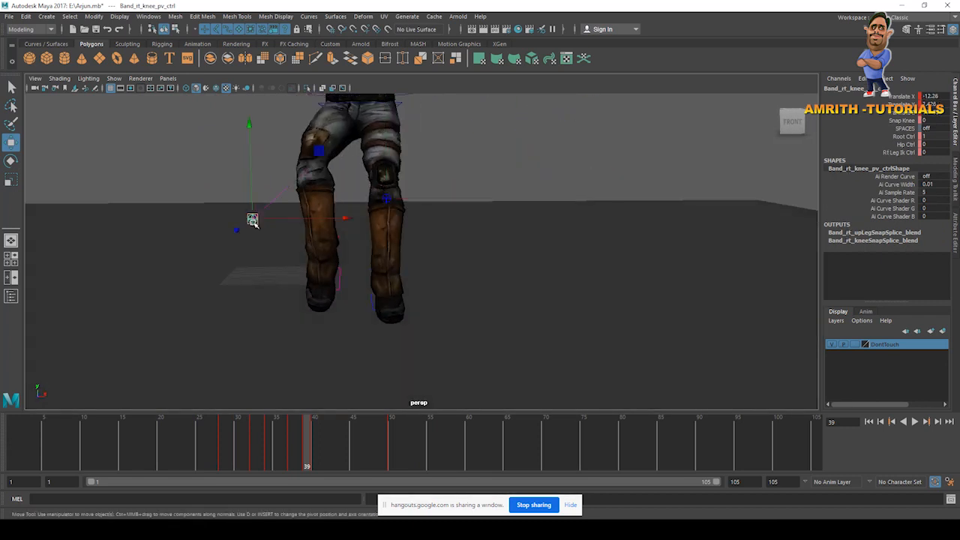
left_click_drag(313, 210, 356, 249, "alt")
Move the right heel control inward and rotate it at frame 39 to align the right foot with the leg
left_click(400, 247)
key("e")
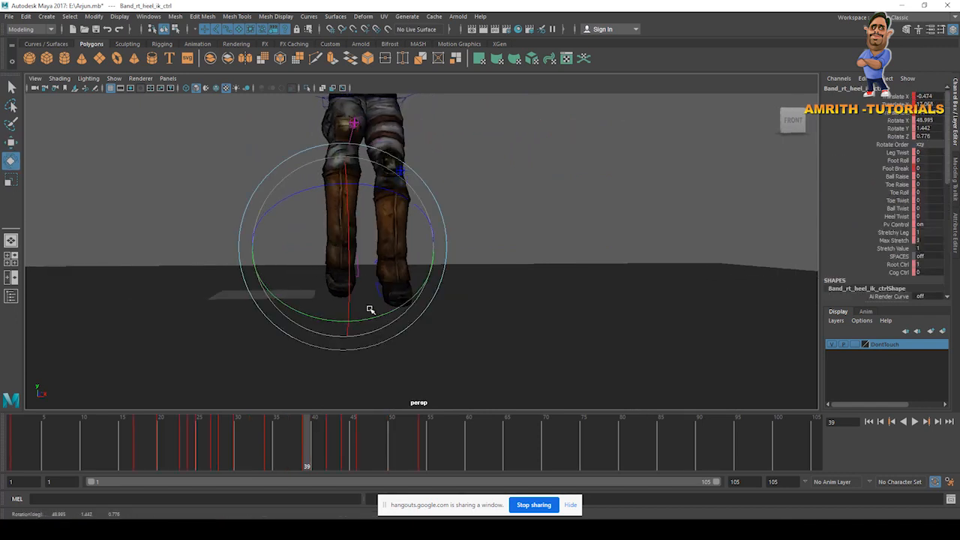
left_click_drag(390, 310, 441, 267, "alt")
key("w")
key("e")
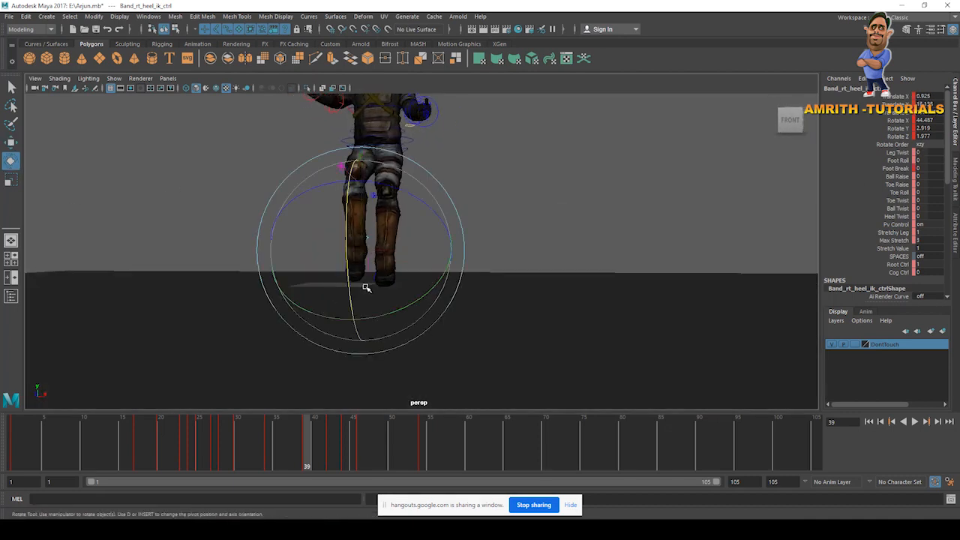
key("w")
left_click_drag(450, 274, 545, 275, "alt")
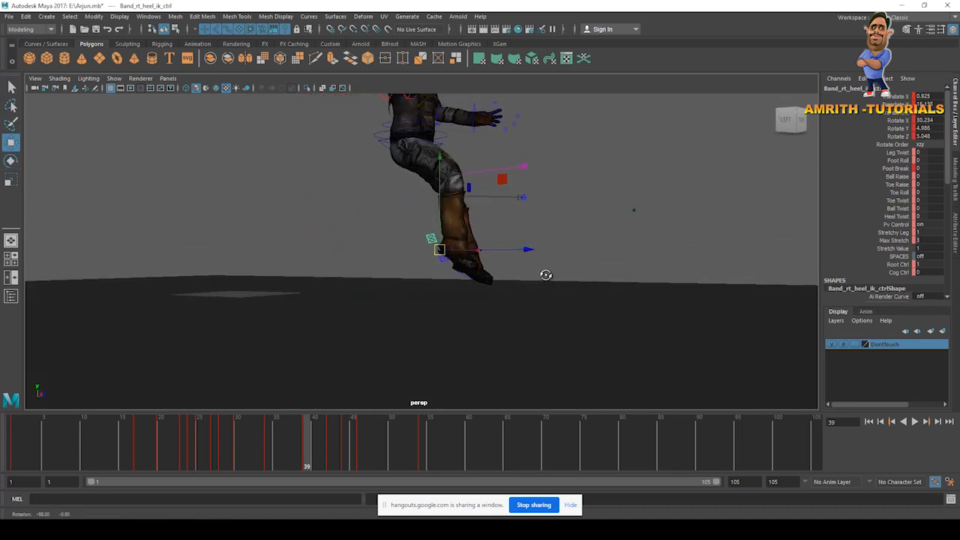
left_click_drag(452, 255, 309, 276, "alt")
Reposition the right heel control at frame 42 and move the right knee pole-vector control in front of the knee
mouse_move(308, 435)
left_mouse_down()
mouse_move(295, 435)
mouse_move(350, 443)
mouse_move(336, 446)
left_mouse_up()
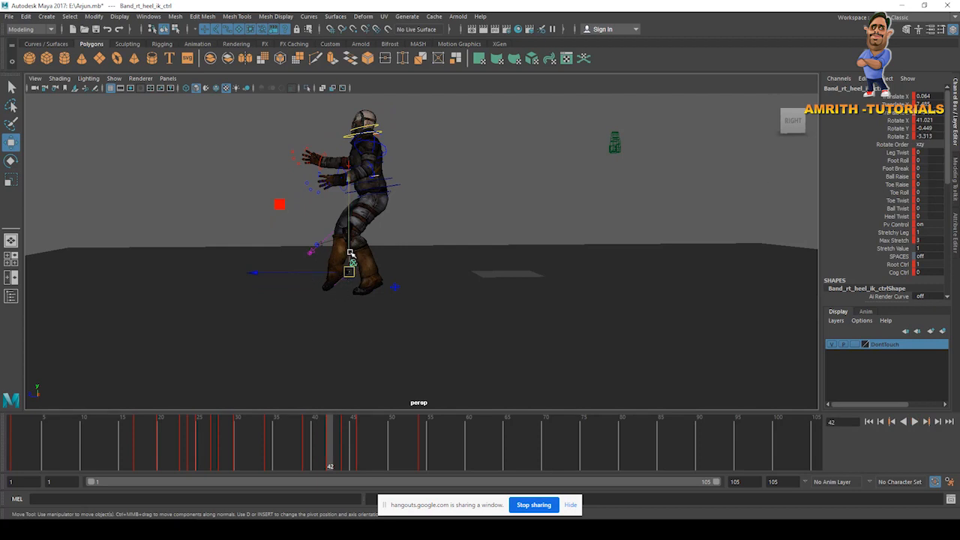
left_click_drag(351, 246, 406, 271, "alt")
left_click(370, 273)
left_click(376, 246)
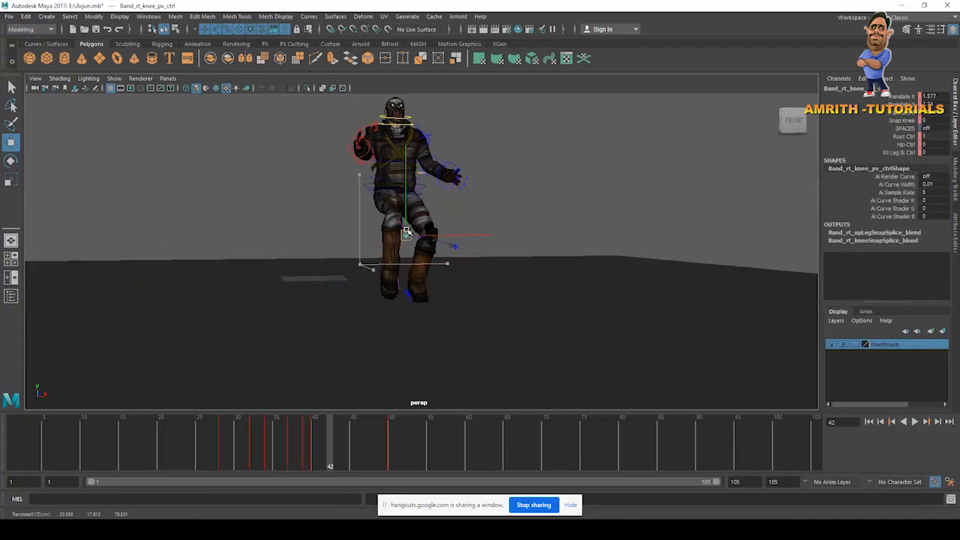
left_click_drag(399, 273, 367, 288, "alt")
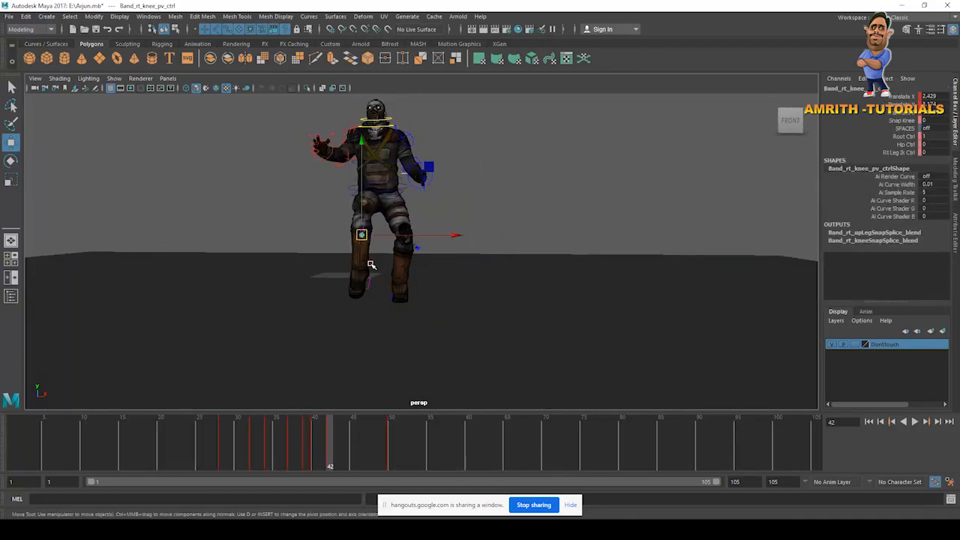
Rotate the right heel control at frame 42 and move the left knee pole-vector control inward and up
left_click(368, 281)
key("e")
left_click_drag(346, 327, 374, 324)
key("w")
left_click(431, 249)
left_click_drag(433, 250, 419, 246)
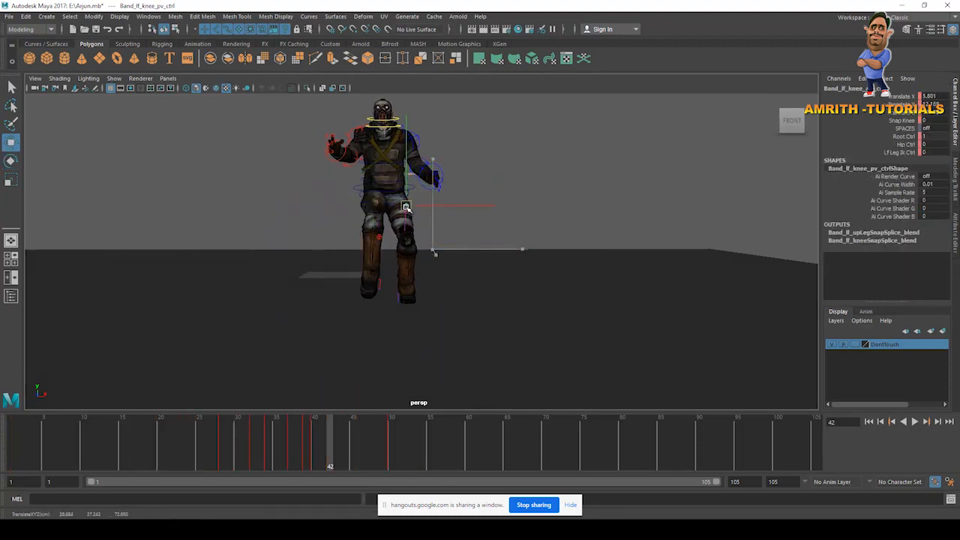
Delete the right knee pole-vector control's key at frame 40 and scrub to frame 42
left_click_drag(373, 421, 317, 448)
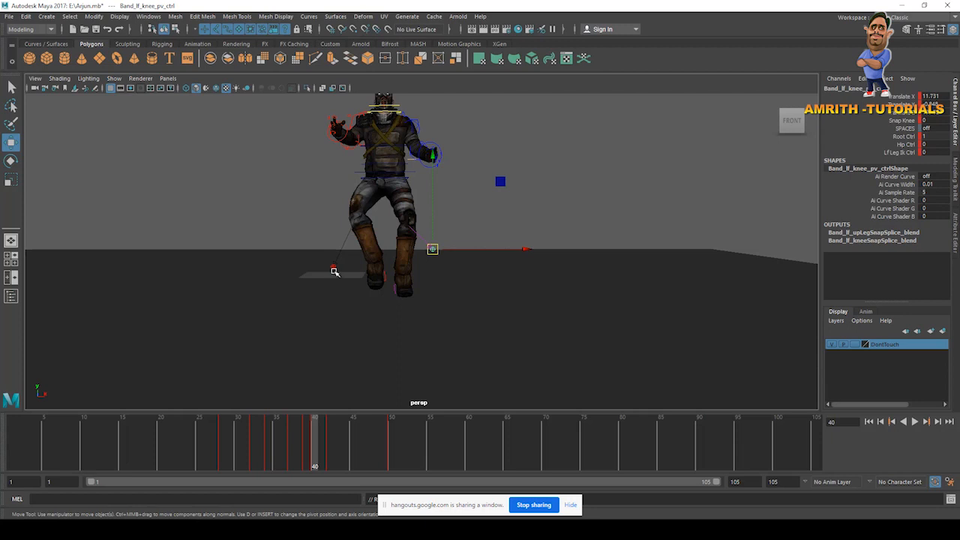
right_click(315, 429)
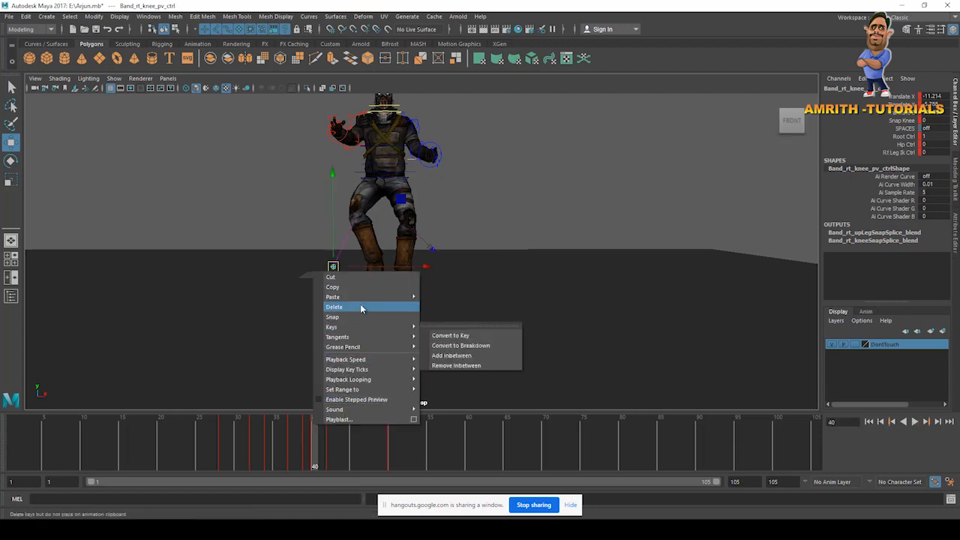
left_click(353, 368)
left_click(284, 422)
left_click_drag(283, 423, 332, 449)
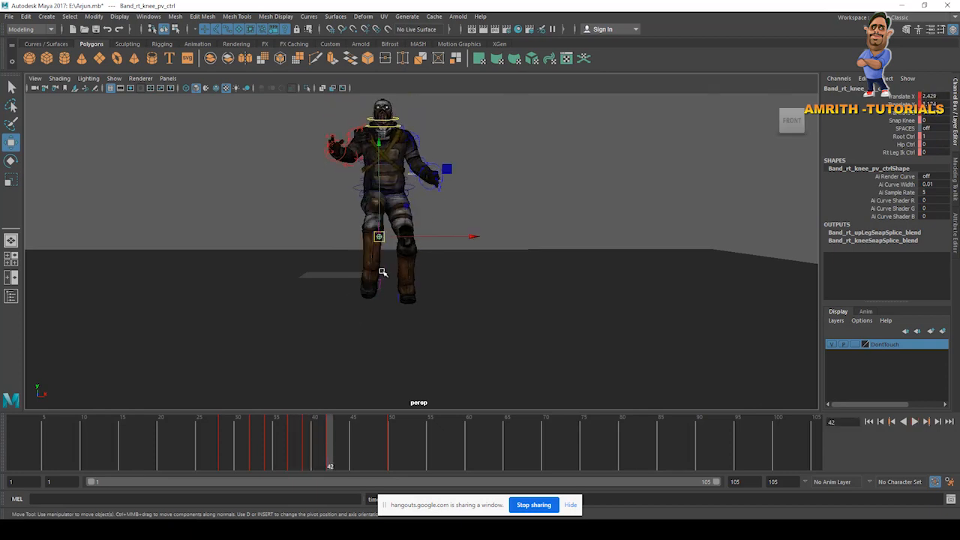
Move the right heel control's landing key from frame 46 to frame 48 and play the animation
left_click_drag(449, 284, 379, 322, "alt")
left_click(350, 285)
left_click_drag(338, 435, 354, 452)
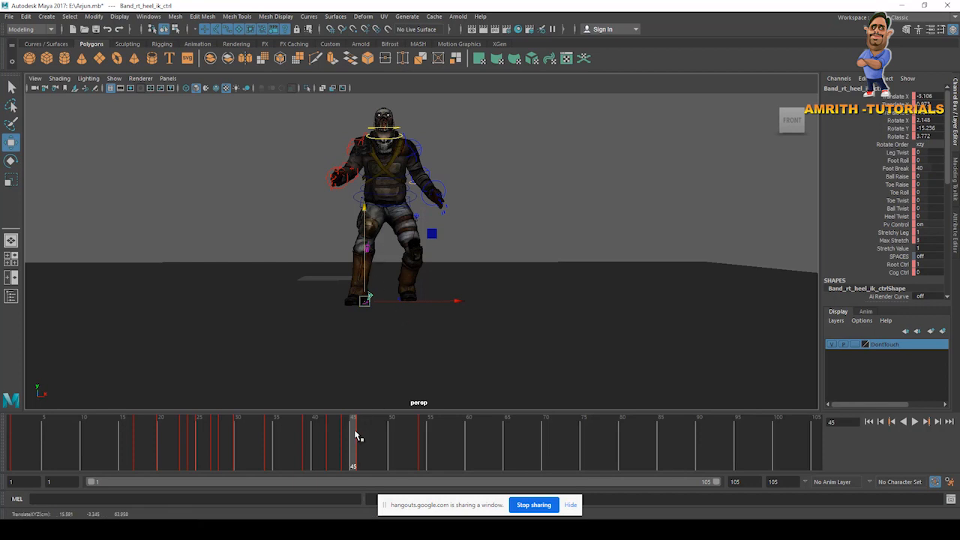
left_click_drag(358, 443, 377, 447, "shift")
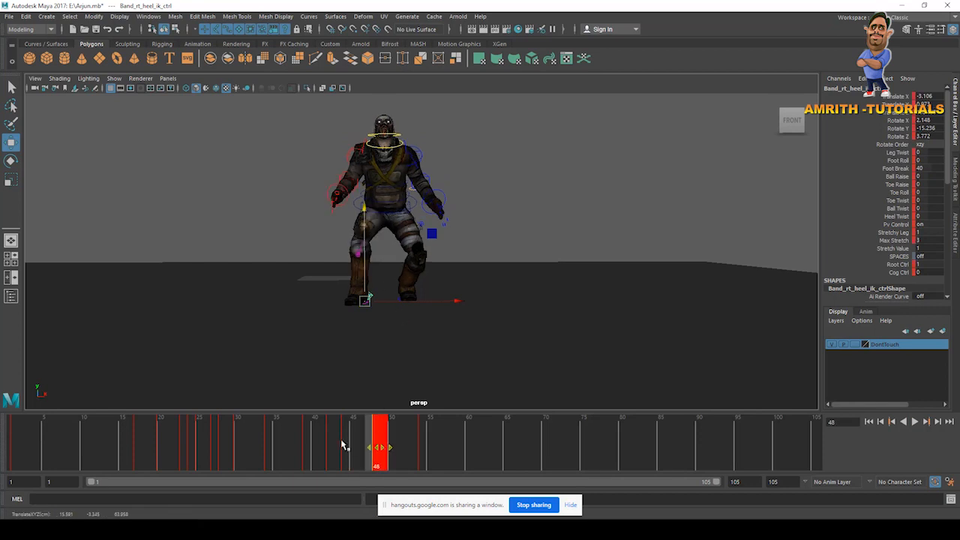
left_click(341, 445)
key("alt+v")
Rotate the right heel control at frame 42 and lower it toward the ground
left_click_drag(348, 441, 330, 445)
key("e")
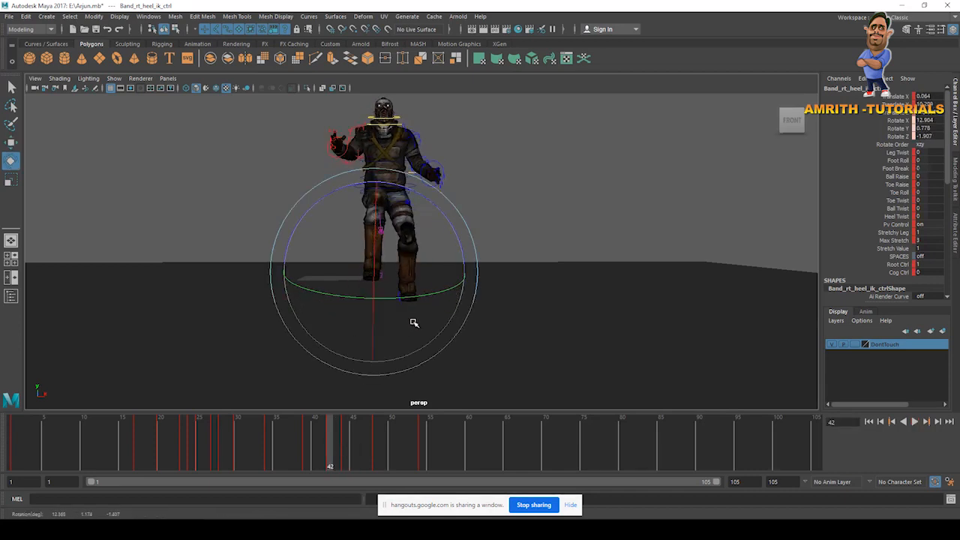
left_click_drag(414, 321, 405, 310)
key("w")
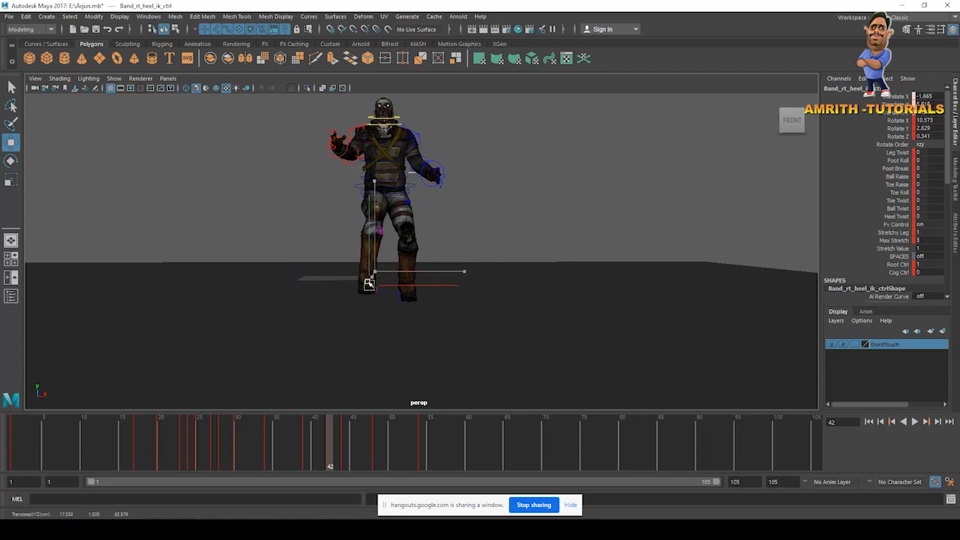
Scrub through the landing in the perspective view and play the full jump back in the camera view
left_click(375, 232)
mouse_move(329, 450)
left_mouse_down()
mouse_move(311, 448)
mouse_move(367, 455)
mouse_move(279, 464)
mouse_move(368, 474)
mouse_move(430, 465)
left_mouse_up()
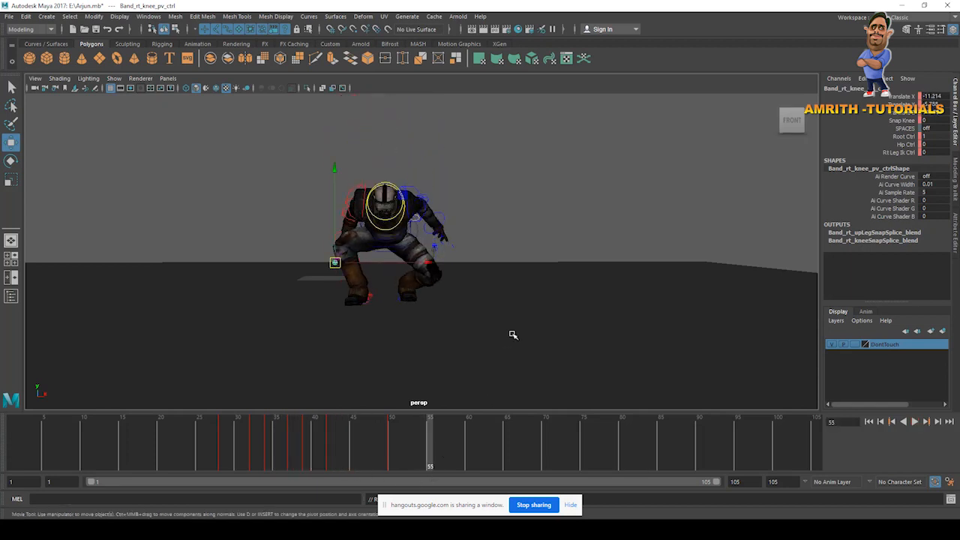
left_click_drag(514, 335, 389, 327, "alt")
key("space")
key("space")
left_click_drag(137, 450, 630, 457)
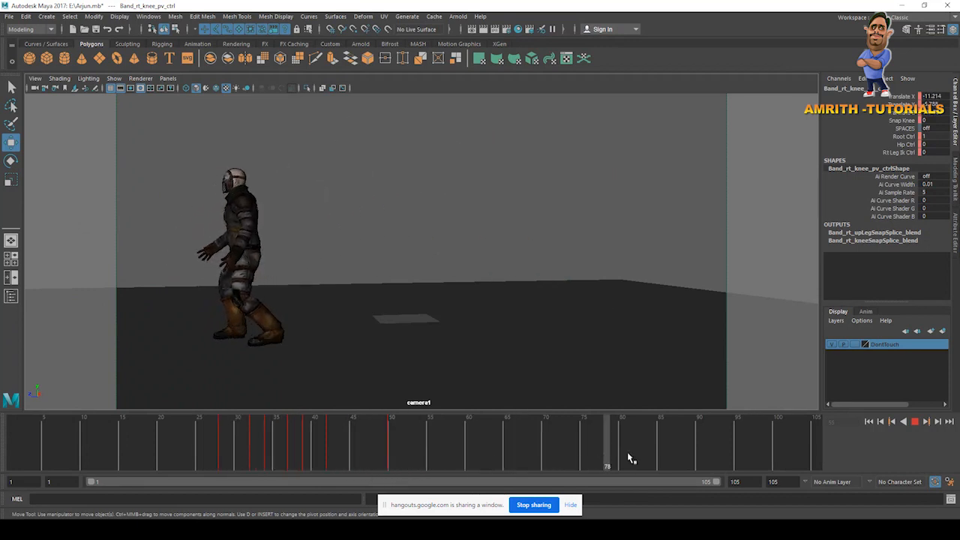
Create a playblast of the jump from the camera view and watch it in a maximized player window
right_click(630, 458)
left_click(593, 439)
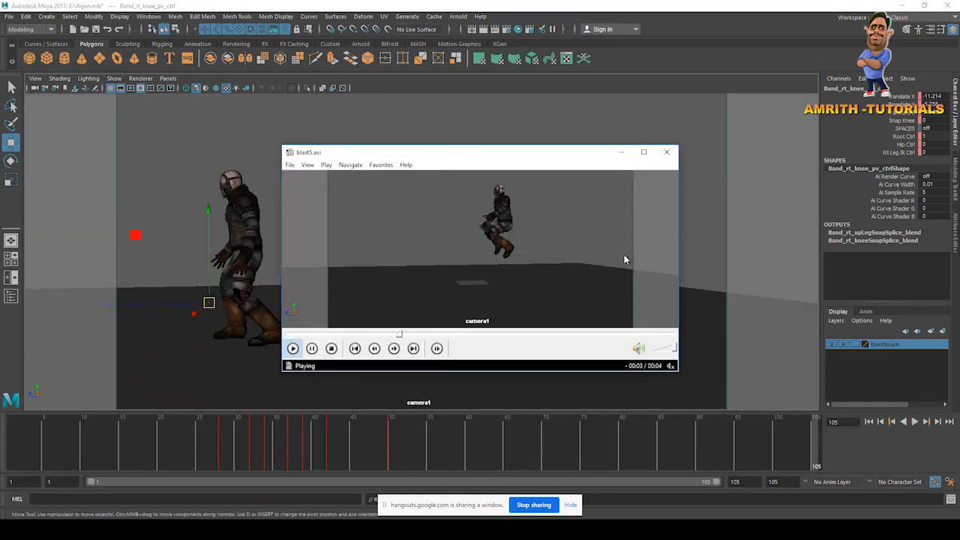
left_click(644, 152)
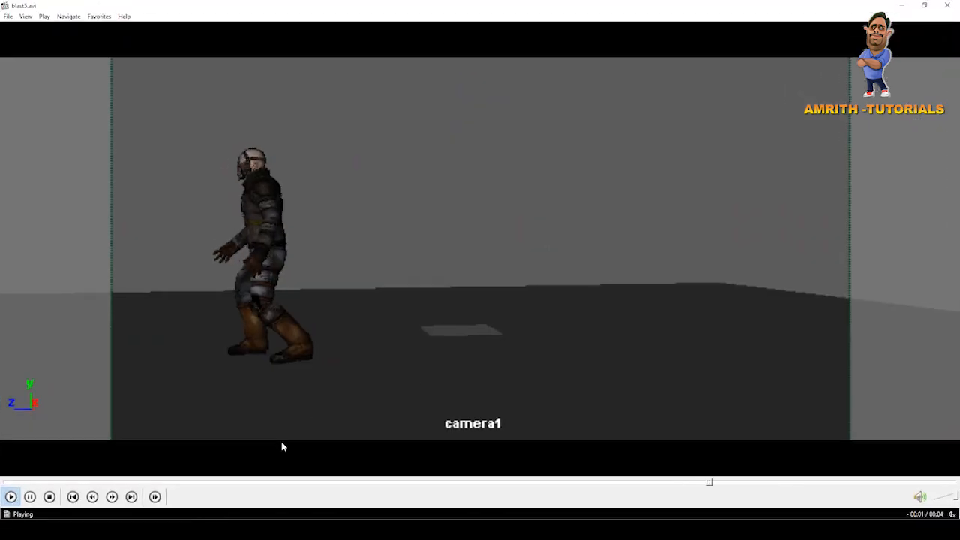
Play the animation from frame 1, check the Undo category in the preferences and save them
key("alt+shift+v")
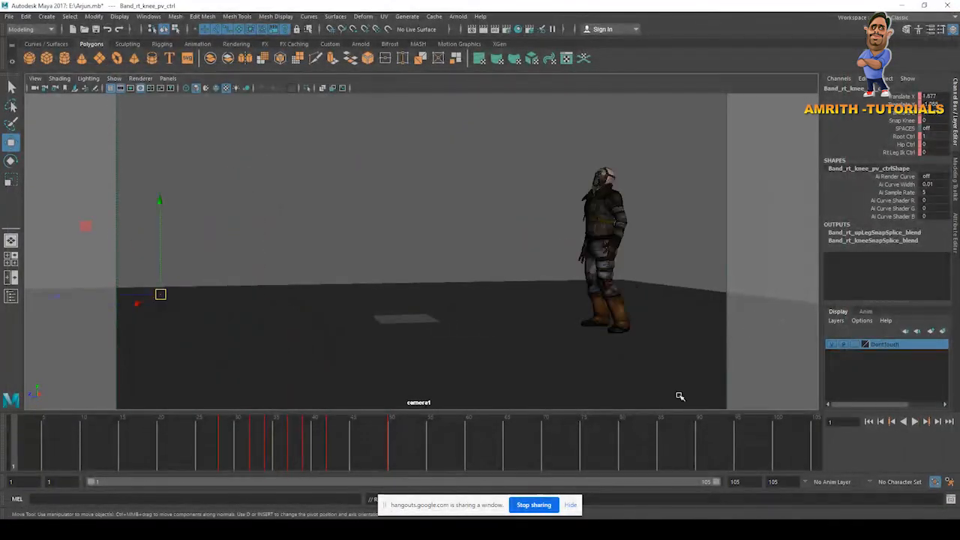
left_click(915, 422)
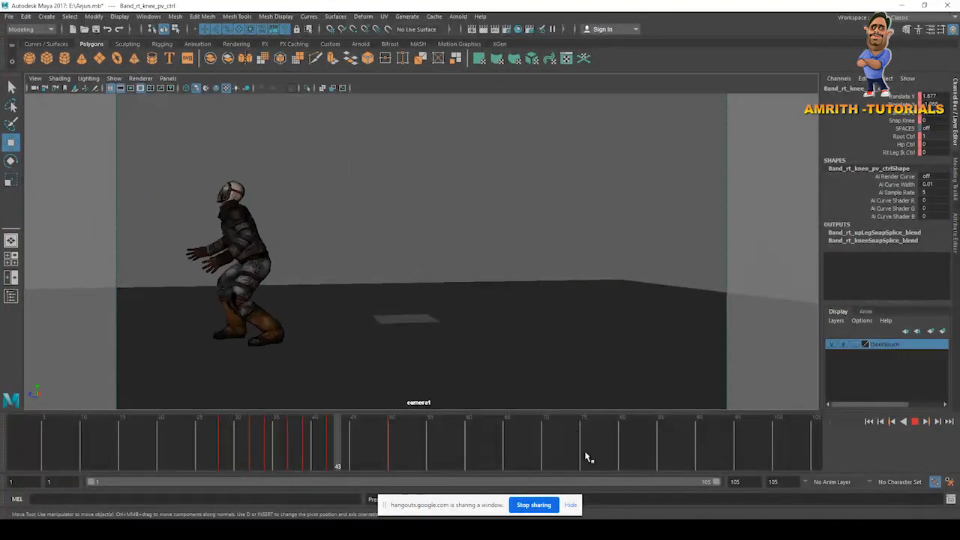
left_click(917, 422)
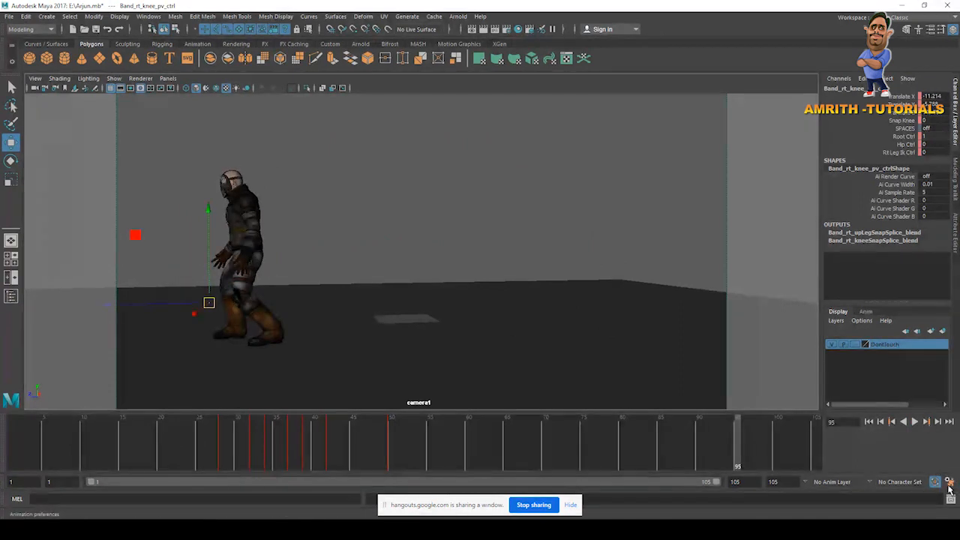
left_click(950, 482)
left_click(216, 324)
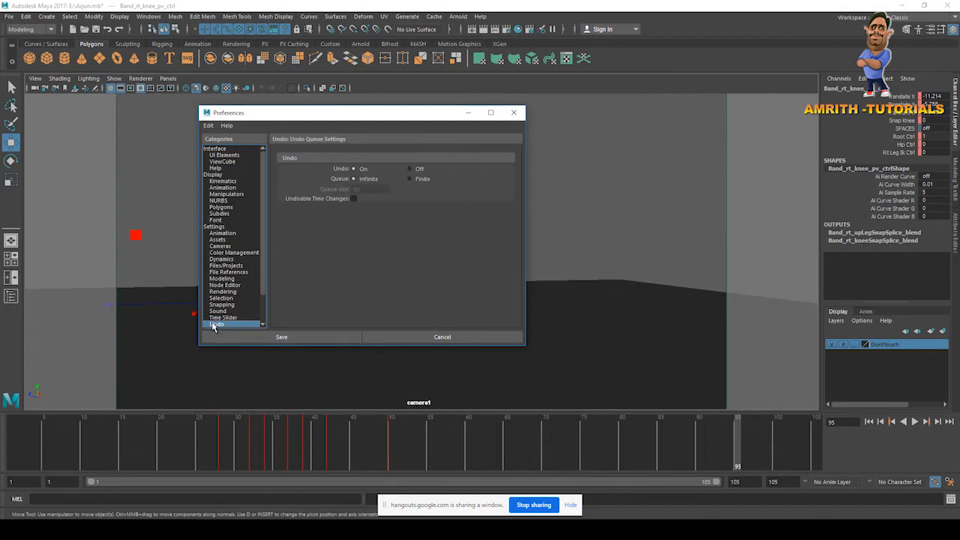
left_click(281, 337)
Move the left heel control backward and slightly up at frame 38 in the perspective view beside the camera view
left_click_drag(210, 443, 304, 459)
key("space")
left_click_drag(571, 211, 509, 284, "alt")
left_click(639, 261)
left_click(497, 184)
left_click(592, 240)
left_click_drag(590, 242, 603, 237)
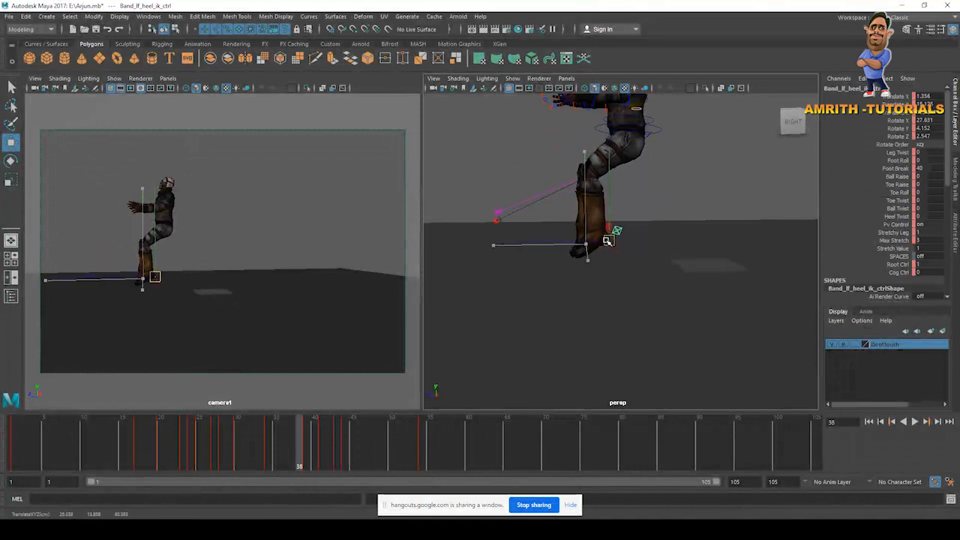
Show NURBS curves in the maximized camera view and select the character's center-of-gravity control at frame 58
key("space")
left_click_drag(299, 439, 442, 440)
left_click(112, 79)
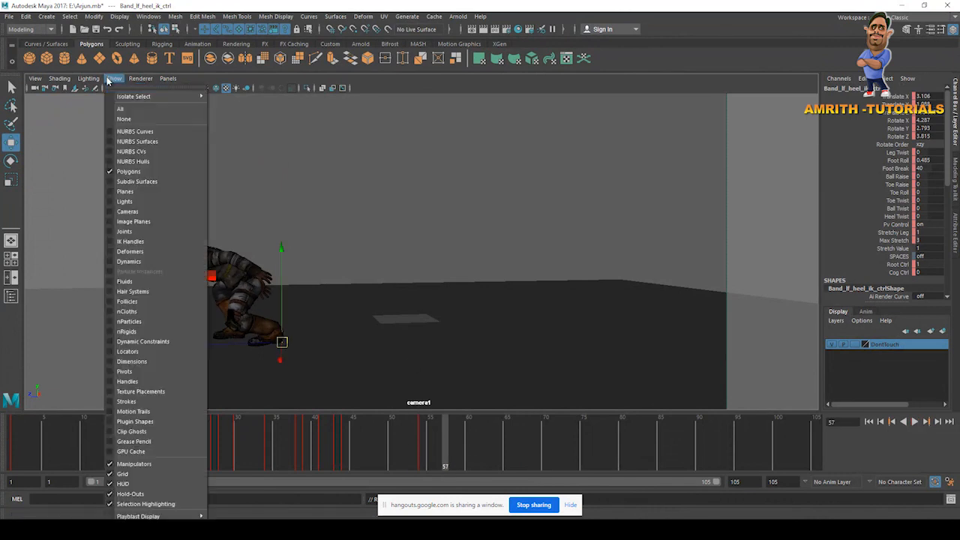
left_click(124, 132)
left_click(236, 275)
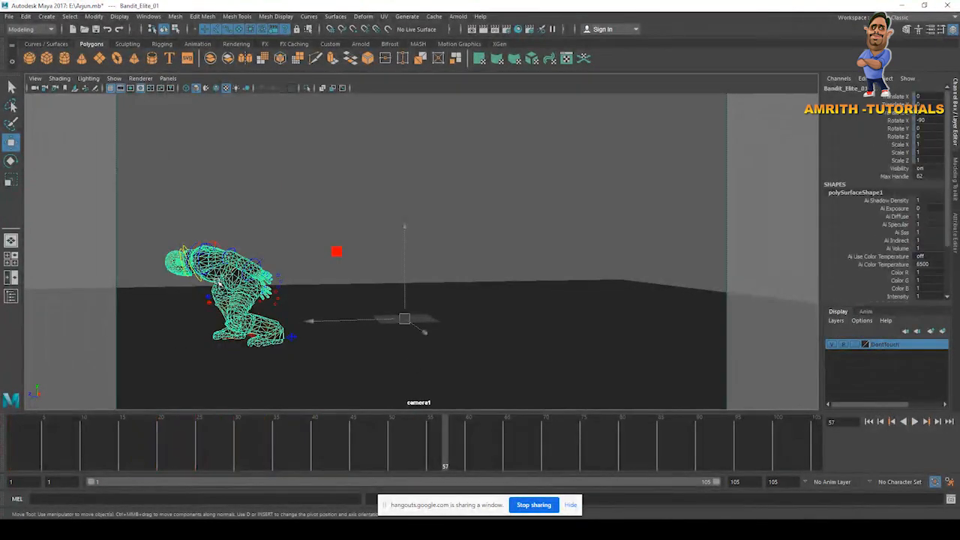
left_click(262, 259)
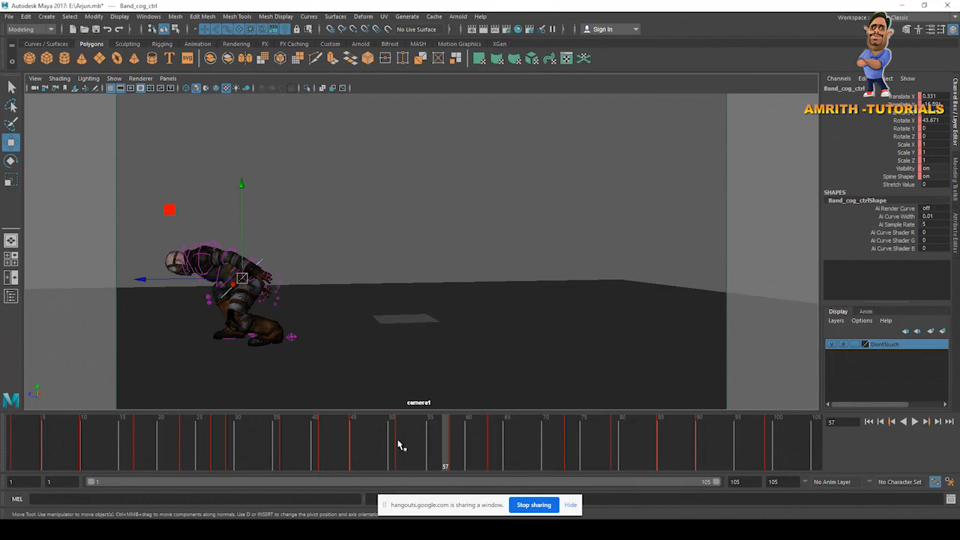
left_click_drag(433, 445, 451, 455)
Arrange the workspace as three panes split bottom and show the Graph Editor in the lower pane
key("space")
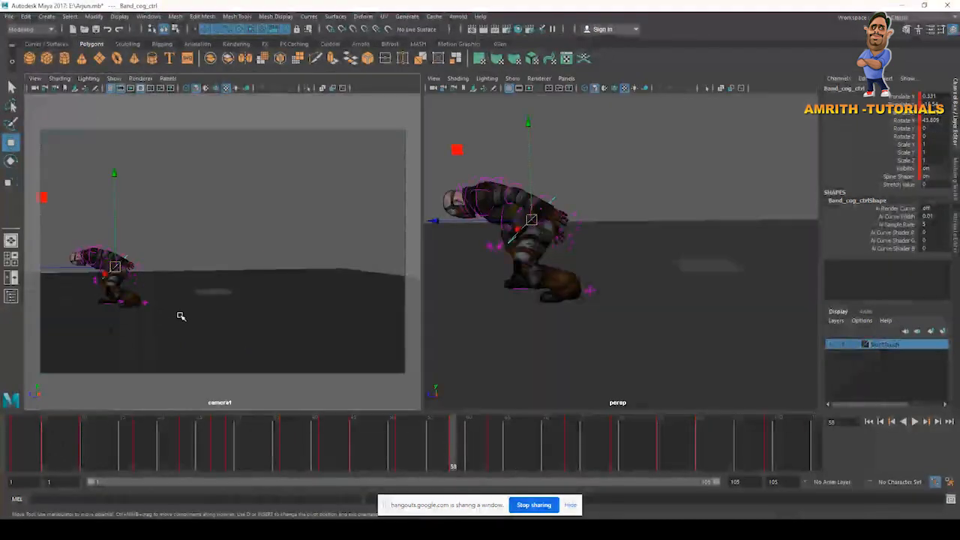
left_click(167, 79)
mouse_move(187, 153)
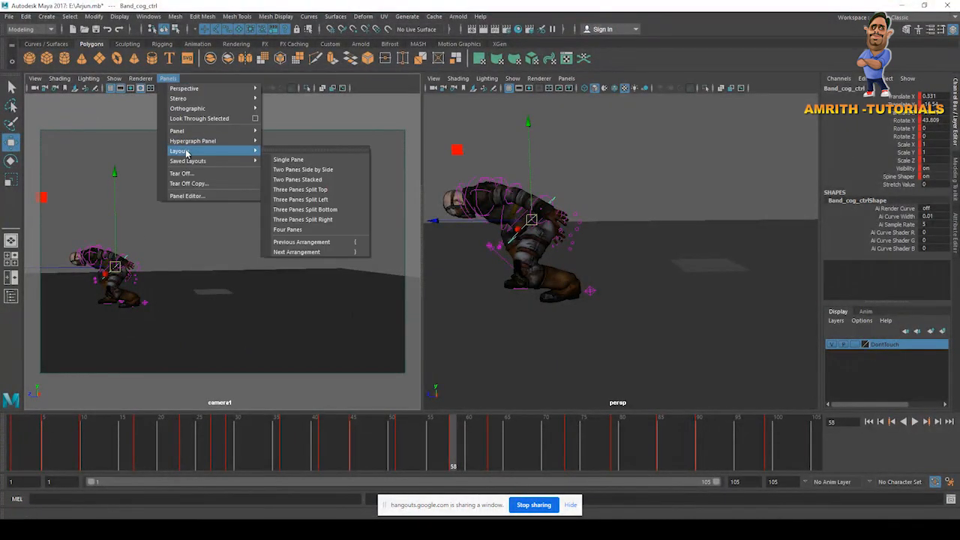
left_click(338, 184)
left_click(168, 249)
mouse_move(188, 301)
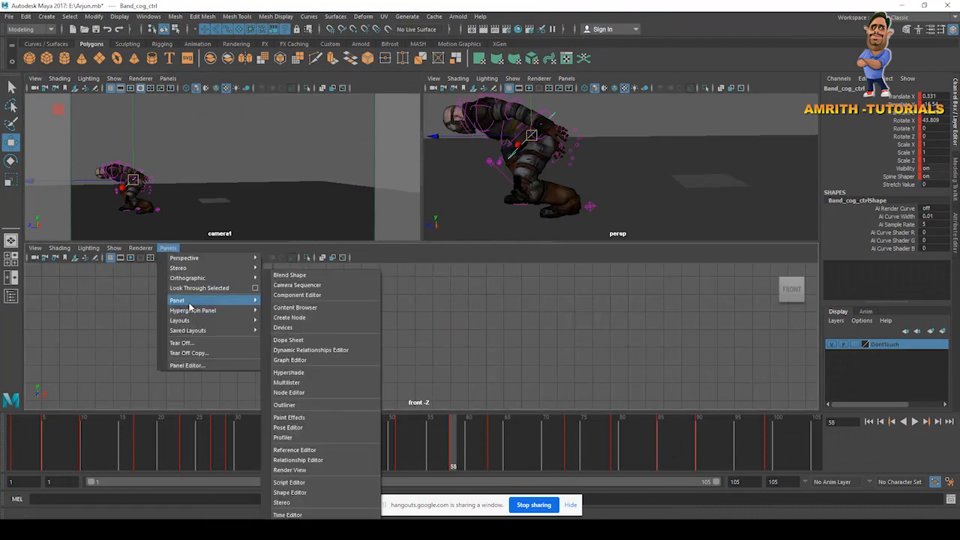
left_click(290, 360)
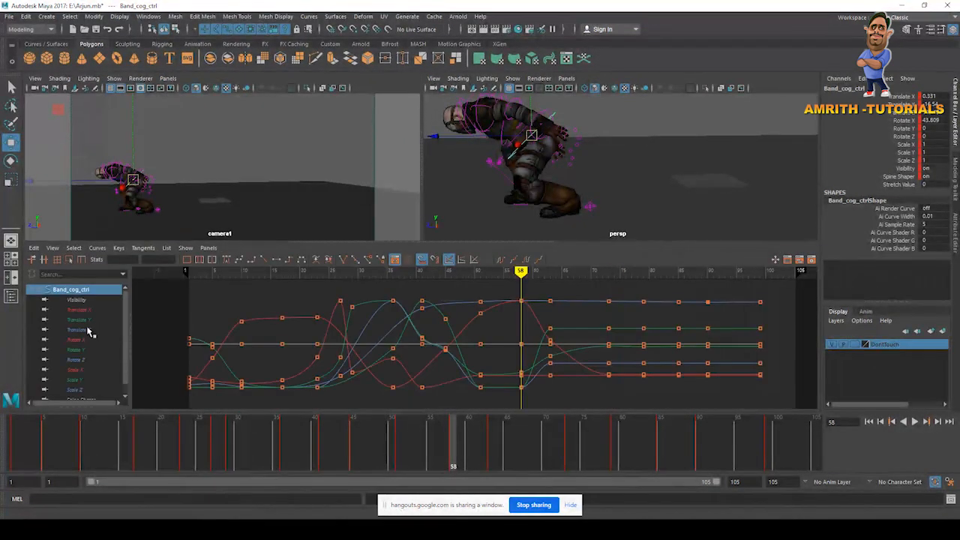
Raise the center-of-gravity control's Translate Z key at frame 58 and play the result in the camera view
left_click(88, 331)
left_click(520, 301)
scroll(525, 315, "up", 8)
left_click_drag(507, 289, 531, 308)
middle_click_drag(529, 306, 529, 220, "shift")
key("space")
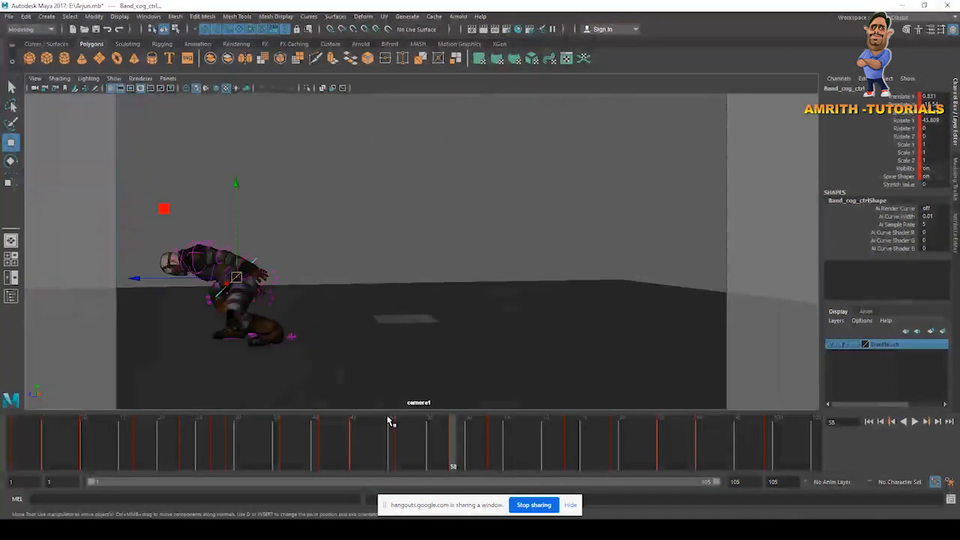
key("alt+v")
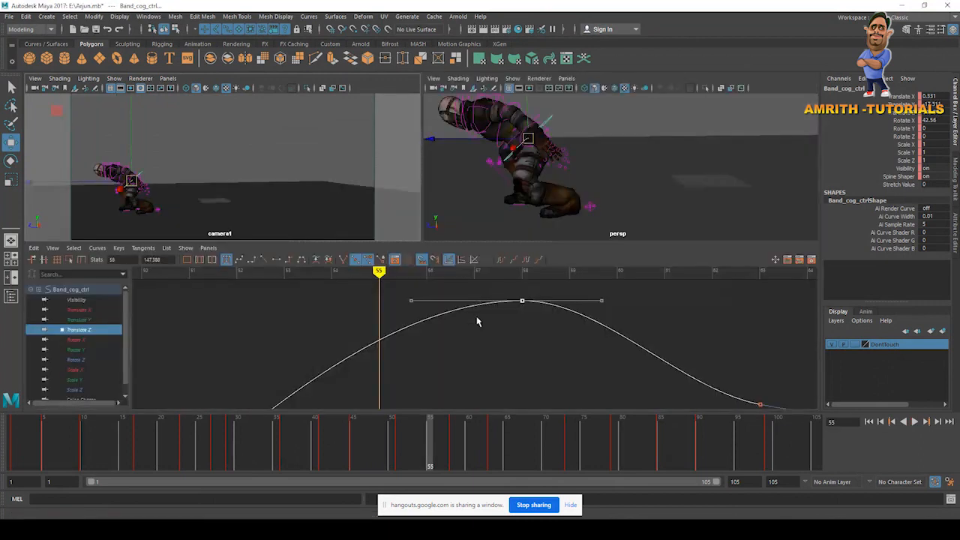
Key the center-of-gravity control's Translate Z at frame 55 and adjust the curve's keys around the landing
key("f")
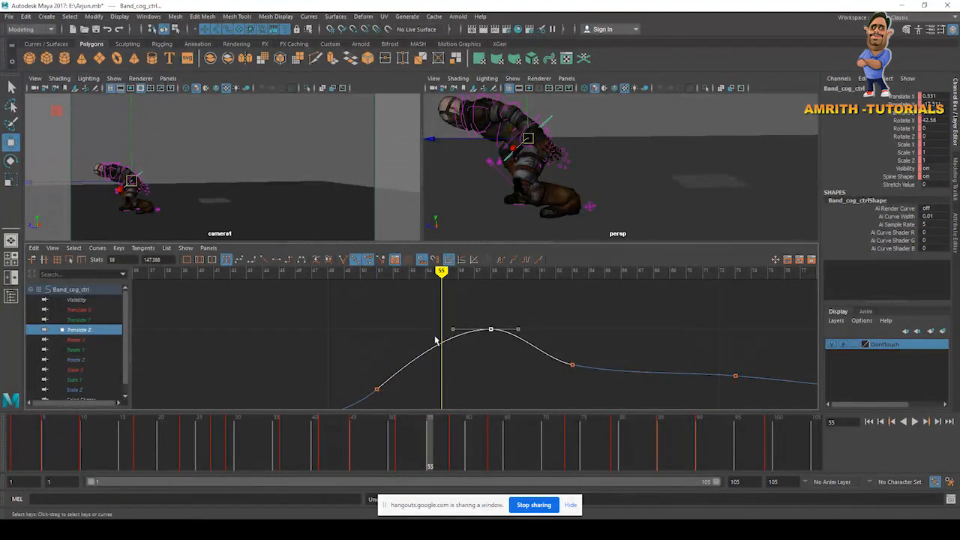
right_click(898, 115)
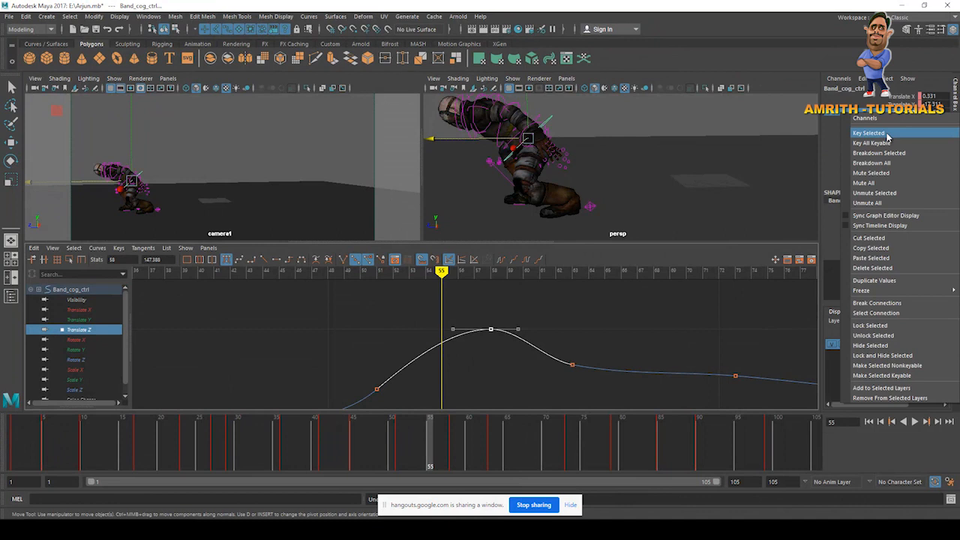
left_click(874, 132)
middle_click_drag(454, 353, 491, 326, "shift")
left_click(490, 328)
left_click_drag(343, 445, 493, 452)
middle_click_drag(587, 391, 587, 356, "shift")
Raise the center-of-gravity control's Translate Z key at frame 73 and review the recovery in the camera view
left_click_drag(404, 451, 569, 466)
key("f")
middle_click_drag(593, 335, 534, 346, "alt")
left_click_drag(555, 327, 629, 364)
key("f")
left_click(385, 374)
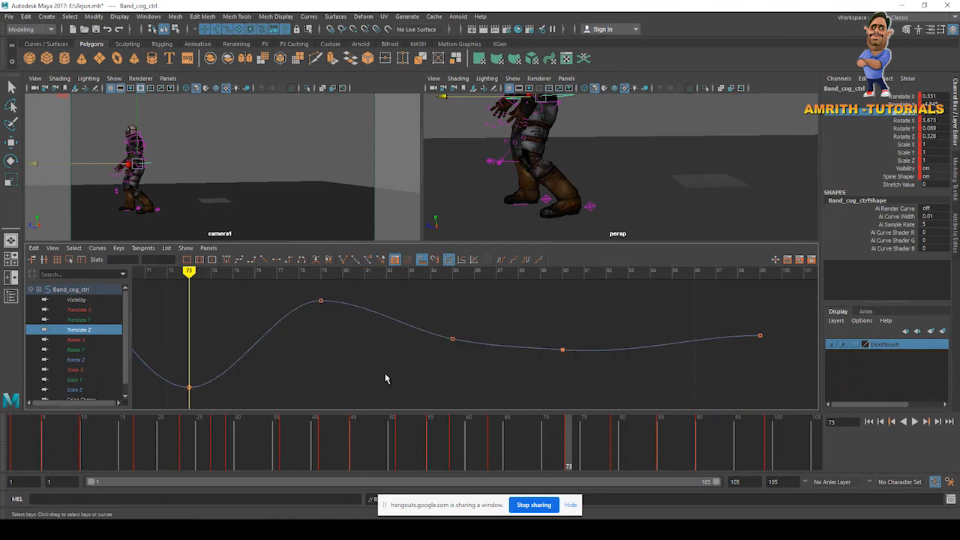
scroll(386, 379, "down", 4)
left_click_drag(314, 352, 369, 379)
middle_click_drag(370, 379, 369, 358, "shift")
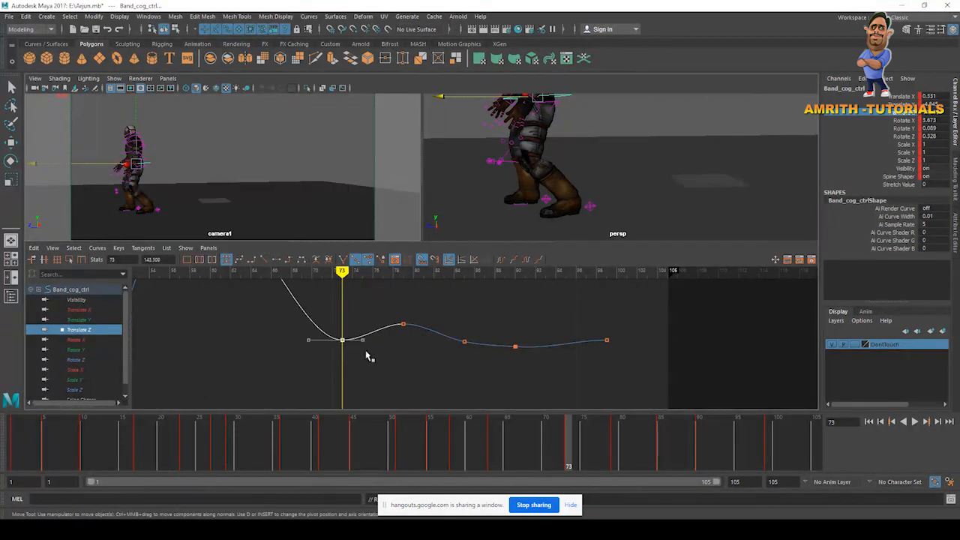
key("space")
key("alt+v")
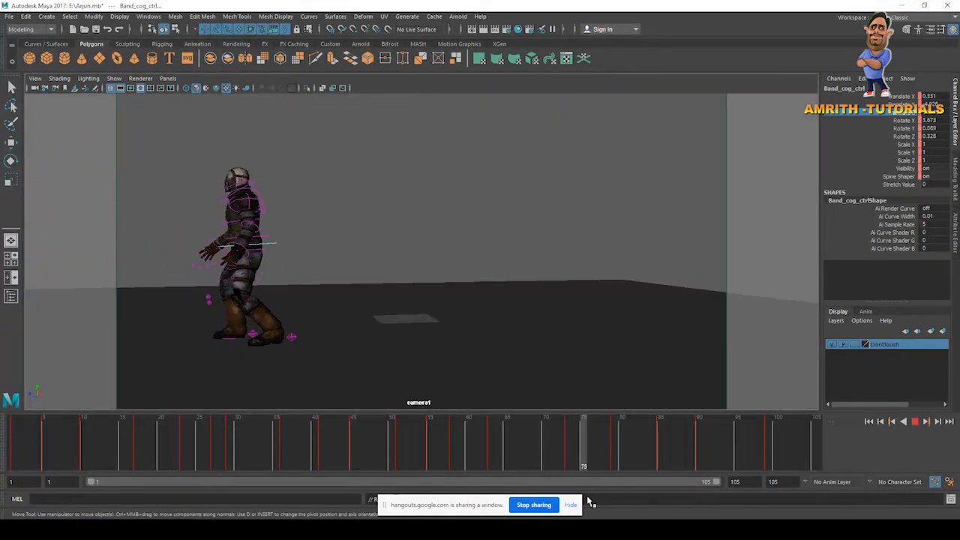
left_click_drag(443, 463, 658, 457)
Raise the center-of-gravity control's Translate Z keys at frames 90 and 99
key("space")
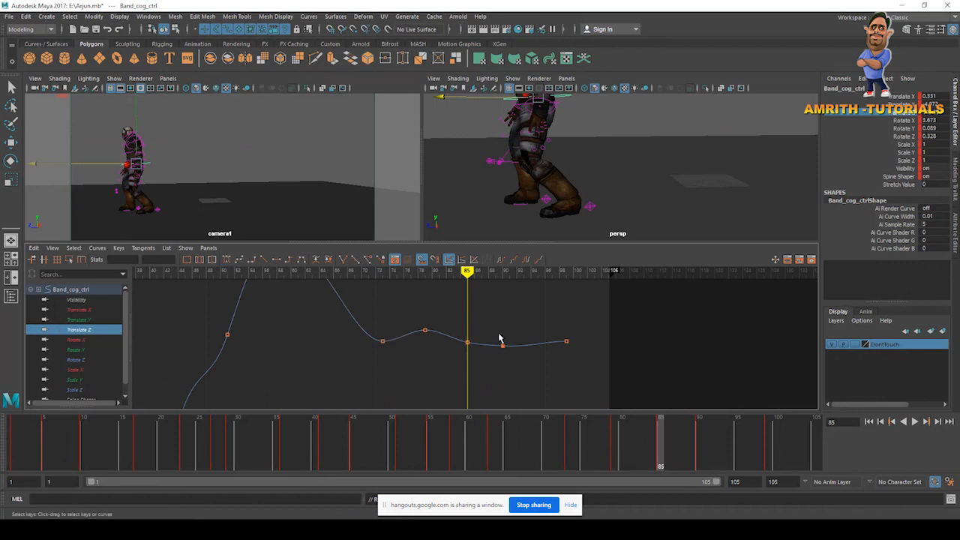
key("f")
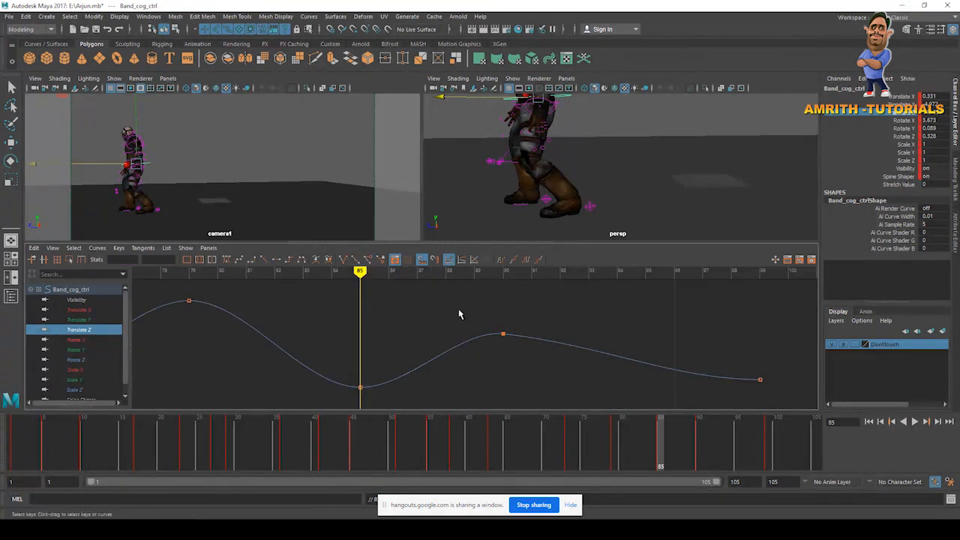
left_click(277, 259)
left_click(692, 364)
left_click_drag(709, 366, 816, 405)
middle_click_drag(728, 363, 728, 338, "shift")
key("ctrl+z")
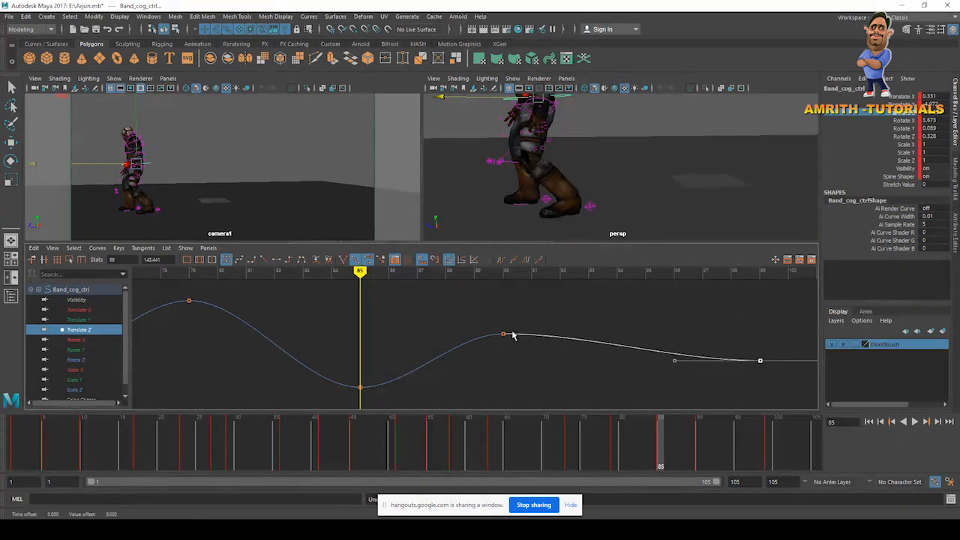
left_click(503, 333)
key("f")
middle_click_drag(425, 332, 468, 324, "alt")
middle_click_drag(313, 373, 243, 358, "alt")
left_click(294, 368)
Scrub through the landing, hide the NURBS curves in the camera view and play the jump from frame 1
key("space")
key("alt+v")
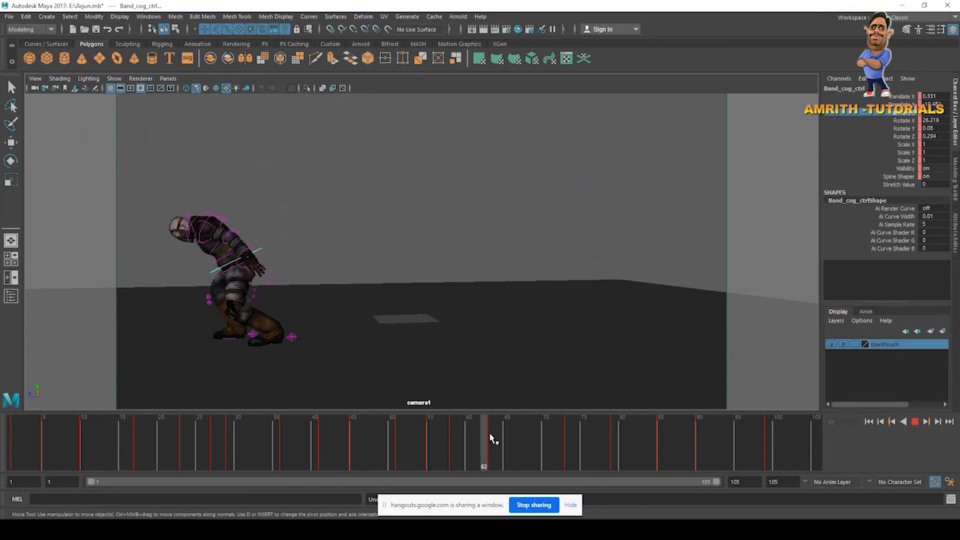
left_click_drag(366, 441, 653, 456)
left_click(114, 78)
left_click(129, 132)
left_click(691, 422)
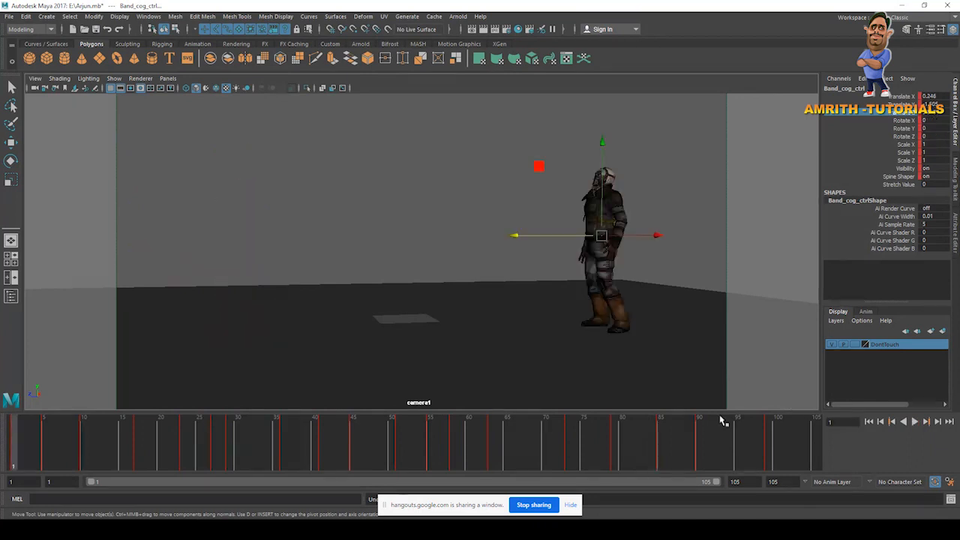
left_click(915, 421)
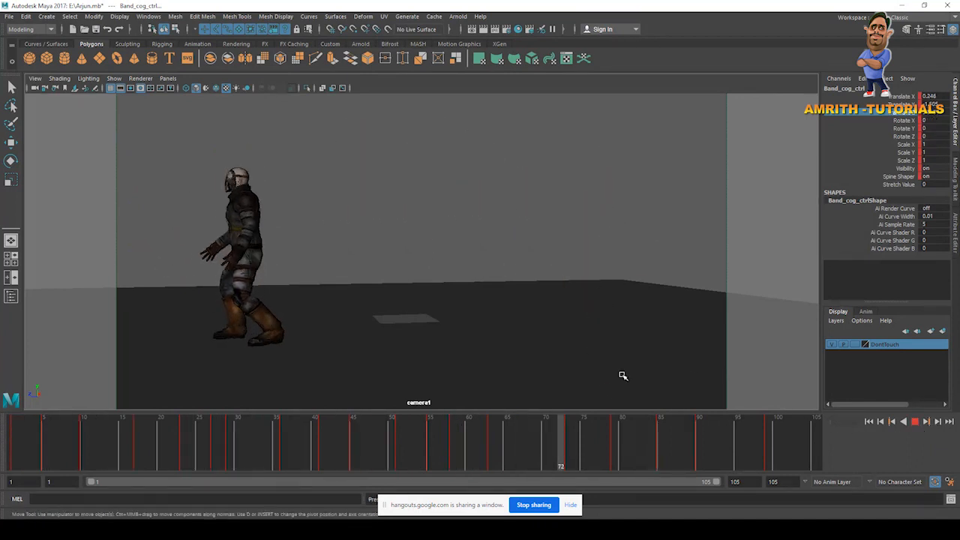
Orbit the perspective view around the upper body at frame 65 and select the mid-spine and head controls
mouse_move(496, 437)
left_mouse_down()
mouse_move(548, 444)
mouse_move(337, 450)
mouse_move(497, 443)
mouse_move(639, 472)
mouse_move(440, 454)
mouse_move(492, 435)
mouse_move(521, 439)
mouse_move(365, 446)
mouse_move(507, 431)
left_mouse_up()
key("space")
left_click_drag(564, 230, 561, 165, "alt")
left_click(525, 143)
left_click(542, 154)
left_click(527, 144, "shift")
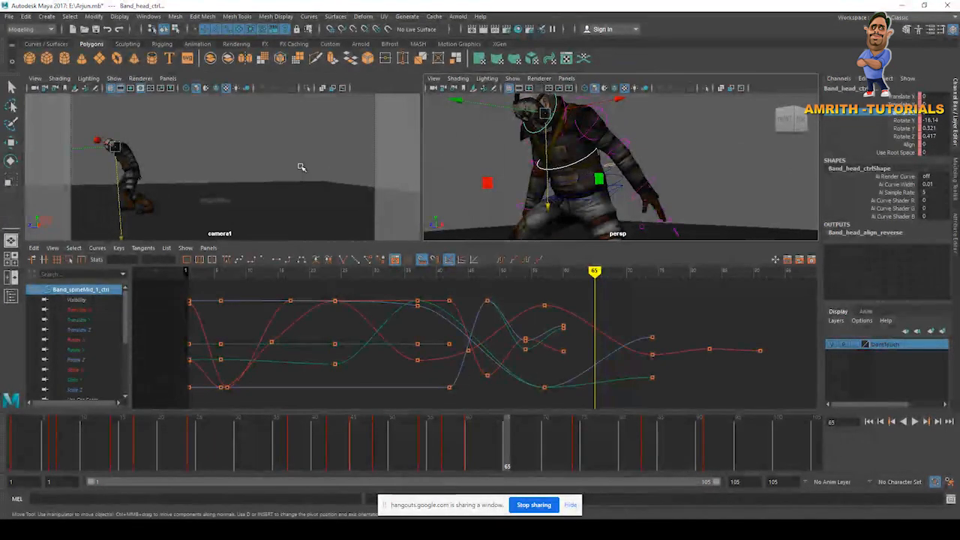
Scrub back and forth through the landing in the camera view to examine the upper-body motion
key("space")
left_click_drag(540, 453, 478, 447)
left_click(482, 446)
left_click_drag(390, 443, 523, 448)
left_click(450, 444)
left_click_drag(450, 444, 690, 452)
left_click(503, 446)
mouse_move(503, 446)
left_mouse_down()
mouse_move(582, 431)
mouse_move(628, 457)
mouse_move(430, 442)
mouse_move(489, 424)
mouse_move(515, 428)
mouse_move(450, 428)
mouse_move(468, 431)
left_mouse_up()
Show NURBS curves again in the camera view and select the neck and head controls at frame 60
left_click(114, 79)
left_click(125, 131)
left_click(177, 241)
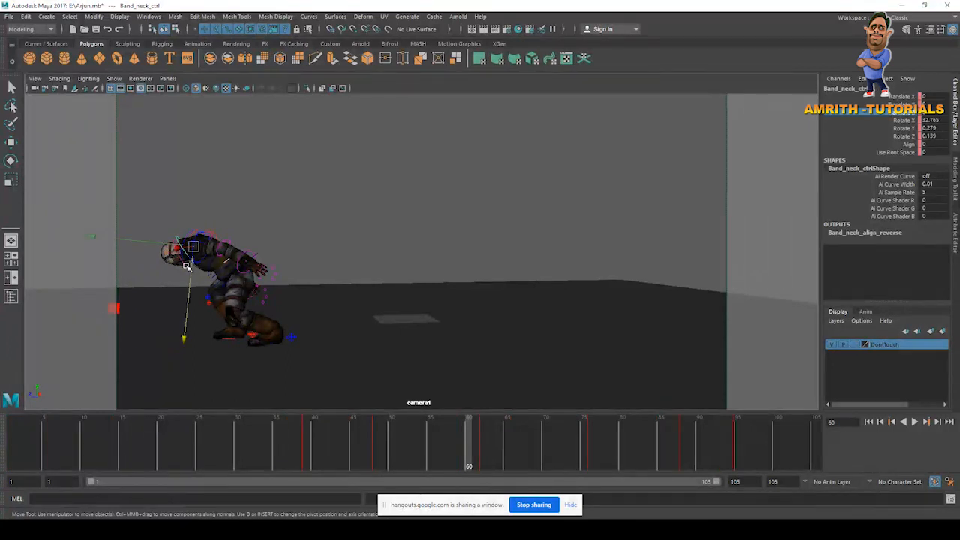
left_click(181, 259)
Retime the neck and head recovery keys to frames 80, 85 and 97
left_click_drag(468, 448, 643, 452)
left_click_drag(582, 456, 607, 452)
left_click_drag(510, 448, 591, 450)
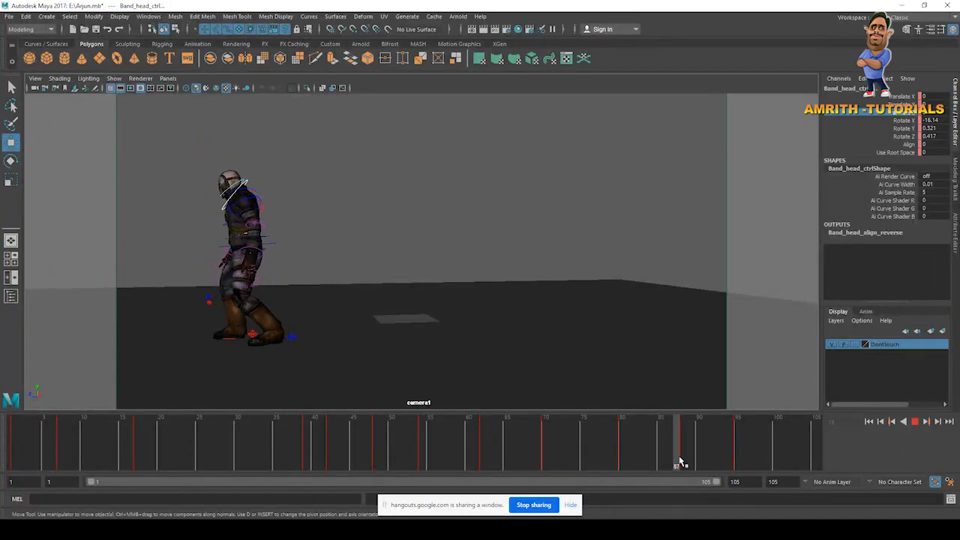
left_click_drag(683, 453, 660, 454)
left_click_drag(729, 454, 756, 453, "shift")
left_click_drag(742, 453, 758, 453)
Scrub repeatedly from the landing to the final pose to examine the head and neck timing
left_click_drag(470, 433, 579, 427)
left_click_drag(702, 459, 590, 421)
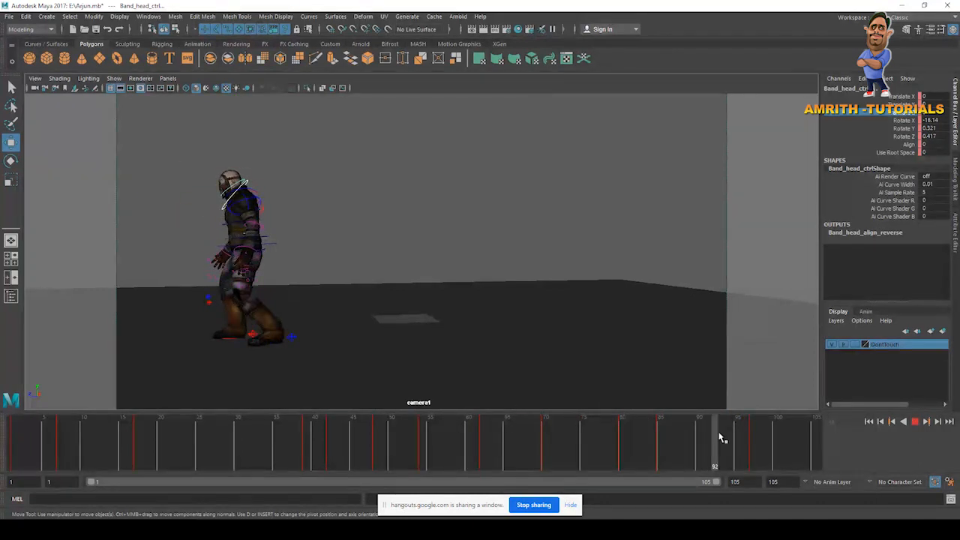
left_click_drag(777, 447, 566, 437)
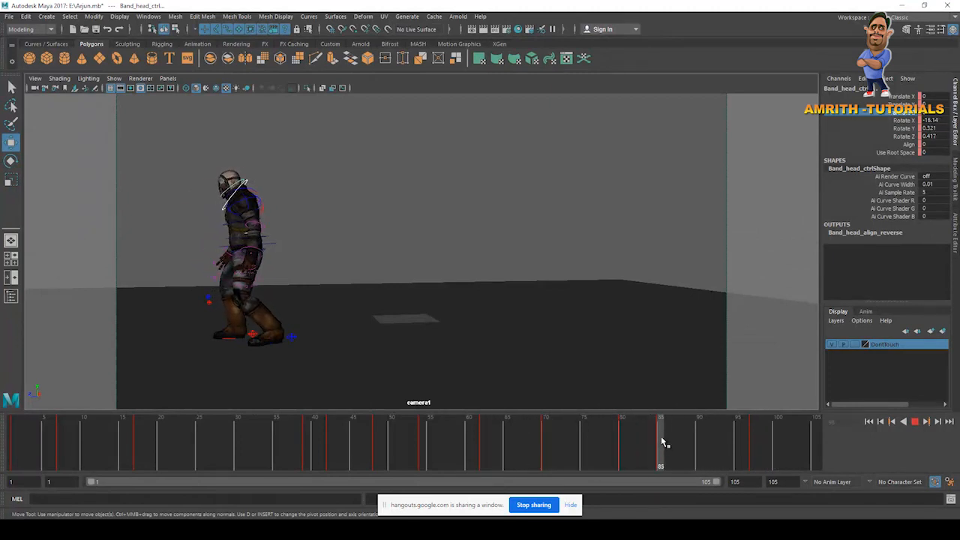
left_click_drag(455, 455, 534, 439)
left_click_drag(611, 453, 630, 450)
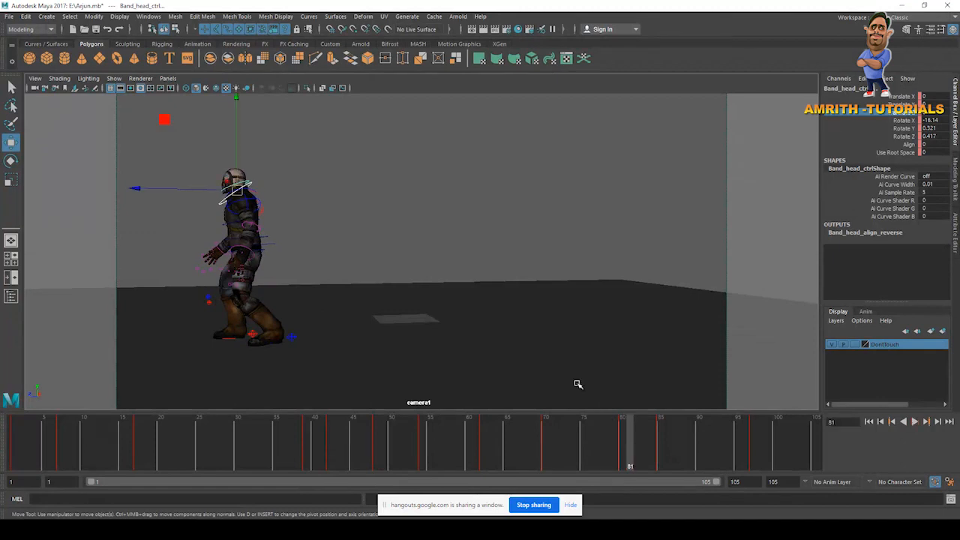
Lower the center-of-gravity control's Translate Z key at frame 85 in the Graph Editor
left_click(271, 246)
left_click_drag(557, 442, 613, 441)
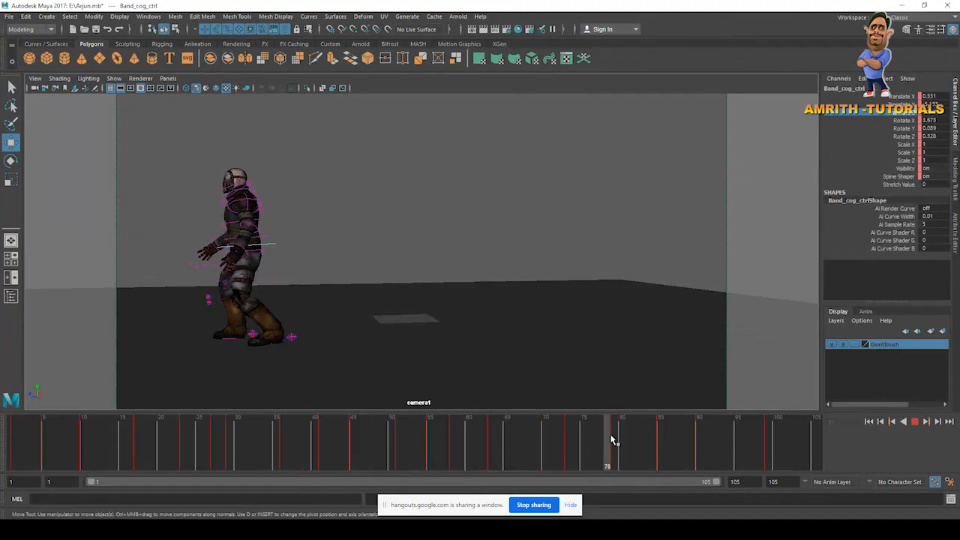
mouse_move(754, 463)
left_mouse_down()
mouse_move(634, 447)
mouse_move(444, 456)
mouse_move(524, 443)
left_mouse_up()
left_click_drag(578, 456, 660, 462)
key("space")
left_click(79, 332)
left_click_drag(668, 295, 728, 352)
key("f")
left_click(323, 364)
left_click_drag(323, 365, 373, 395)
middle_click_drag(373, 395, 395, 483, "shift")
key("f")
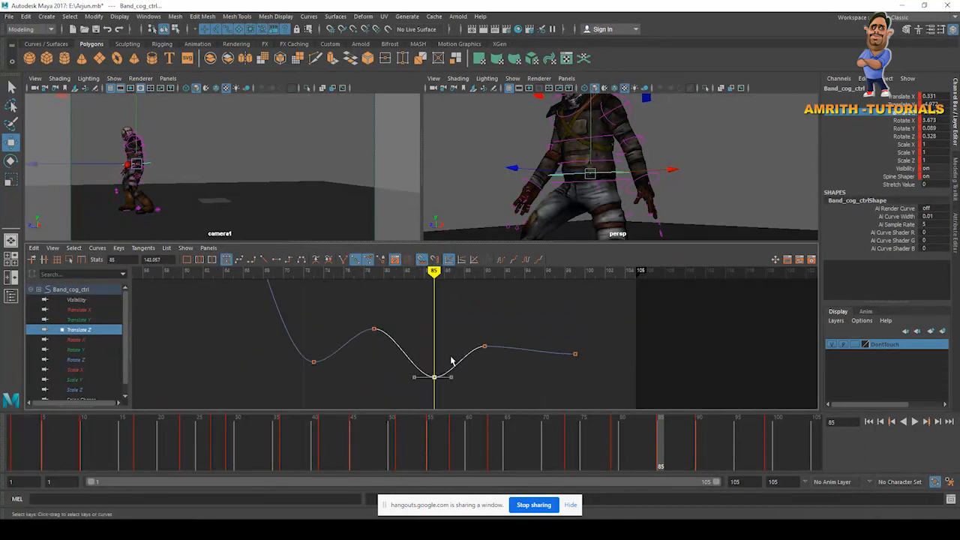
Play back the recovery, raise the center-of-gravity control's Translate Z key at frame 99 and adjust an earlier key on the curve
key("space")
key("alt+v")
mouse_move(749, 451)
left_mouse_down()
mouse_move(724, 451)
mouse_move(767, 451)
left_mouse_up()
key("space")
left_click(574, 353)
middle_click_drag(572, 353, 558, 300, "shift")
key("f")
left_click_drag(424, 338, 446, 358)
middle_click_drag(446, 358, 505, 338)
Play the animation in the maximized camera view and scrub through the recovery to frame 92
key("space")
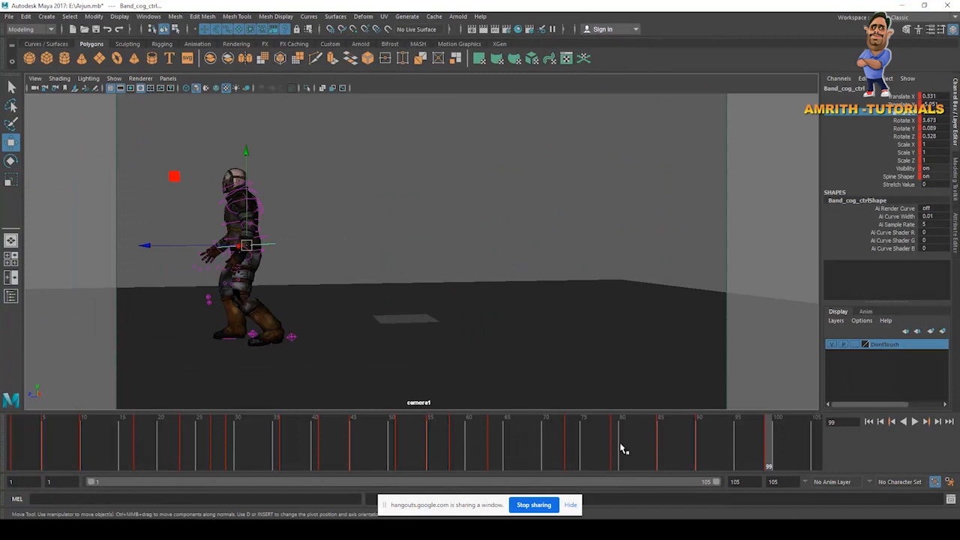
key("alt+v")
left_click(682, 451)
mouse_move(726, 465)
left_mouse_down()
mouse_move(551, 455)
mouse_move(526, 437)
mouse_move(583, 455)
mouse_move(439, 450)
mouse_move(500, 428)
mouse_move(622, 459)
left_mouse_up()
left_click_drag(697, 464, 714, 464)
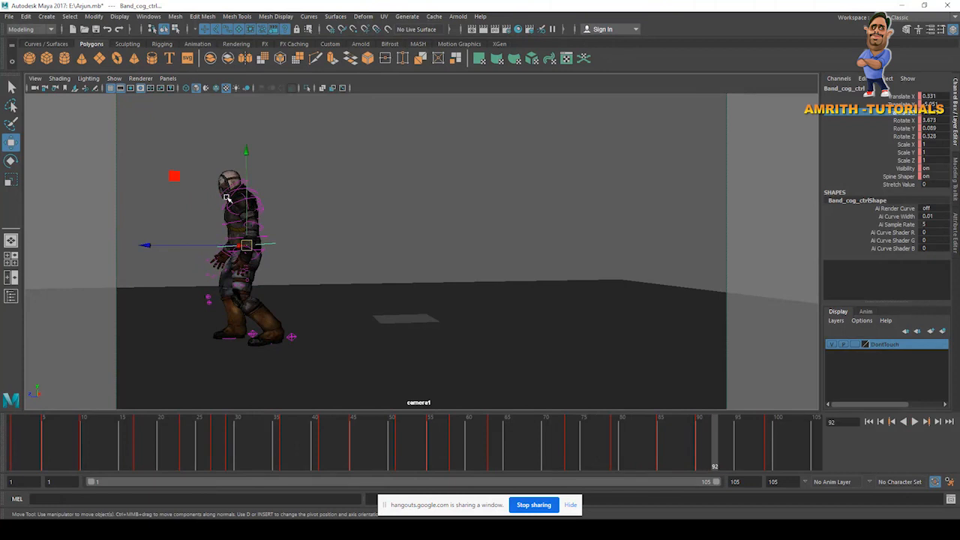
Move the head control's landing key to frame 66 and scrub through the recovery
left_click(271, 186)
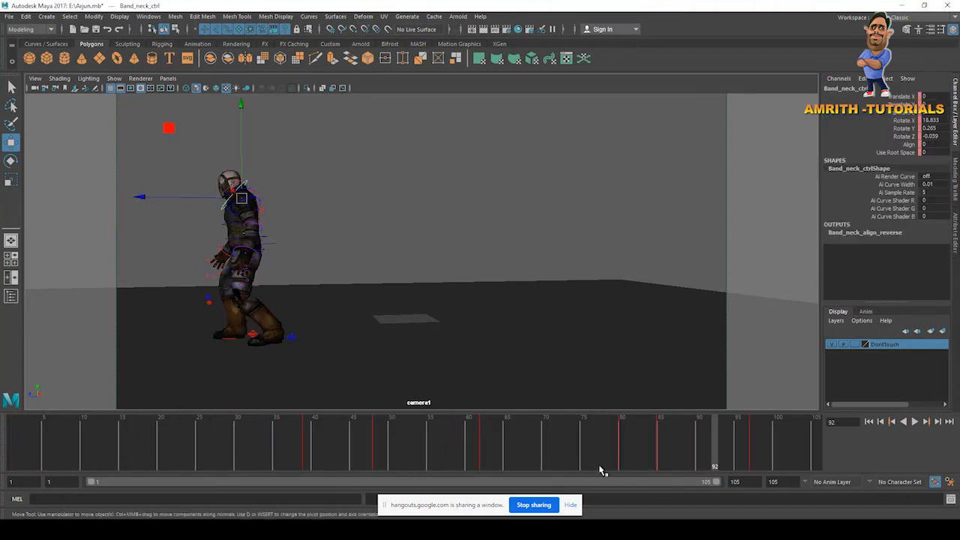
left_click_drag(485, 450, 518, 433)
left_click_drag(417, 436, 499, 441)
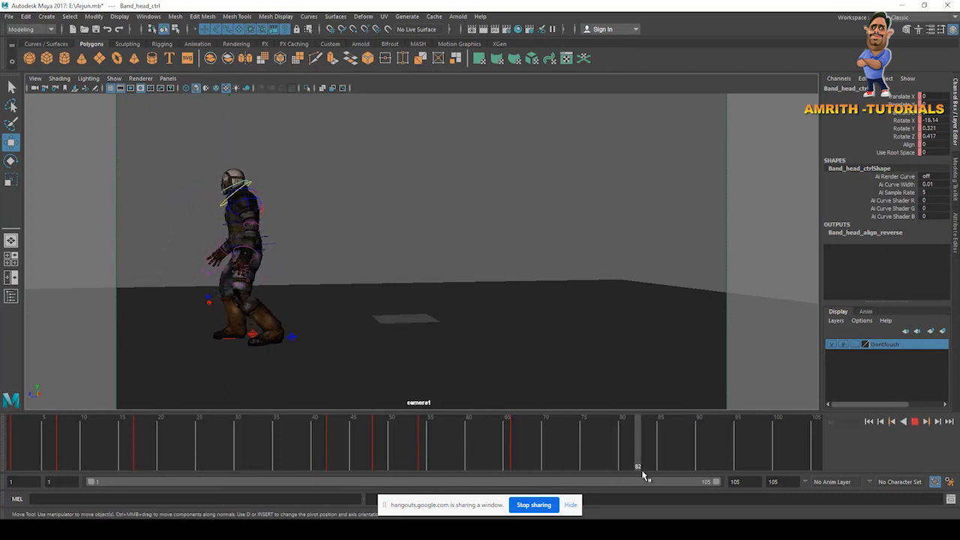
left_click_drag(699, 470, 521, 437)
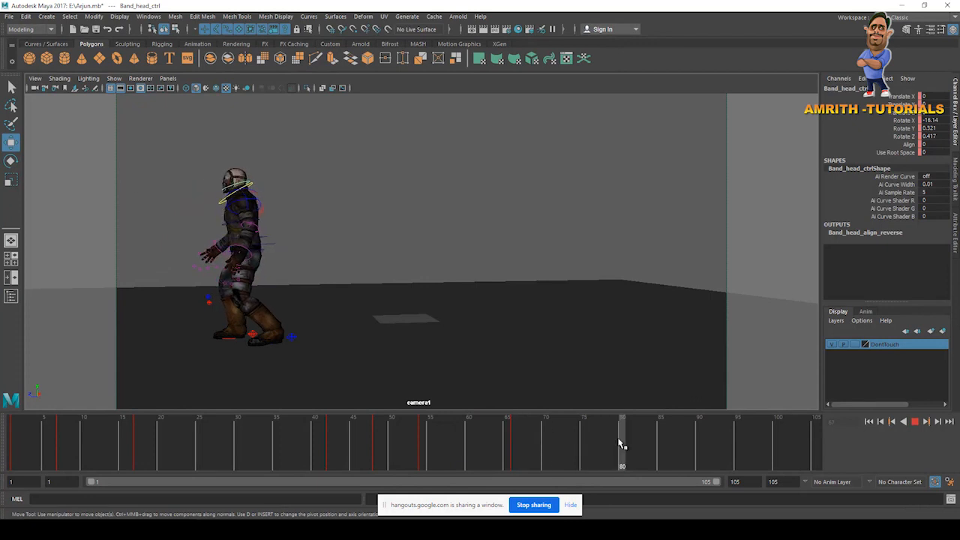
Adjust the head control's Rotate X with keys at frames 80 and 90 and scrub through the result
left_click_drag(621, 445, 621, 446)
key("e")
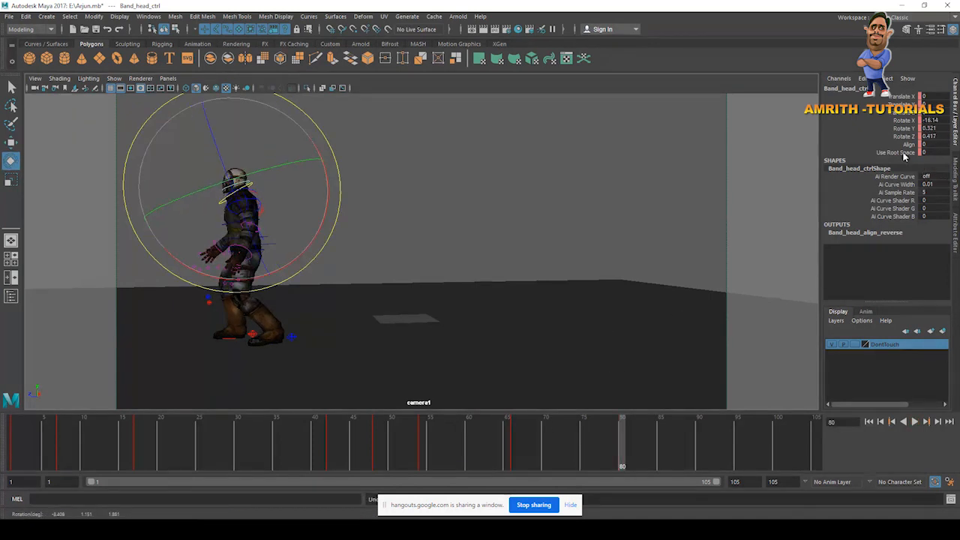
left_click(890, 123)
left_click_drag(589, 474, 699, 467)
left_click_drag(557, 470, 599, 447)
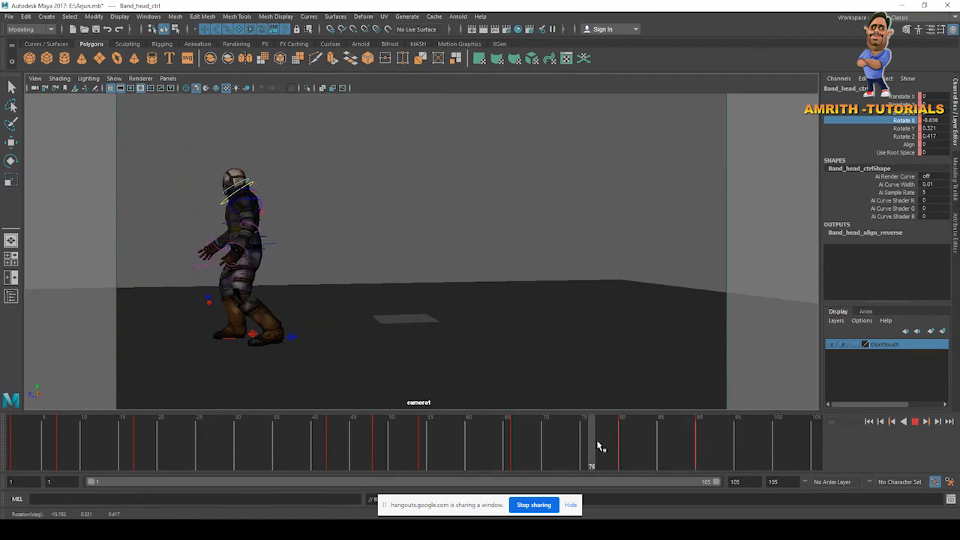
Key the head control's Rotate X at frame 102 and bring that key to about -11.86
left_click_drag(685, 463, 584, 409)
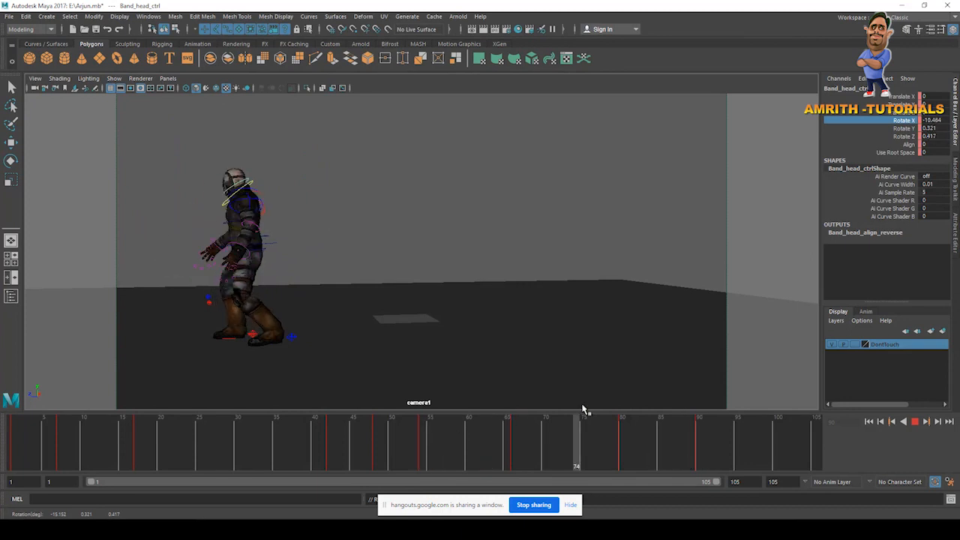
key("space")
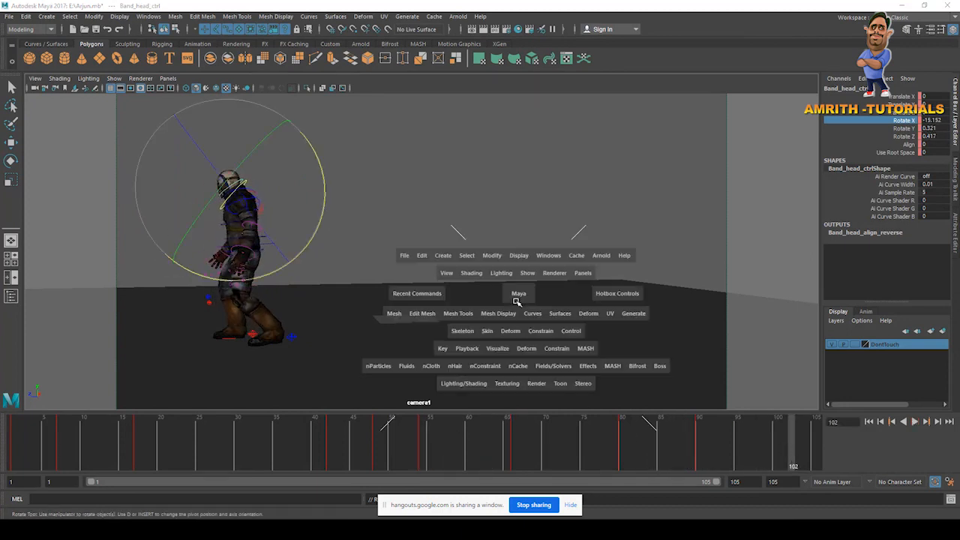
left_click(75, 329)
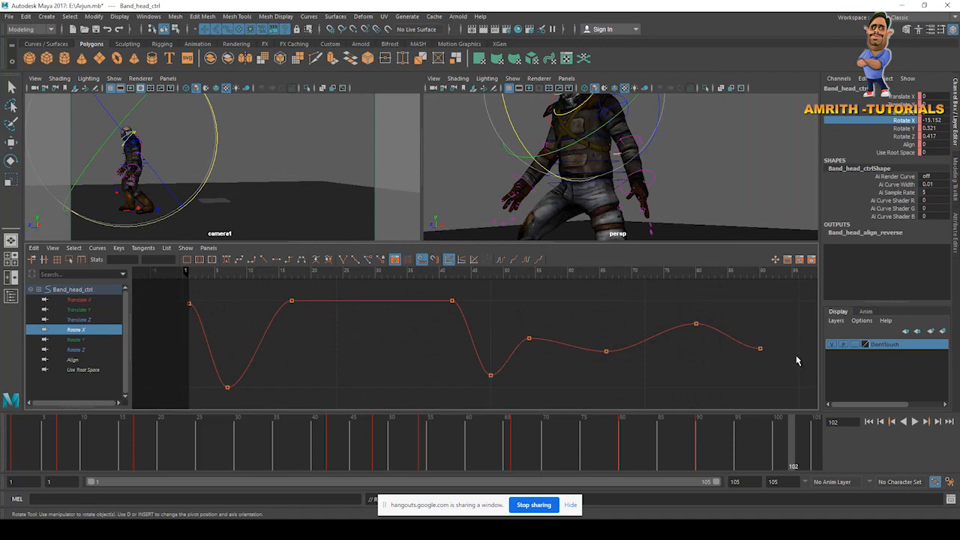
middle_click_drag(797, 361, 699, 358, "alt")
middle_click_drag(754, 376, 752, 354)
left_click_drag(529, 304, 825, 401)
key("f")
left_click(648, 319)
left_click_drag(737, 290, 800, 380)
key("f")
middle_click_drag(768, 321, 765, 368)
Lower the head control's Rotate X key at frame 80 to about -8.21 and scrub through the recovery
right_click_drag(765, 368, 501, 343, "alt")
left_click_drag(297, 303, 559, 405)
key("f")
left_click(467, 361)
left_click_drag(457, 285, 517, 318)
middle_click_drag(489, 300, 485, 321)
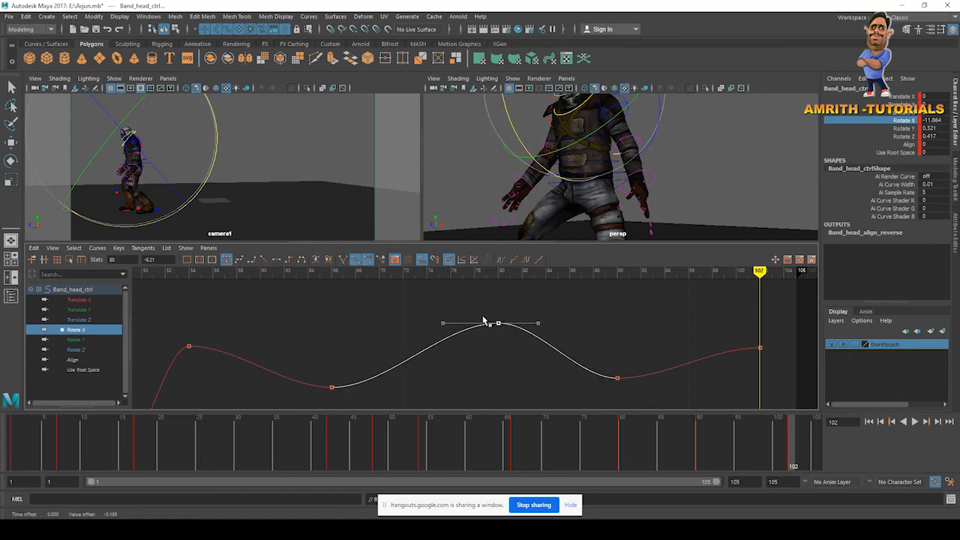
key("space")
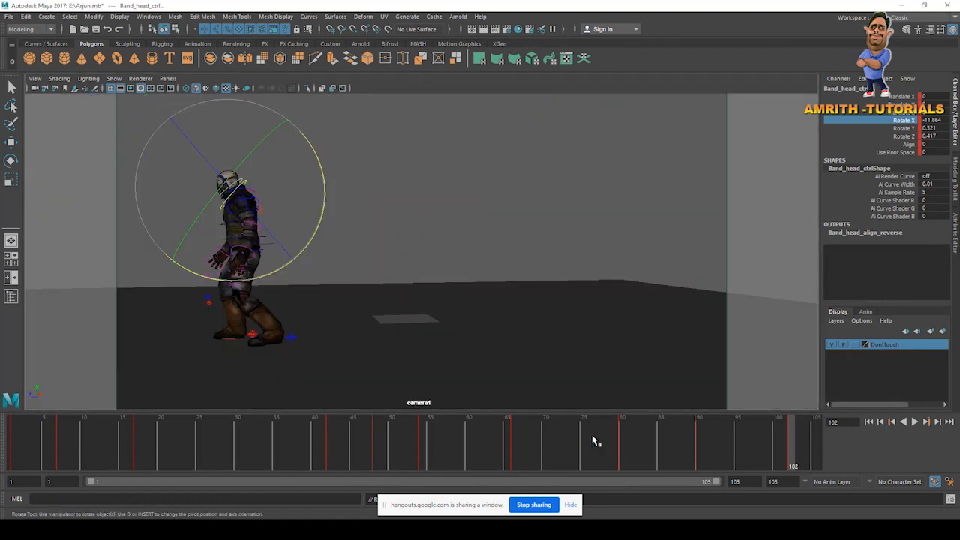
left_click(609, 433)
mouse_move(739, 465)
left_mouse_down()
mouse_move(455, 428)
mouse_move(552, 441)
left_mouse_up()
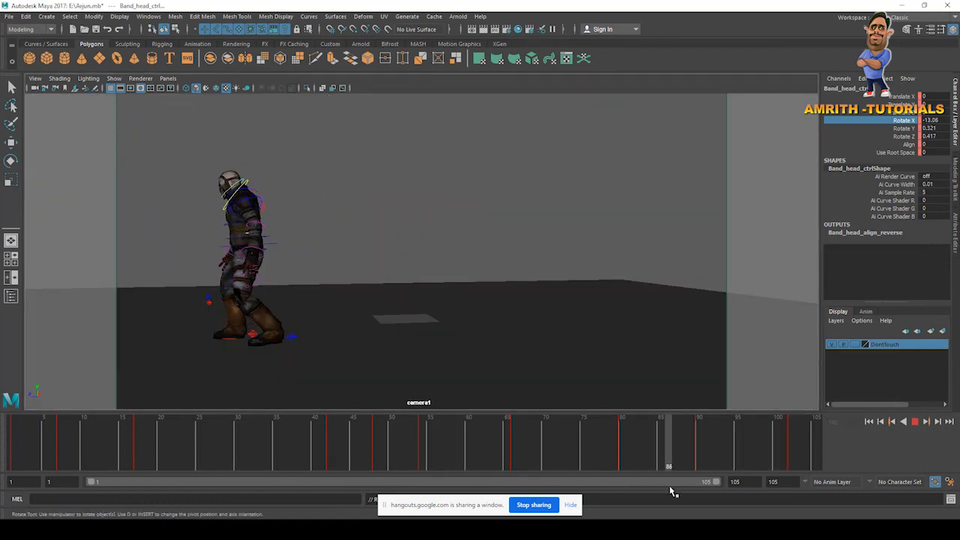
mouse_move(775, 459)
left_mouse_down()
mouse_move(473, 435)
mouse_move(551, 440)
mouse_move(596, 456)
mouse_move(517, 454)
mouse_move(553, 455)
mouse_move(540, 440)
mouse_move(583, 440)
mouse_move(643, 459)
mouse_move(415, 450)
mouse_move(543, 459)
left_mouse_up()
Select the middle spine control and retime its last two keys to frames 84 and 97
key("w")
left_click(225, 248)
left_click(219, 228)
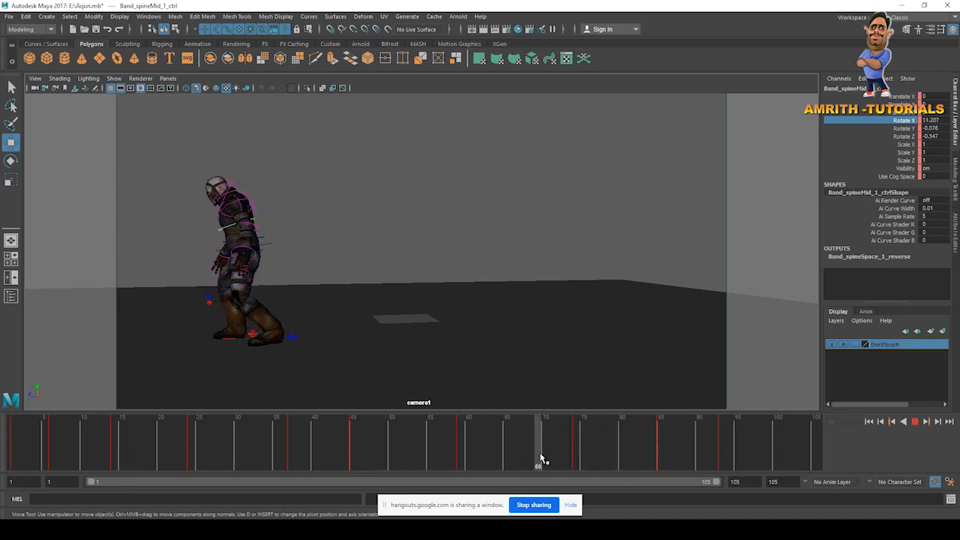
left_click_drag(716, 452, 751, 455, "shift")
left_click(663, 454)
mouse_move(654, 454)
left_mouse_down()
mouse_move(586, 441)
mouse_move(654, 455)
left_mouse_up()
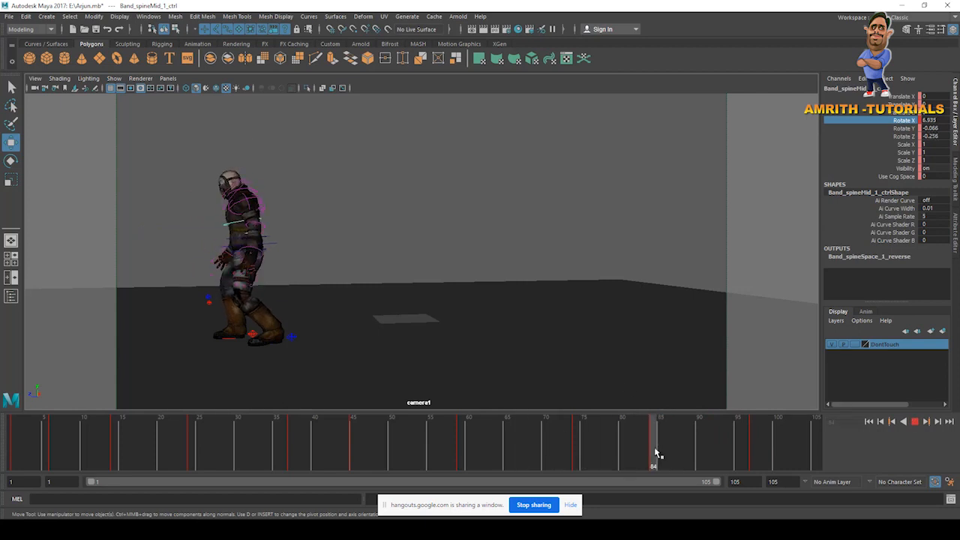
Adjust the middle spine control's Rotate X key at frame 84 for a stronger bend and scrub through the recovery
left_click(78, 340)
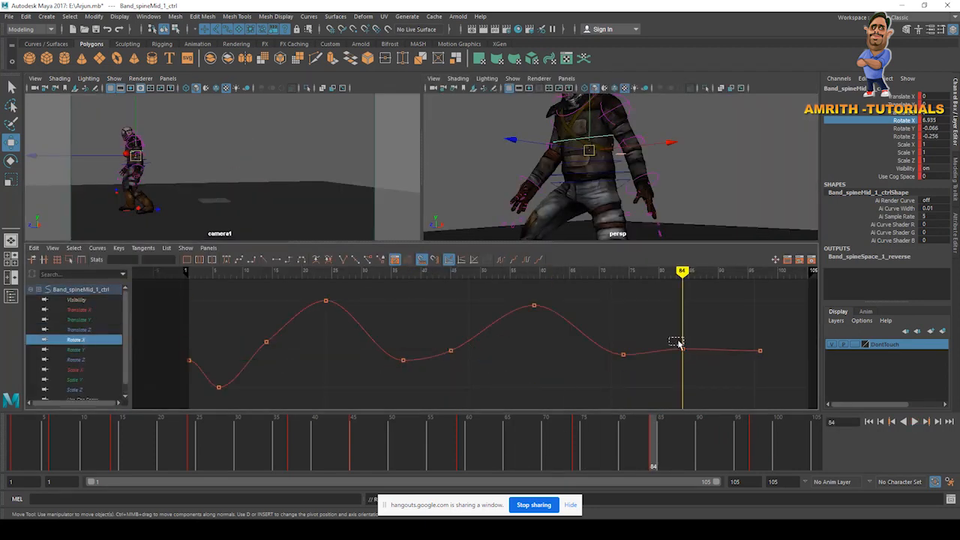
left_click_drag(669, 339, 678, 342)
middle_click_drag(678, 343, 679, 327)
left_click_drag(408, 290, 461, 324)
middle_click_drag(441, 318, 442, 358, "shift")
key("space")
left_click_drag(531, 460, 681, 459)
left_click_drag(547, 443, 651, 453)
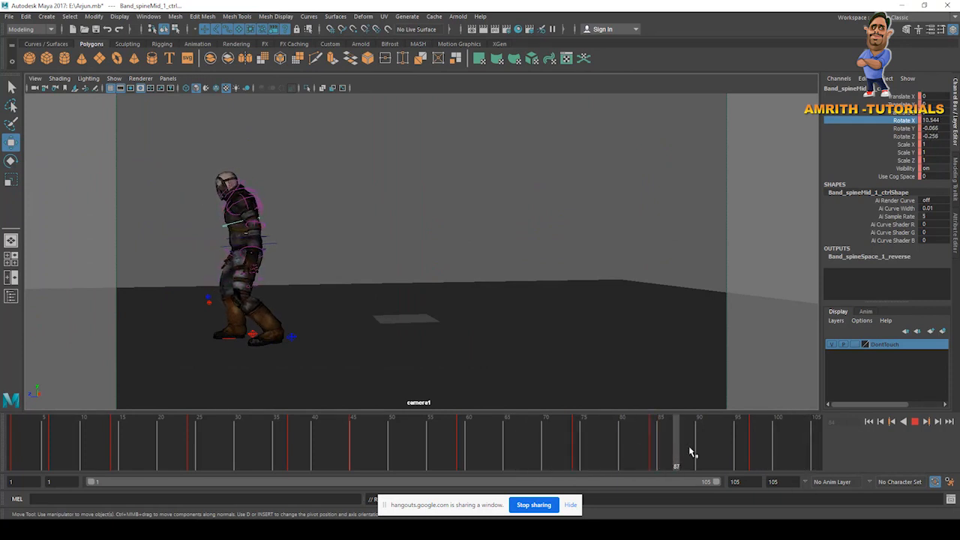
left_click_drag(529, 436, 640, 453)
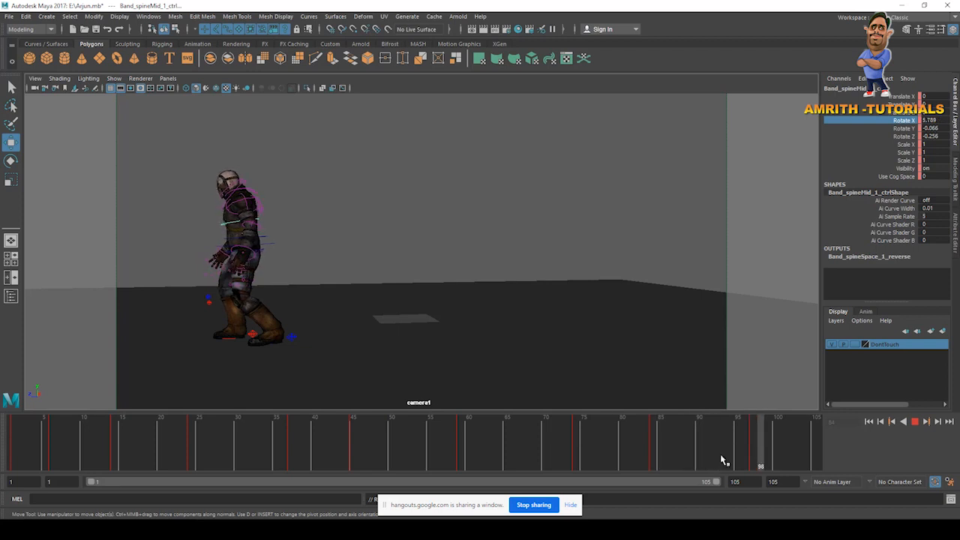
Reduce the middle spine control's Rotate X key at frame 84 to about 7.69 and review the motion
key("space")
scroll(472, 344, "down", 8)
key("f")
left_click_drag(416, 294, 450, 314)
middle_click_drag(454, 322, 455, 362)
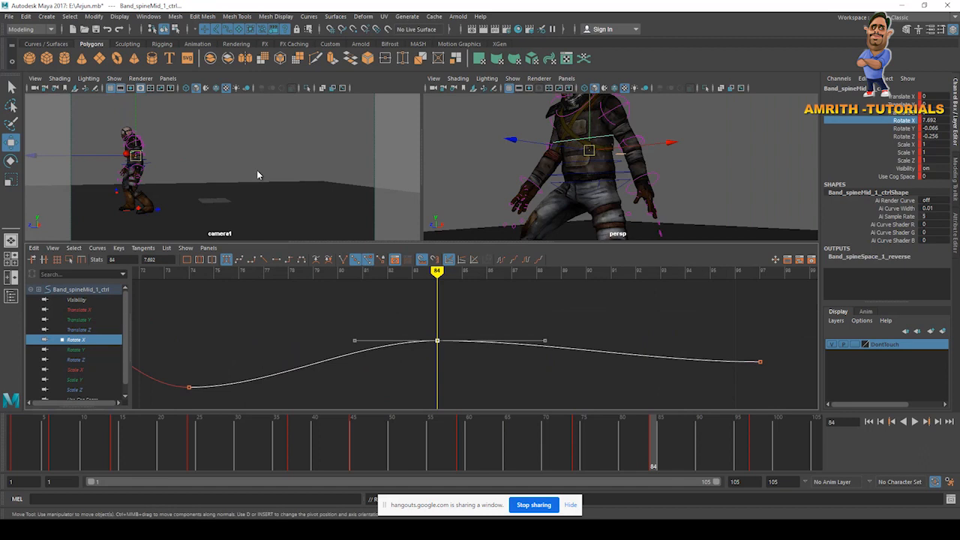
key("space")
left_click_drag(531, 447, 555, 443)
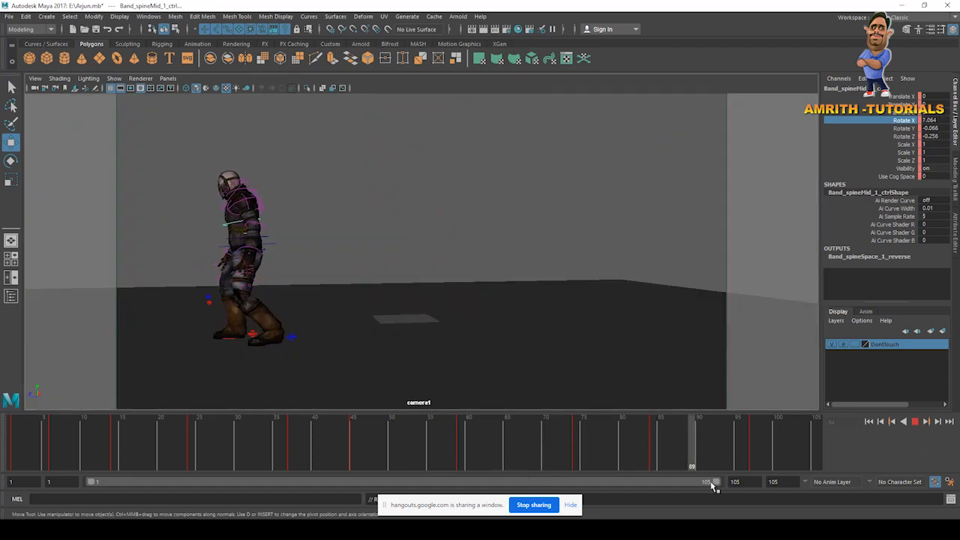
key("alt+v")
Select the head control and move its frame 54 key to frame 58, checking the landing by scrubbing
left_click(235, 183)
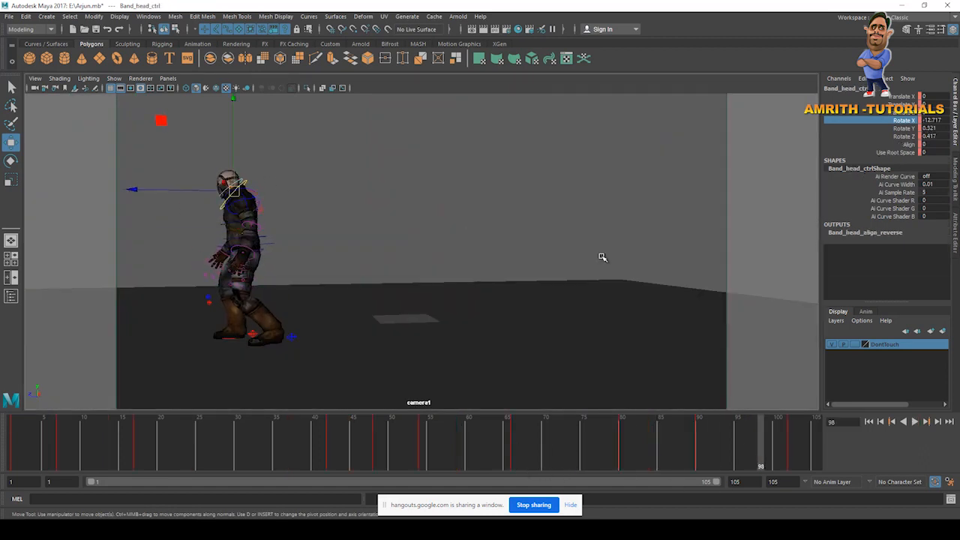
left_click(478, 448)
left_click_drag(522, 440, 567, 450)
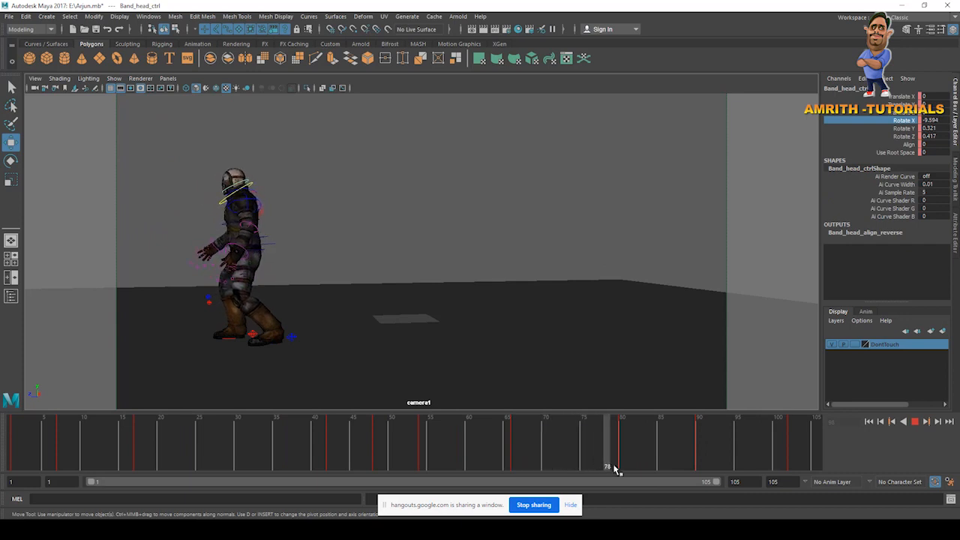
left_click_drag(614, 468, 403, 450)
mouse_move(502, 440)
left_mouse_down()
mouse_move(317, 440)
mouse_move(362, 434)
mouse_move(448, 446)
left_mouse_up()
left_click_drag(435, 448, 575, 456)
left_click(412, 450)
Key the head control's Rotate X at frame 74 and lower it to about -22.04
key("space")
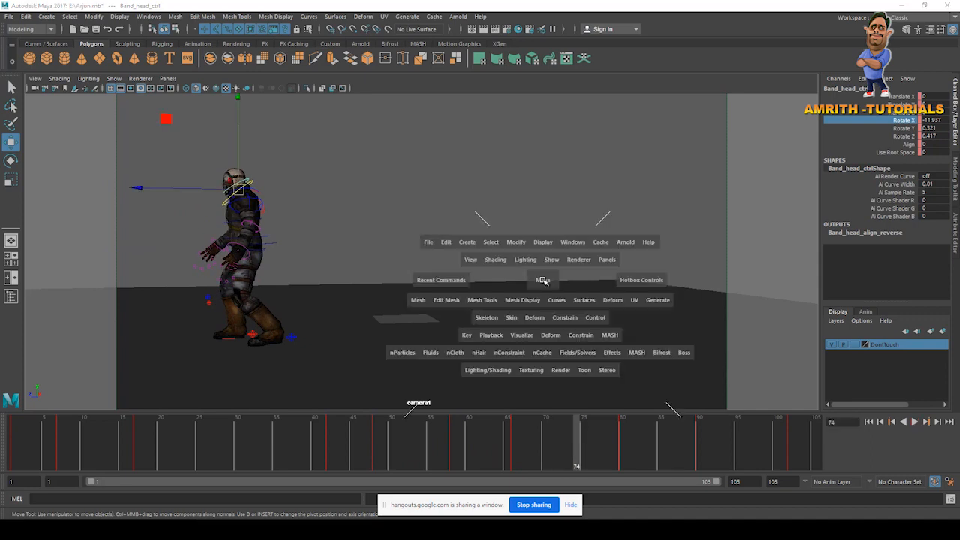
left_click_drag(536, 315, 366, 352)
left_click(76, 330)
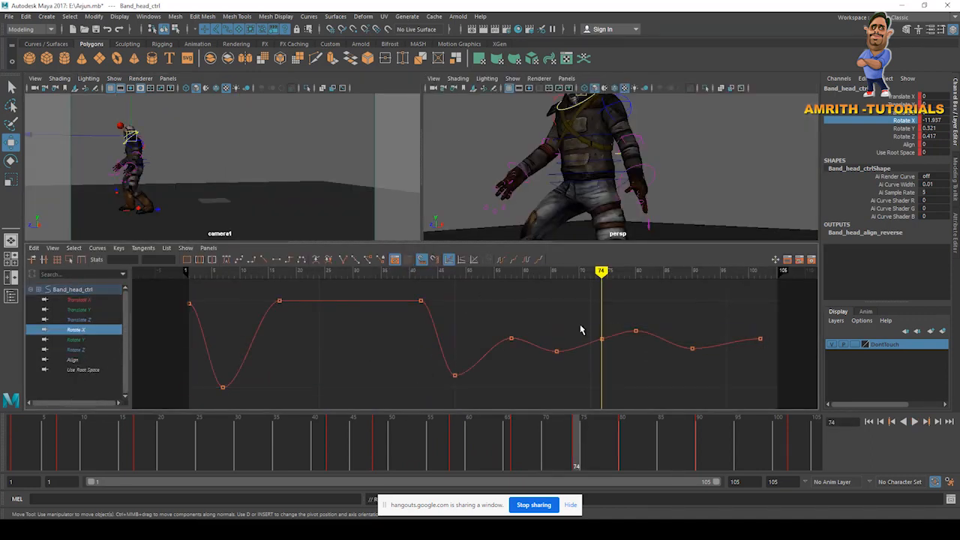
left_click(603, 340)
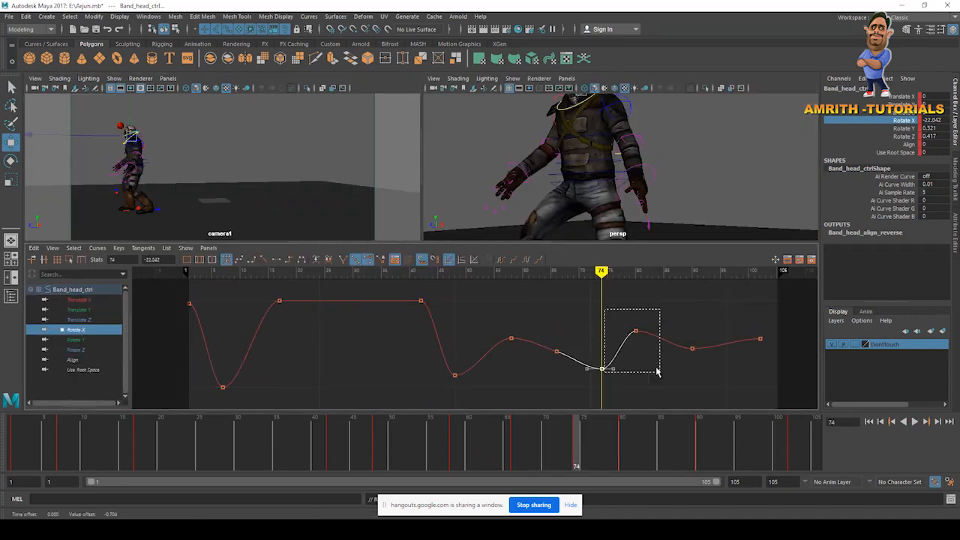
Replace the head control's keys at frames 80 and 90 with one at frame 87, with Rotate X at about -15.06, and play back
key("space")
left_click_drag(545, 450, 673, 445)
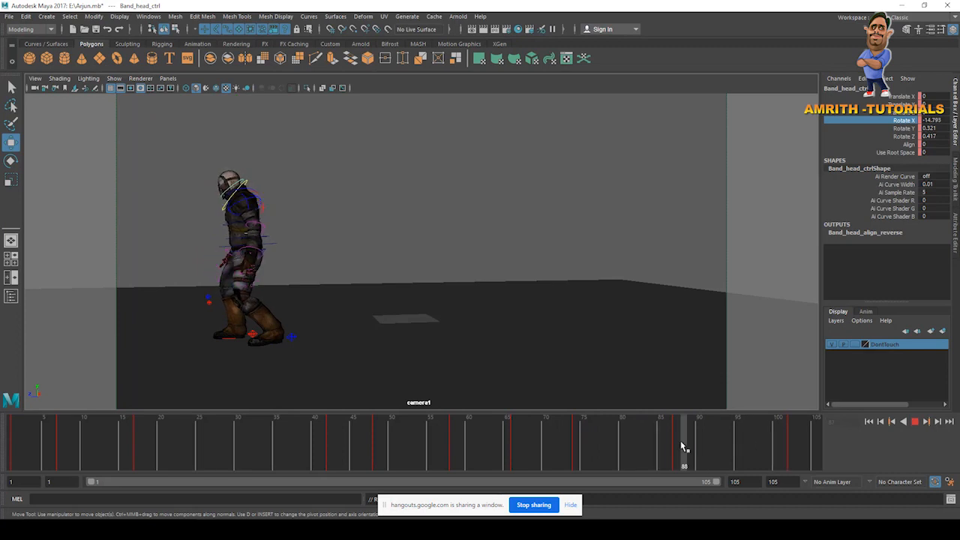
key("space")
left_click_drag(651, 335, 677, 355)
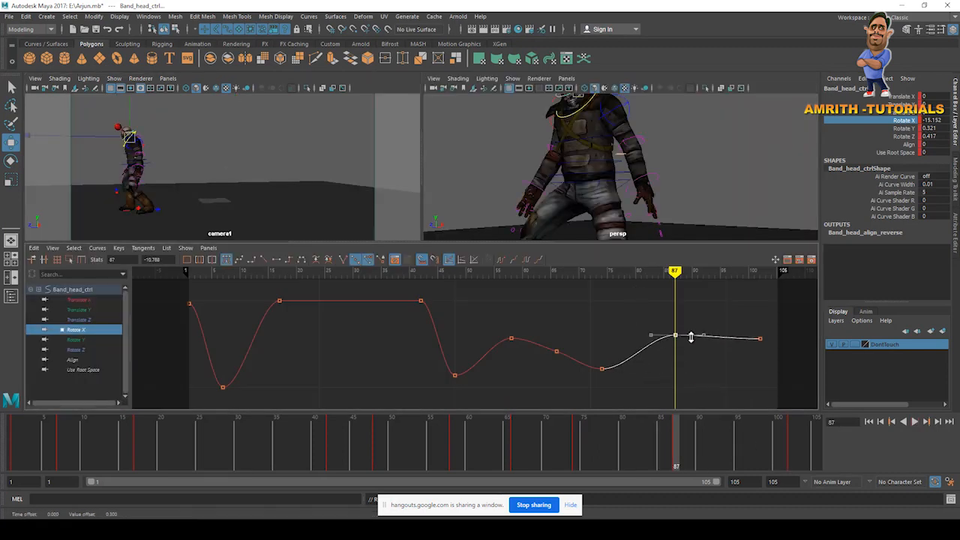
key("f")
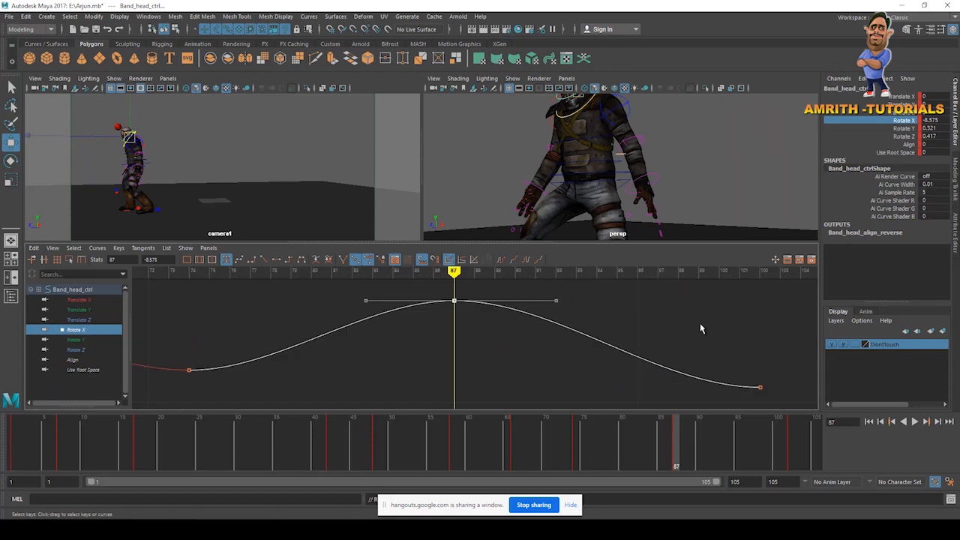
left_click_drag(416, 300, 469, 320)
middle_click_drag(470, 320, 478, 359)
key("space")
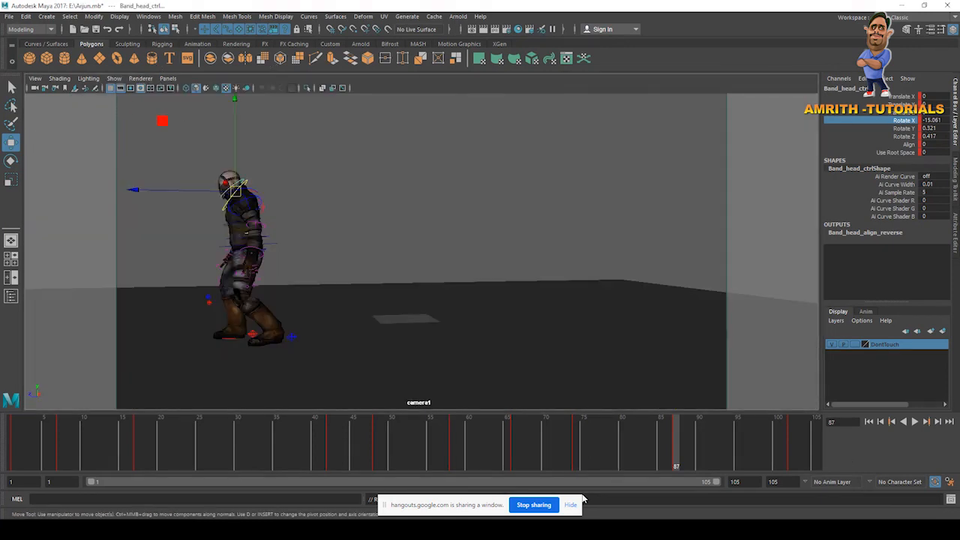
key("alt+v")
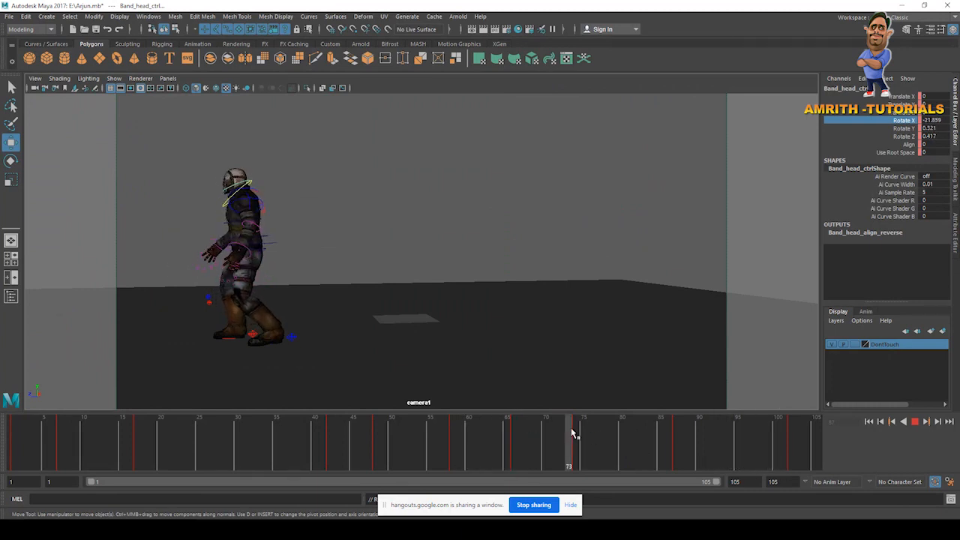
Raise the head control's Rotate X key at frame 74 and scrub through the recovery
key("space")
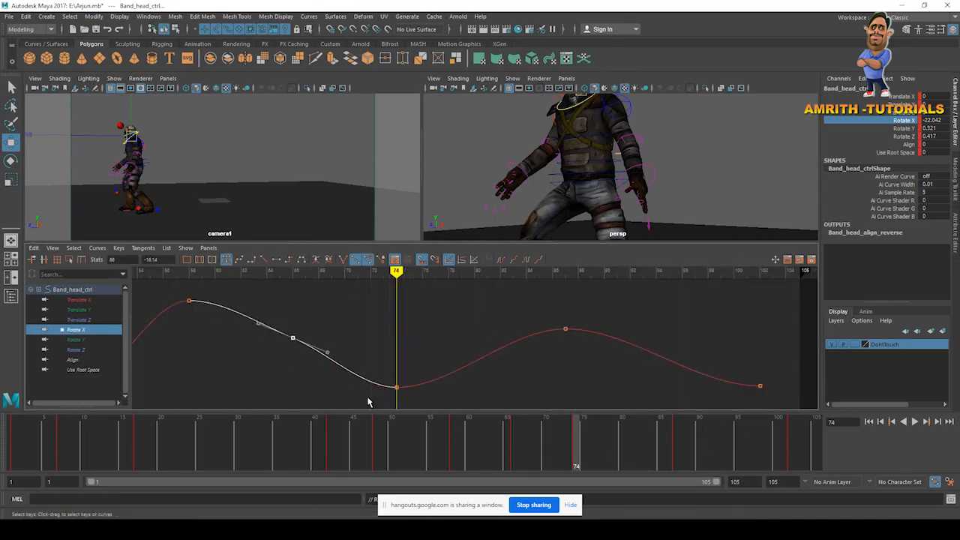
middle_click_drag(424, 405, 423, 361)
left_click_drag(751, 351, 801, 411)
key("space")
mouse_move(588, 438)
left_mouse_down()
mouse_move(670, 458)
mouse_move(593, 454)
left_mouse_up()
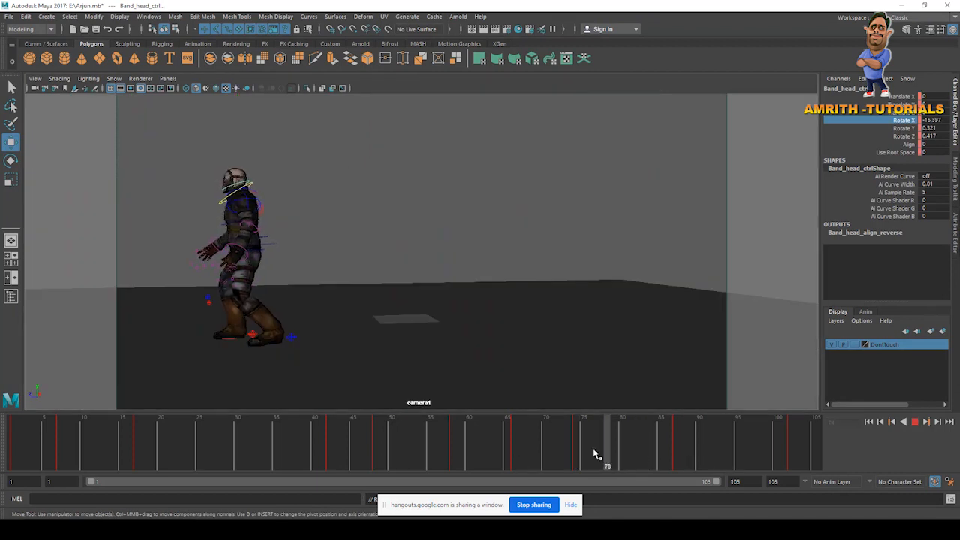
Adjust the head control's Rotate X keys at frames 74 and 87, bringing frame 74 to about -13.03
key("space")
right_click_drag(514, 347, 415, 324, "alt")
key("f")
left_click_drag(415, 324, 600, 388)
left_click(475, 368)
key("a")
middle_click_drag(600, 388, 590, 362, "shift")
key("ctrl+z")
key("ctrl+z")
Raise the head control's Rotate X key at frame 102 to about -11.69 and scrub to the end
left_click_drag(609, 315, 728, 397)
key("f")
middle_click_drag(685, 381, 668, 306, "shift")
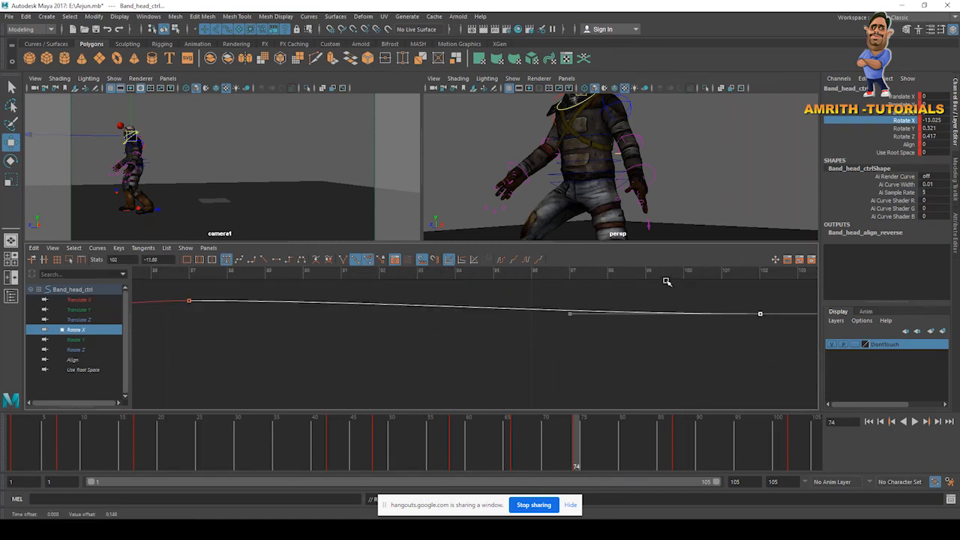
key("space")
left_click_drag(534, 474, 746, 485)
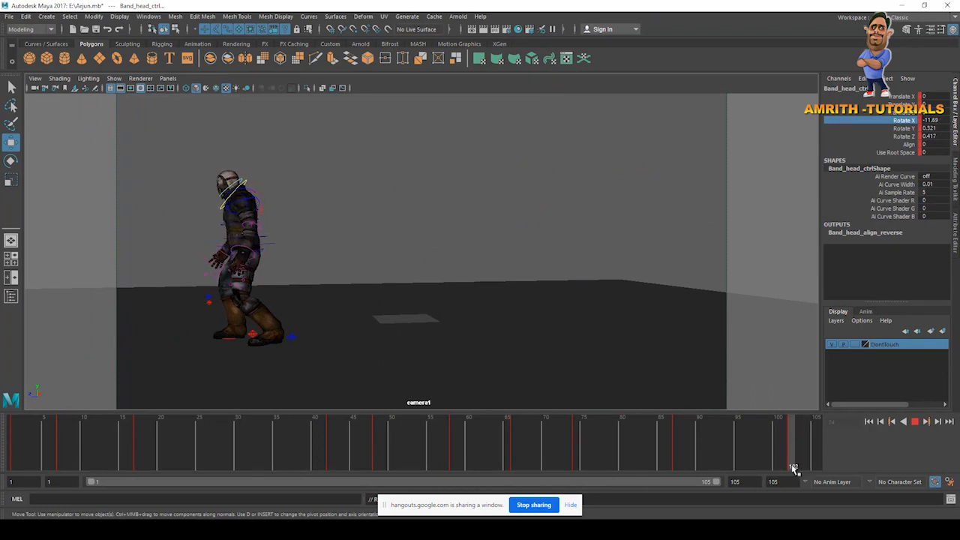
Lower the head control's Rotate X key at frame 102 and scrub back to frame 86
key("space")
middle_click_drag(734, 315, 742, 495, "shift")
key("space")
left_click_drag(552, 455, 739, 472)
left_click_drag(797, 474, 674, 464)
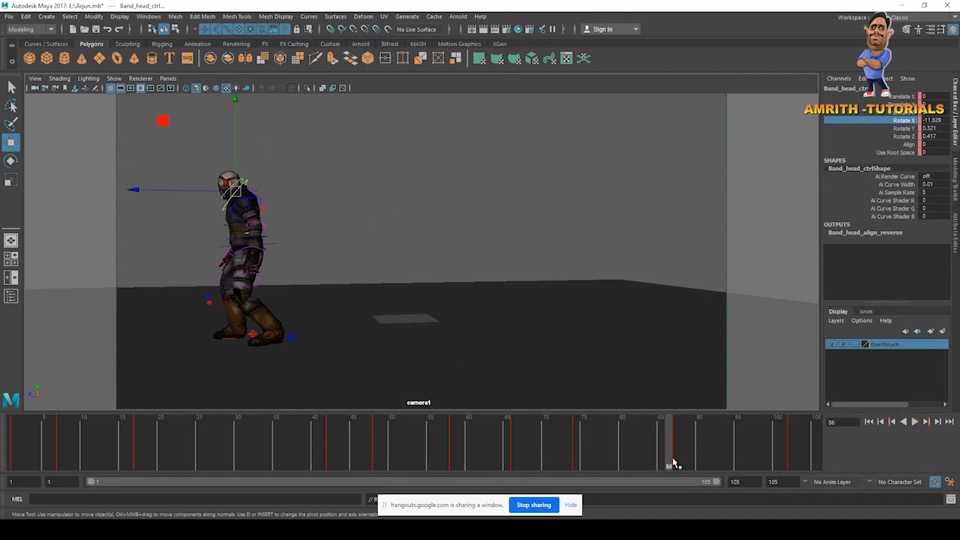
Select the middle spine control and set keys at frames 65 and 84 to bracket its Translate Y change
left_click(231, 226)
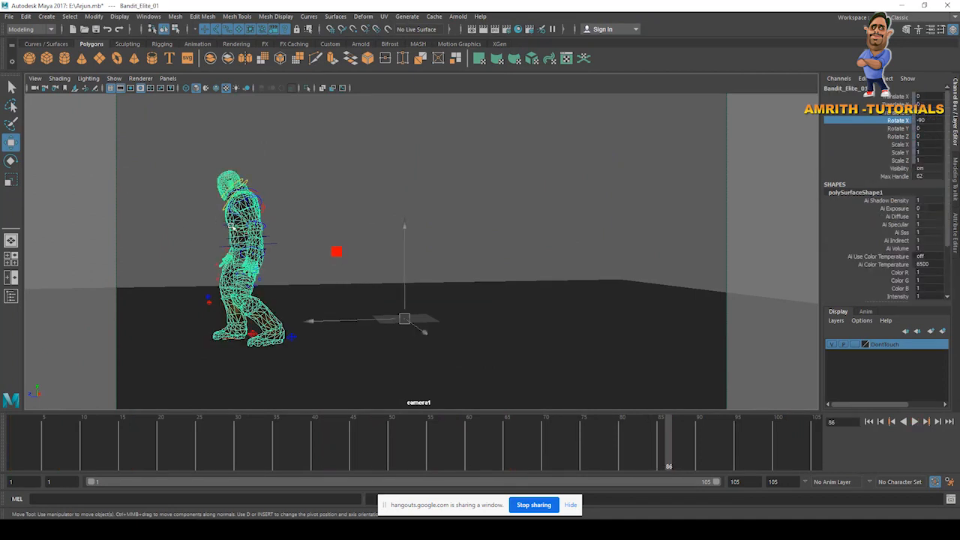
left_click(234, 225)
left_click_drag(402, 460, 571, 452)
key("space")
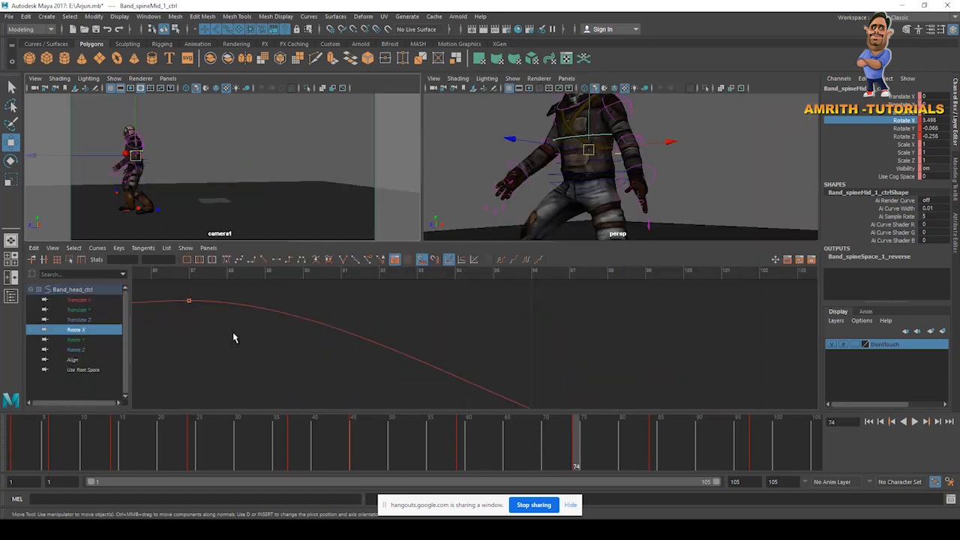
left_click(78, 320)
key("f")
key("s")
left_click_drag(487, 437, 654, 454)
key("s")
left_click_drag(592, 446, 575, 450)
Raise the middle spine control's Translate Y key at frame 74 and review the motion in the camera view
left_click_drag(544, 326, 586, 380)
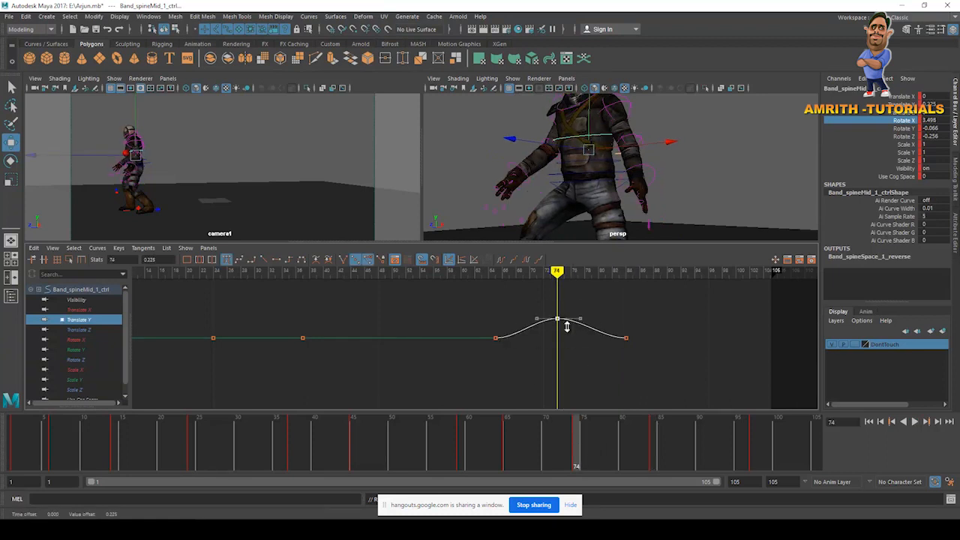
middle_click_drag(574, 262, 572, 287, "shift")
key("f")
key("space")
left_click(497, 440)
key("alt+v")
left_click_drag(665, 453, 570, 432)
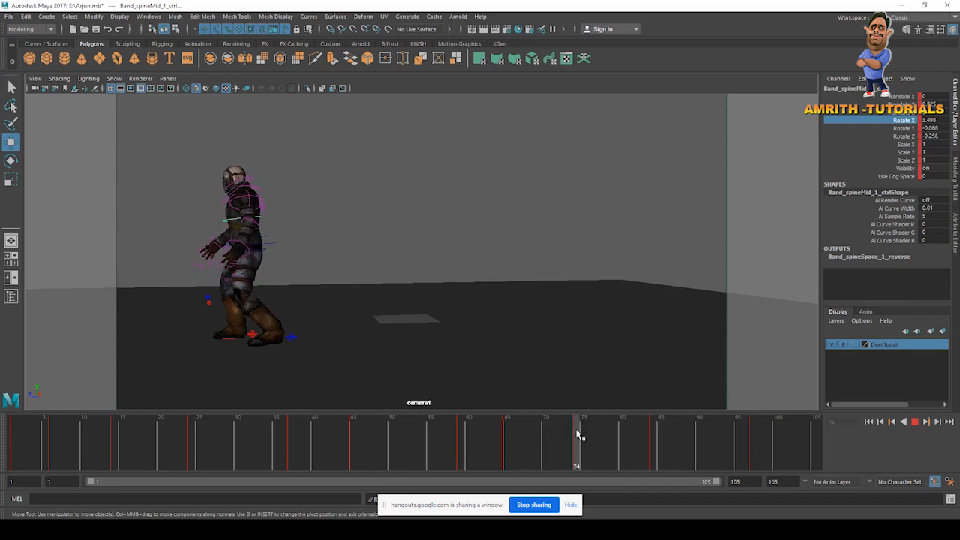
Raise the middle spine control's Translate Y key at frame 74 further to about 1.83, play back and go to frame 84
key("space")
left_click_drag(478, 350, 452, 305)
middle_click_drag(470, 332, 483, 258, "shift")
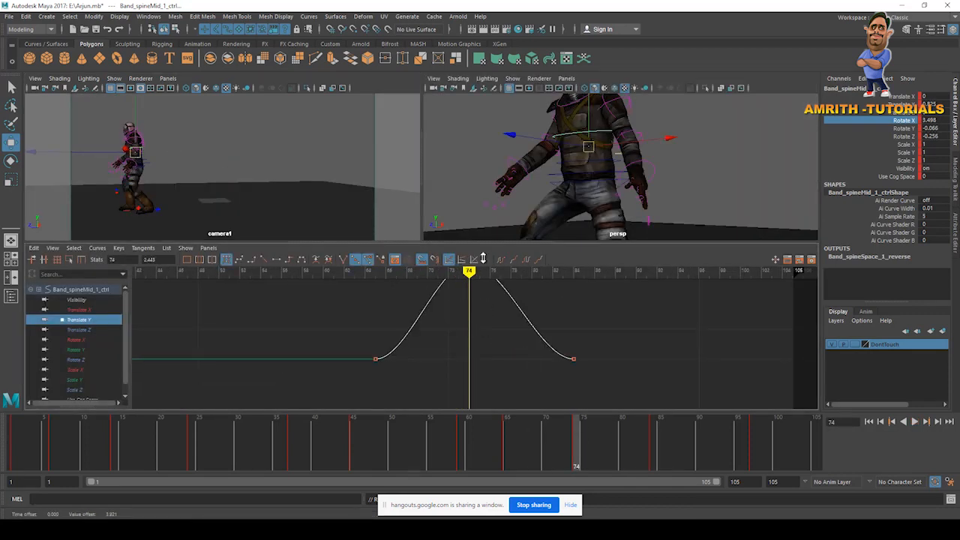
key("space")
key("alt+v")
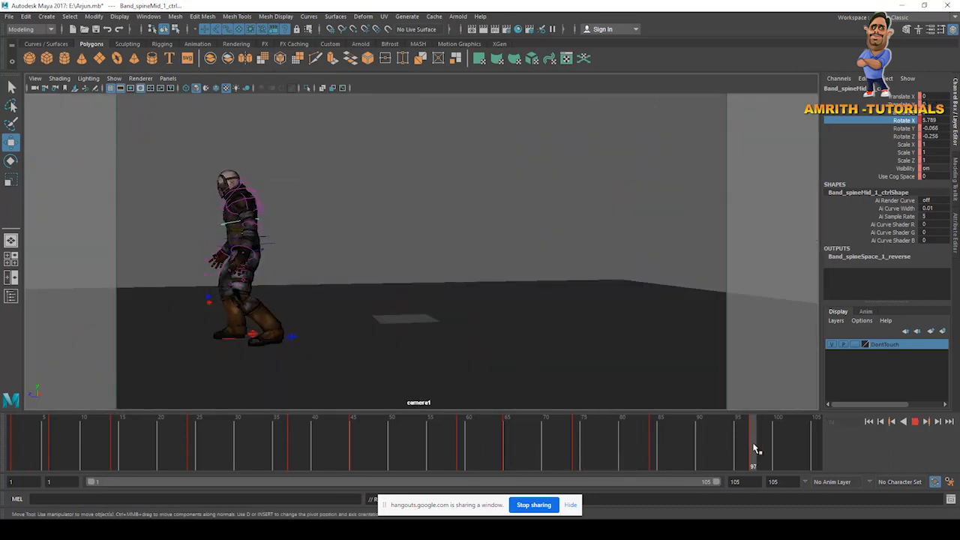
left_click(654, 449)
key("space")
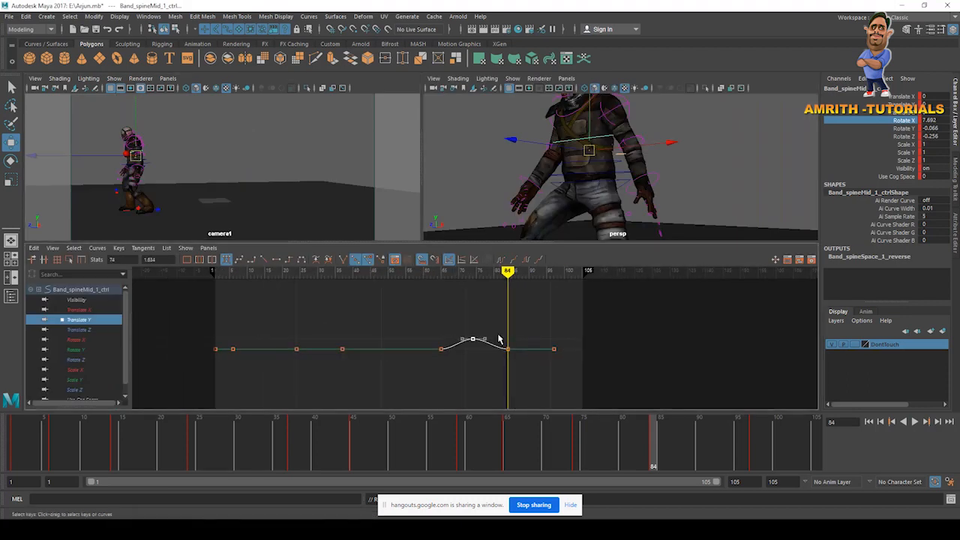
Raise the middle spine control's Translate Y key at frame 97 to about 1.48 and nudge the frame 84 key upward
key("f")
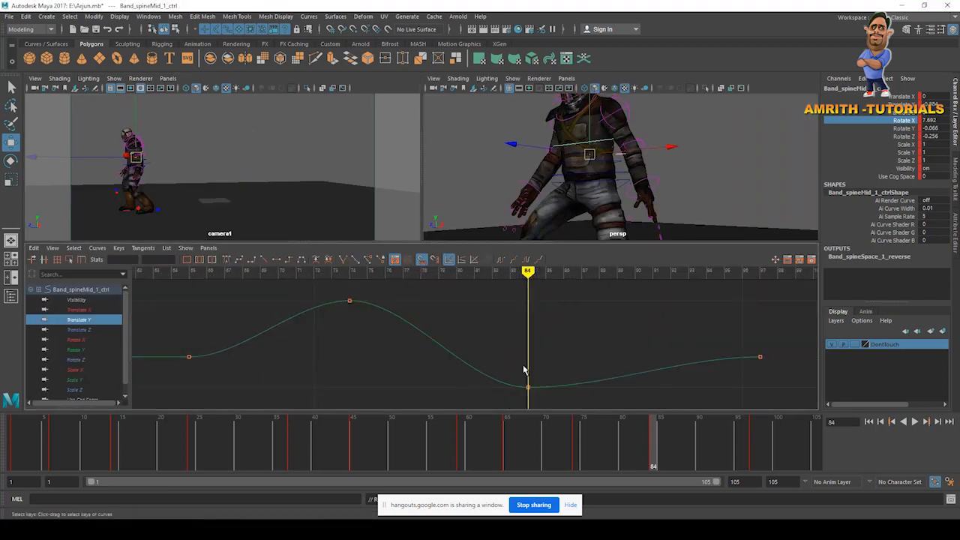
left_click_drag(745, 452, 752, 451)
middle_click_drag(748, 337, 748, 264)
key("f")
left_click(528, 387)
middle_click_drag(553, 398, 553, 377, "shift")
key("f")
left_click(688, 297)
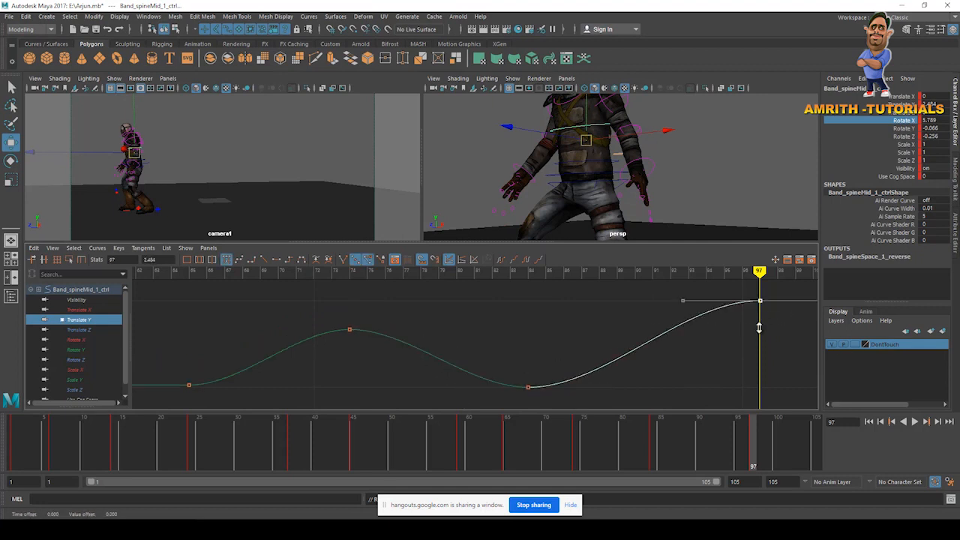
Lower the middle spine control's Translate Y key at frame 97 to about 0.5 and review the motion in the camera view
key("space")
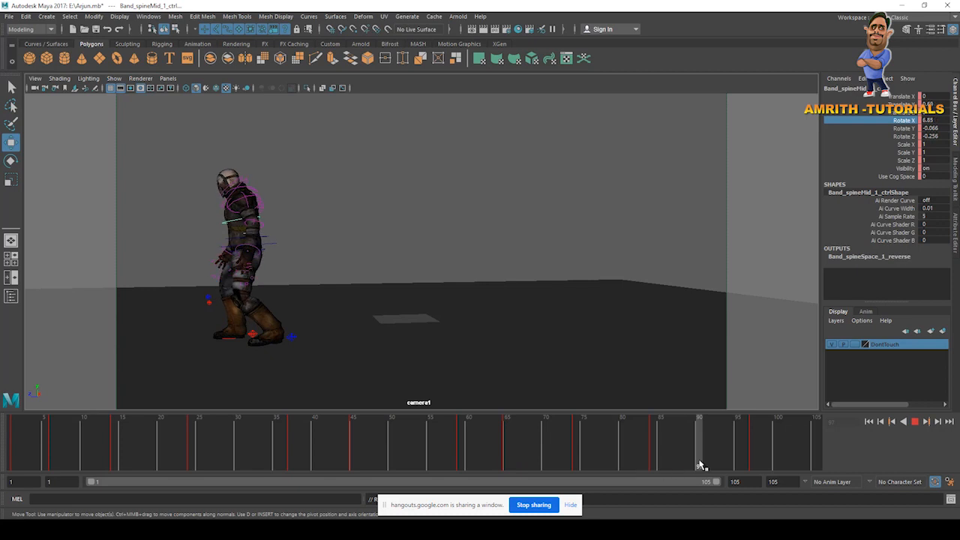
key("space")
right_click_drag(715, 323, 616, 321, "alt")
left_click_drag(517, 307, 621, 349)
key("f")
middle_click_drag(739, 310, 739, 371, "shift")
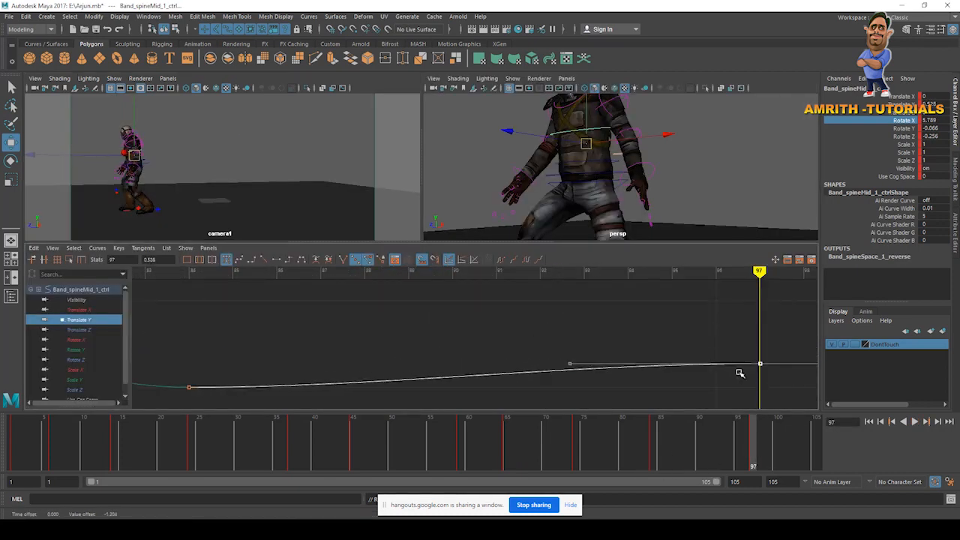
key("space")
left_click_drag(551, 433, 729, 471)
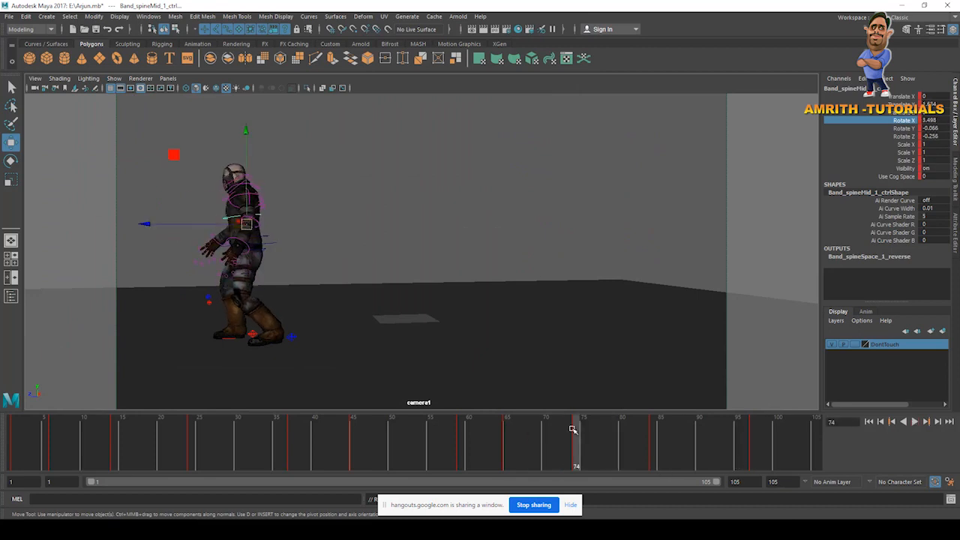
Lower the middle spine control's Translate Y key at frame 74 and scrub through the landing in the camera view
key("space")
right_click_drag(564, 345, 484, 315, "alt")
left_click_drag(331, 313, 371, 354)
key("f")
left_click_drag(405, 297, 502, 334)
middle_click_drag(457, 324, 458, 355, "shift")
key("space")
left_click_drag(498, 443, 554, 431)
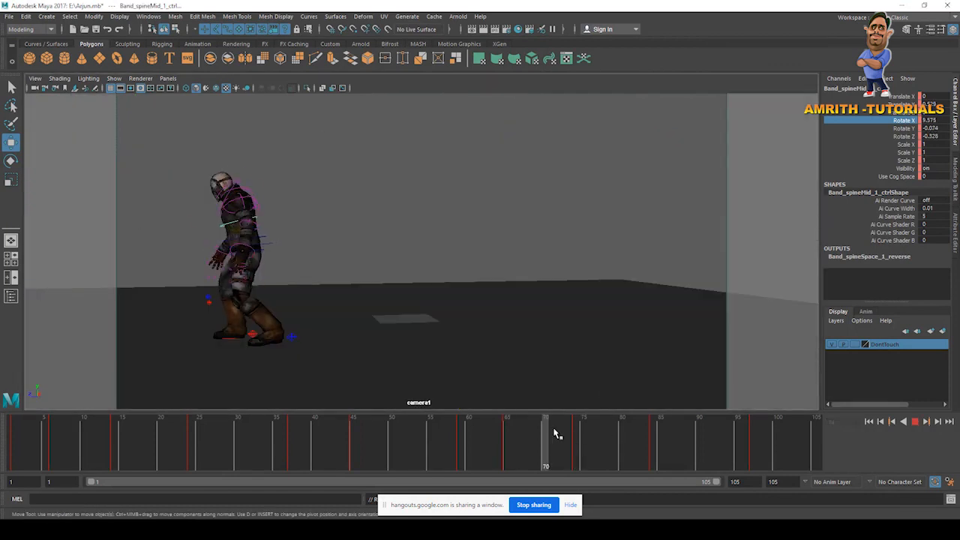
left_click_drag(462, 434, 508, 424)
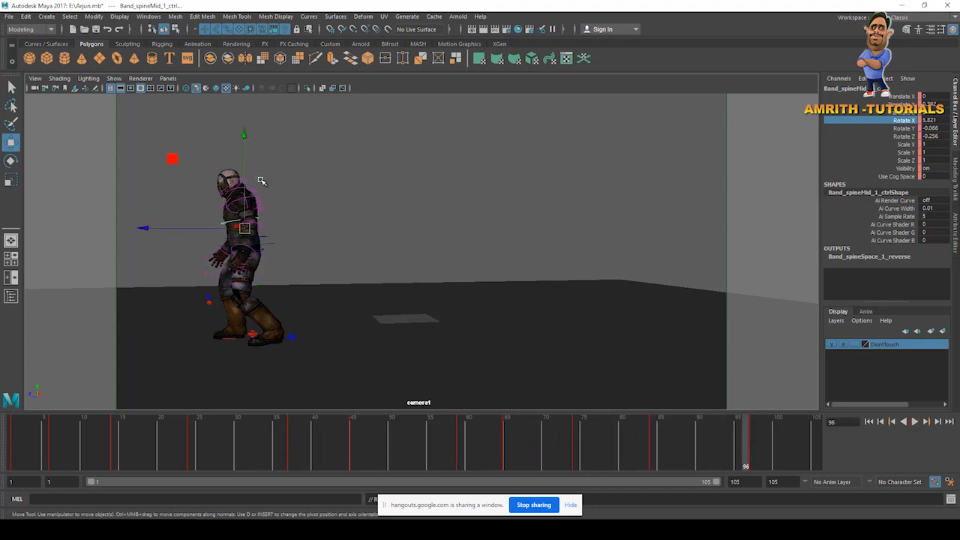
Hide the control curves in the camera view, play the animation from the start and scrub through the recovery
left_click(114, 78)
left_click(141, 133)
left_click_drag(101, 456, 3, 402)
left_click(913, 422)
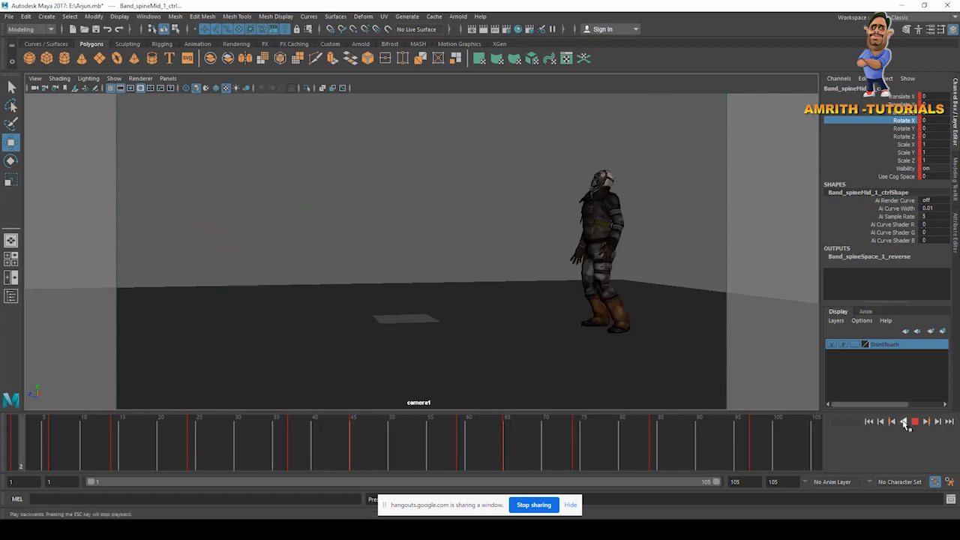
left_click(623, 449)
left_click_drag(623, 447, 760, 454)
Create a playblast of the jump, watch it maximized and close the player
right_click(292, 460)
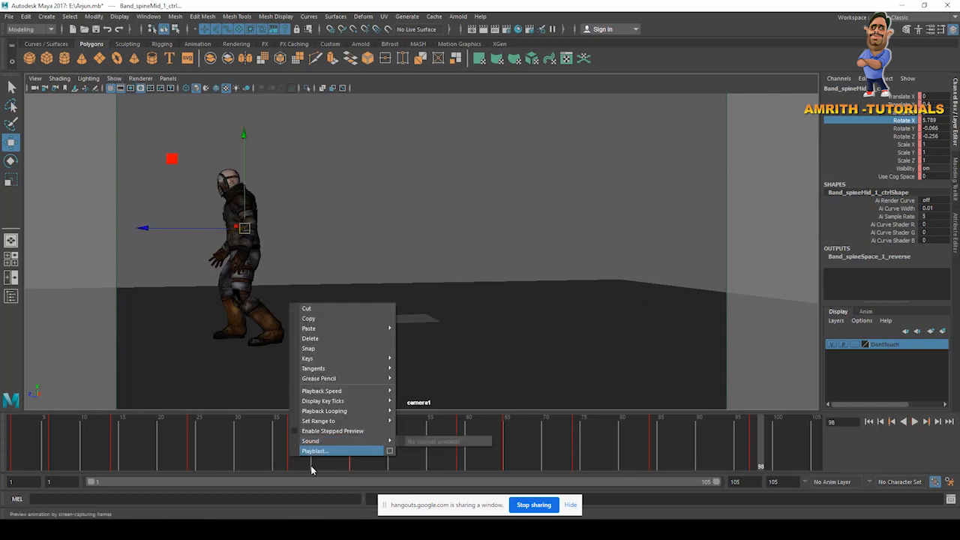
left_click(316, 452)
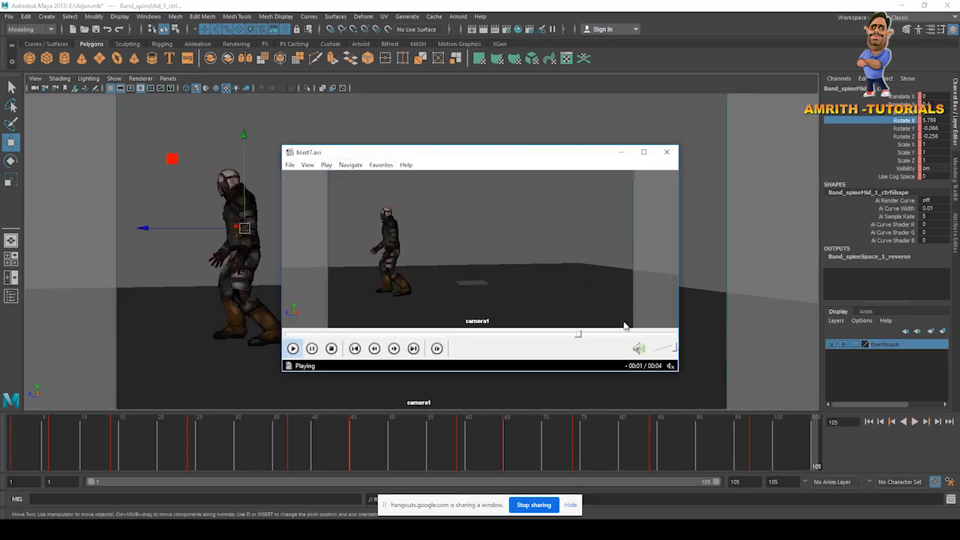
left_click(643, 153)
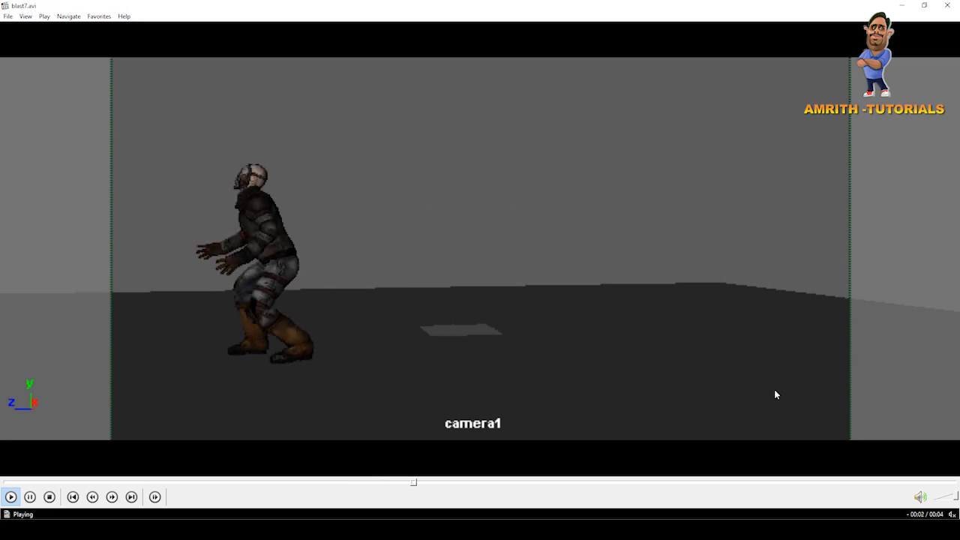
left_click(947, 5)
Show the control curves in the camera view and select both heel IK controls, checking the leg motion up to frame 37
mouse_move(262, 433)
left_mouse_down()
mouse_move(292, 430)
mouse_move(234, 435)
mouse_move(290, 446)
left_mouse_up()
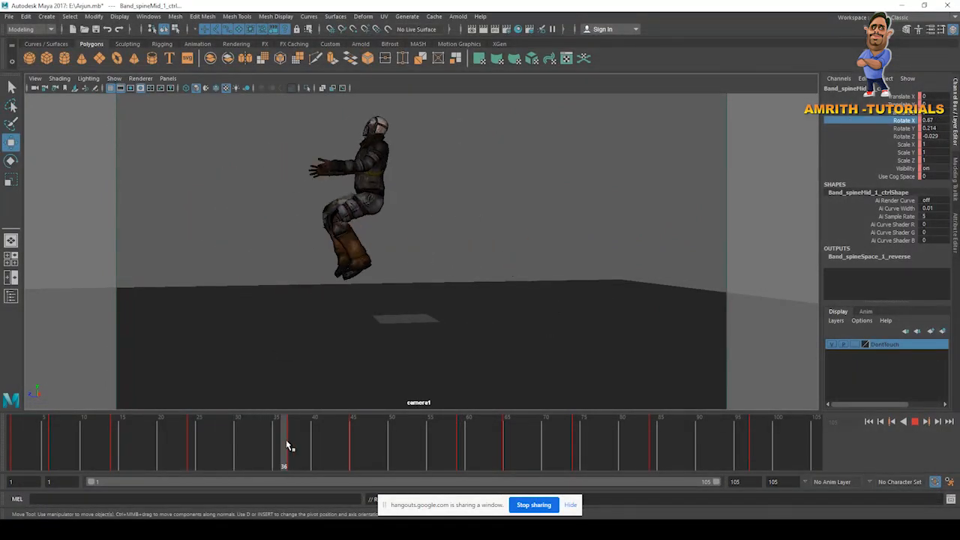
left_click(114, 78)
left_click(129, 131)
left_click(377, 255)
left_click(364, 246, "shift")
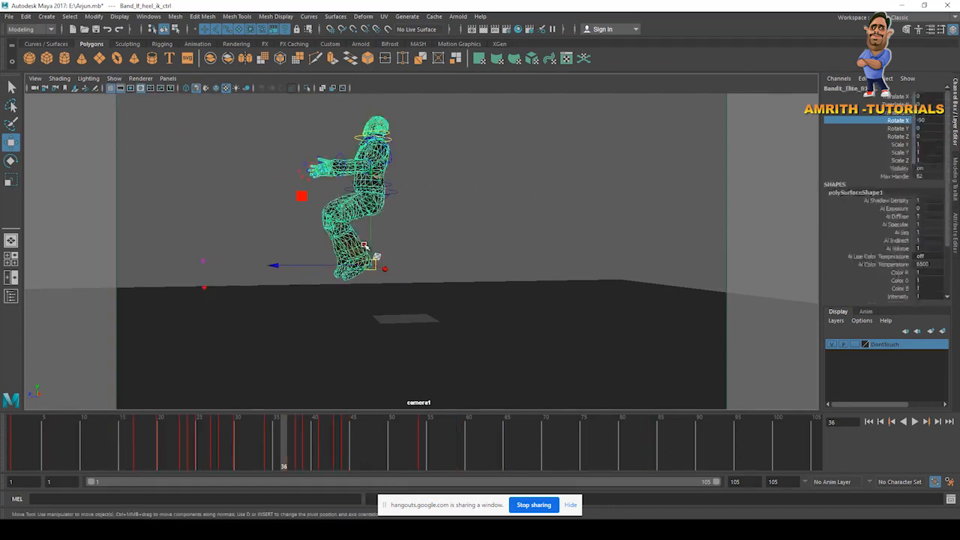
left_click(384, 245)
left_click(377, 257)
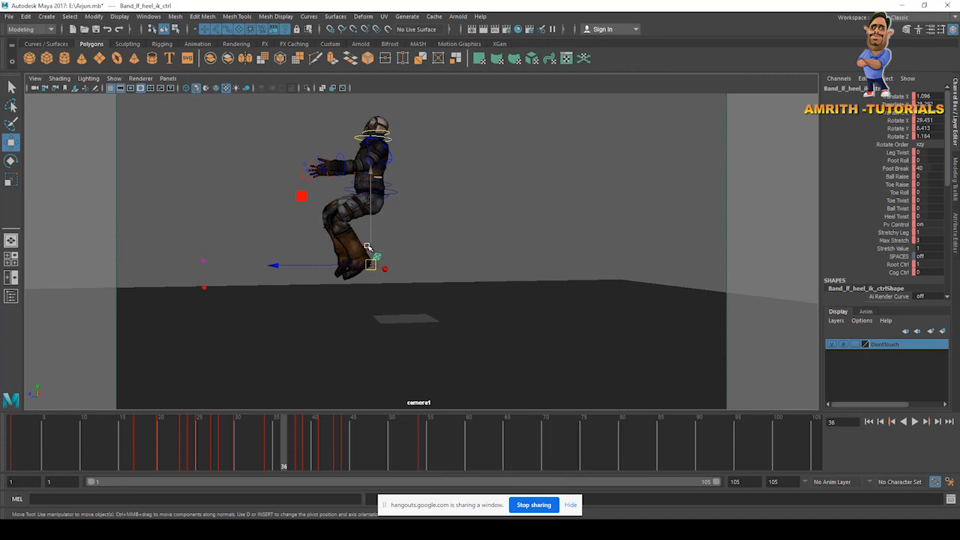
left_click(366, 245)
left_click_drag(249, 441, 292, 443)
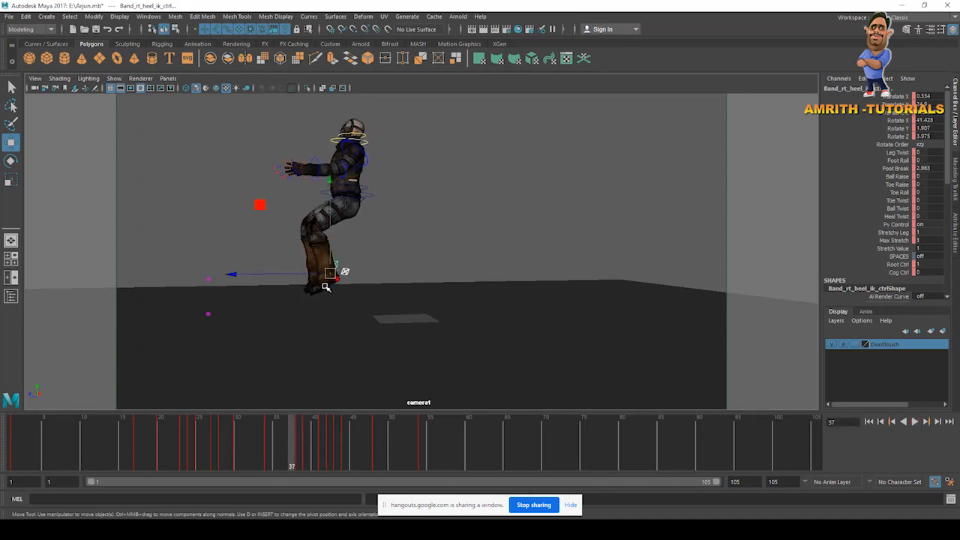
Move the heel IK controls forward and up at frame 37, refining the right heel in the perspective view
left_click_drag(331, 275, 316, 270)
key("ctrl+z")
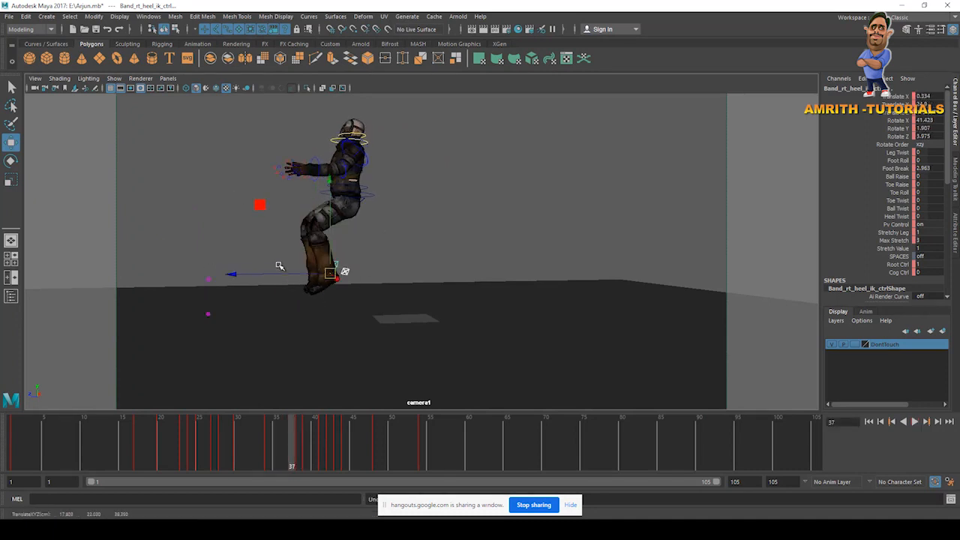
left_click_drag(303, 264, 308, 262)
key("space")
key("space")
left_click_drag(522, 235, 530, 353, "alt")
left_click(529, 353)
left_click(531, 312)
left_click_drag(531, 305, 469, 308)
left_click(518, 294)
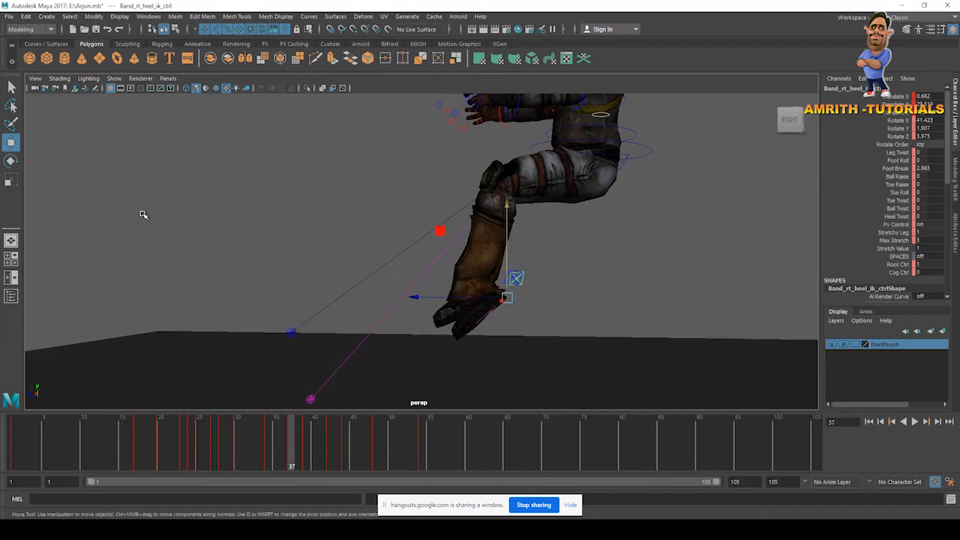
Review the leg pose in the camera view and shift the left heel IK control forward at frame 37
key("space")
key("space")
left_click_drag(271, 431, 291, 458)
left_click(345, 298)
left_click(301, 258)
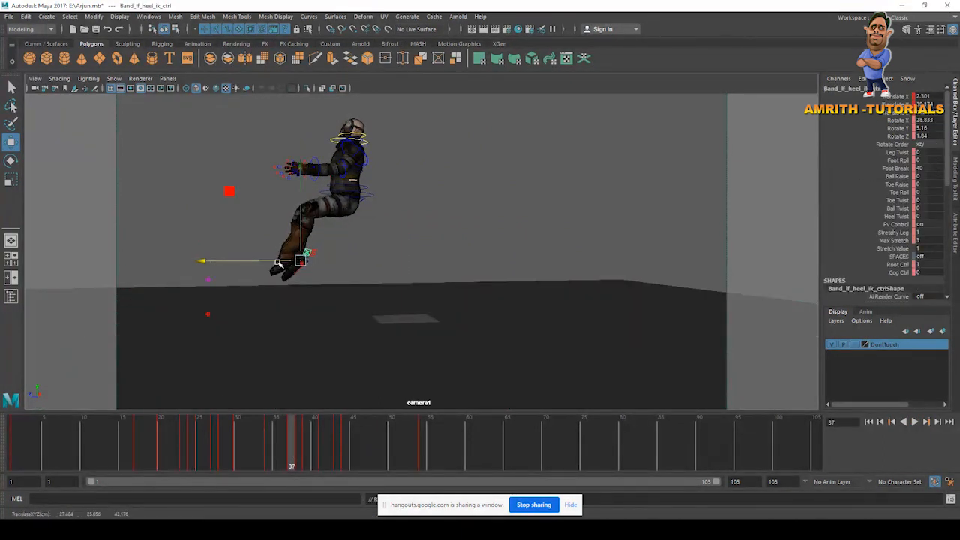
Raise the right and left knee pole vector controls at frame 37
left_click(210, 299)
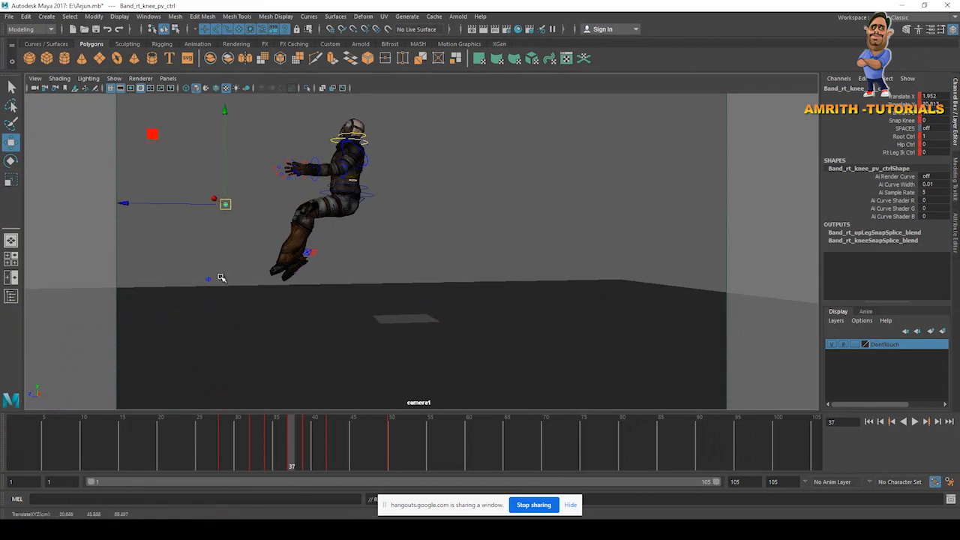
left_click(219, 234)
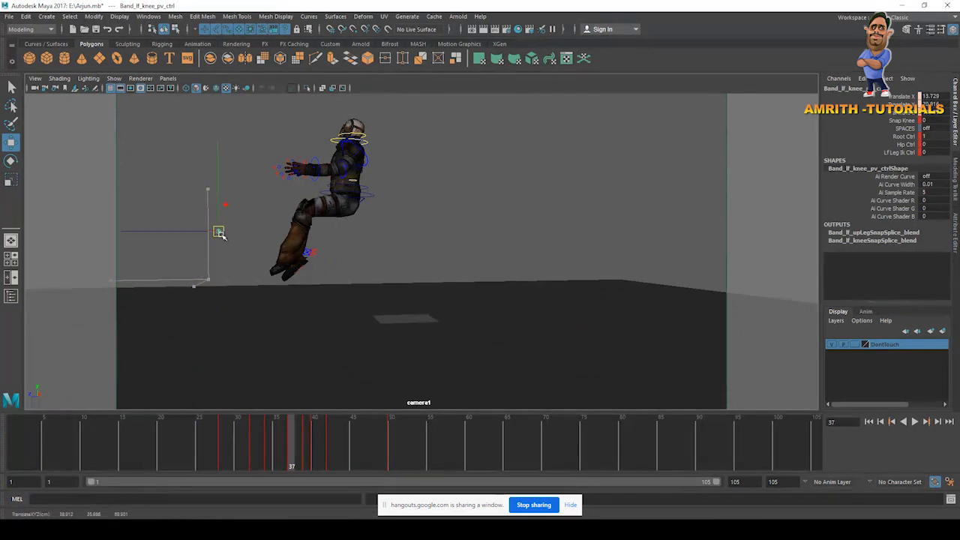
Try rotating the left heel IK control at frame 37 and check the foot's motion around that frame
left_click(312, 252)
key("e")
left_click_drag(360, 330, 235, 369)
mouse_move(289, 437)
left_mouse_down()
mouse_move(307, 443)
mouse_move(285, 427)
left_mouse_up()
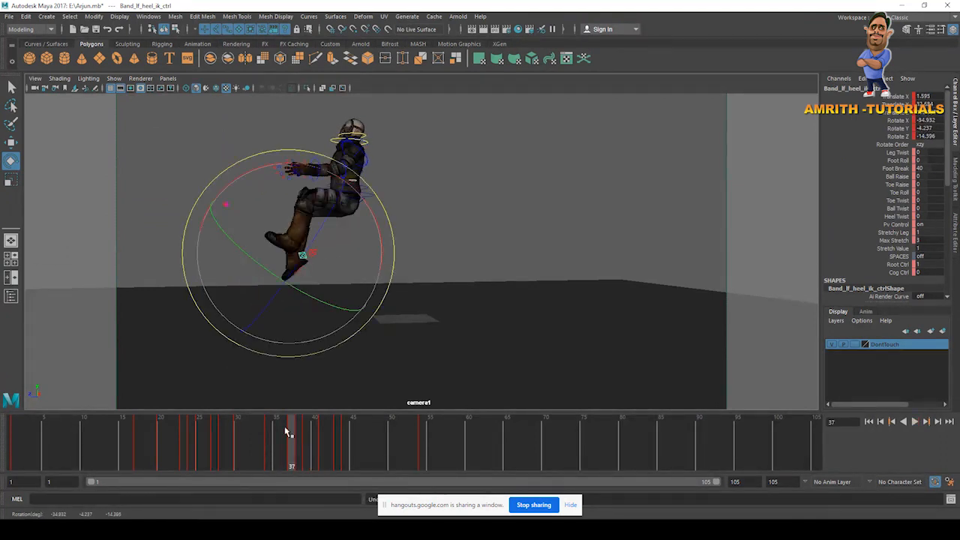
key("alt+v")
mouse_move(293, 441)
left_mouse_down()
mouse_move(302, 439)
mouse_move(257, 444)
mouse_move(312, 451)
mouse_move(247, 450)
mouse_move(291, 442)
left_mouse_up()
Move the right heel IK control up and forward at frame 37, adjust its rotation slightly and scrub the motion
key("w")
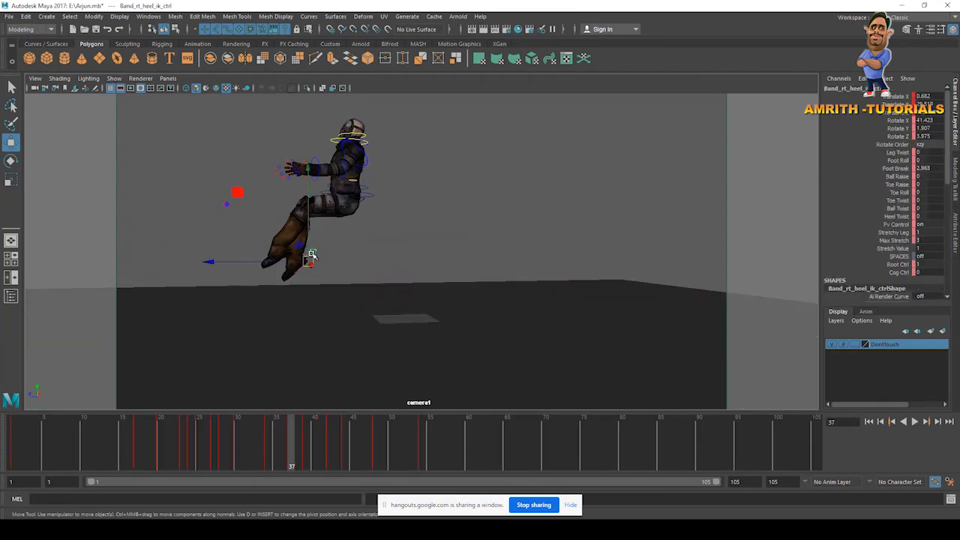
left_click_drag(309, 259, 305, 261)
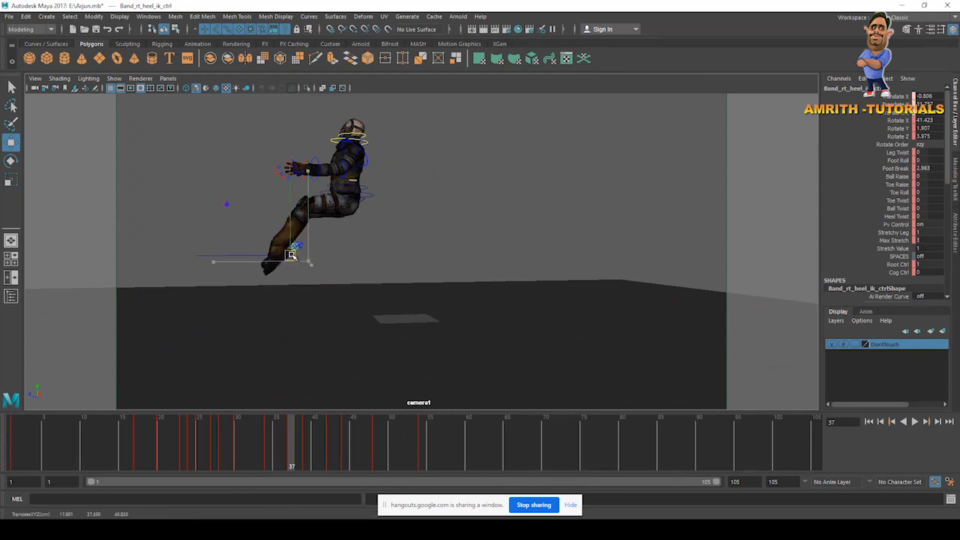
key("e")
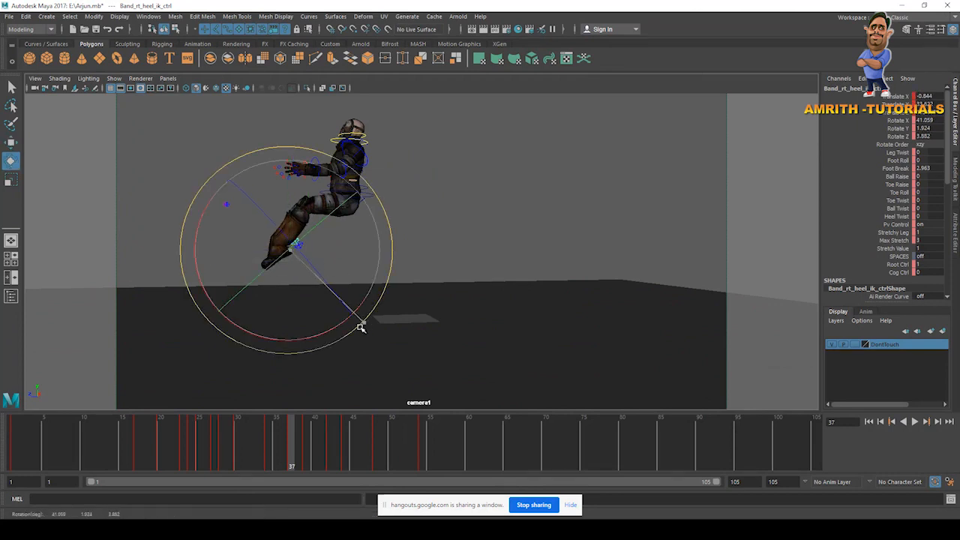
key("w")
left_click_drag(266, 445, 296, 449)
Delete the heel IK controls' keys at frame 37 and scrub through the surrounding frames
right_click(287, 445)
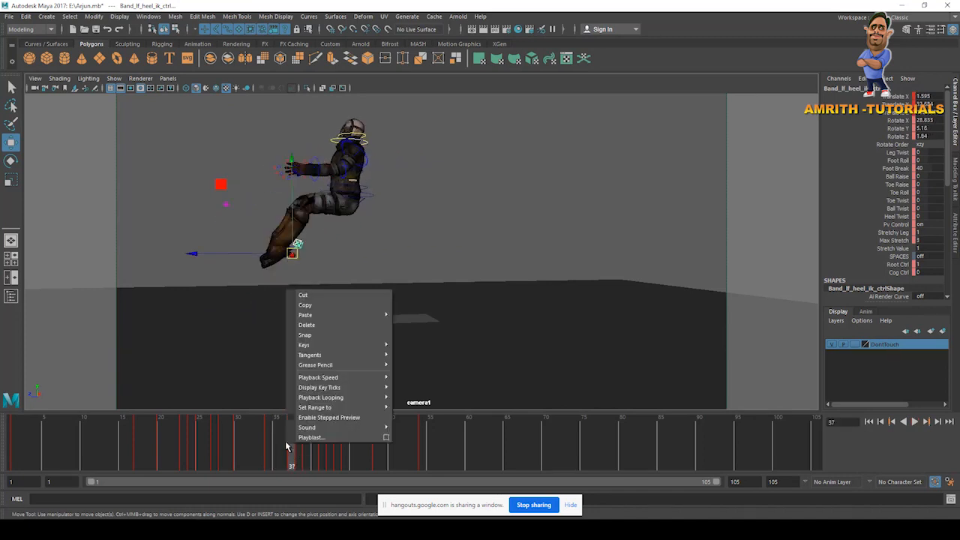
left_click(307, 326)
left_click_drag(248, 454, 291, 443)
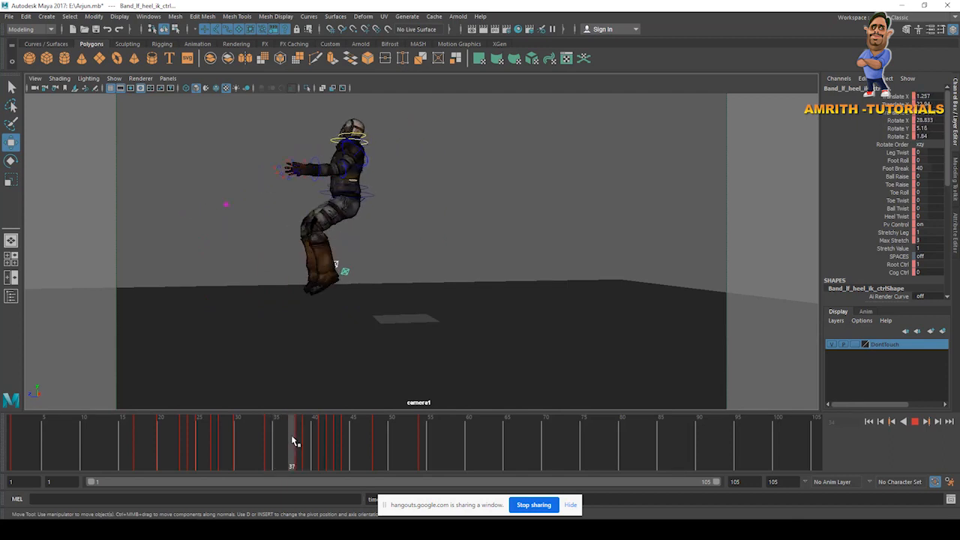
Move both heel IK controls forward at frame 36 and play back the leg motion
key("alt+v")
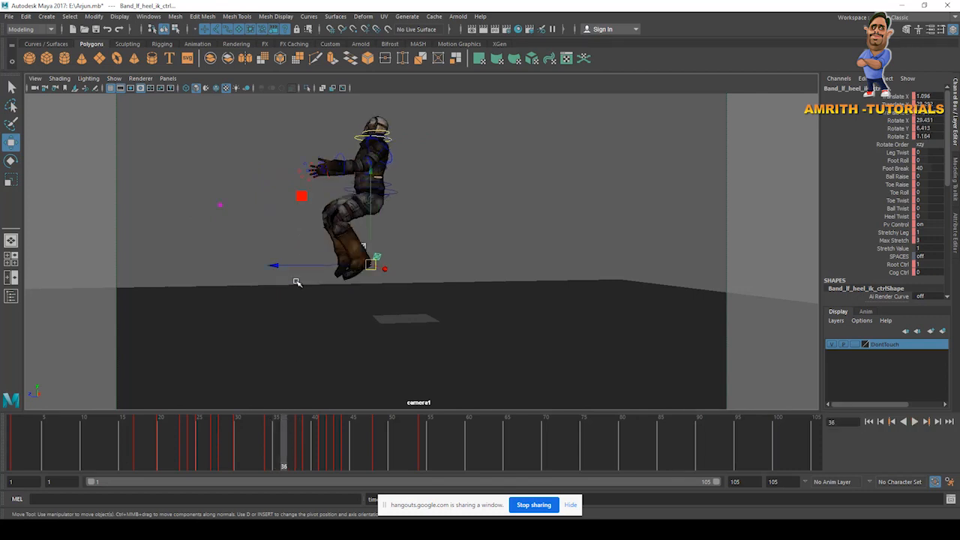
left_click_drag(294, 265, 278, 262)
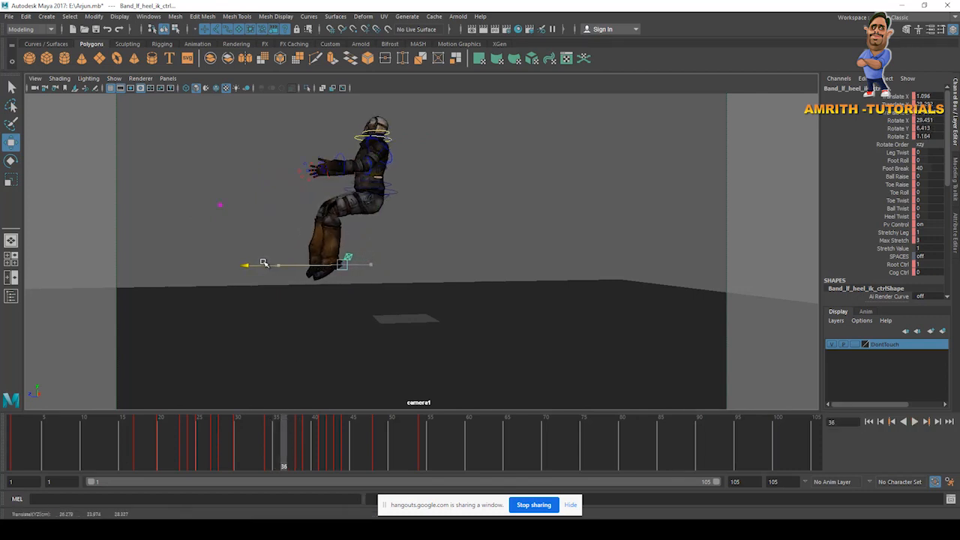
key("alt+v")
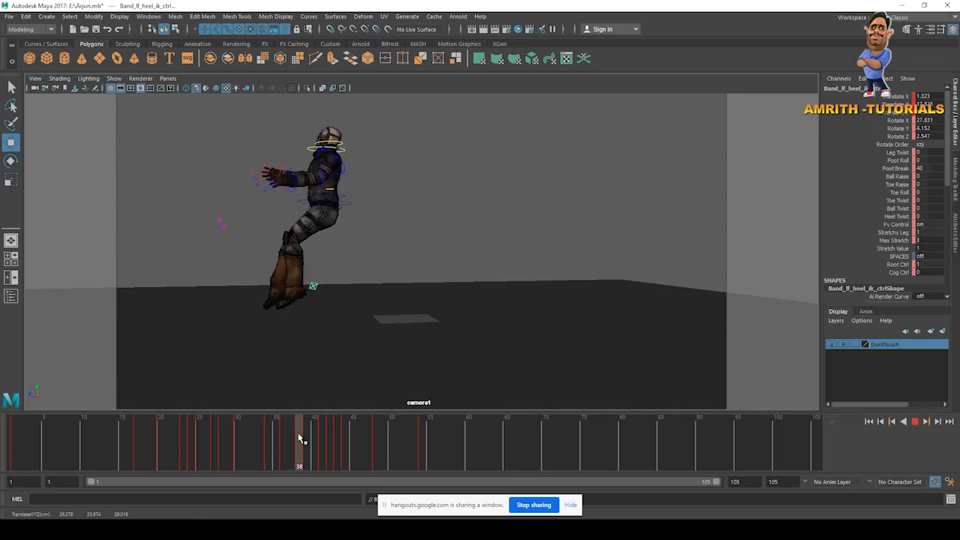
Raise the heel IK controls at frame 30 and move them forward at frame 34
left_click(258, 440)
left_click_drag(258, 440, 238, 446)
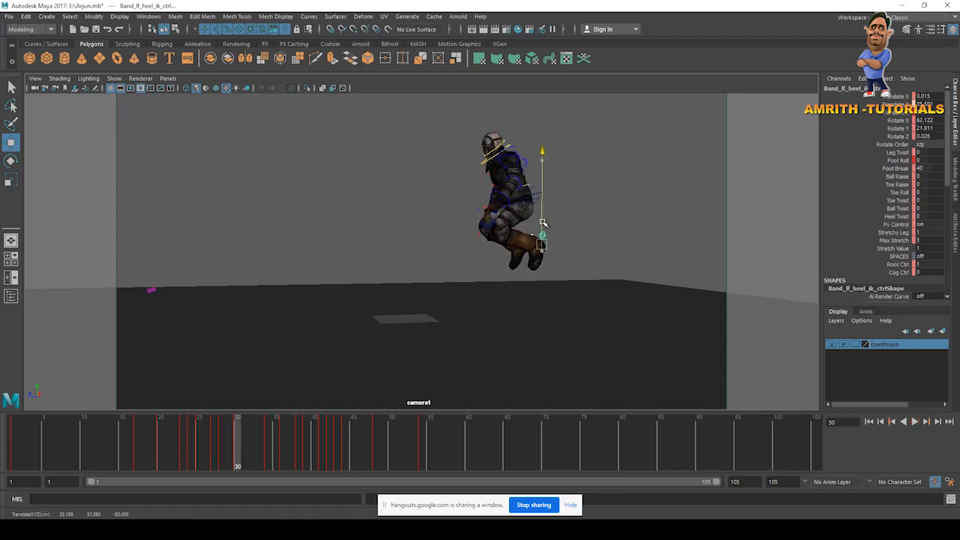
key("alt+v")
mouse_move(253, 449)
left_mouse_down()
mouse_move(210, 454)
mouse_move(266, 444)
left_mouse_up()
left_click_drag(370, 251, 339, 252)
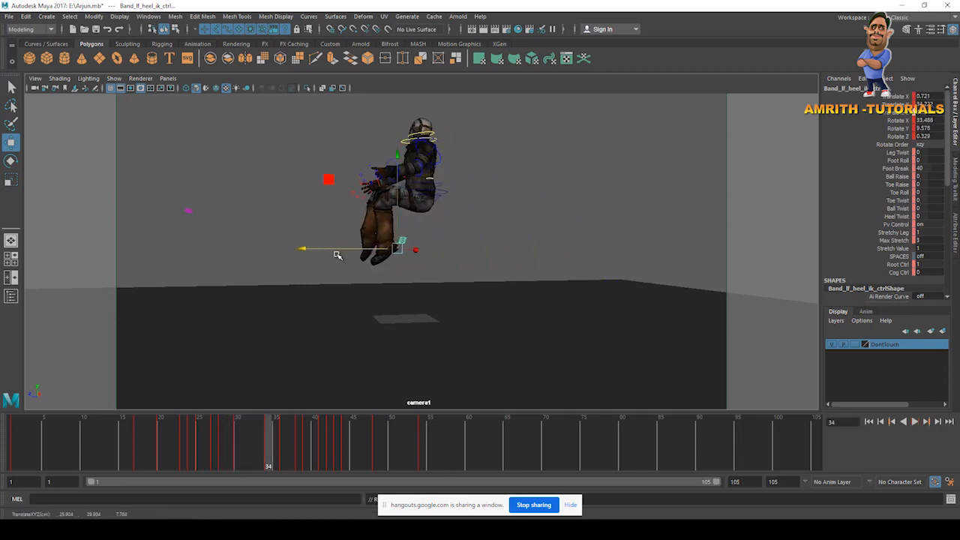
Raise the heel IK controls at frame 29 and rotate them at frame 31, bringing the left heel's Rotate X to about 93
left_click_drag(272, 415, 230, 436)
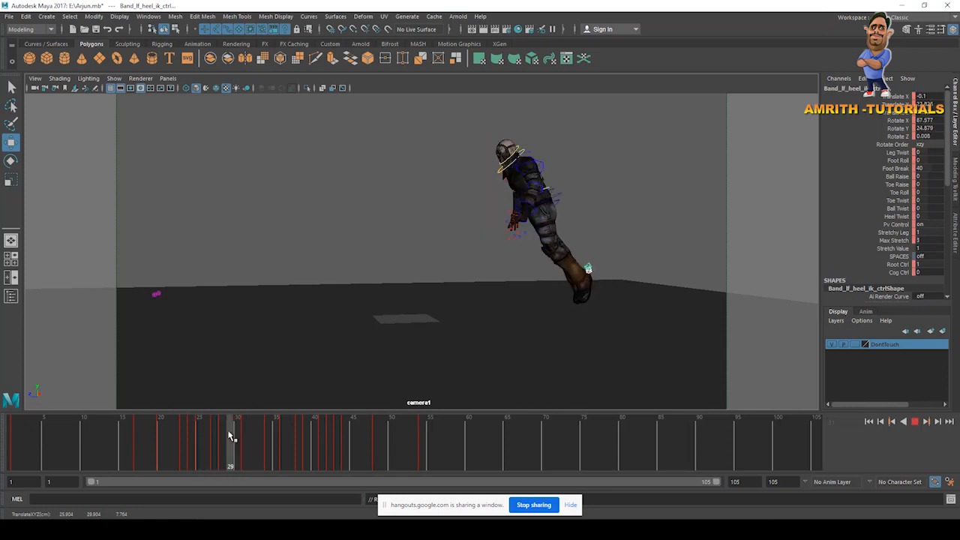
left_click_drag(577, 276, 581, 273)
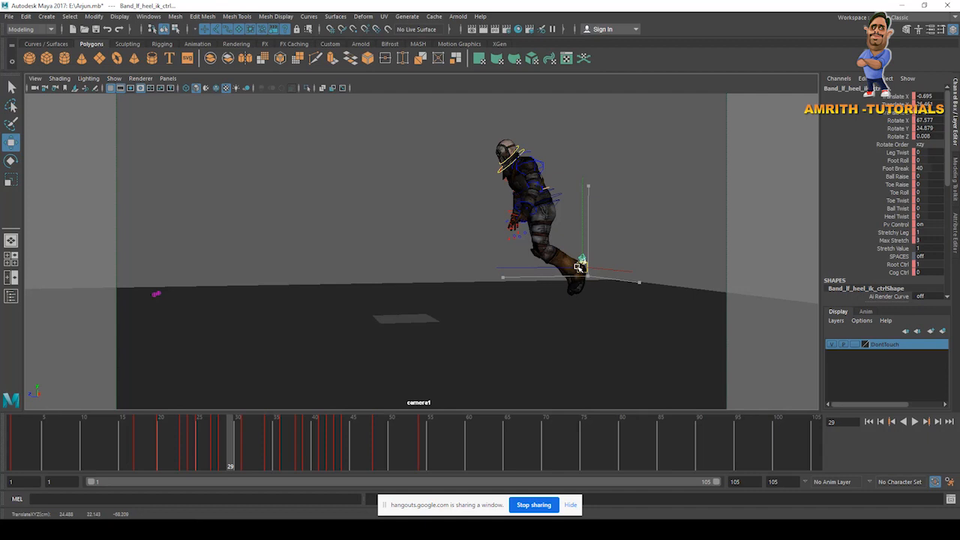
mouse_move(232, 440)
left_mouse_down()
mouse_move(259, 442)
mouse_move(234, 442)
mouse_move(246, 446)
mouse_move(252, 433)
mouse_move(284, 454)
mouse_move(332, 456)
mouse_move(417, 448)
mouse_move(203, 437)
mouse_move(242, 432)
mouse_move(233, 440)
left_mouse_up()
key("e")
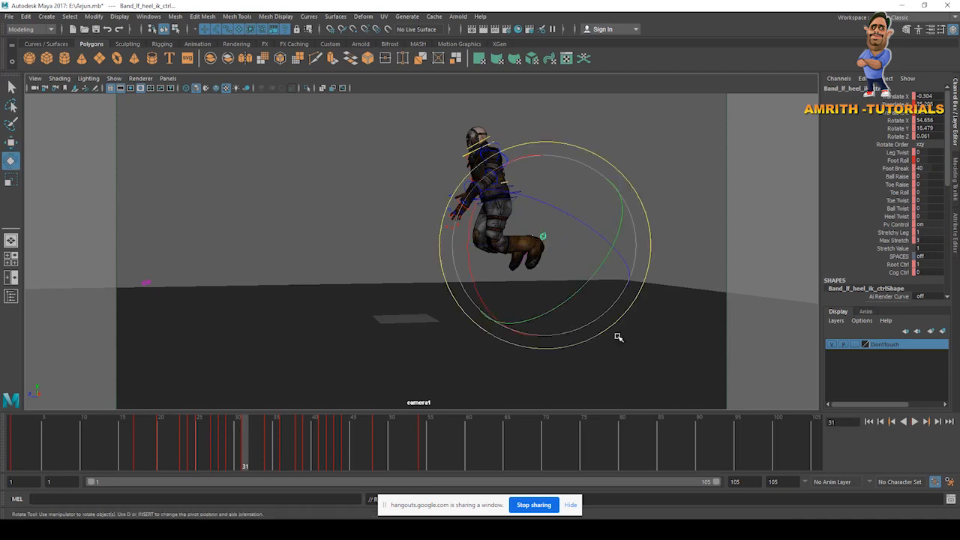
left_click_drag(480, 286, 514, 334)
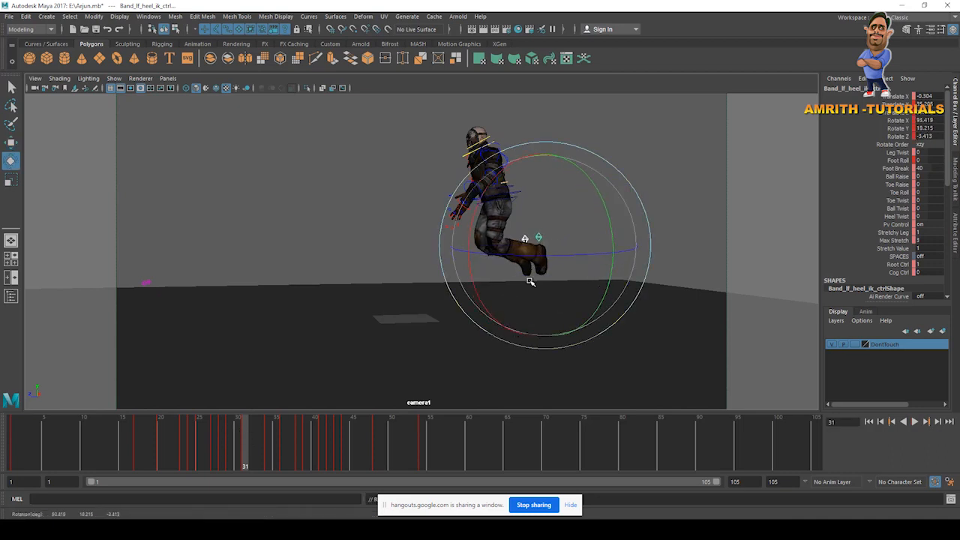
Raise the heel IK controls at frame 31 and rotate them, bringing the left heel's Rotate X to about 104
key("w")
left_click_drag(537, 246, 534, 260)
key("alt+v")
left_click_drag(337, 468, 244, 440)
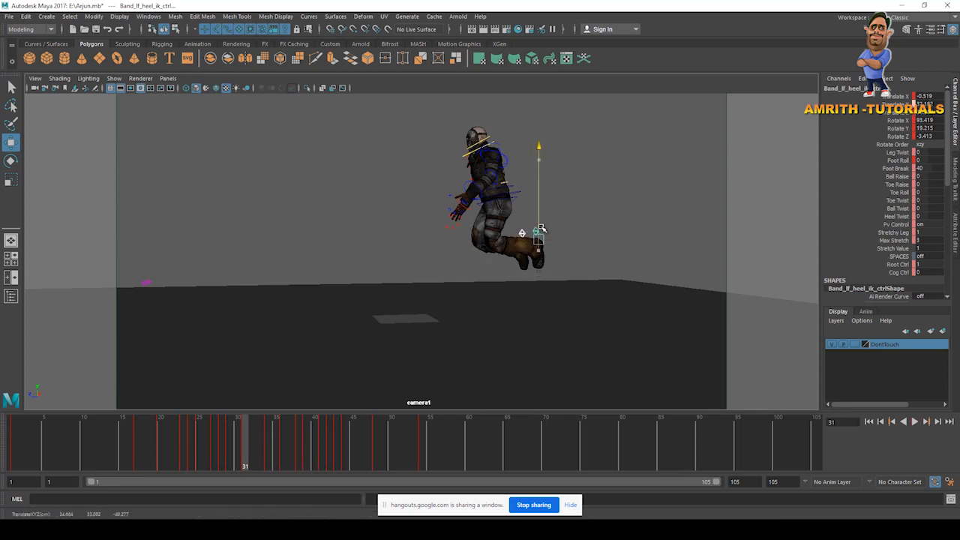
key("e")
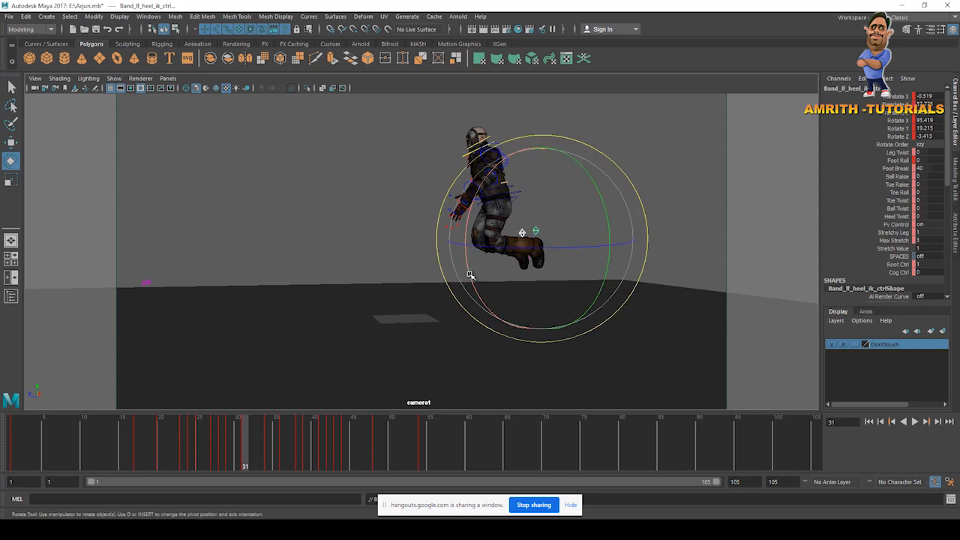
mouse_move(230, 448)
left_mouse_down()
mouse_move(262, 450)
mouse_move(193, 449)
mouse_move(244, 449)
left_mouse_up()
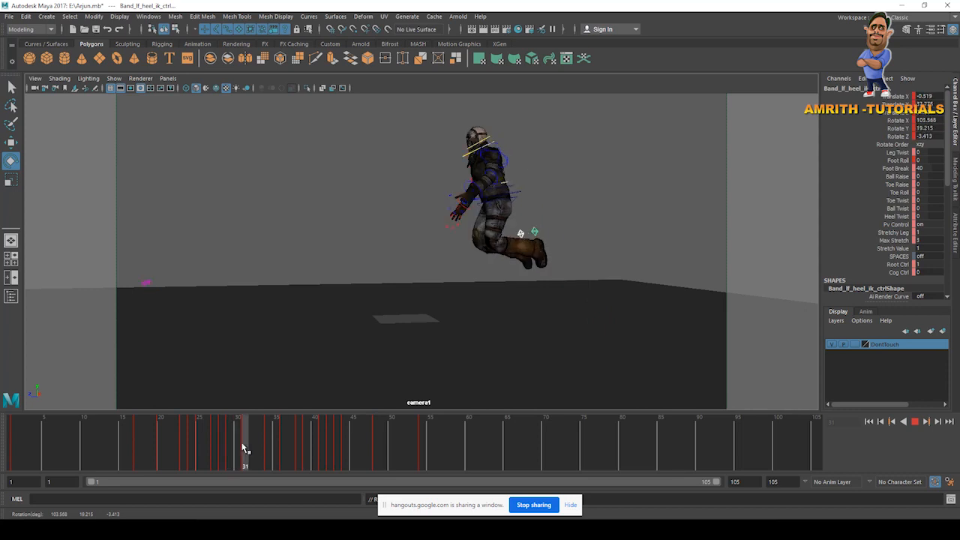
Shift the heel IK controls' frame 31 key to frame 32, and move both heels forward at frame 31
double_click(249, 449, "shift")
left_click(249, 450)
mouse_move(255, 450)
left_mouse_down()
mouse_move(208, 443)
mouse_move(266, 448)
mouse_move(193, 446)
mouse_move(246, 449)
left_mouse_up()
key("w")
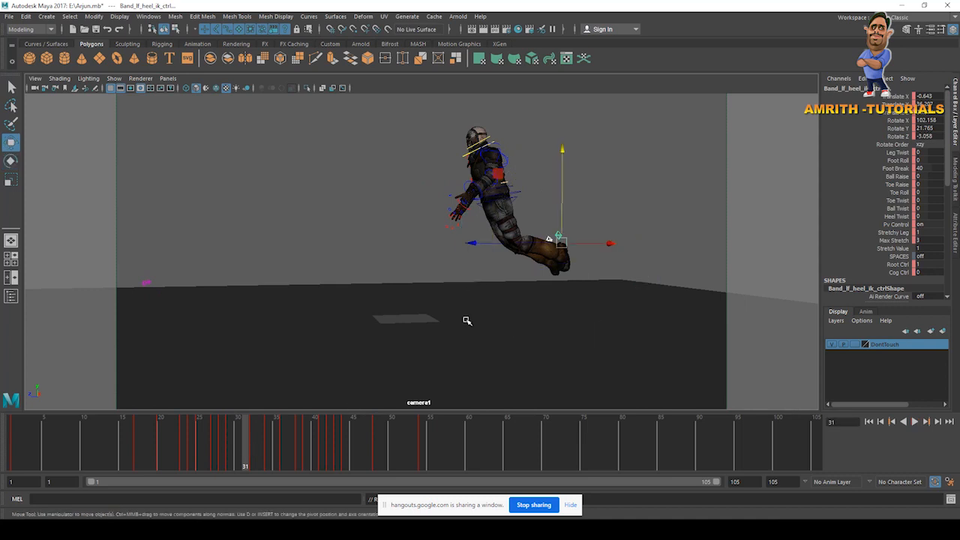
left_click_drag(480, 243, 460, 243)
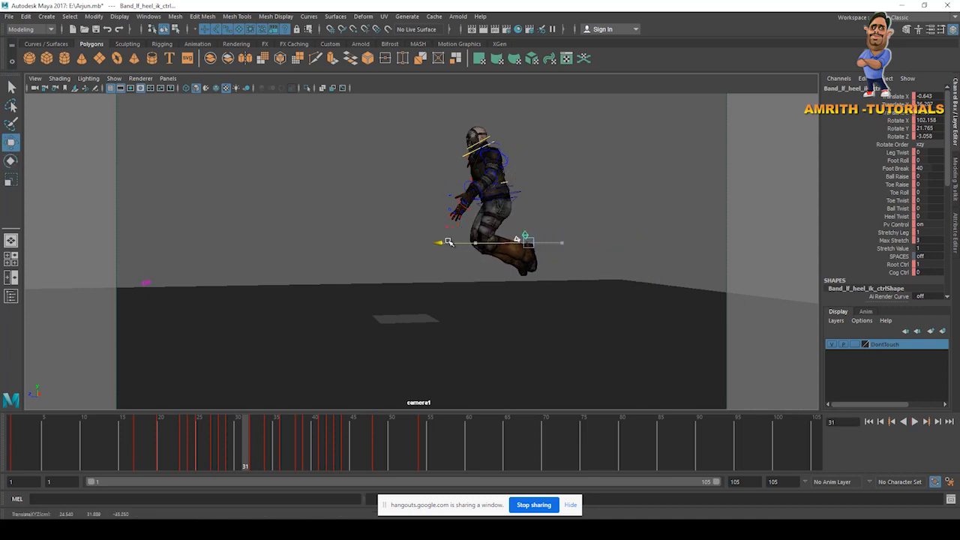
Delete the heel controls' key at frame 32 and rotate the heels at frame 29, bringing the left Rotate X to about 78
mouse_move(193, 426)
left_mouse_down()
mouse_move(232, 443)
mouse_move(268, 443)
mouse_move(206, 455)
mouse_move(231, 444)
left_mouse_up()
right_click(256, 426)
left_click(279, 324)
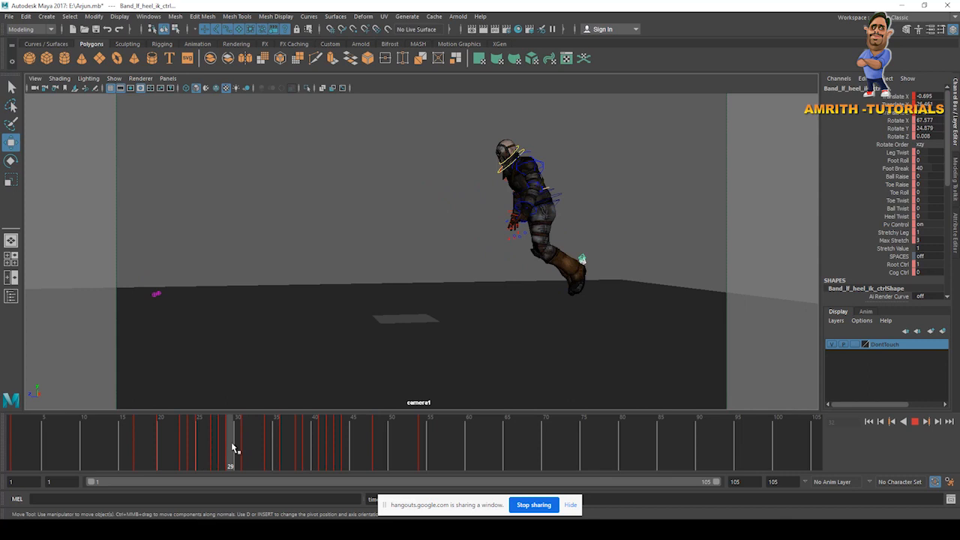
key("e")
left_click_drag(517, 285, 523, 300)
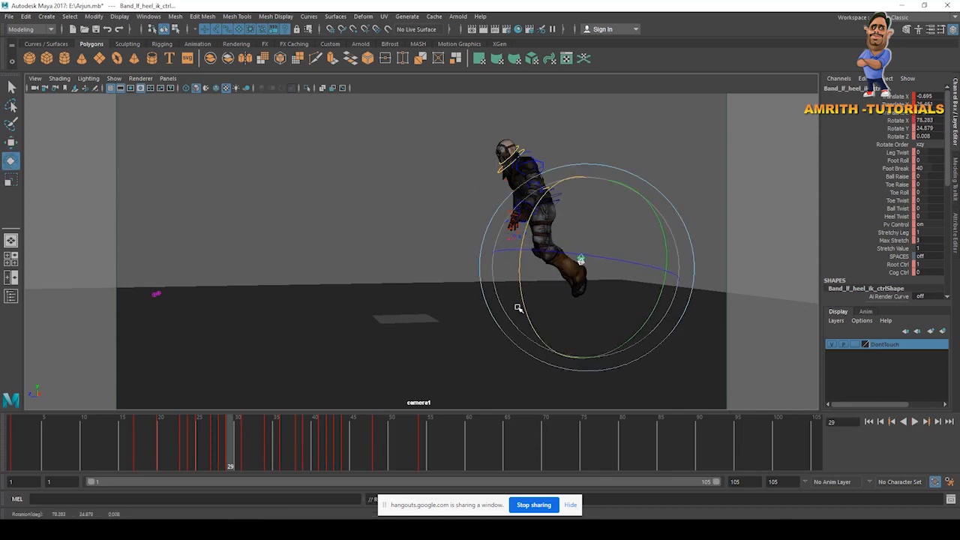
Set the playback range to end at frame 61 and review the opening crouch by scrubbing and playing back
mouse_move(216, 440)
left_mouse_down()
mouse_move(248, 438)
mouse_move(338, 464)
mouse_move(412, 446)
mouse_move(449, 415)
mouse_move(519, 384)
mouse_move(609, 435)
mouse_move(653, 446)
mouse_move(7, 460)
mouse_move(94, 459)
left_mouse_up()
mouse_move(83, 463)
left_mouse_down()
mouse_move(8, 447)
mouse_move(63, 448)
mouse_move(16, 450)
mouse_move(42, 448)
left_mouse_up()
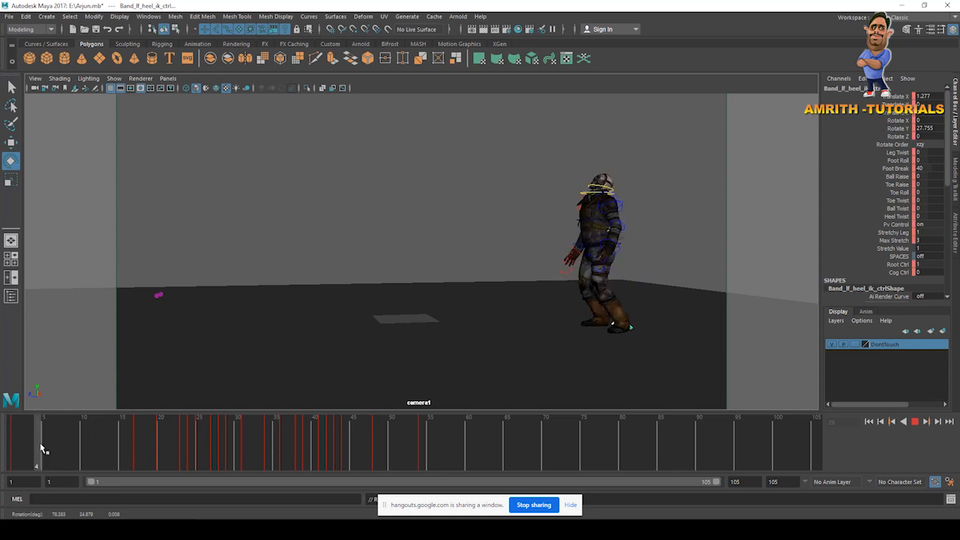
mouse_move(119, 459)
left_mouse_down()
mouse_move(149, 460)
mouse_move(83, 463)
left_mouse_up()
key("alt+v")
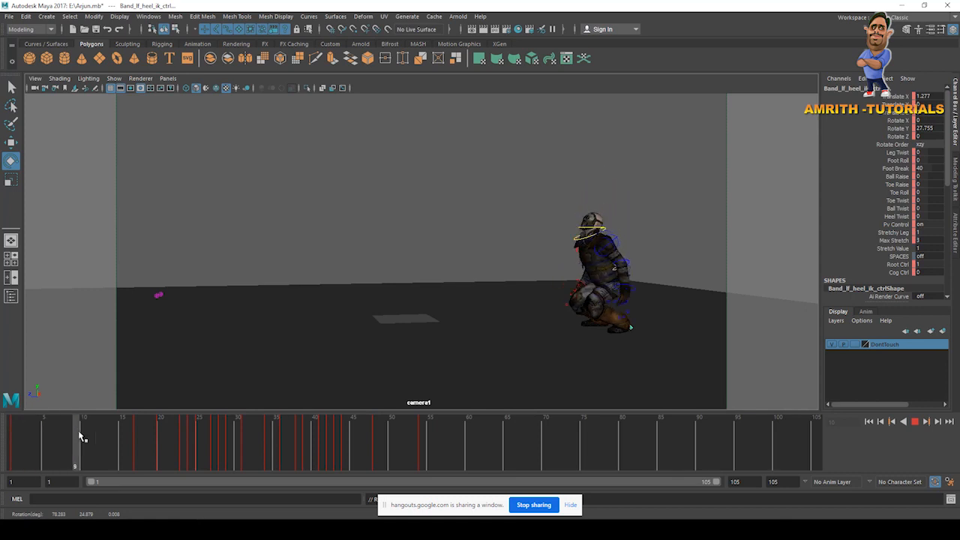
mouse_move(41, 456)
left_mouse_down()
mouse_move(28, 456)
mouse_move(57, 455)
mouse_move(36, 456)
left_mouse_up()
left_click_drag(715, 485, 451, 485)
key("alt+v")
mouse_move(87, 433)
left_mouse_down()
mouse_move(285, 450)
mouse_move(203, 451)
mouse_move(261, 447)
left_mouse_up()
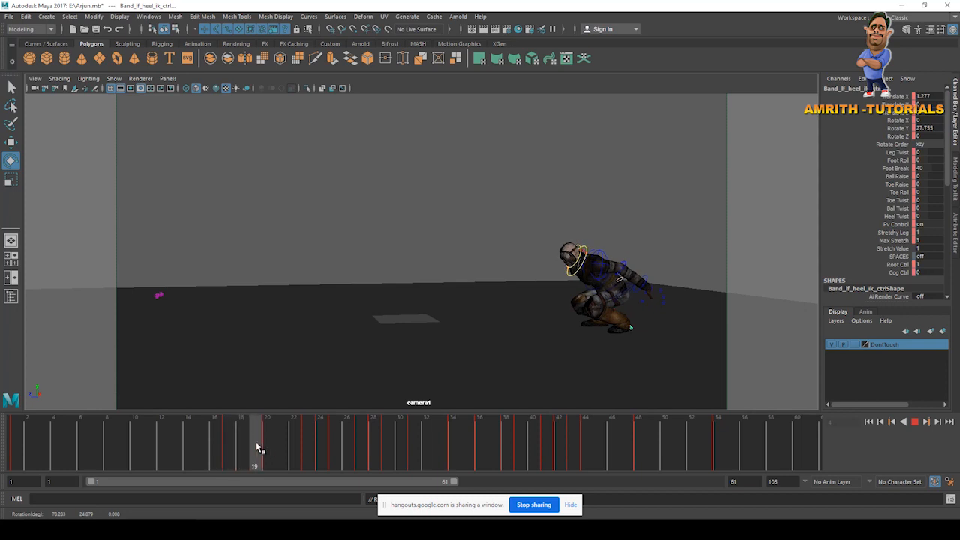
key("alt+v")
Try shifting the hip control backward in the crouch at frame 18
key("w")
left_click(632, 288)
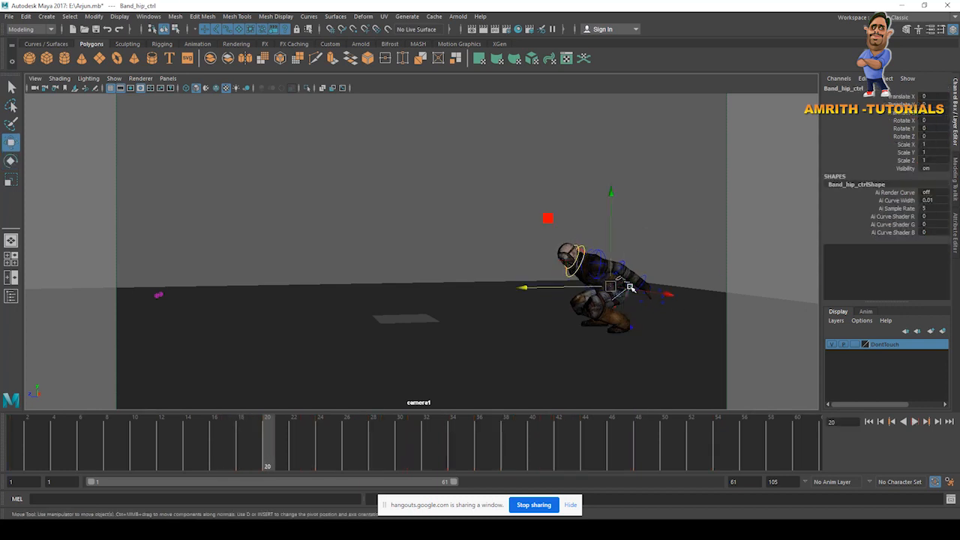
left_click(121, 435)
key("alt+v")
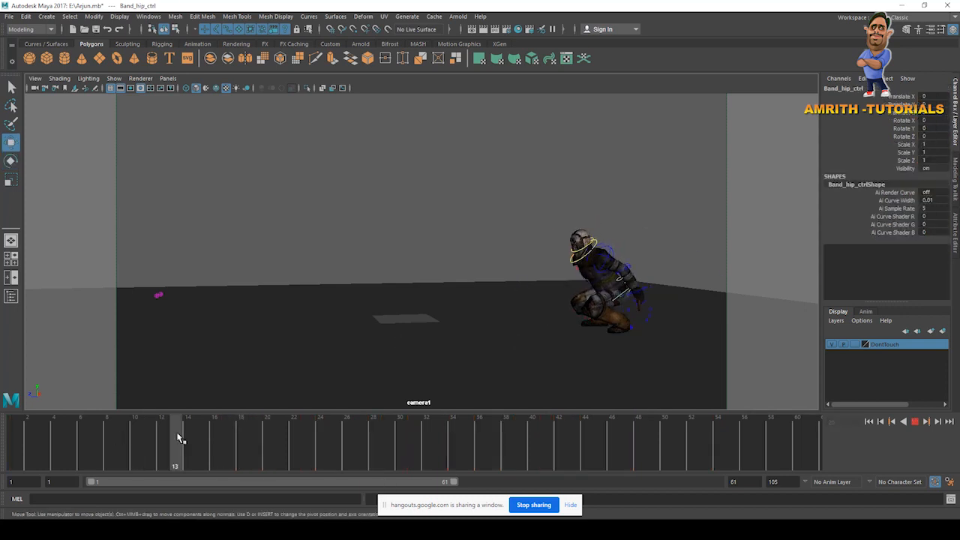
left_click(565, 292)
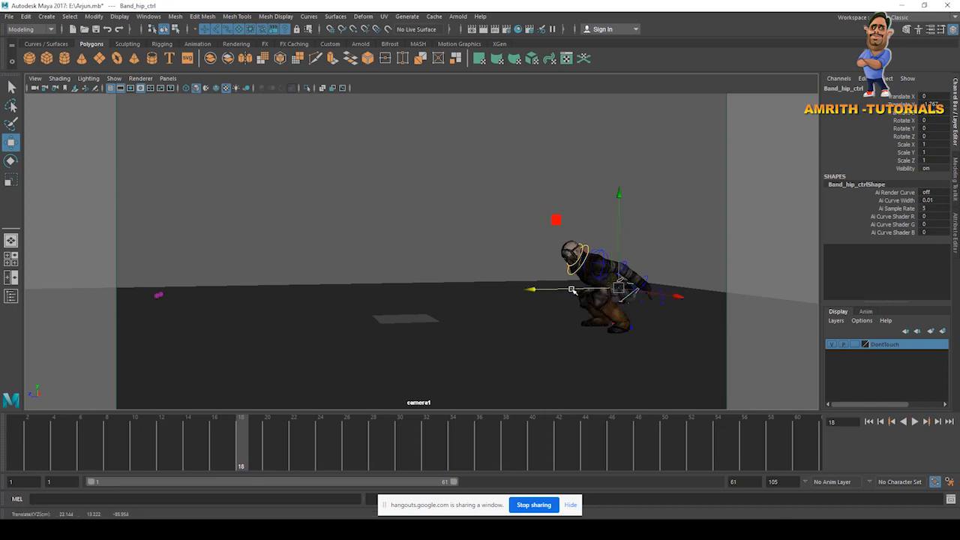
left_click(650, 316)
Extend the playback range to frame 105 and examine the character around frame 39 in the perspective view
key("space")
key("space")
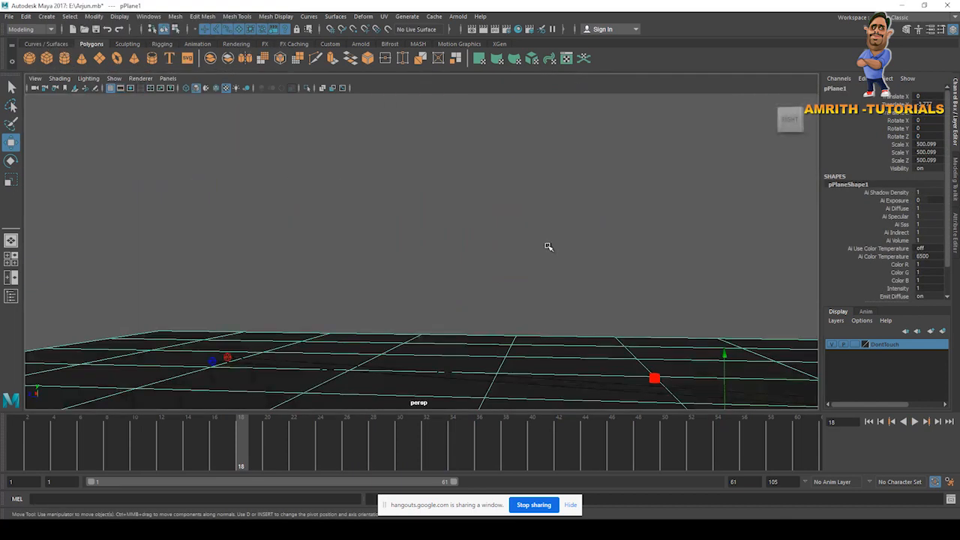
right_click_drag(581, 244, 383, 268, "alt")
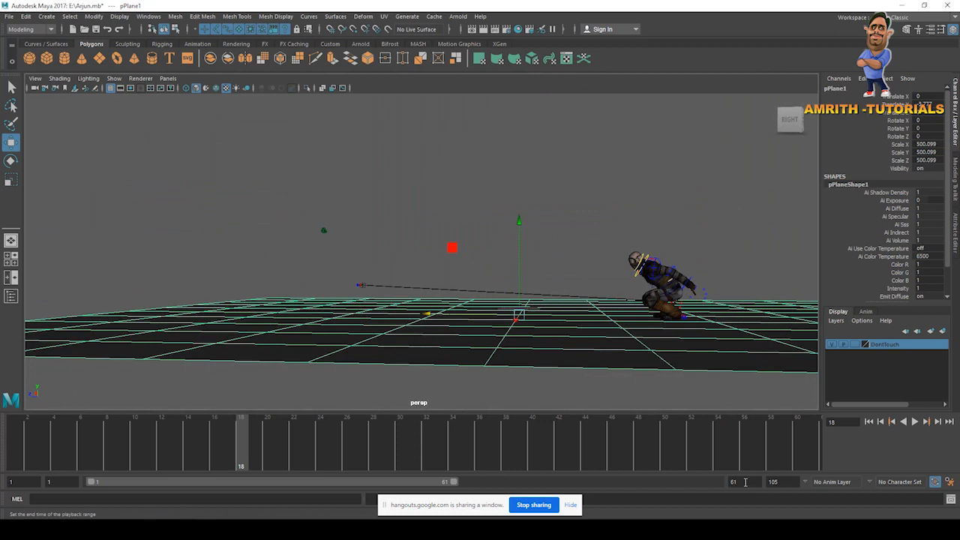
key("Return")
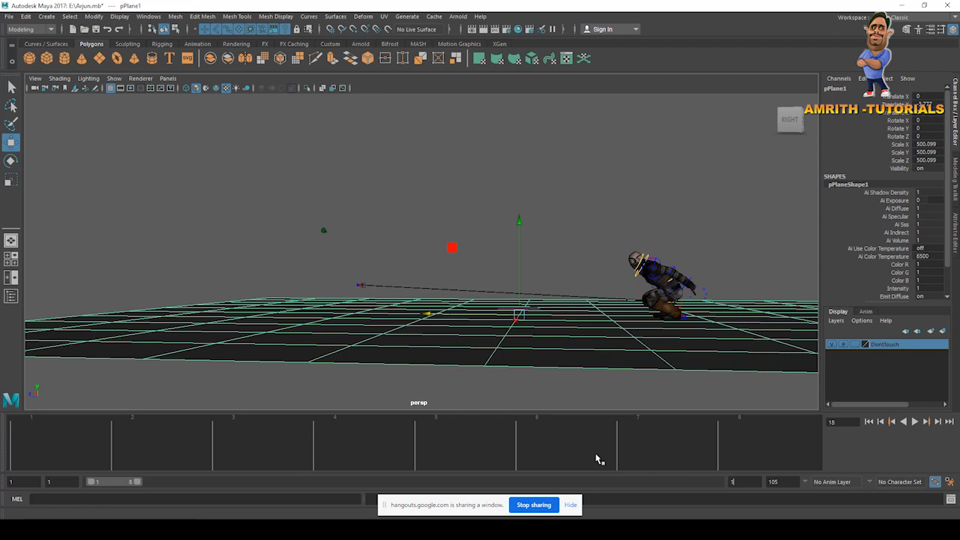
key("Return")
left_click(297, 244)
left_click_drag(572, 440, 332, 415)
left_click_drag(337, 352, 416, 320, "alt")
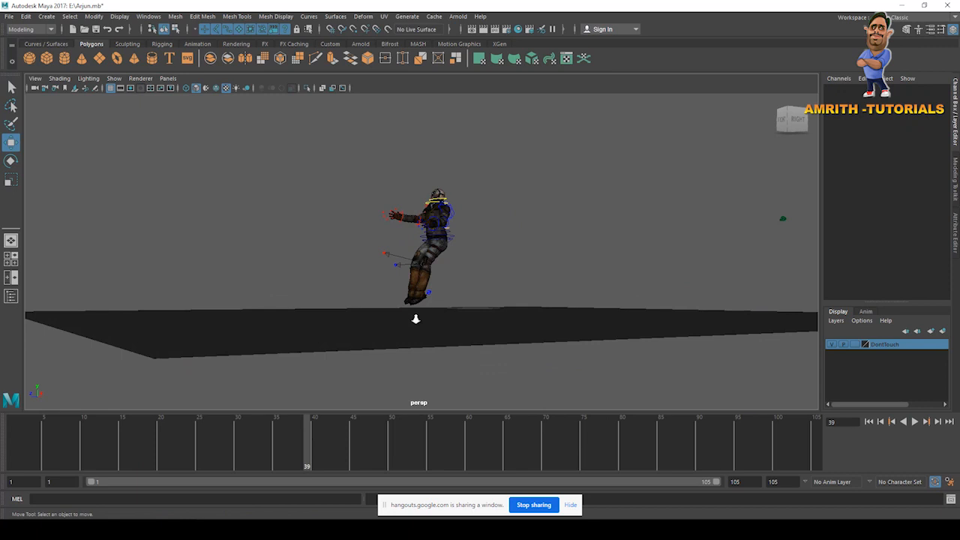
scroll(415, 319, "up", 3)
Return to the camera view, limit the playback range to frame 20 and scrub through the opening crouch
key("space")
key("space")
key("space")
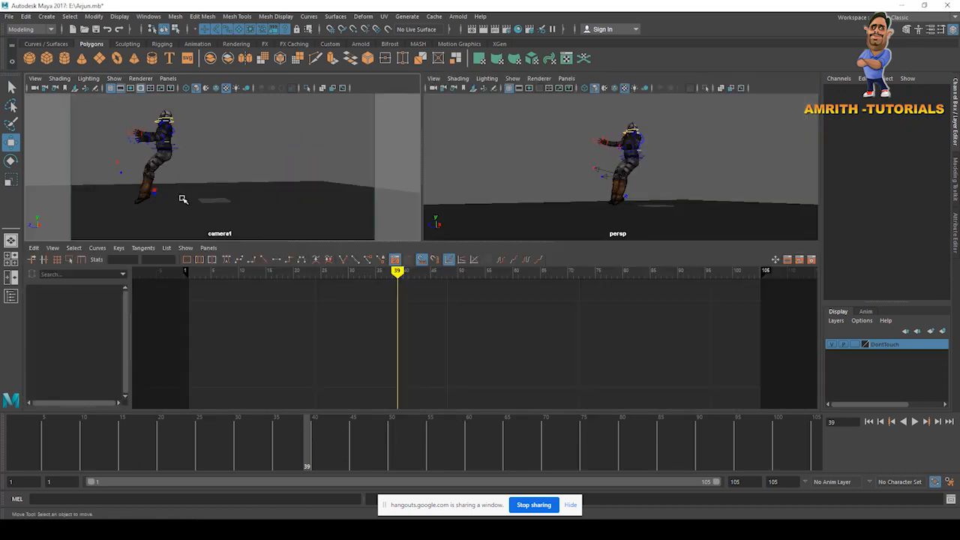
key("space")
left_click_drag(296, 439, 160, 448)
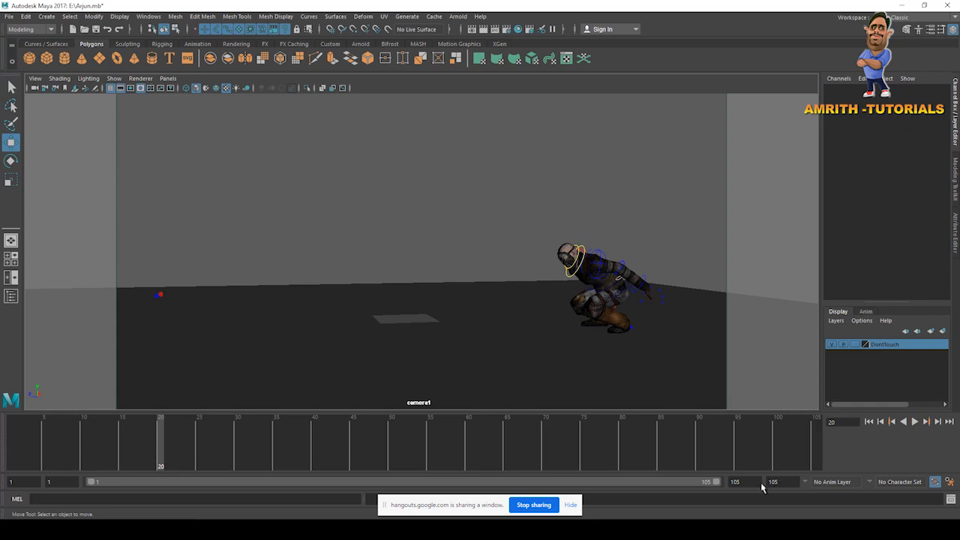
type("20")
key("Return")
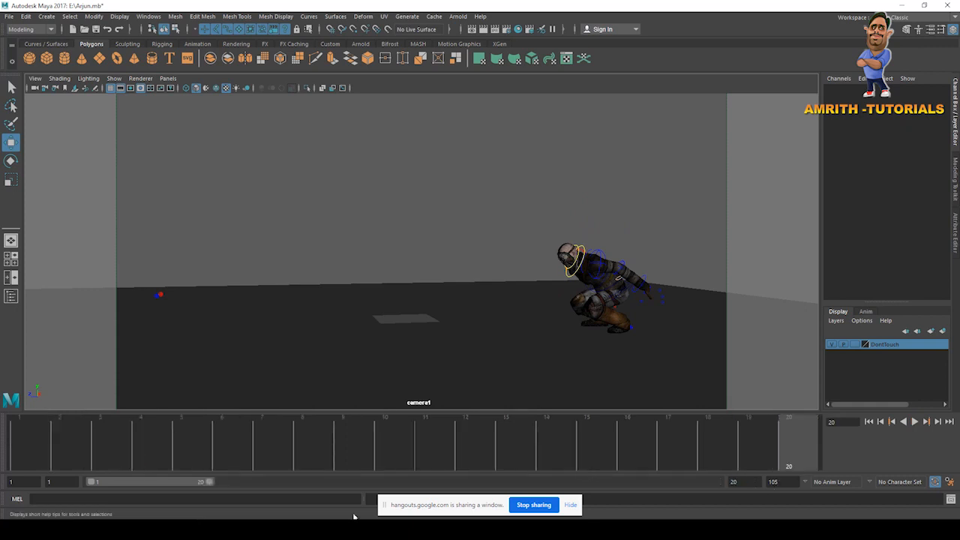
left_click_drag(45, 434, 274, 454)
Try repositioning the COG control at frame 7 in the perspective view
key("space")
key("space")
scroll(752, 287, "up", 6)
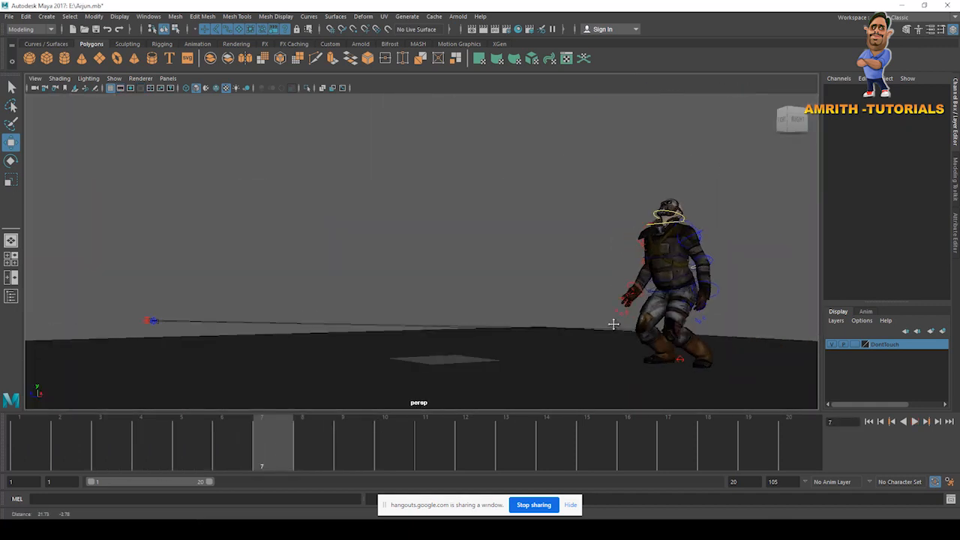
left_click(647, 299)
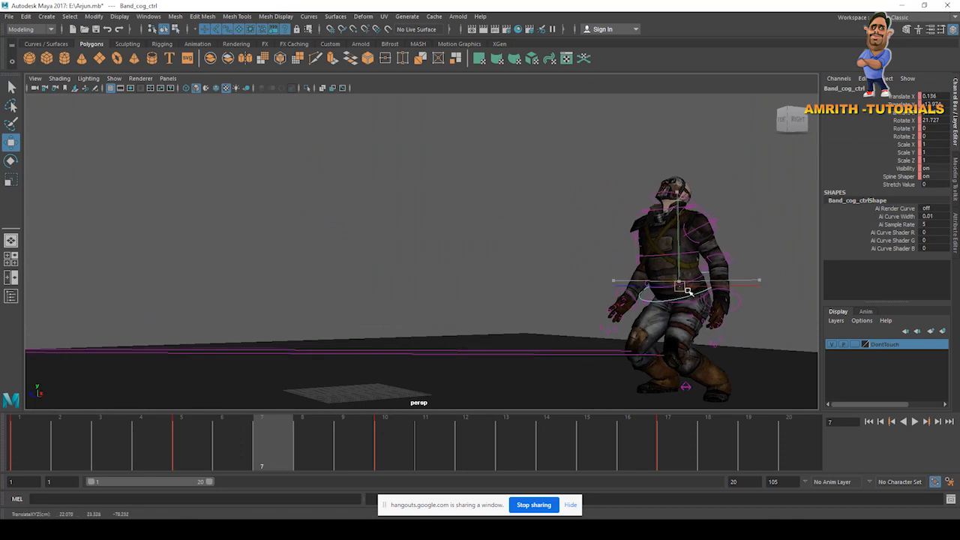
left_click_drag(651, 300, 671, 324, "alt")
middle_click_drag(670, 324, 377, 289, "alt")
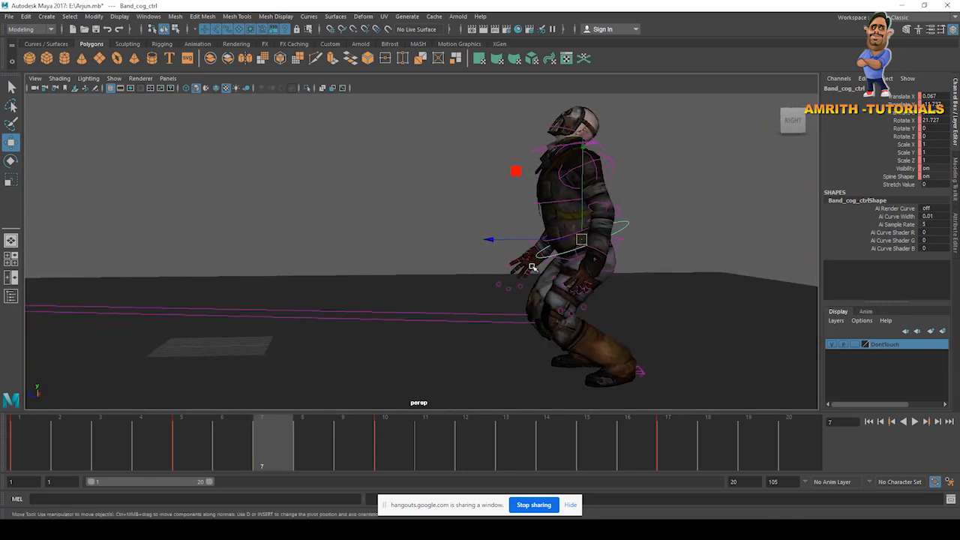
left_click_drag(585, 245, 568, 248)
key("ctrl+z")
Back in the camera view, move the COG control's key from frame 5 to frame 6
key("space")
key("space")
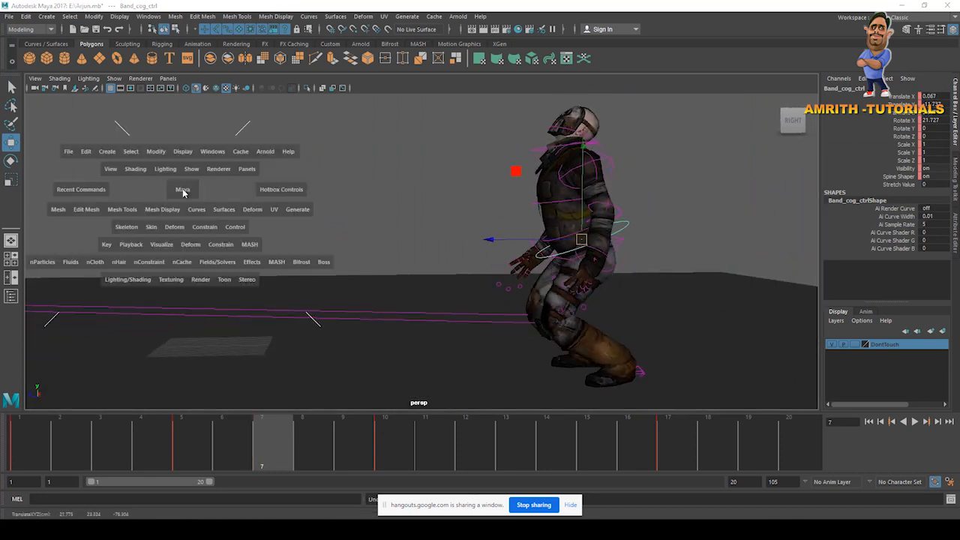
left_click_drag(52, 449, 154, 435)
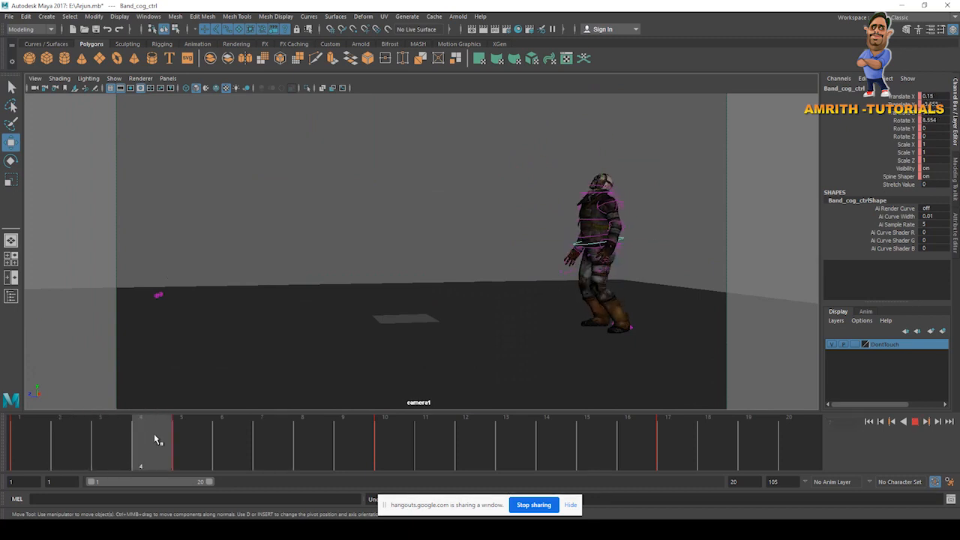
left_click_drag(52, 431, 219, 450)
left_click(201, 448, "shift")
left_click_drag(94, 448, 116, 443)
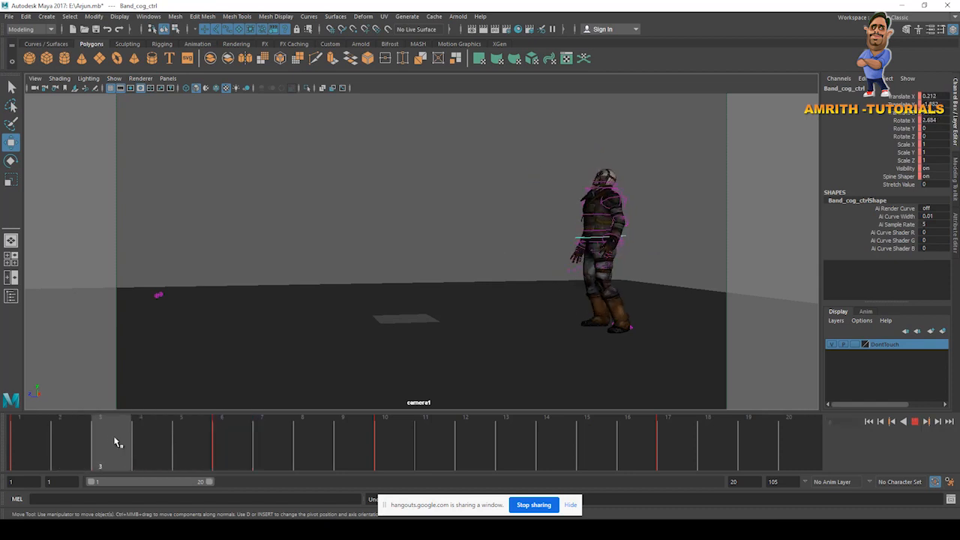
Rotate the COG control at frame 3 to a Rotate X of about 1.15, raise it slightly and play back
middle_click_drag(358, 289, 417, 321)
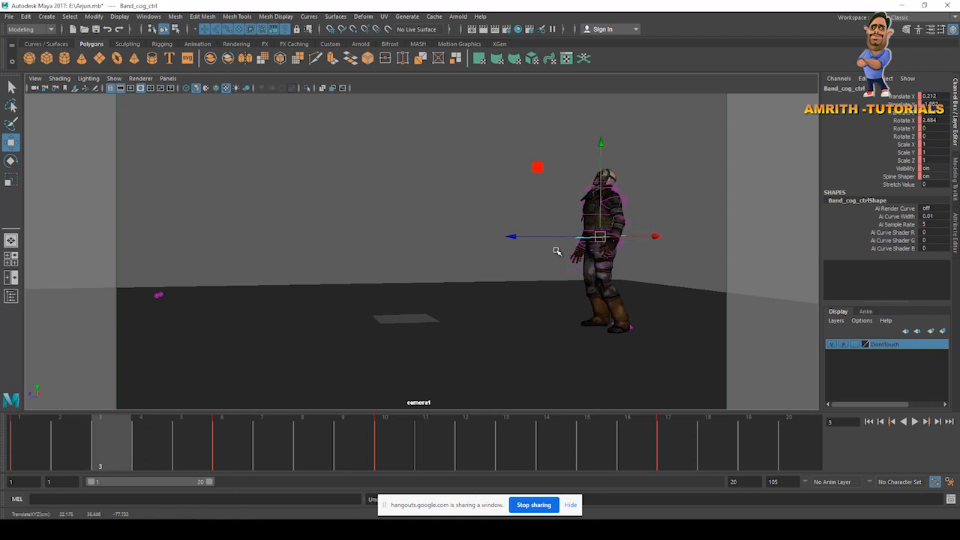
key("e")
key("w")
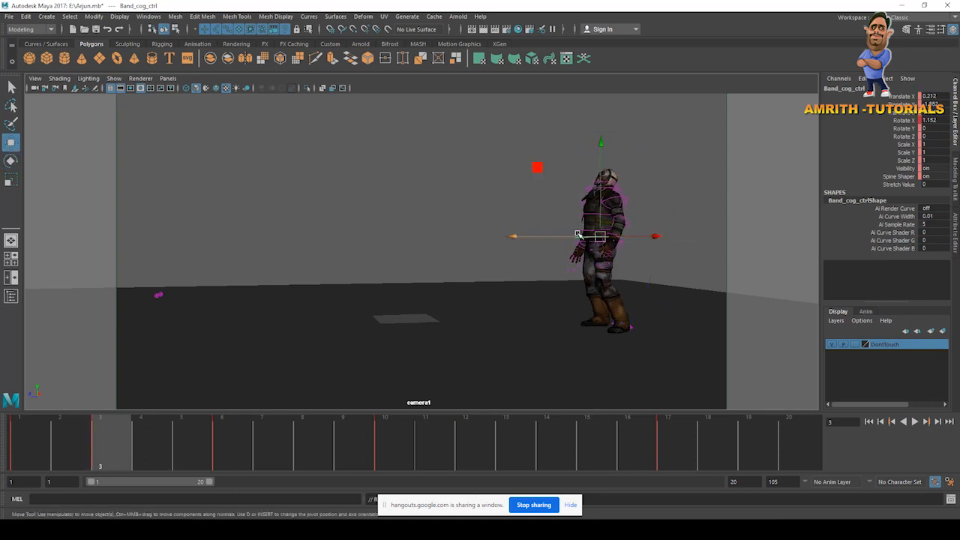
middle_click_drag(601, 227, 600, 226)
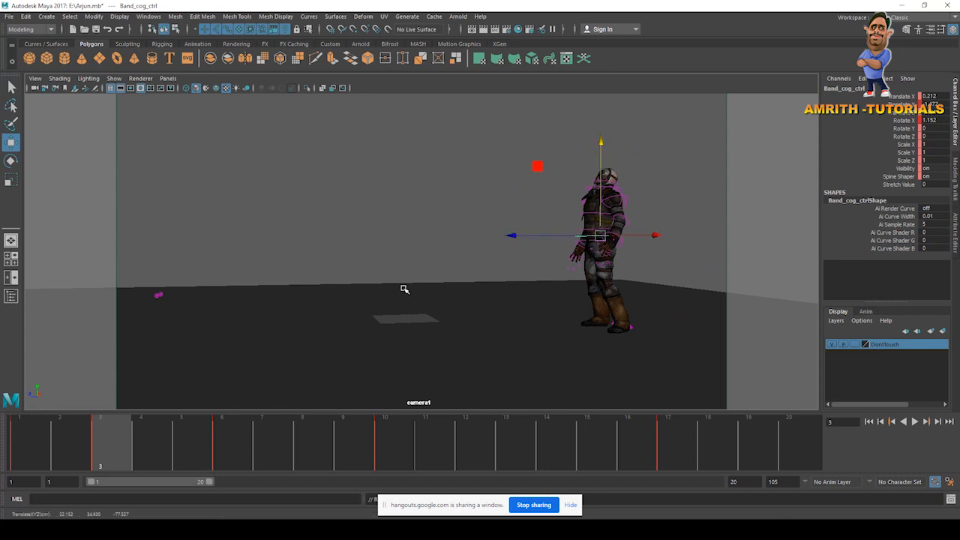
left_click(13, 452)
key("alt+v")
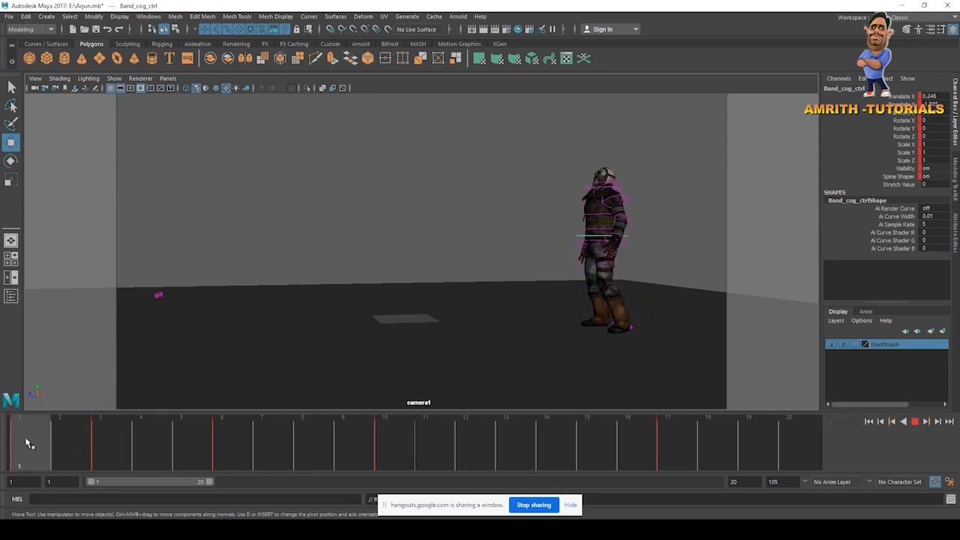
Extend the playback range to frame 37 and scrub through the crouch and take-off
left_click_drag(134, 439, 291, 498)
mouse_move(127, 450)
left_mouse_down()
mouse_move(171, 437)
mouse_move(461, 484)
mouse_move(379, 454)
mouse_move(545, 478)
mouse_move(666, 478)
mouse_move(368, 448)
mouse_move(516, 472)
left_mouse_up()
left_click_drag(211, 486, 311, 484)
mouse_move(284, 453)
left_mouse_down()
mouse_move(403, 455)
mouse_move(91, 438)
left_mouse_up()
Move the COG control slightly forward at frames 6 and 10 and play back the crouch
mouse_move(216, 448)
left_mouse_down()
mouse_move(85, 450)
mouse_move(121, 441)
left_mouse_up()
key("alt+v")
left_click_drag(545, 247, 540, 247)
left_click_drag(95, 447, 211, 443)
left_click_drag(533, 287, 523, 287)
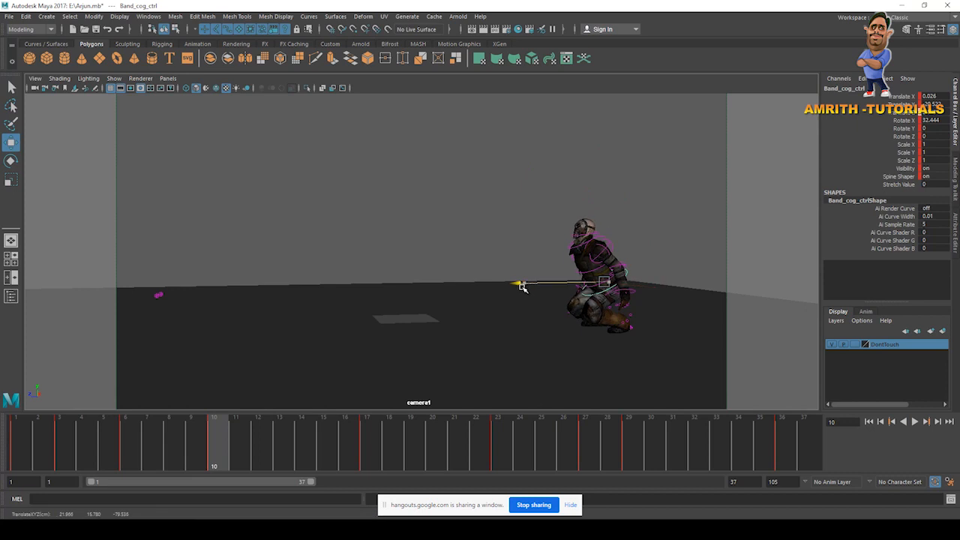
key("alt+v")
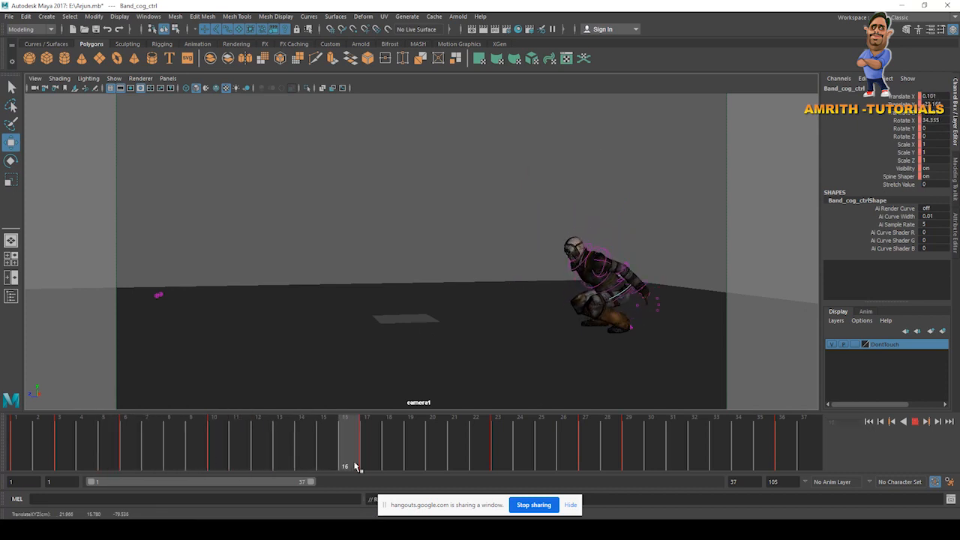
Scrub through the crouch up to frame 20 to examine the COG control's motion
left_click(223, 454)
left_click_drag(70, 440, 356, 465)
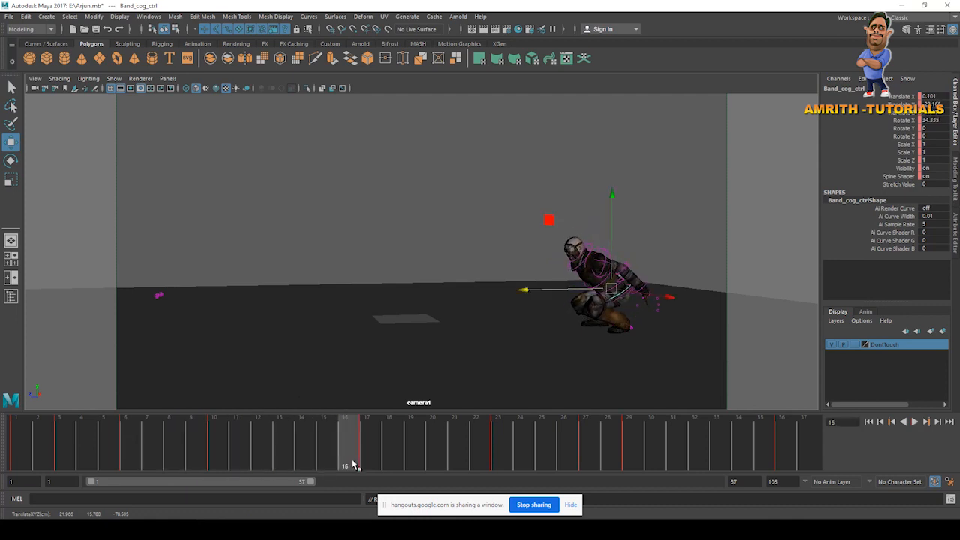
mouse_move(78, 459)
left_mouse_down()
mouse_move(92, 443)
mouse_move(220, 458)
mouse_move(499, 463)
mouse_move(409, 457)
mouse_move(459, 442)
mouse_move(370, 450)
left_mouse_up()
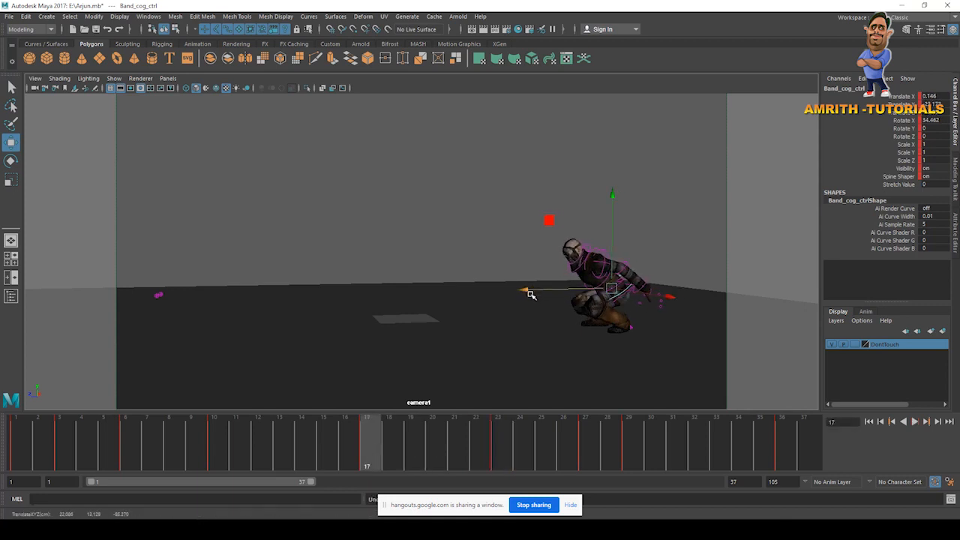
left_click_drag(219, 435, 434, 455)
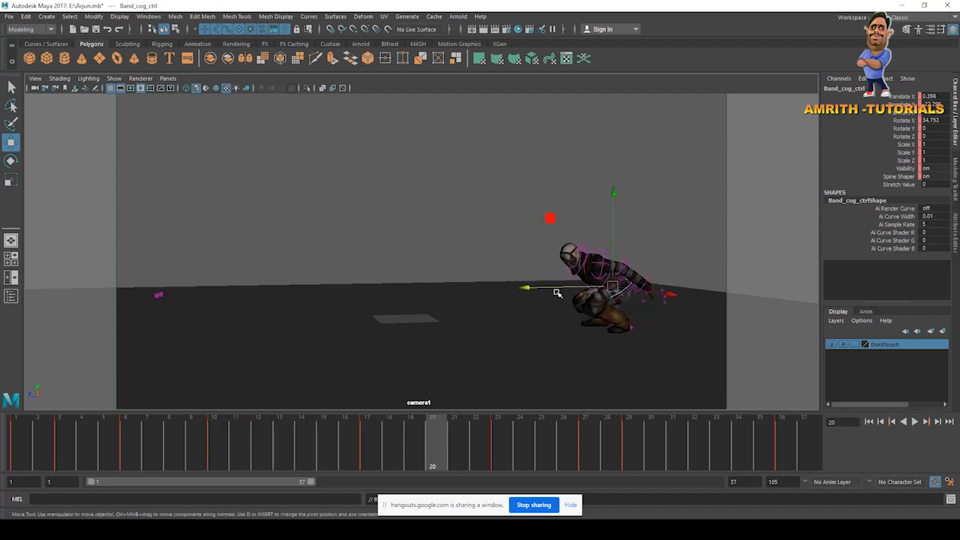
Nudge the COG control slightly forward near the end of the crouch and scrub through to frame 30
left_click_drag(318, 459, 373, 453)
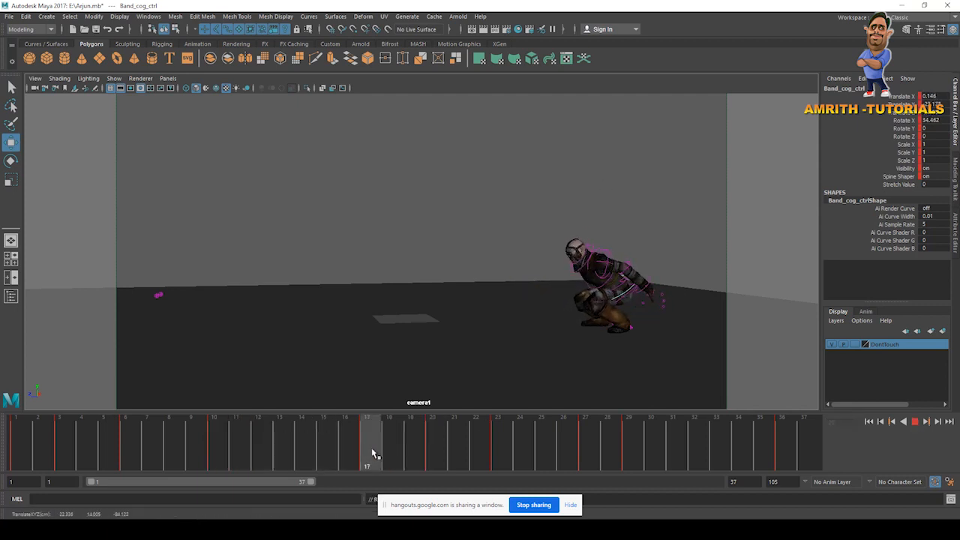
left_click_drag(475, 460, 432, 456)
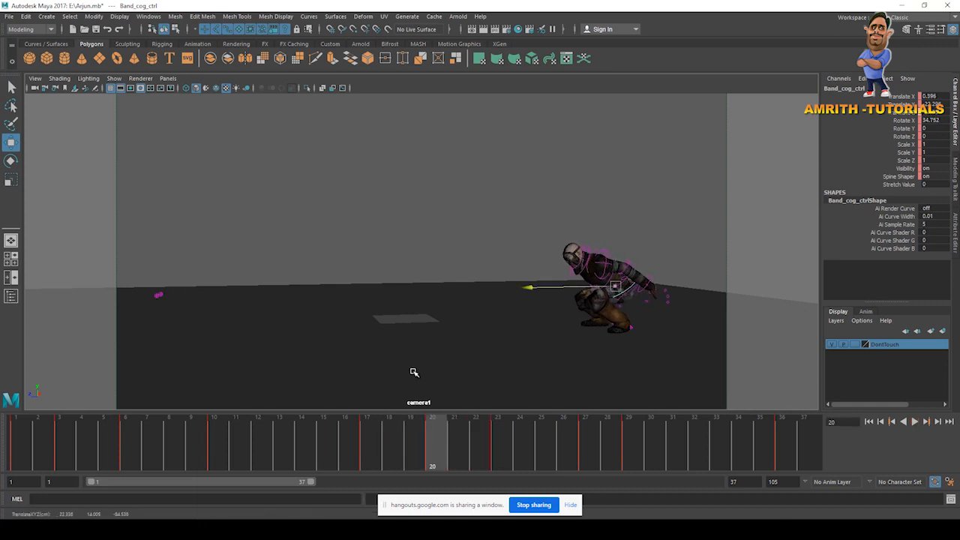
left_click_drag(334, 446, 423, 451)
mouse_move(492, 465)
left_mouse_down()
mouse_move(525, 466)
mouse_move(498, 467)
mouse_move(480, 437)
mouse_move(497, 447)
left_mouse_up()
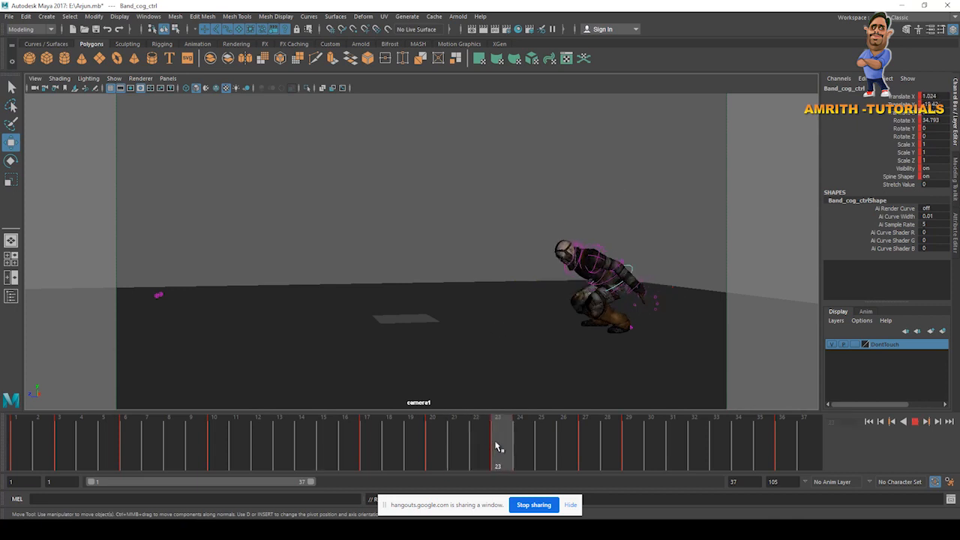
left_click_drag(531, 285, 526, 283)
left_click_drag(443, 449, 651, 450)
Hide the rig control curves and play the animation from frame 1
left_click(115, 79)
left_click(132, 135)
left_click(10, 443)
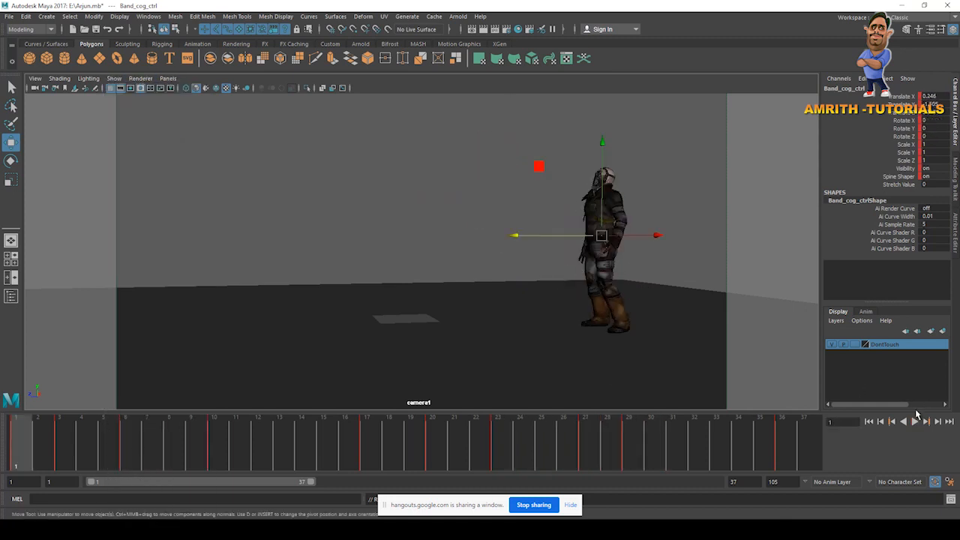
left_click(915, 421)
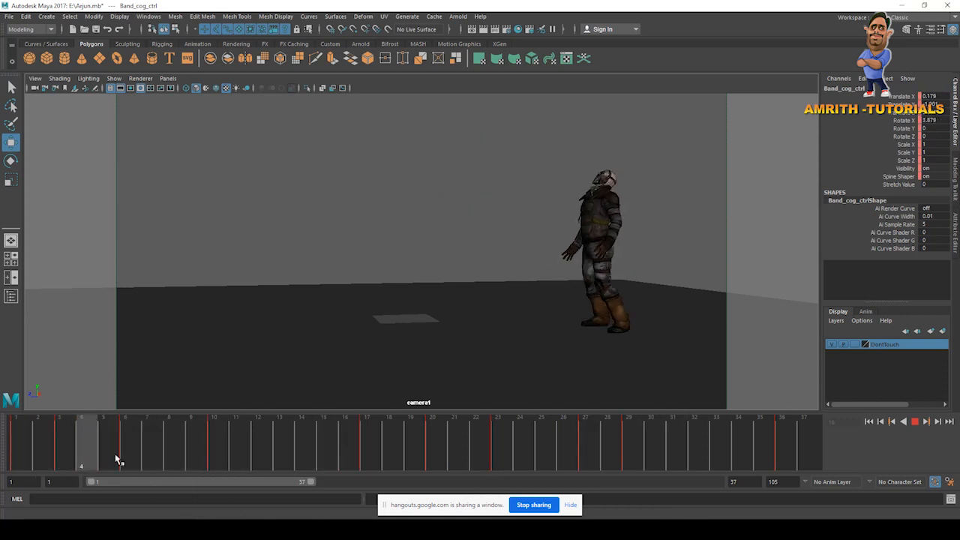
key("Escape")
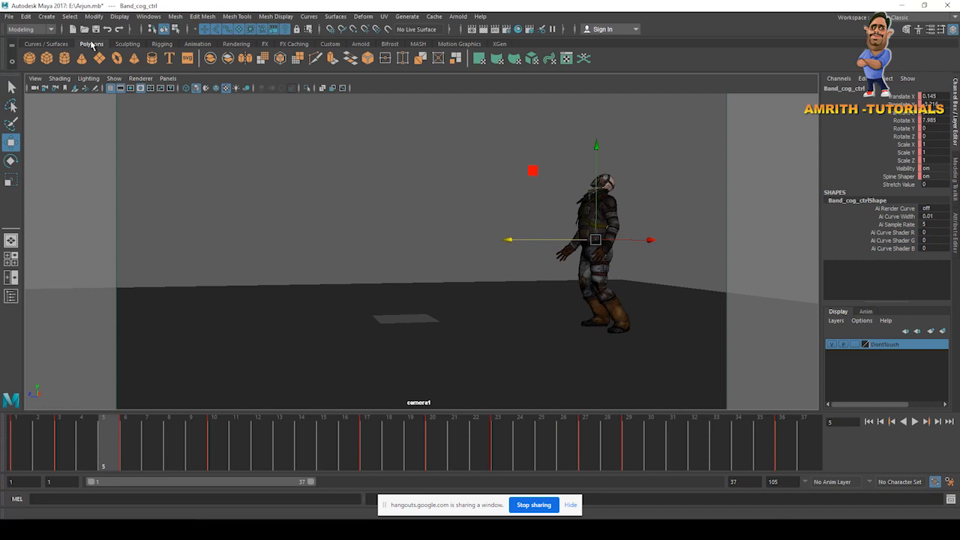
Show the rig control curves again and rotate the head control at frame 7
left_click(114, 78)
left_click(142, 132)
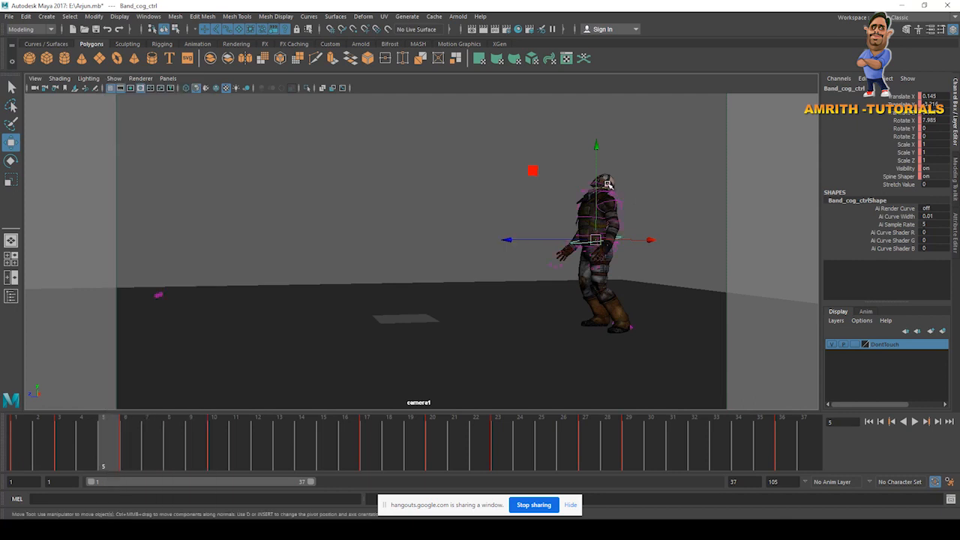
left_click(608, 183)
left_click_drag(103, 436, 144, 437)
key("e")
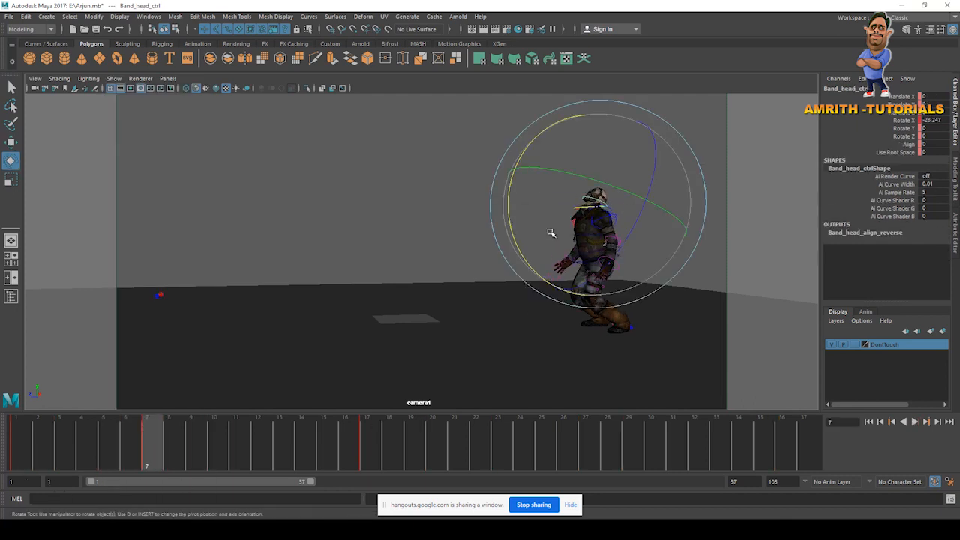
left_click_drag(510, 219, 519, 238)
Rotate the head control at frames 17, 24 and 30, and scrub on through the jump to frame 35
left_click_drag(54, 441, 367, 447)
left_click_drag(502, 258, 500, 263)
left_click_drag(454, 450, 520, 441)
left_click_drag(532, 248, 497, 293)
left_click_drag(488, 443, 652, 443)
left_click_drag(414, 199, 398, 148)
left_click_drag(546, 461, 769, 475)
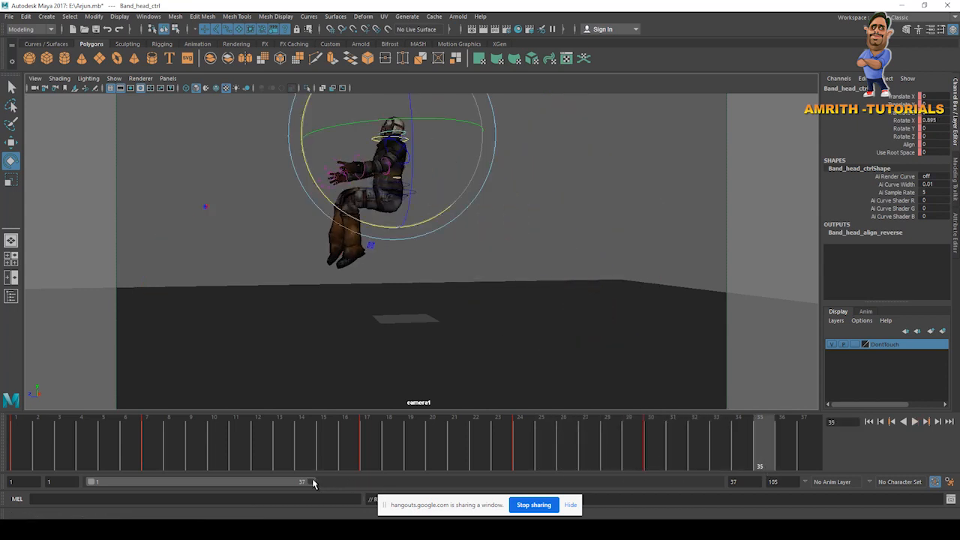
Extend the playback range to frame 105, hide the rig control curves and play the whole animation
left_click_drag(314, 483, 821, 483)
left_click(114, 78)
left_click(150, 128)
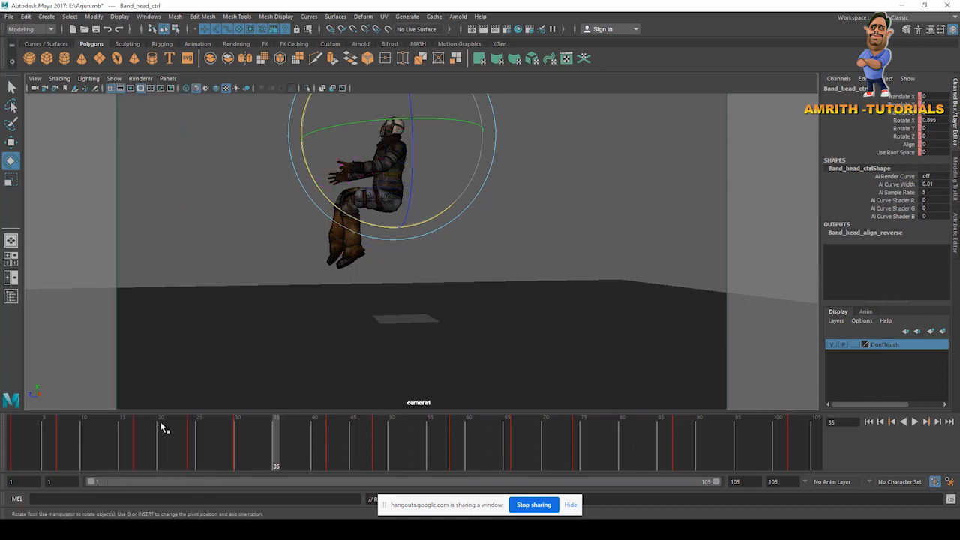
key("alt+shift+v")
left_click(923, 422)
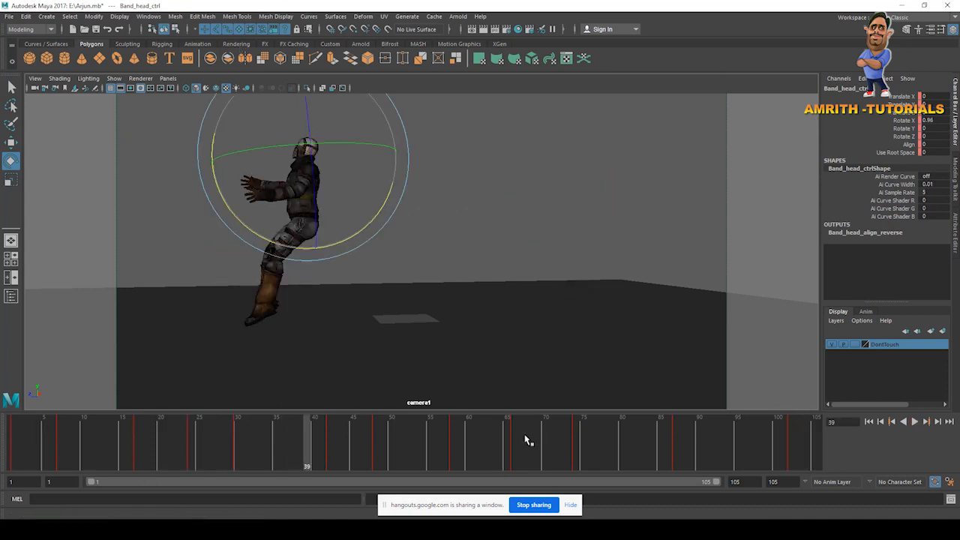
key("Escape")
Create a playblast of the full animation, review it at full-screen size and close it
right_click(481, 460)
left_click(497, 454)
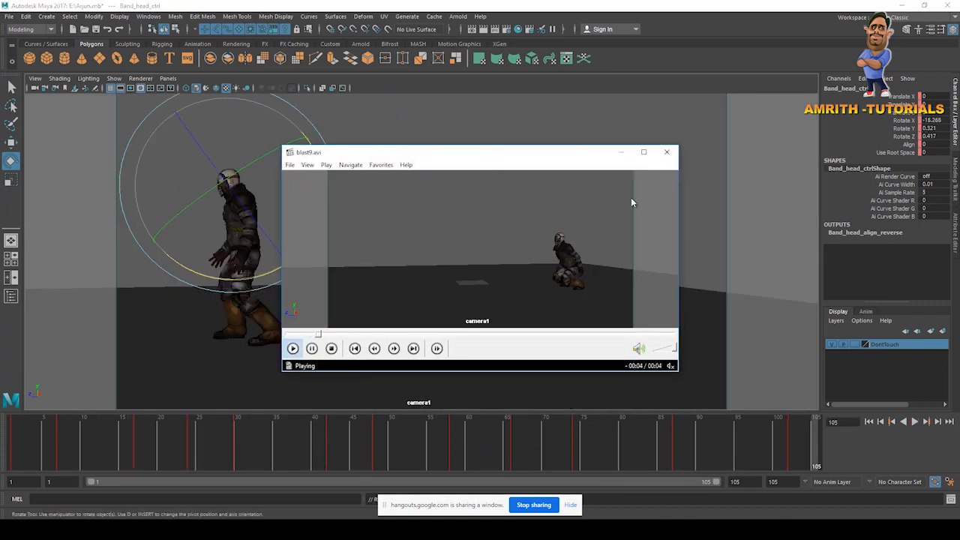
left_click(644, 155)
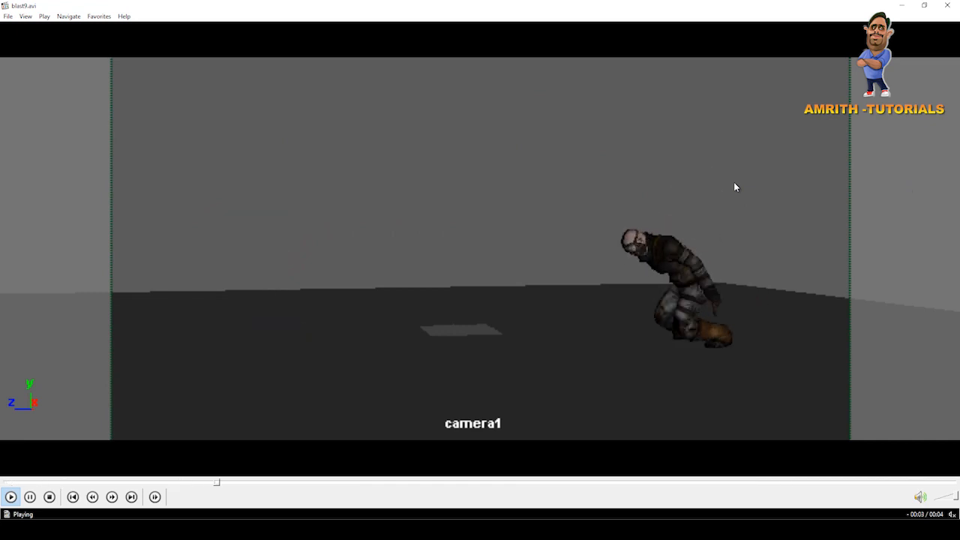
left_click(947, 6)
Play and scrub the airborne part of the jump up to frame 36
left_click_drag(218, 453, 260, 468)
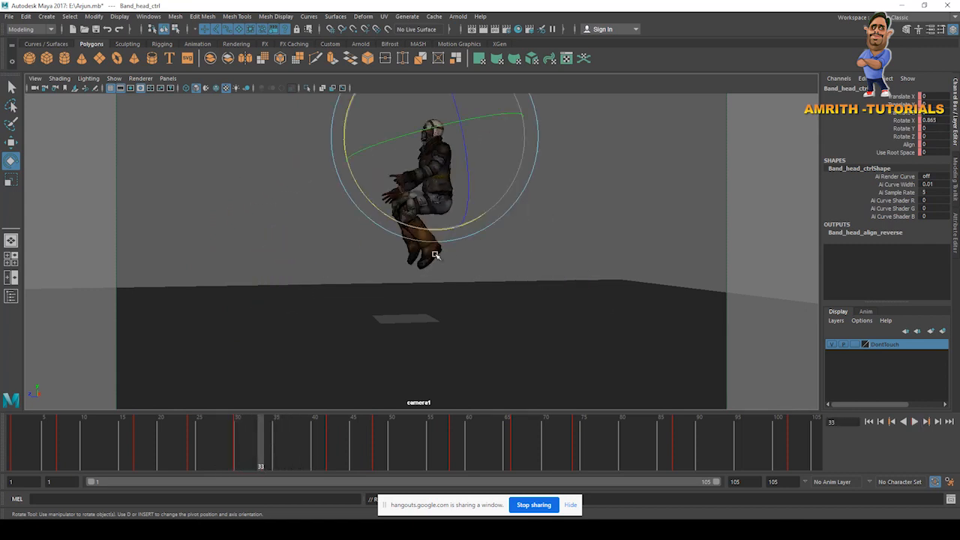
key("alt+v")
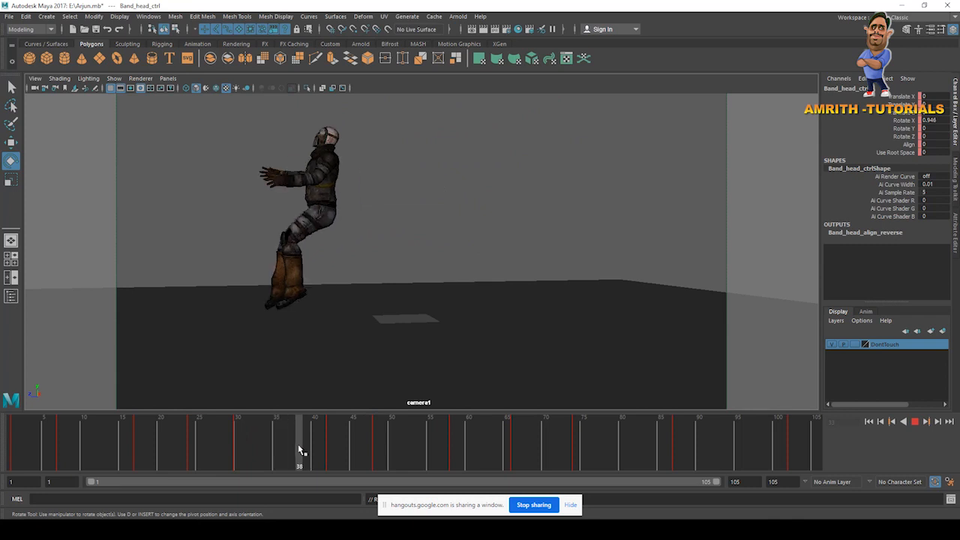
left_click_drag(304, 450, 284, 449)
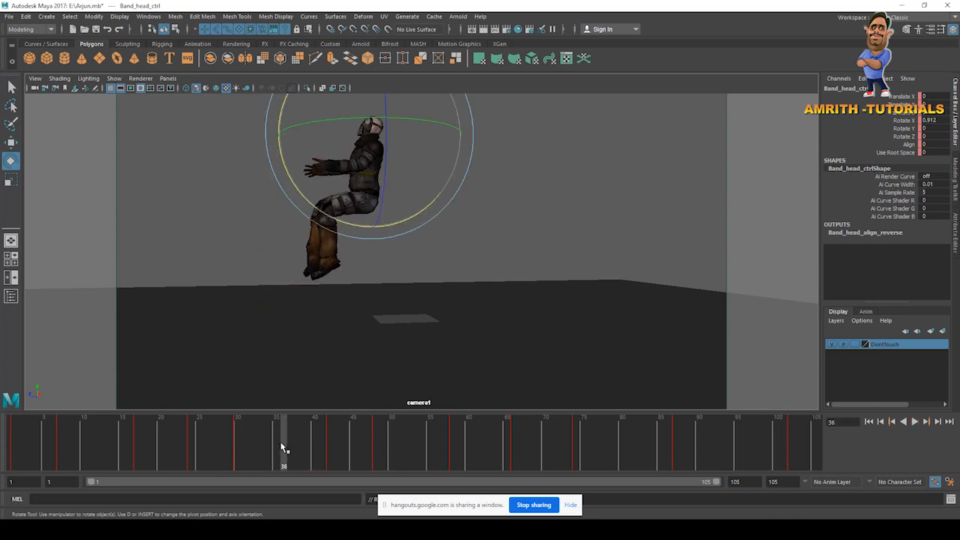
Show the rig control curves and frame the left heel control in the perspective view at frame 36
left_click(114, 78)
left_click(129, 135)
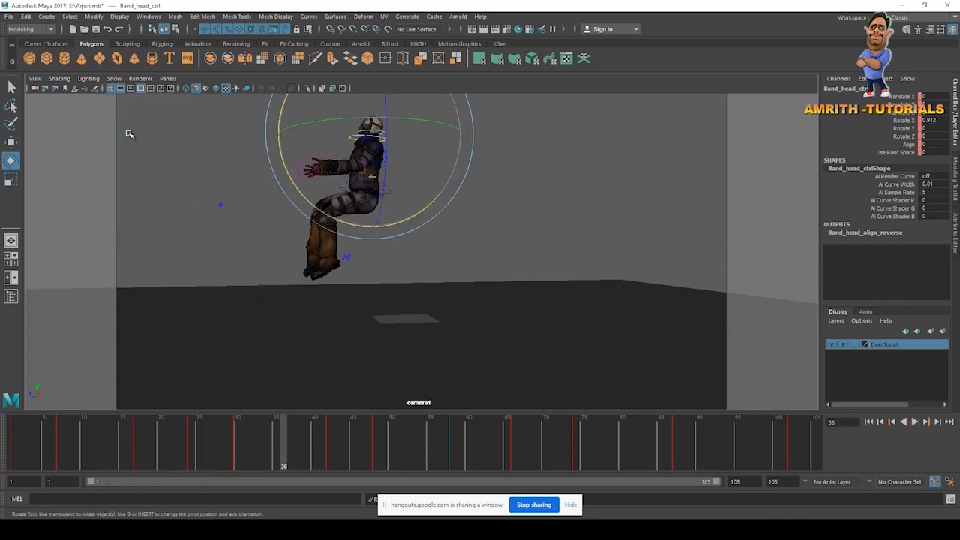
left_click(347, 258)
key("space")
key("space")
key("f")
scroll(543, 253, "down", 5)
left_click_drag(542, 254, 397, 238, "alt")
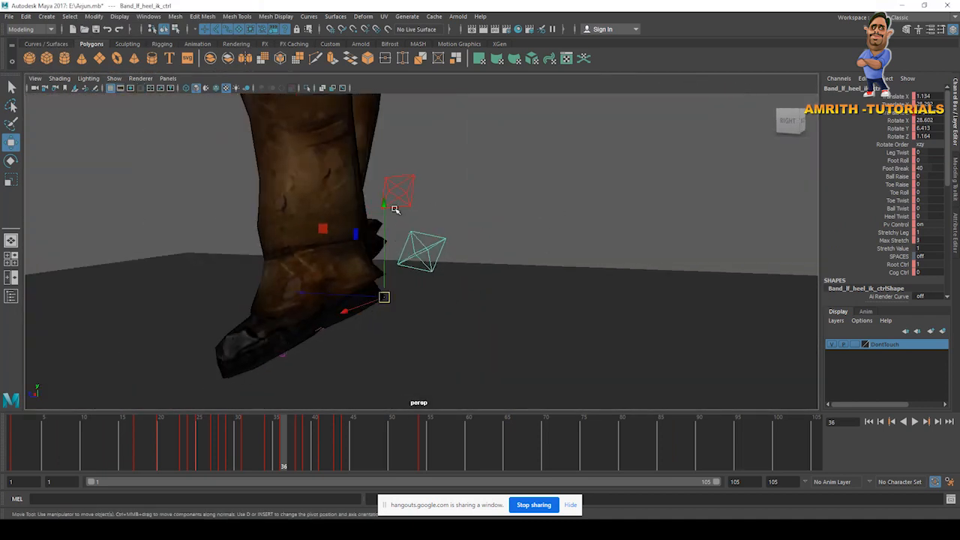
Delete the extra heel control key at frame 54 in the timeline
key("space")
key("space")
left_click_drag(234, 439, 496, 447)
right_click(490, 446)
left_click(507, 326)
Scrub the heel controls' motion through the landing at frame 44 and back to the take-off around frame 29
left_click(324, 440)
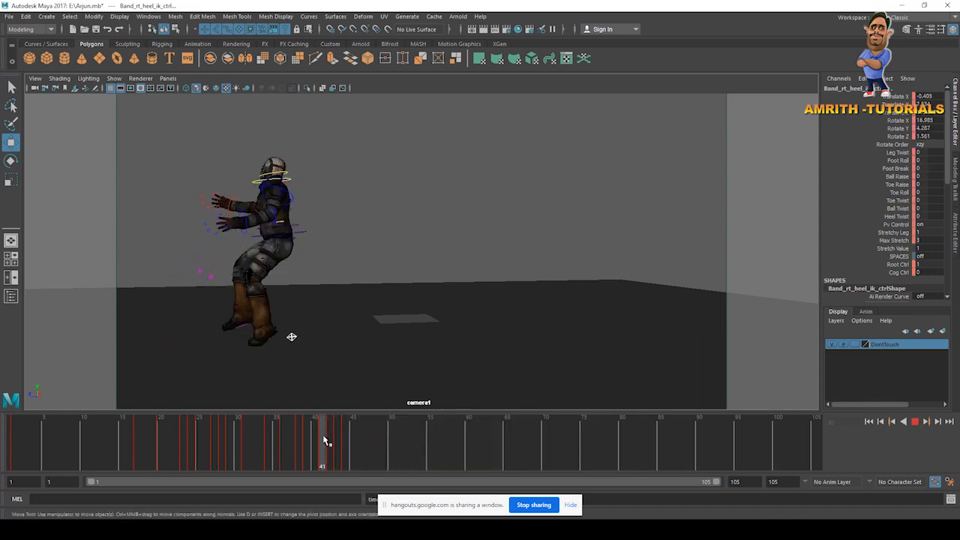
left_click_drag(324, 440, 349, 442)
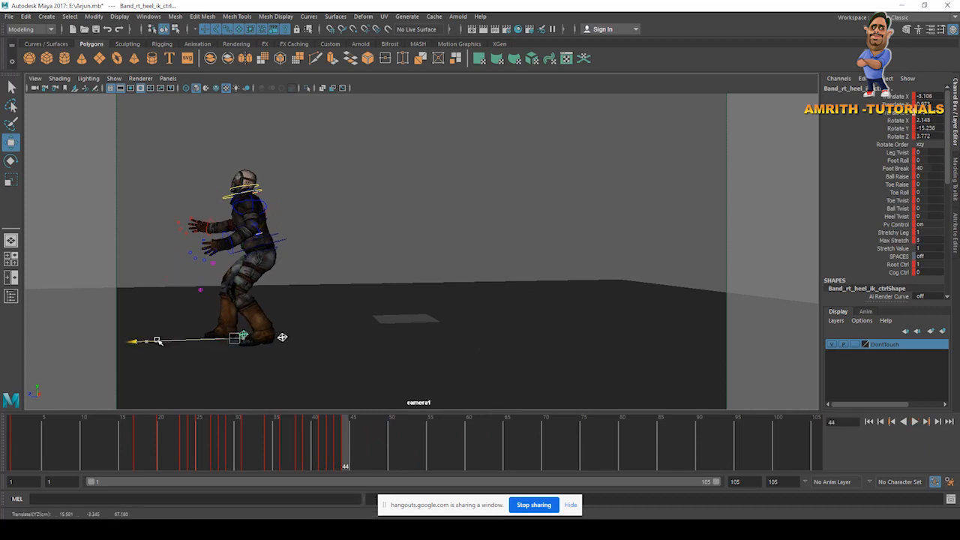
left_click_drag(304, 455, 230, 441)
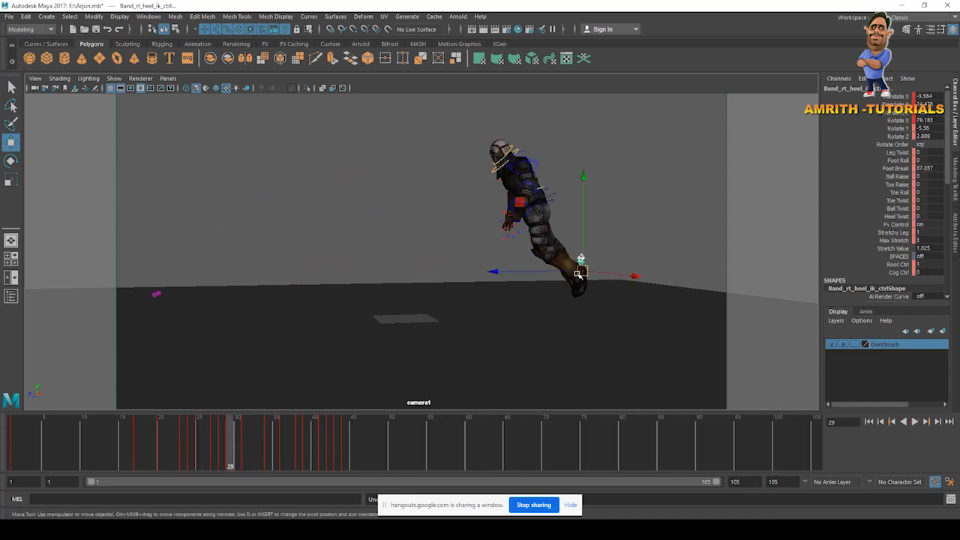
left_click_drag(221, 445, 242, 455)
left_click(219, 448)
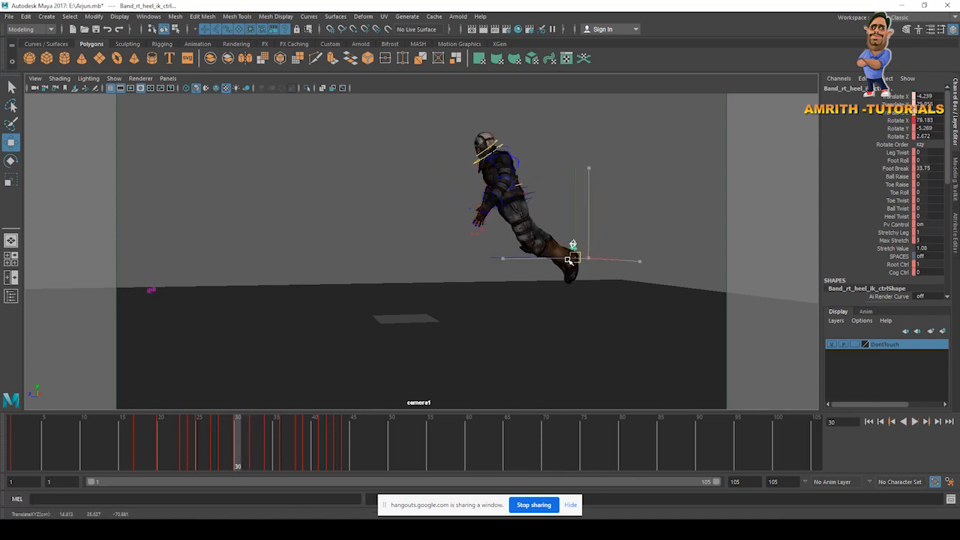
Refine the positions of the right and left heel controls at frame 30 in the perspective view
key("space")
key("space")
key("f")
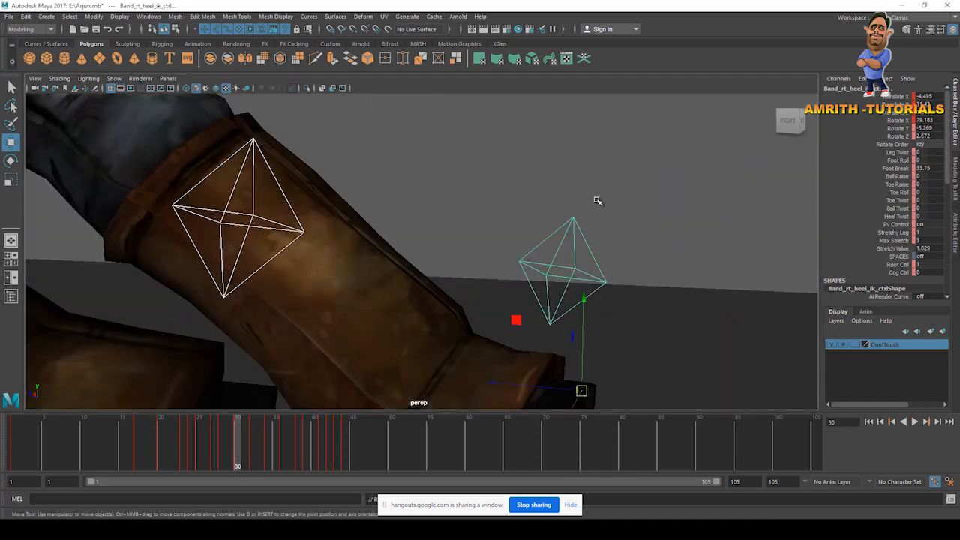
right_click_drag(527, 300, 167, 127, "alt")
left_click_drag(375, 264, 452, 275, "alt")
left_click(402, 261)
left_click(465, 261)
right_click_drag(452, 275, 315, 185, "alt")
left_click_drag(315, 185, 424, 267, "alt")
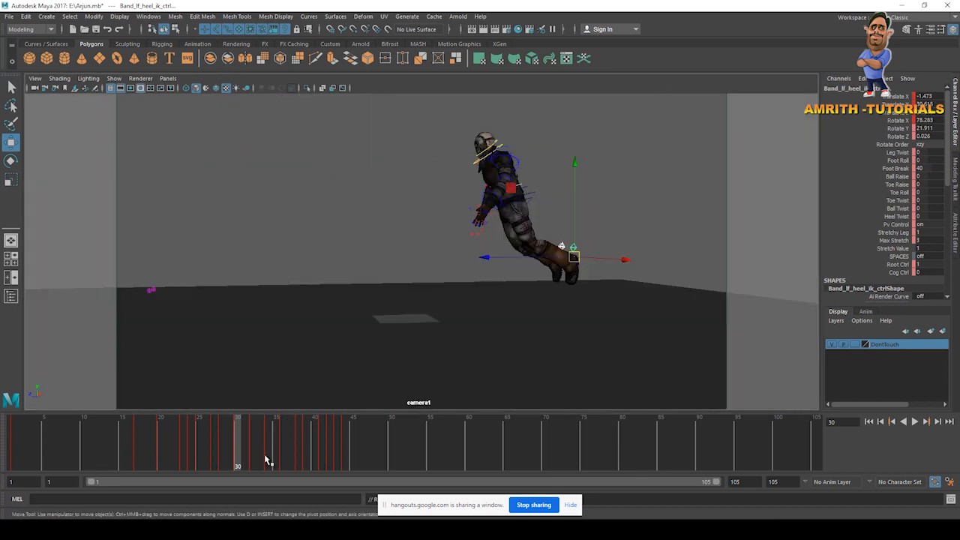
Delete the heel control keys around frame 36 and bring up the perspective view
left_click_drag(265, 456, 289, 450)
right_click(282, 448)
left_click(303, 325)
left_click(324, 311)
key("space")
key("space")
Reposition the right heel control at frame 37 and rotate it to a Rotate X of about -18.7
left_click_drag(457, 215, 425, 258, "alt")
left_click_drag(442, 305, 567, 266, "alt")
left_click(615, 261)
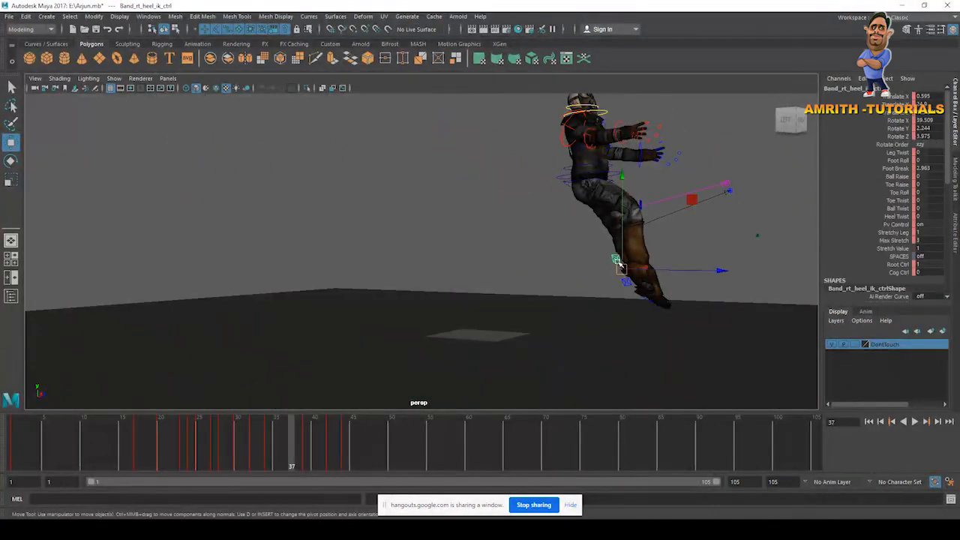
left_click_drag(626, 280, 549, 283, "alt")
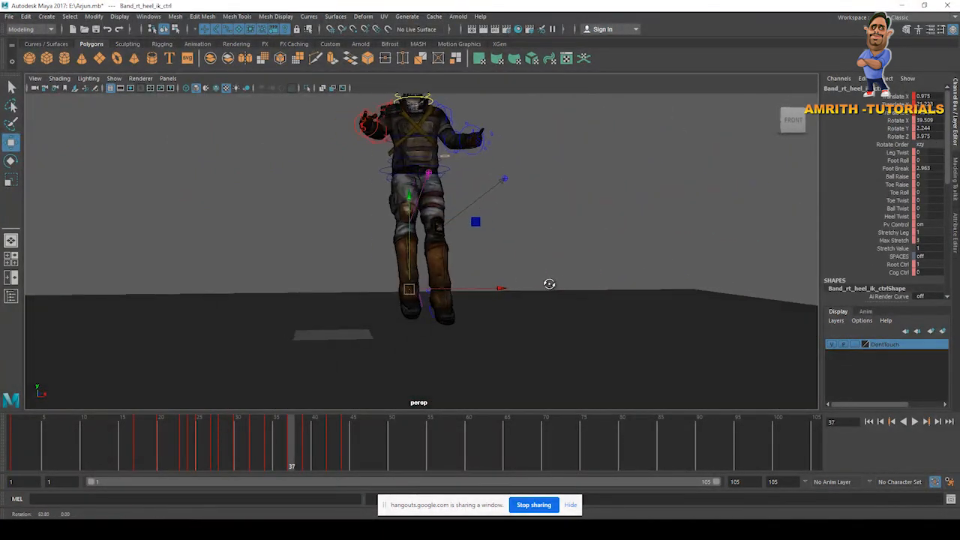
key("e")
left_click_drag(428, 237, 307, 270)
key("w")
Select the left heel control at frame 37 and rotate it to tilt the foot for the descent
left_click(246, 283)
left_click(247, 283)
left_click_drag(253, 288, 345, 315, "alt")
key("e")
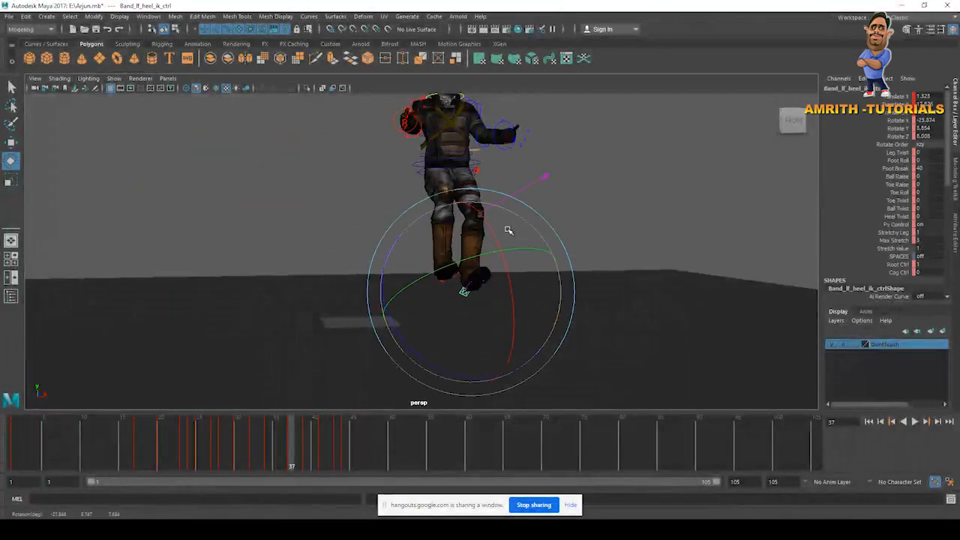
left_click_drag(508, 230, 499, 248)
left_click_drag(499, 247, 466, 272, "alt")
key("w")
key("space")
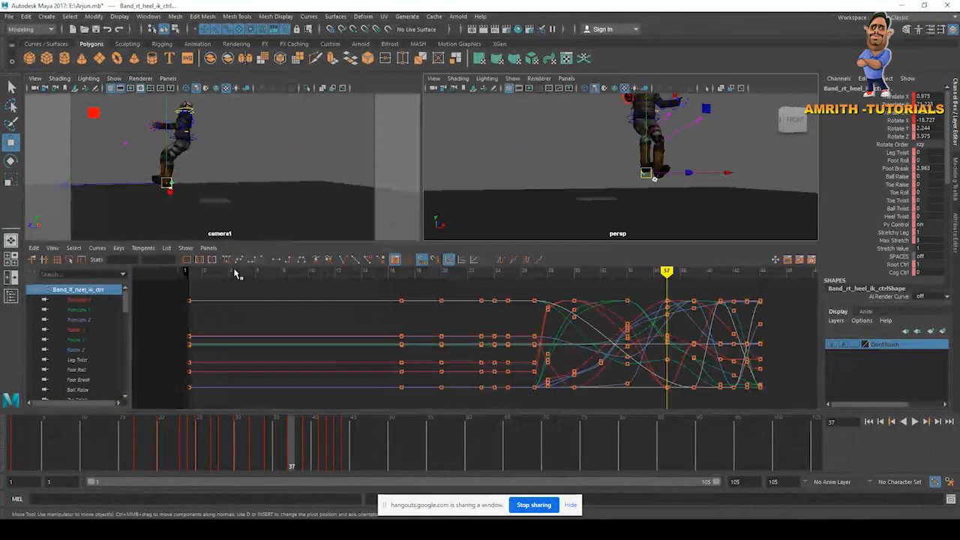
key("space")
Rotate and move the heel controls at frame 39, nudge them near frame 33, and scrub through the landing to frame 52
left_click_drag(288, 434, 309, 453)
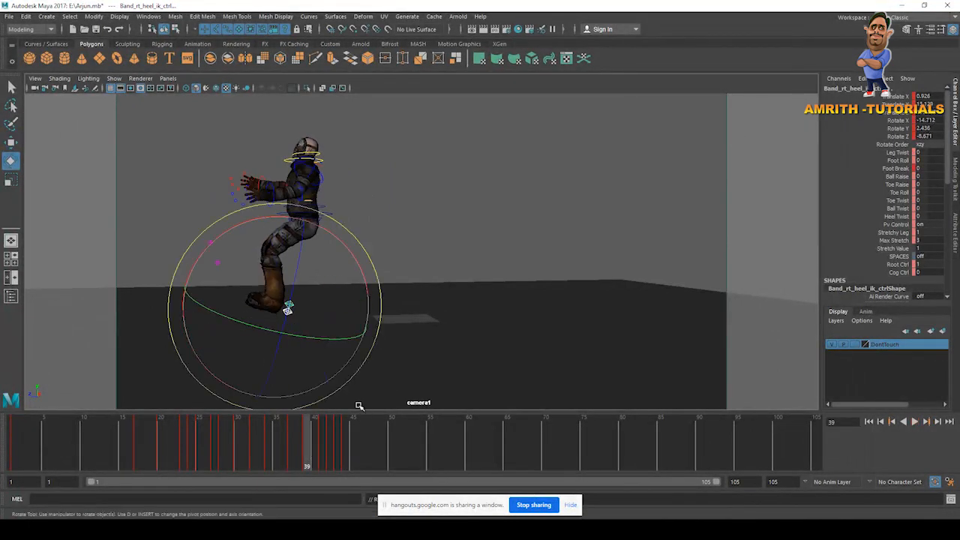
left_click_drag(282, 338, 286, 321)
key("w")
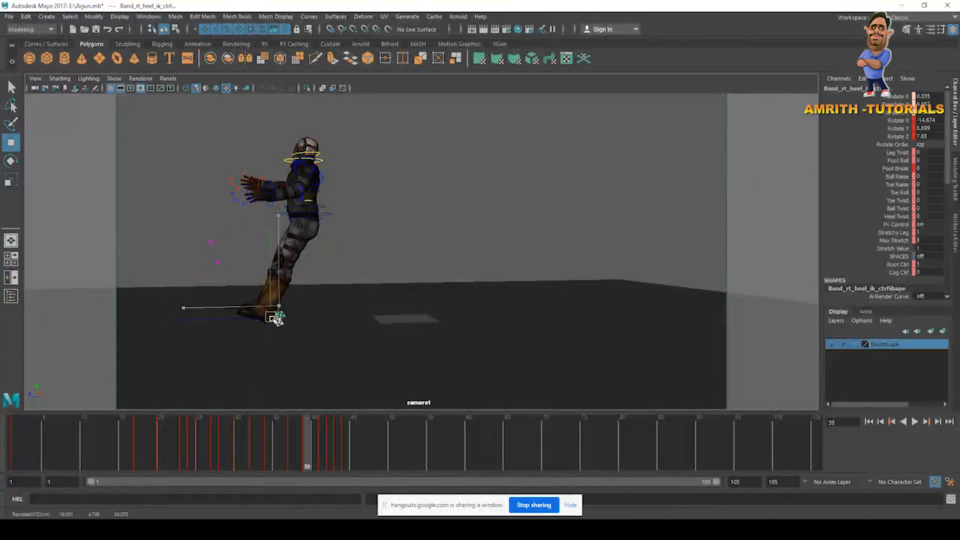
left_click_drag(306, 447, 262, 429)
left_click_drag(450, 239, 443, 250)
left_click_drag(257, 450, 406, 457)
Hide the rig control curves, create a new playblast and review it at full-screen size
left_click(109, 80)
left_click(137, 130)
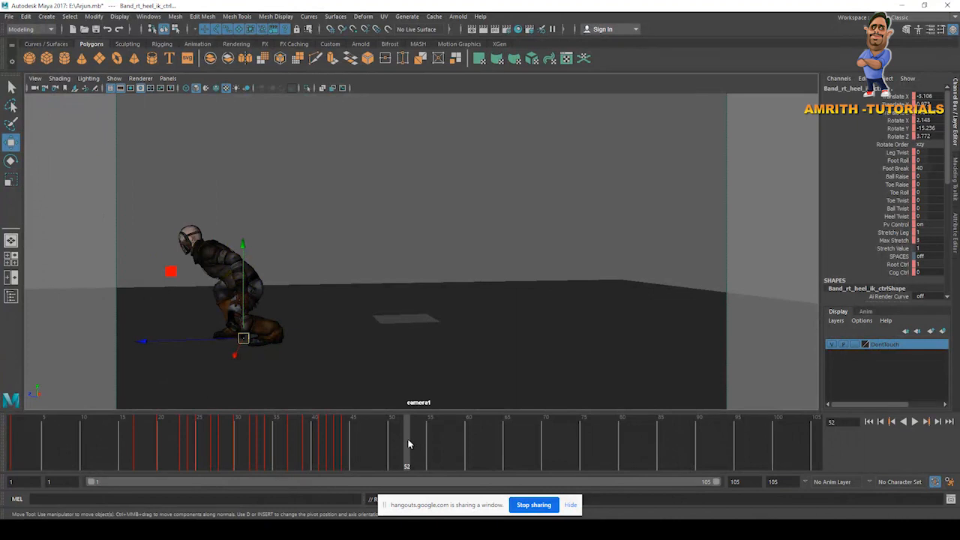
right_click(407, 443)
left_click(418, 441)
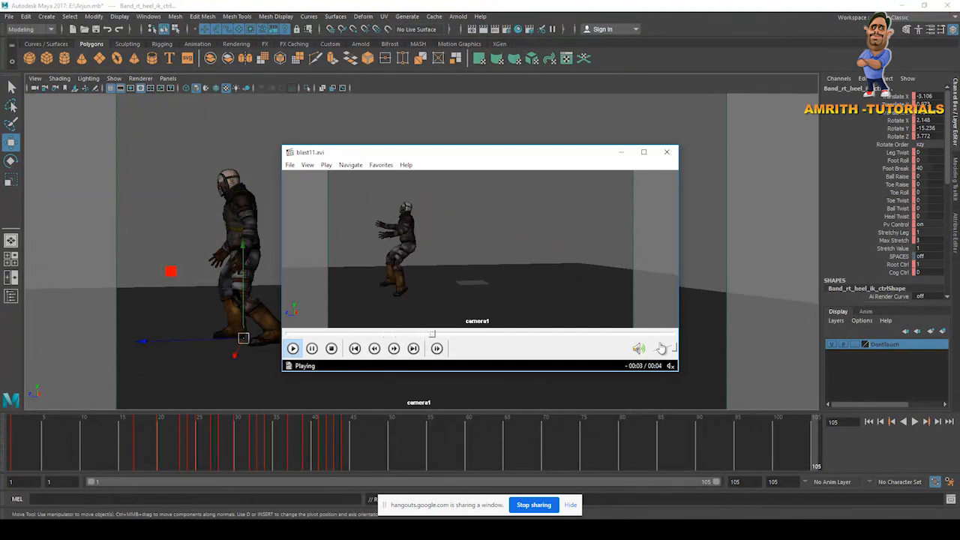
left_click(643, 153)
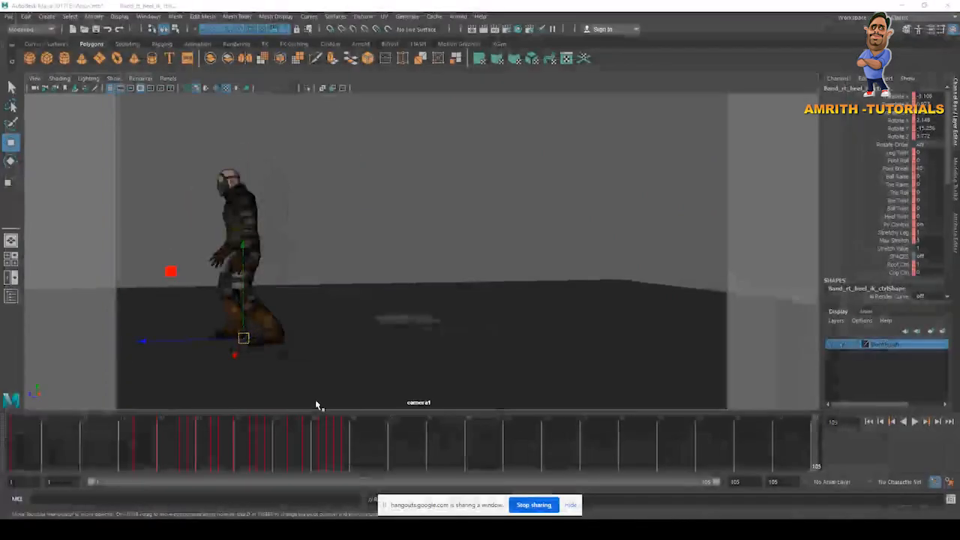
Select the left heel control and examine the character's descent around frames 39 to 42
mouse_move(316, 431)
left_mouse_down()
mouse_move(287, 431)
mouse_move(333, 432)
mouse_move(322, 444)
mouse_move(273, 445)
mouse_move(334, 443)
left_mouse_up()
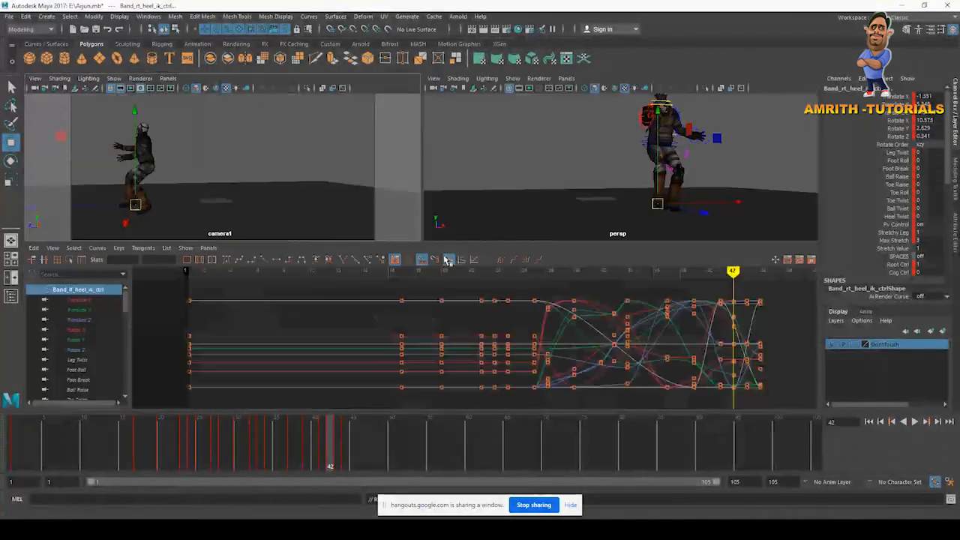
key("space")
key("space")
key("space")
left_click_drag(495, 298, 530, 303, "alt")
left_click(565, 343)
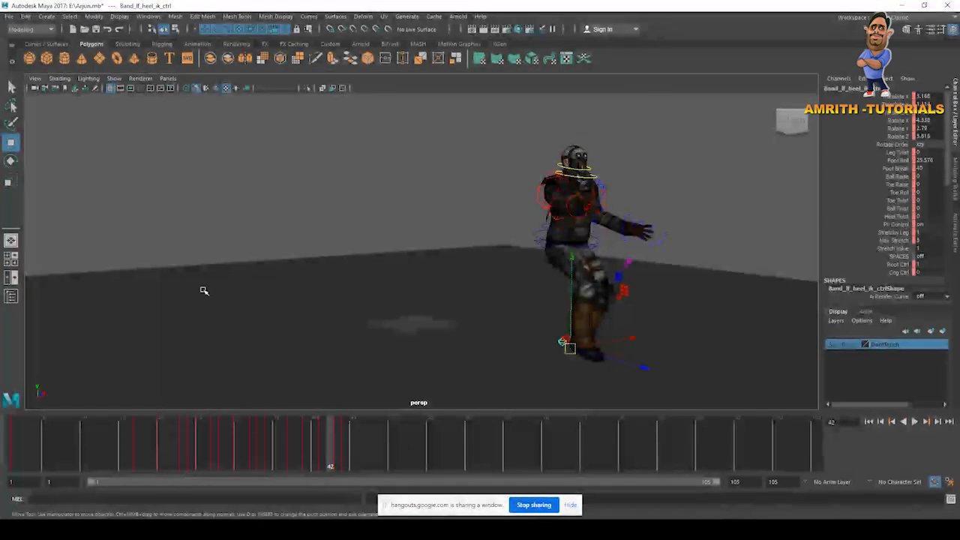
key("space")
key("space")
key("space")
key("space")
mouse_move(298, 453)
left_mouse_down()
mouse_move(322, 452)
mouse_move(308, 451)
left_mouse_up()
key("e")
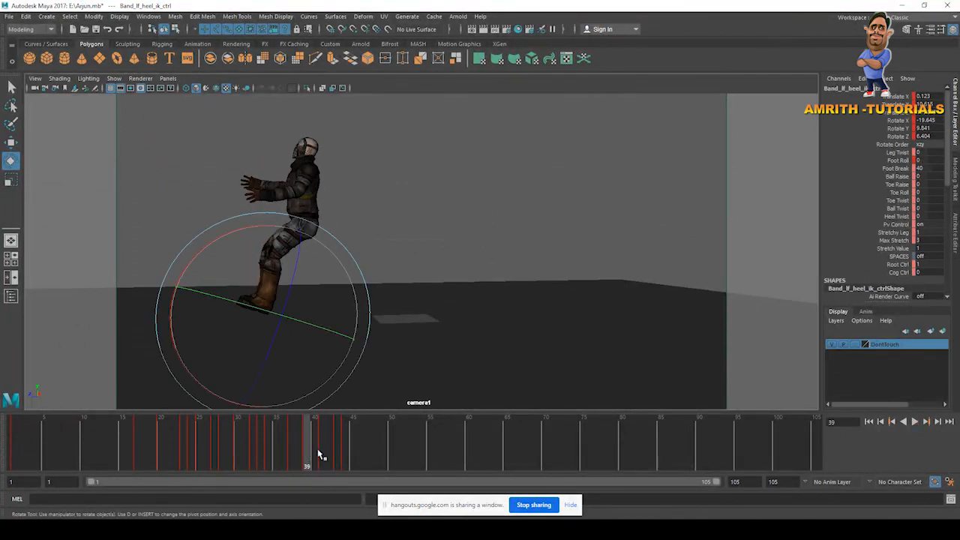
left_click(321, 452)
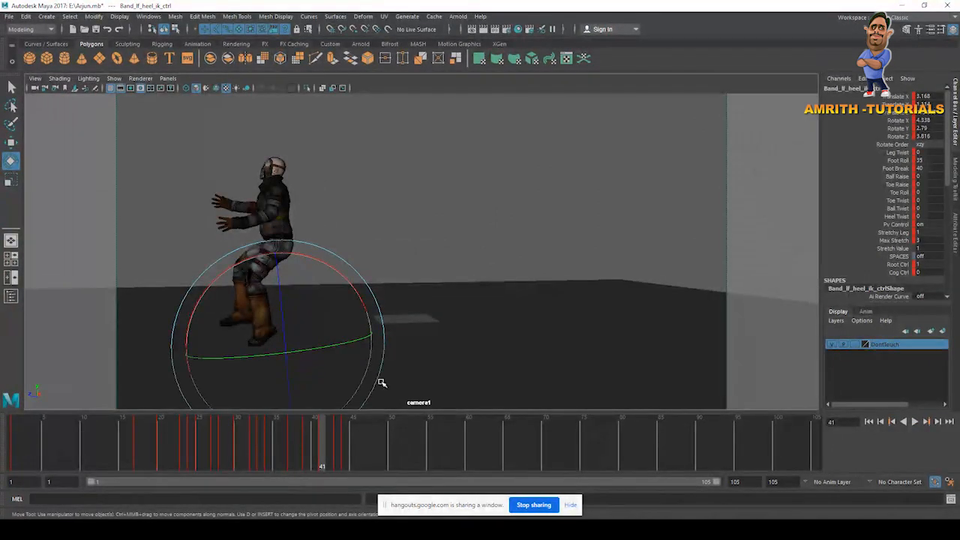
left_click_drag(382, 382, 370, 398)
key("ctrl+z")
Select the right heel control at frame 41 and reposition it for the descent
key("space")
key("space")
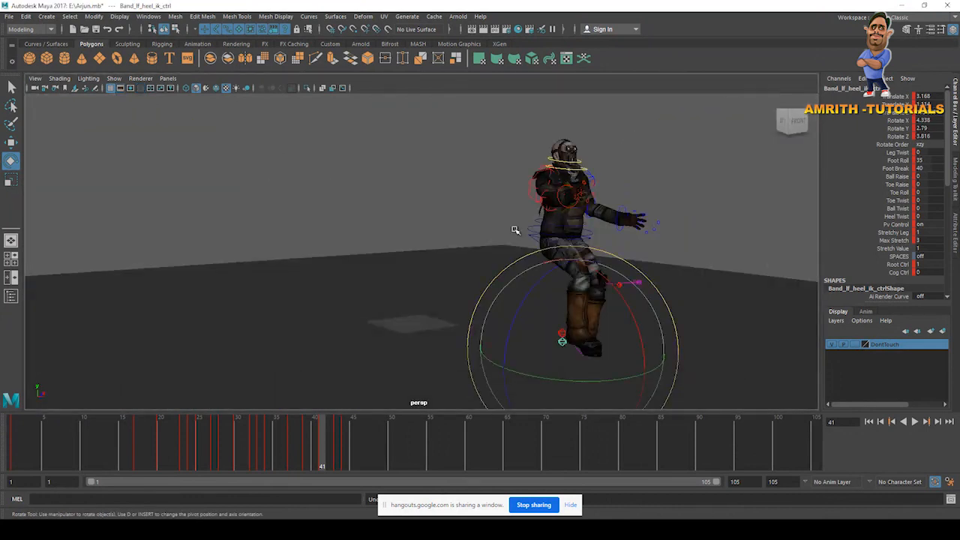
middle_click_drag(514, 230, 458, 210, "alt")
key("w")
left_click(506, 297)
key("e")
left_click_drag(506, 326, 507, 272, "alt")
left_click_drag(438, 313, 503, 311, "alt")
key("w")
left_click_drag(564, 275, 572, 284)
key("space")
key("space")
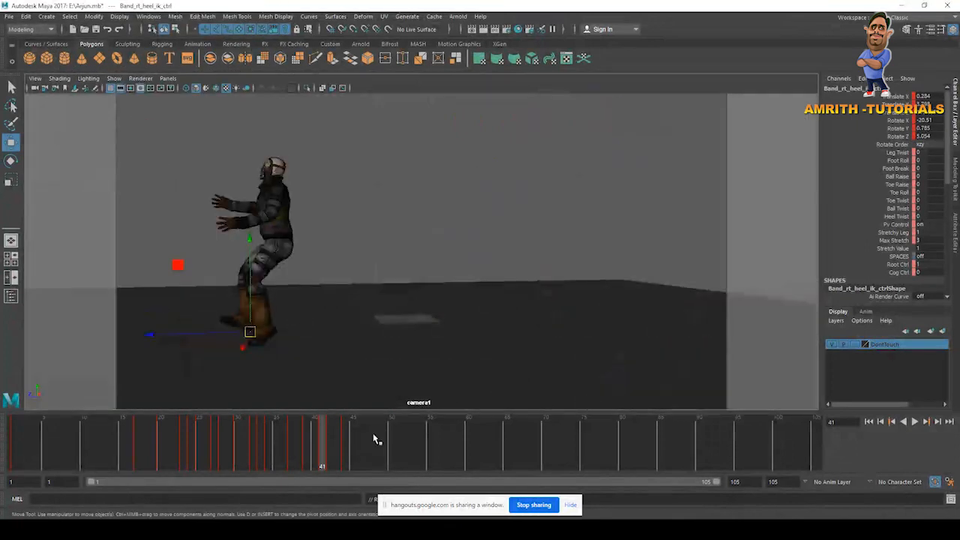
Delete the right heel control's key at frame 42 and return to frame 41
key("alt+v")
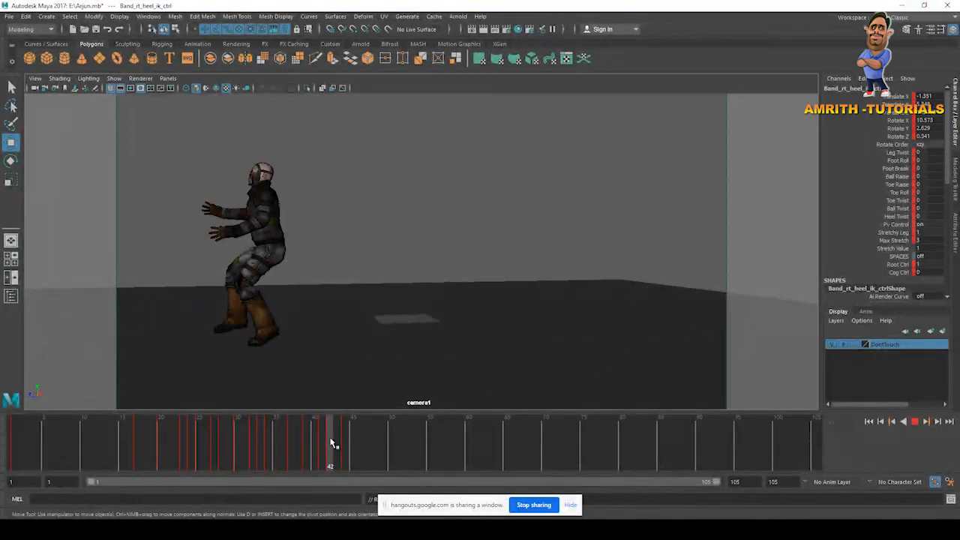
right_click(339, 440)
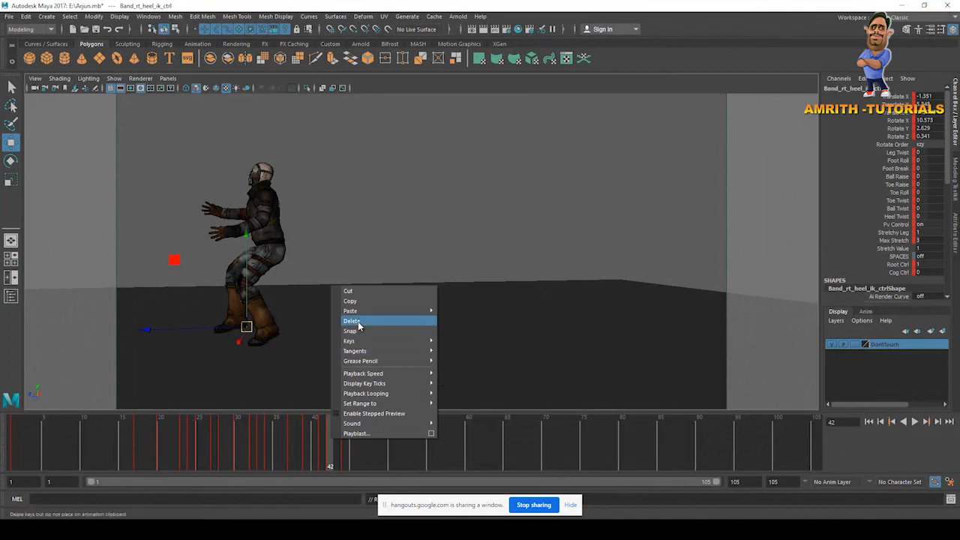
left_click(358, 322)
mouse_move(334, 444)
left_mouse_down()
mouse_move(312, 444)
mouse_move(358, 445)
mouse_move(306, 445)
mouse_move(321, 444)
left_mouse_up()
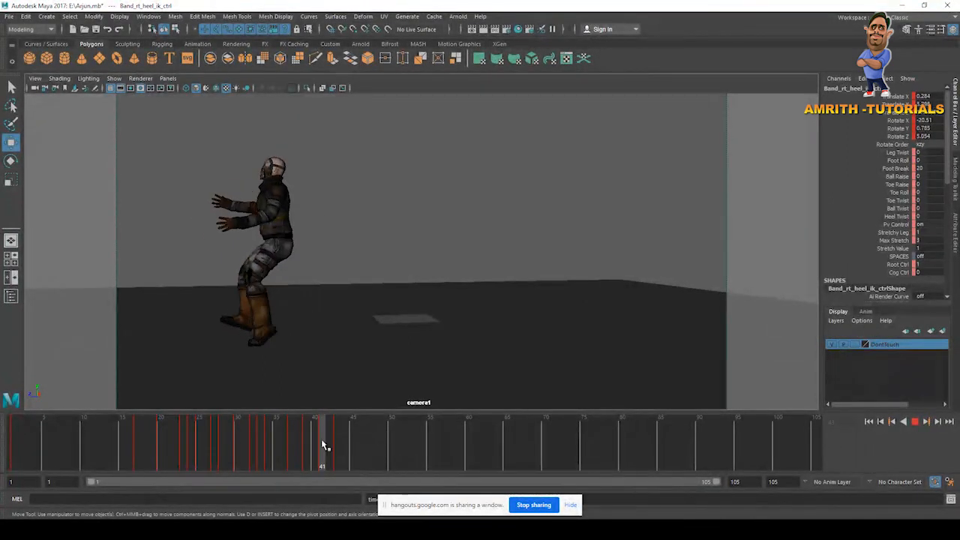
key("e")
left_click_drag(339, 380, 315, 406)
key("ctrl+z")
Select the left heel control at frame 41, set its Foot Roll to 0 and rotate it to a Rotate X of about -19.8
key("space")
key("space")
left_click_drag(502, 259, 344, 286, "alt")
left_click(269, 298)
key("w")
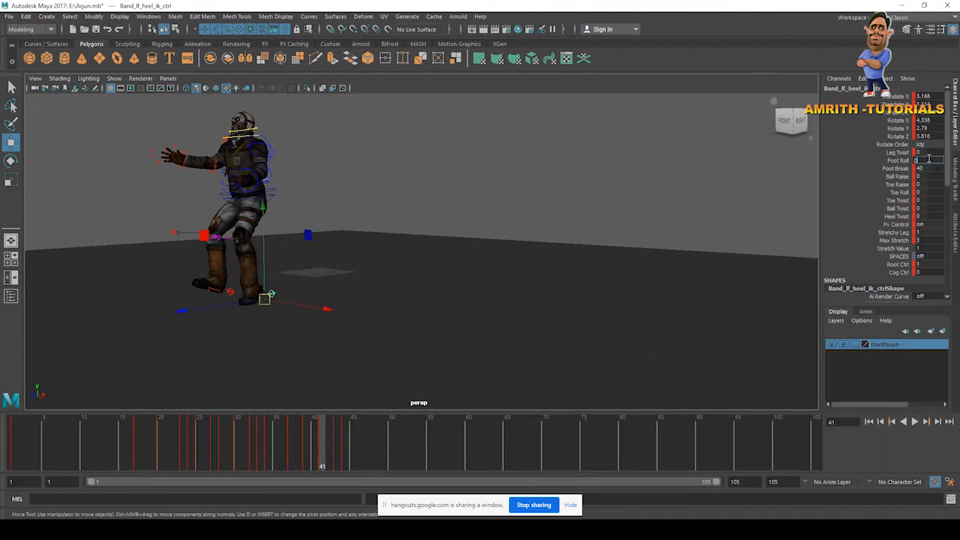
left_click_drag(534, 223, 335, 295, "alt")
key("e")
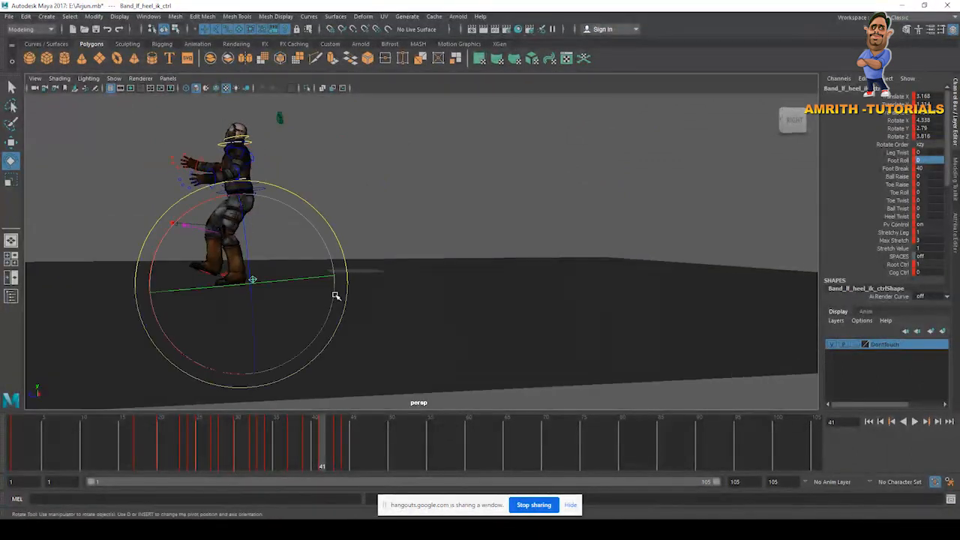
left_click_drag(332, 340, 274, 337)
key("w")
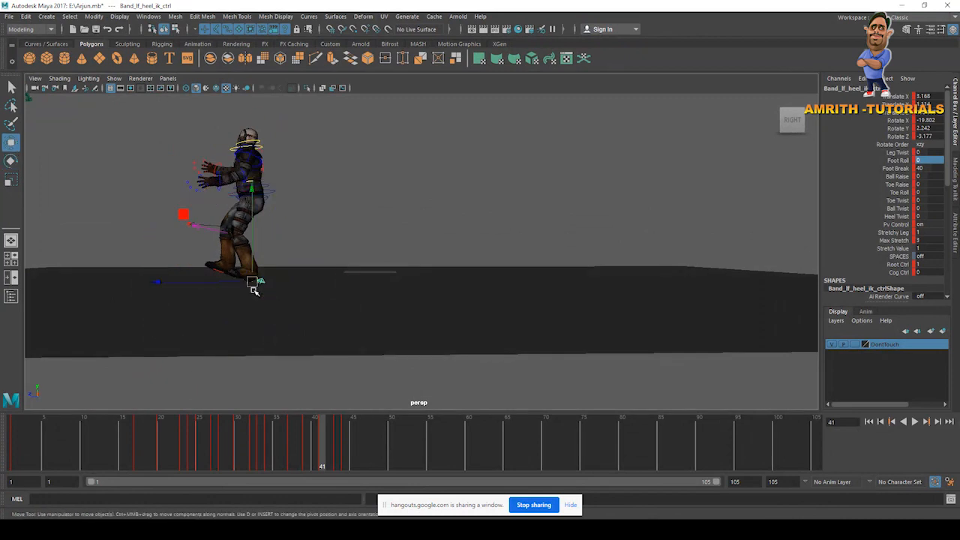
Delete the left heel control's key at frame 43 and rotate the control to tilt the foot
key("space")
mouse_move(334, 446)
left_mouse_down()
mouse_move(343, 445)
mouse_move(317, 438)
mouse_move(354, 444)
mouse_move(320, 440)
mouse_move(338, 444)
left_mouse_up()
right_click(339, 447)
left_click(370, 336)
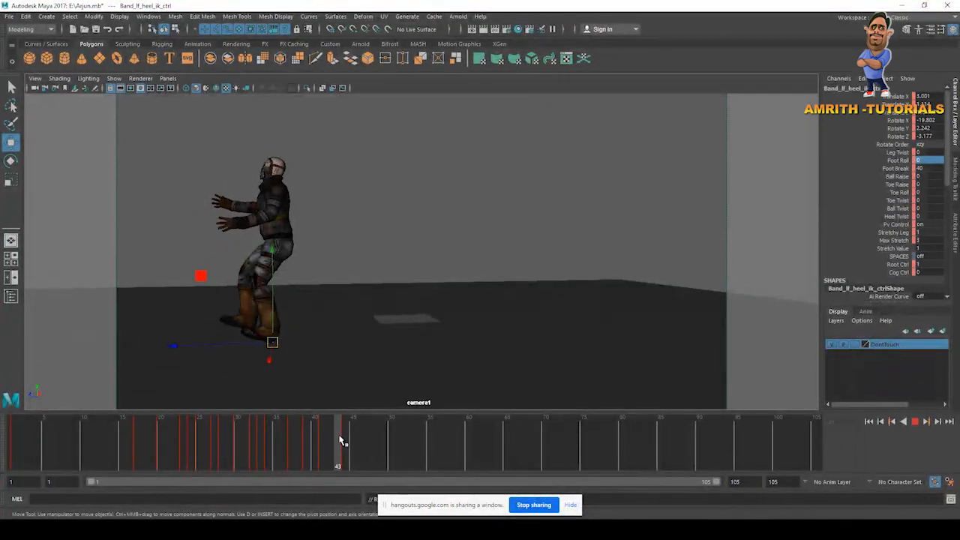
key("e")
left_click_drag(180, 333, 192, 375)
Delete the left heel's key at frame 41 and re-pose the control there with a Rotate X of about -15.8
left_click_drag(292, 450, 320, 439)
right_click(320, 439)
left_click(355, 322)
key("w")
key("e")
left_click_drag(188, 332, 258, 343)
key("w")
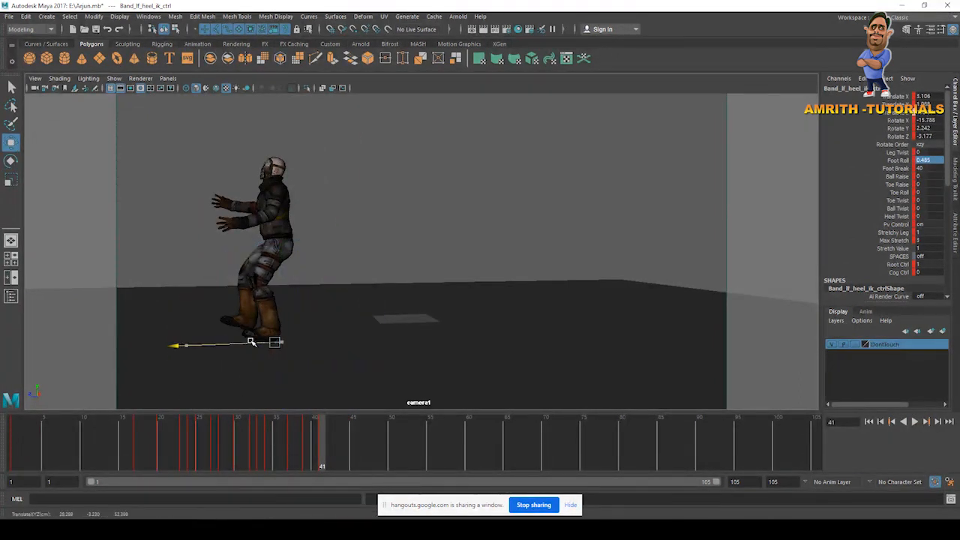
Rotate the left heel control at frame 44 to a Rotate X of about -1.8 for the landing
left_click_drag(328, 439, 343, 446)
key("e")
left_click_drag(180, 342, 186, 380)
left_click_drag(311, 450, 346, 446)
key("w")
Select the right heel control and shift its landing key from frame 43 to frame 44
key("space")
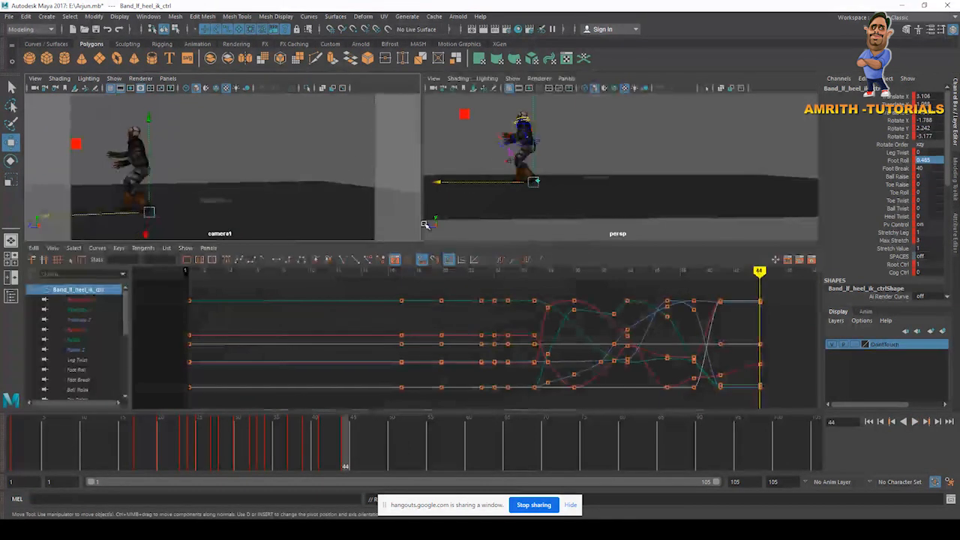
key("space")
left_click_drag(403, 238, 448, 373, "alt")
middle_click_drag(201, 242, 371, 310, "alt")
left_click_drag(370, 310, 279, 299, "alt")
key("space")
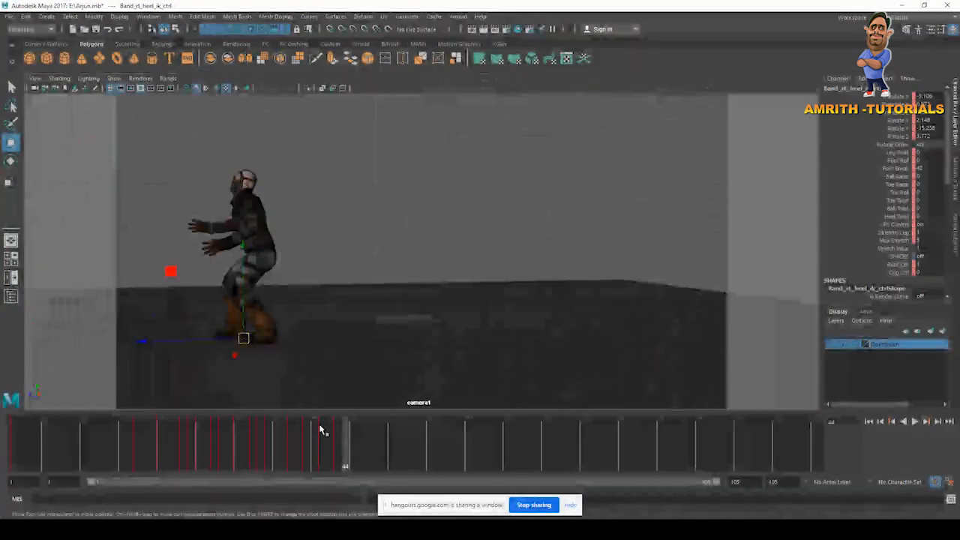
left_click(322, 441)
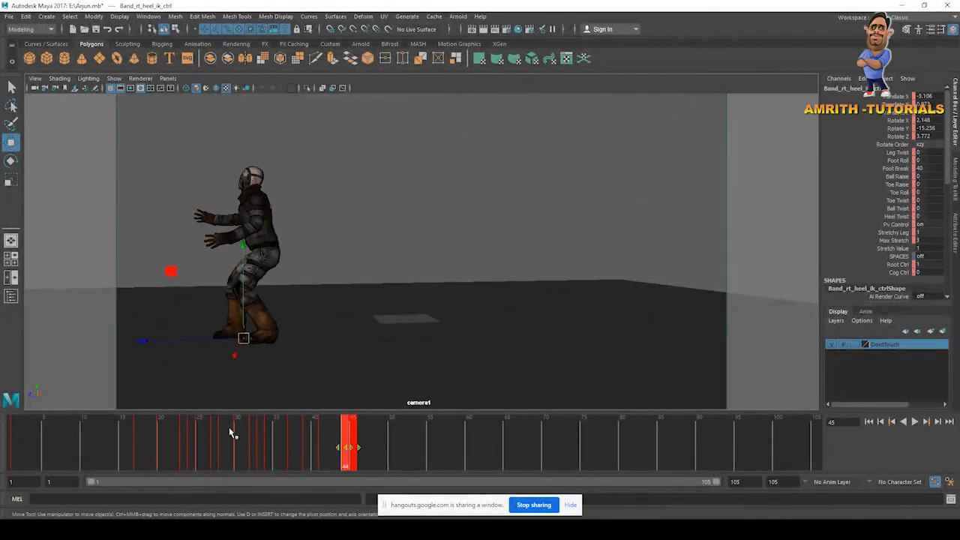
Reposition and rotate the right heel control at frame 41, checking the landing in playback
key("alt+v")
left_click(319, 430)
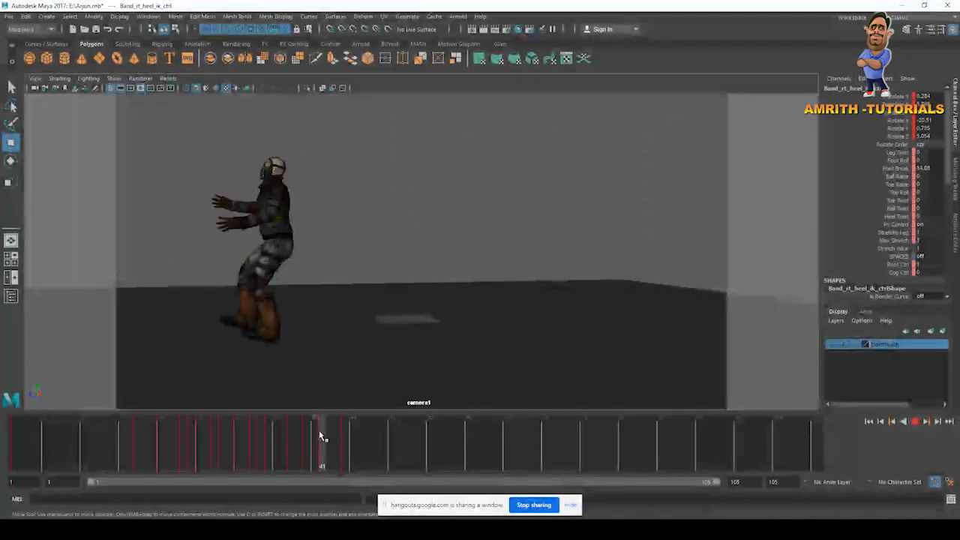
key("e")
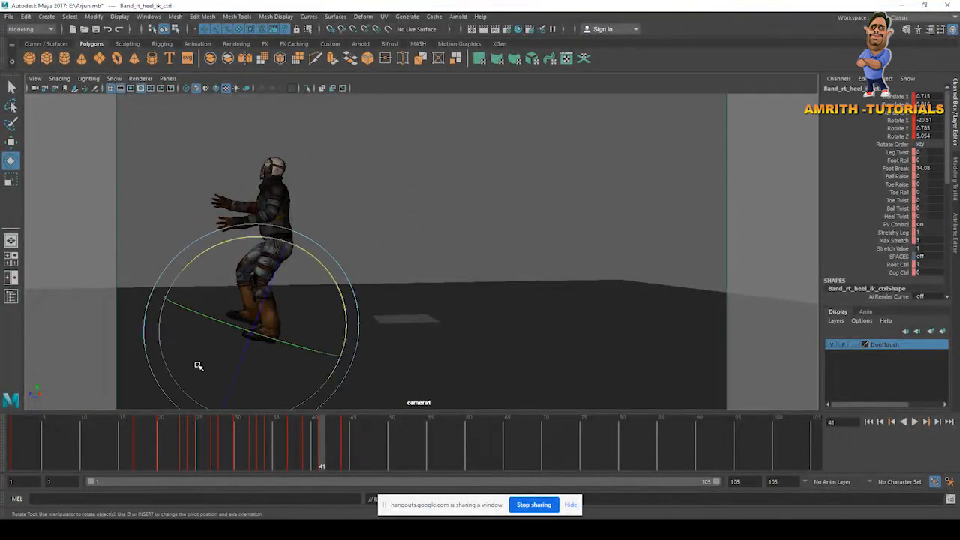
key("alt+v")
mouse_move(379, 461)
left_mouse_down()
mouse_move(300, 450)
mouse_move(395, 457)
left_mouse_up()
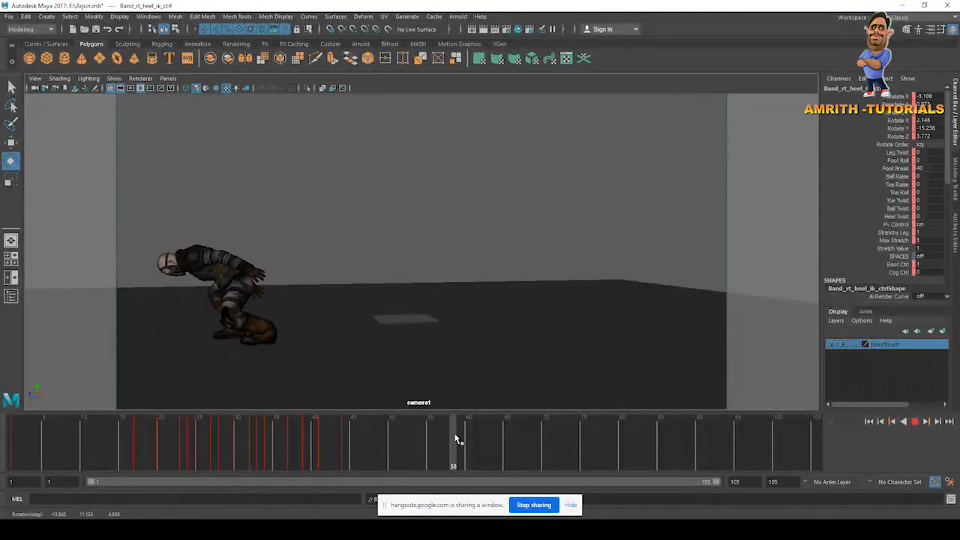
Play the animation from frame 1 and scrub through the character's final rise to frame 83
key("alt+shift+v")
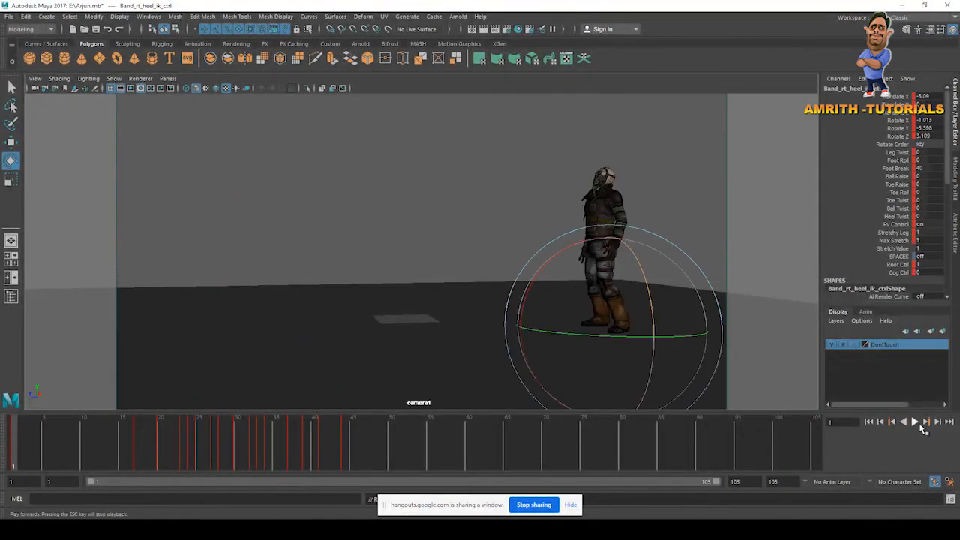
left_click(921, 424)
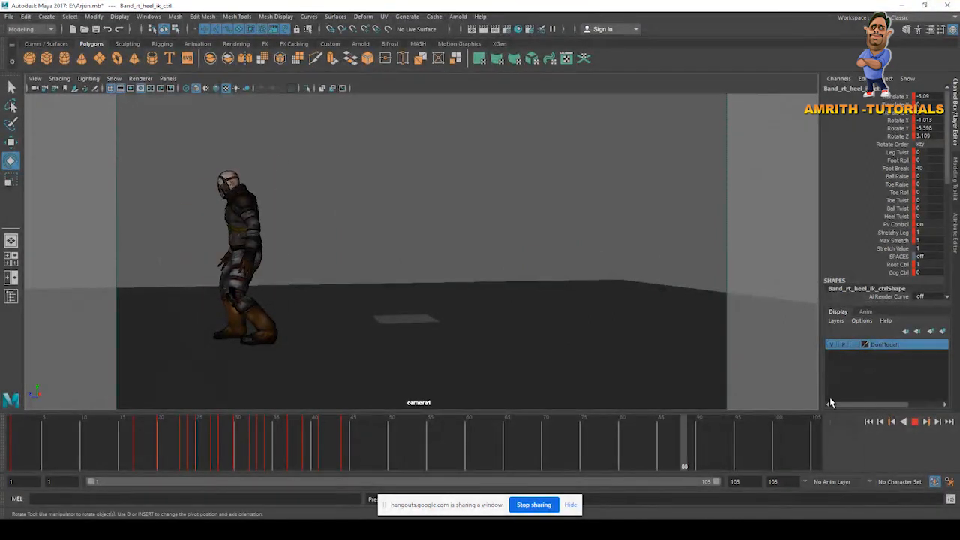
left_click_drag(549, 429, 643, 430)
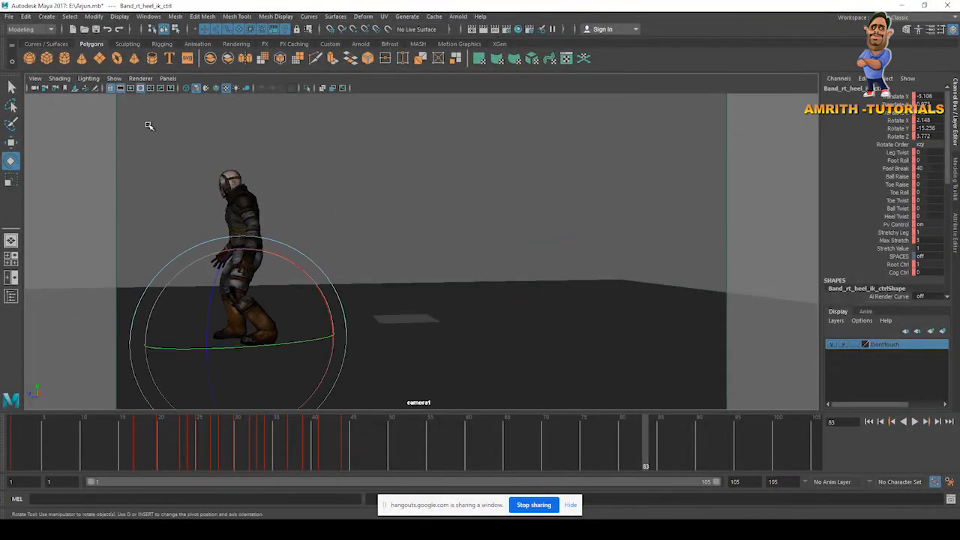
Show the rig control curves and select the left hand, forearm and upper-arm controls
left_click(114, 80)
left_click(127, 127)
key("w")
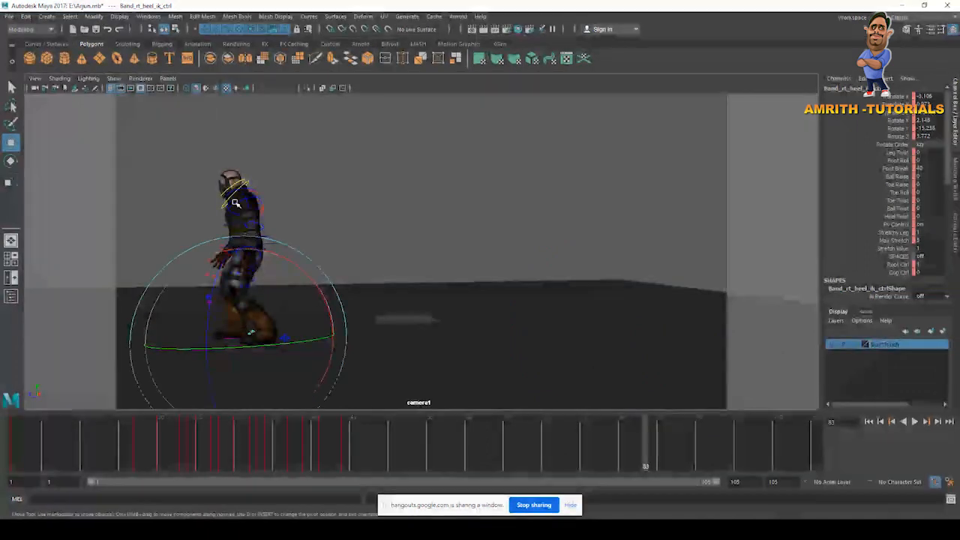
left_click(255, 248)
left_click(277, 227)
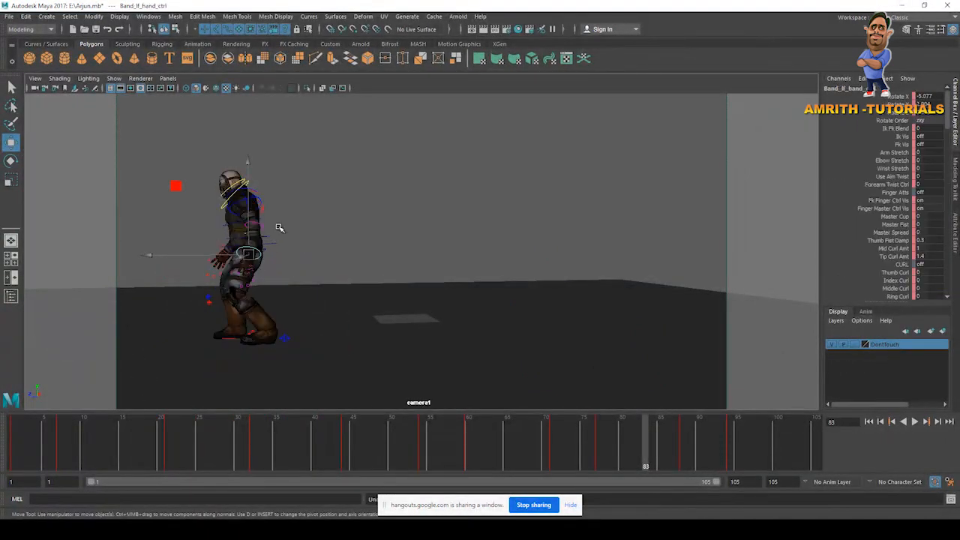
left_click(342, 202)
left_click(253, 253)
left_click(262, 225)
left_click(255, 196)
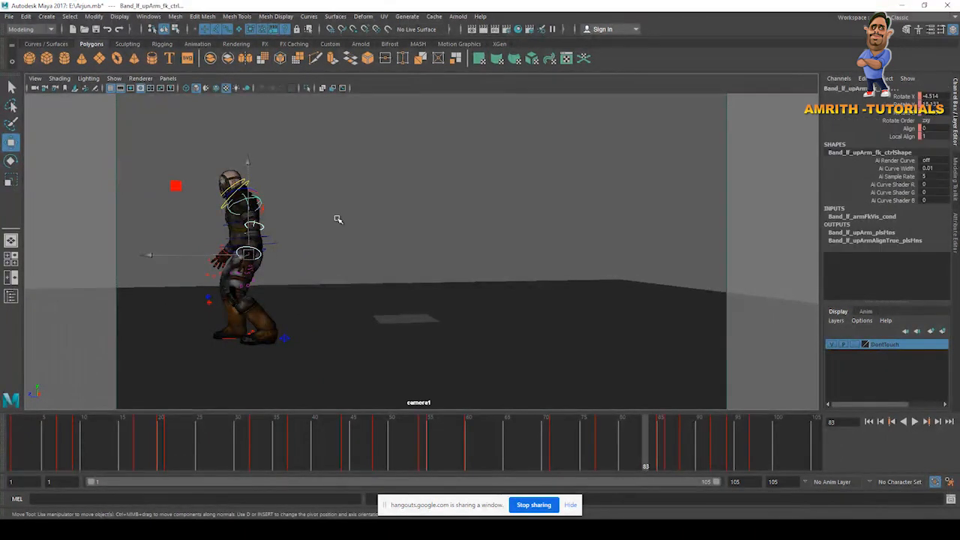
Retime the left arm's keys after frame 85, spacing them out to end at frame 100, and scrub through the settle
left_click_drag(538, 443, 596, 441)
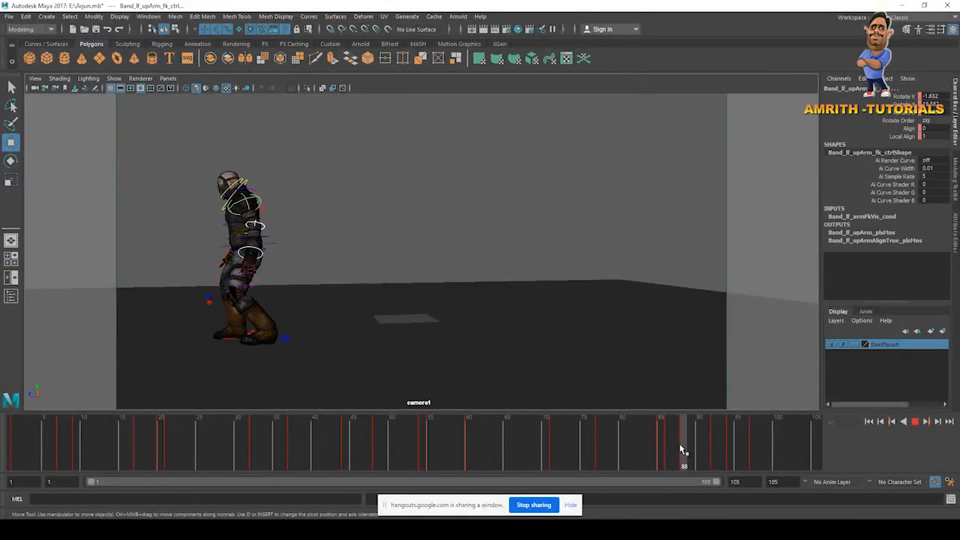
left_click_drag(666, 444, 735, 455, "shift")
left_click(737, 454)
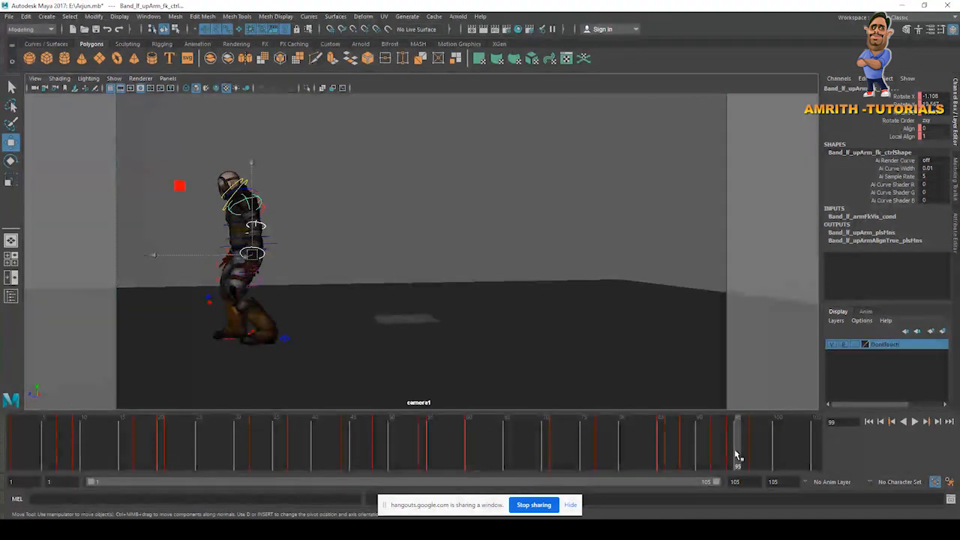
left_click_drag(667, 450, 728, 451, "shift")
left_click(673, 444)
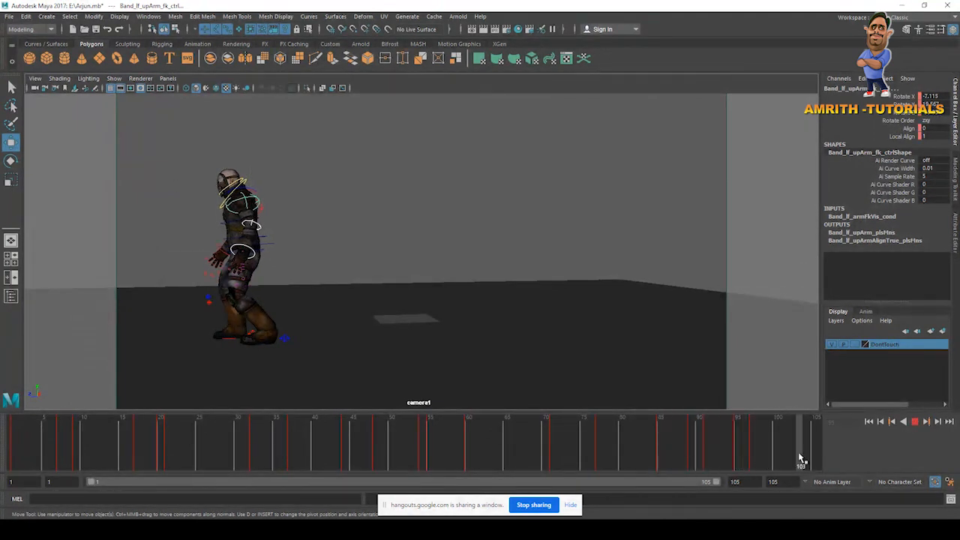
left_click_drag(630, 435, 775, 447)
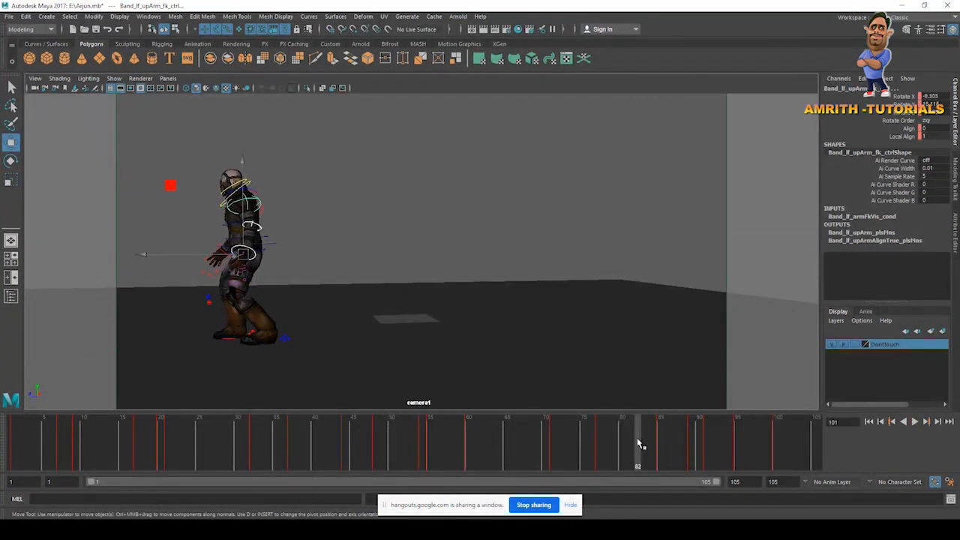
mouse_move(587, 446)
left_mouse_down()
mouse_move(658, 458)
mouse_move(710, 454)
left_mouse_up()
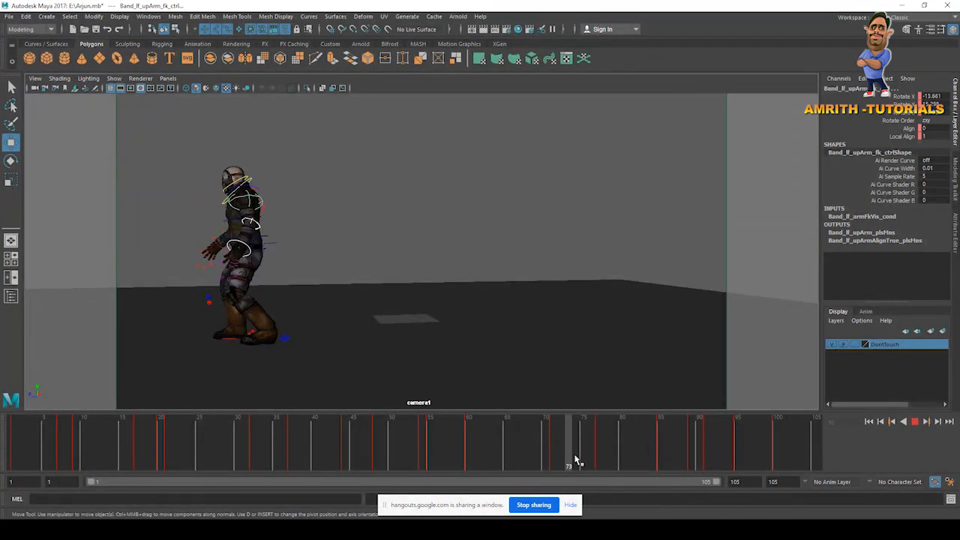
left_click_drag(649, 474, 793, 479)
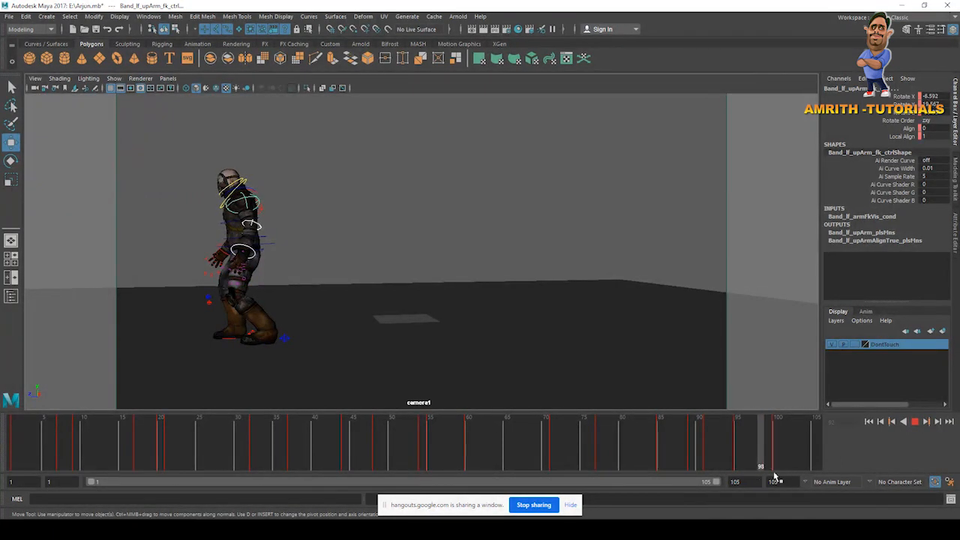
Hide the rig control curves, create another playblast and review the retimed arm settle at full-screen size
mouse_move(544, 471)
left_mouse_down()
mouse_move(367, 468)
mouse_move(536, 467)
left_mouse_up()
left_click(111, 80)
left_click(124, 132)
right_click(470, 433)
left_click(472, 428)
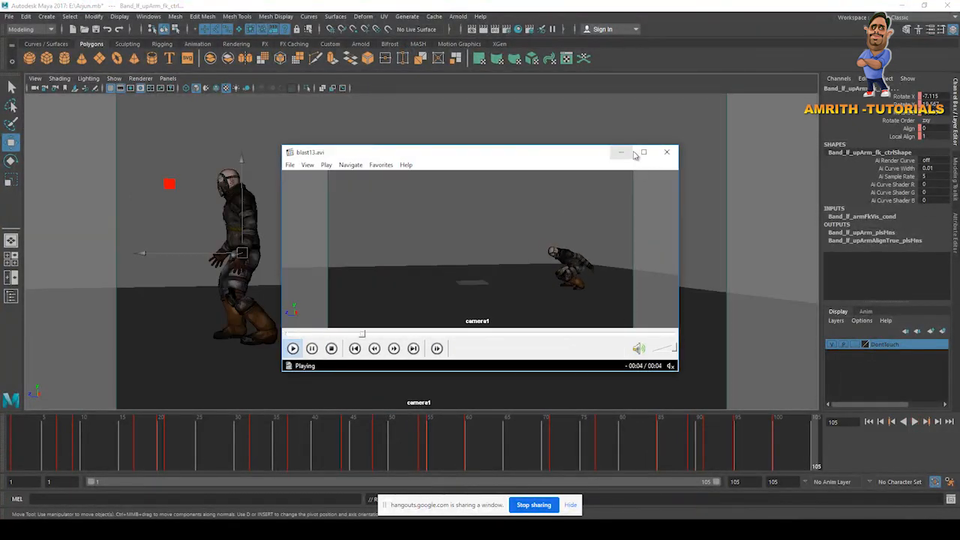
left_click(643, 152)
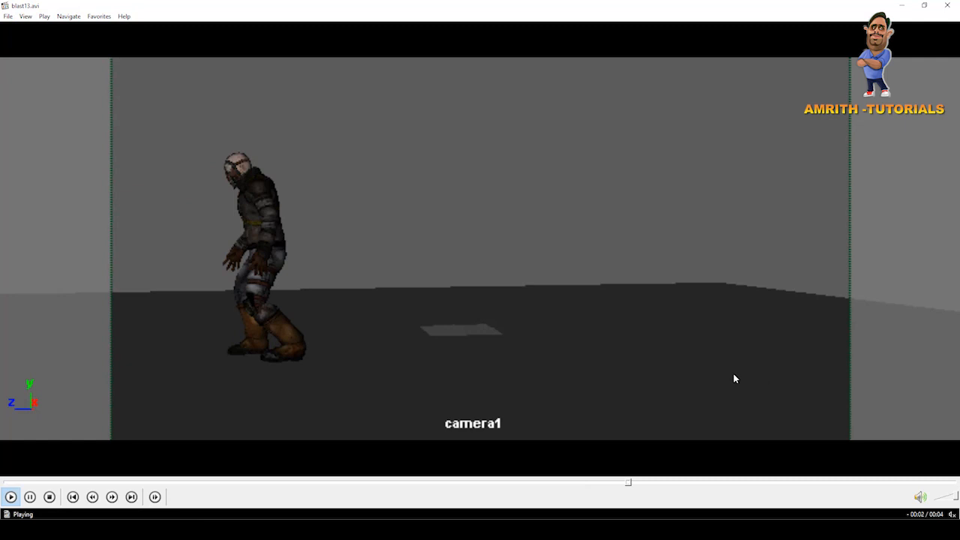
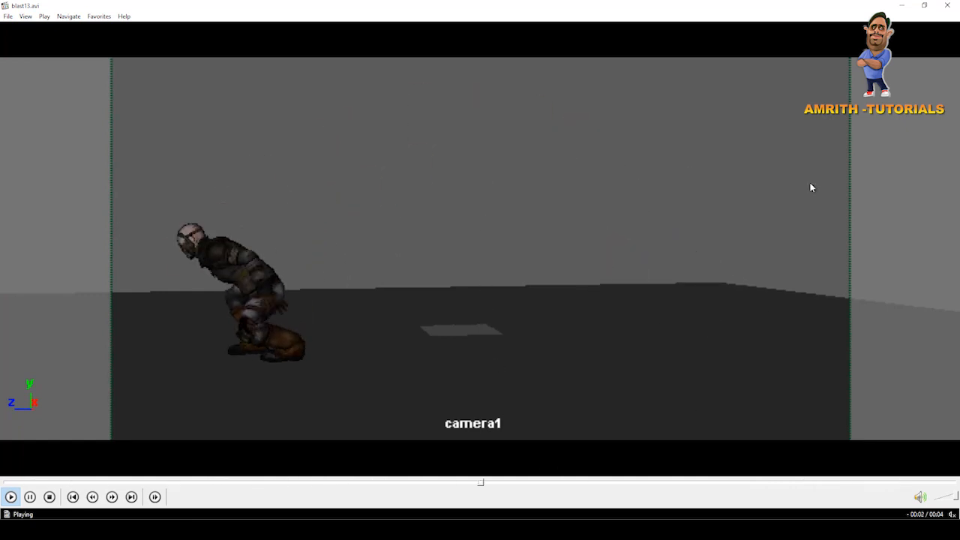
Close the playblast, show the rig control curves, select the COG control and scrub the descent to frame 41
left_click(946, 5)
left_click(408, 443)
mouse_move(409, 447)
left_mouse_down()
mouse_move(307, 456)
mouse_move(330, 453)
left_mouse_up()
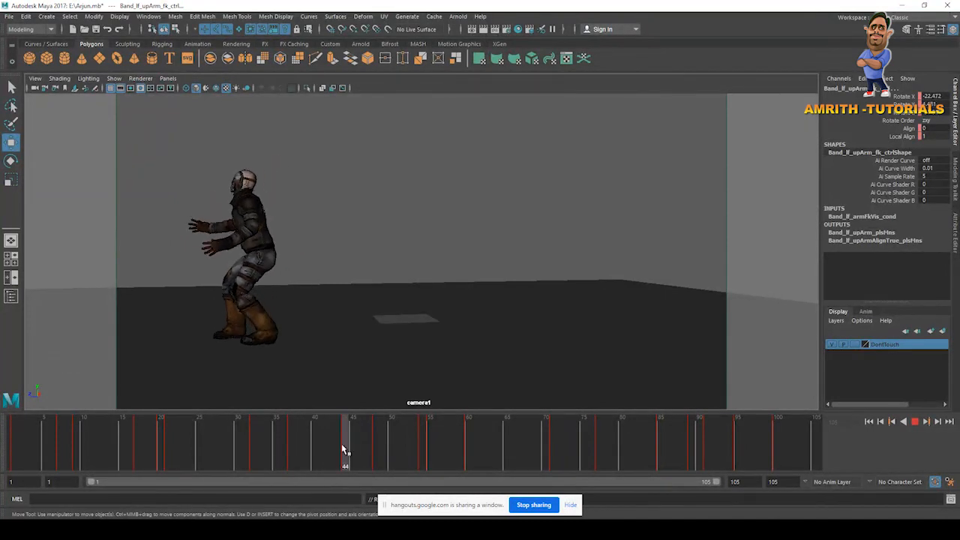
left_click(111, 79)
left_click(129, 136)
left_click(277, 242)
mouse_move(330, 435)
left_mouse_down()
mouse_move(300, 435)
mouse_move(322, 430)
mouse_move(324, 444)
mouse_move(345, 442)
mouse_move(326, 447)
left_mouse_up()
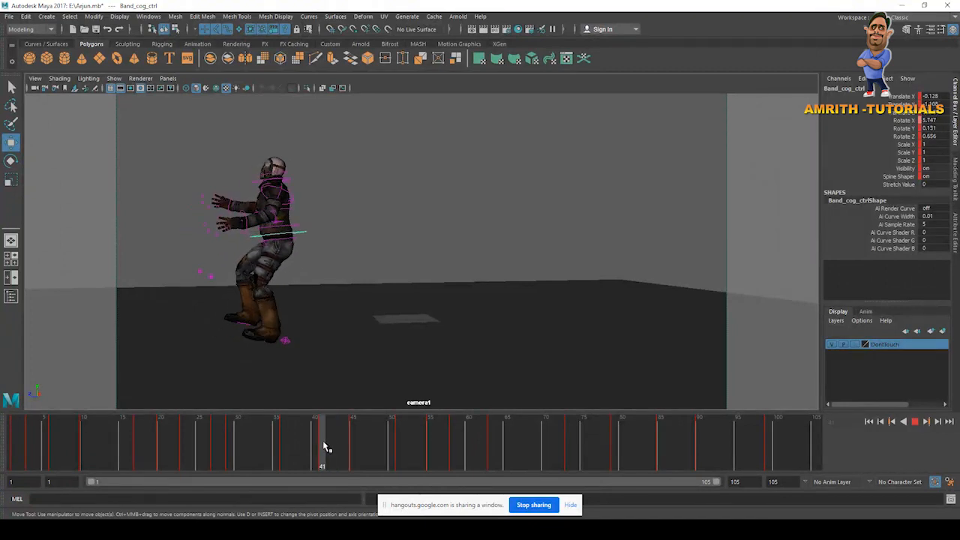
Raise the COG's Translate Y key at frame 41 in the Graph Editor and scrub forward to frame 45
key("space")
left_click(95, 320)
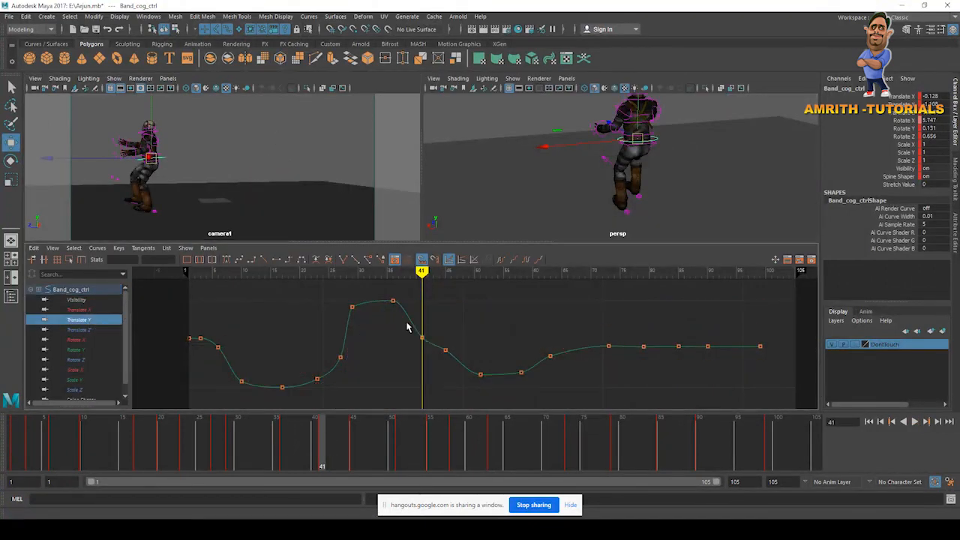
left_click_drag(408, 327, 467, 364)
key("f")
left_click_drag(362, 323, 414, 372)
middle_click_drag(393, 356, 392, 340, "shift")
key("space")
mouse_move(326, 453)
left_mouse_down()
mouse_move(380, 456)
mouse_move(358, 457)
left_mouse_up()
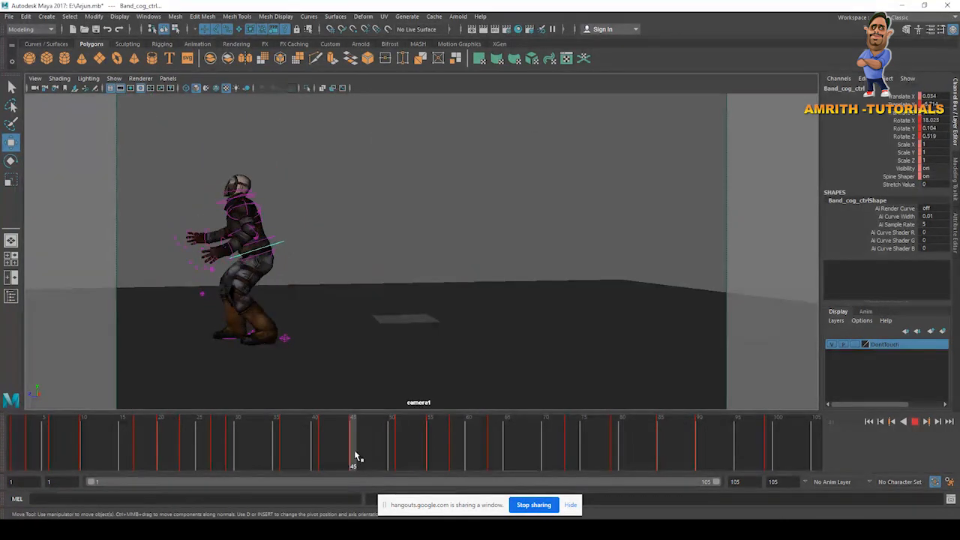
Raise the COG's Translate Y key at frame 45, play the animation and scrub back to frame 41
key("space")
middle_click_drag(505, 373, 499, 342, "shift")
key("space")
key("alt+v")
mouse_move(358, 445)
left_mouse_down()
mouse_move(466, 449)
mouse_move(290, 444)
mouse_move(318, 443)
mouse_move(342, 461)
mouse_move(322, 444)
left_mouse_up()
Fine-tune the COG's Translate Y descent by lowering the frame 41 and frame 45 keys slightly
key("space")
left_click(380, 321)
middle_click_drag(388, 320, 389, 337, "shift")
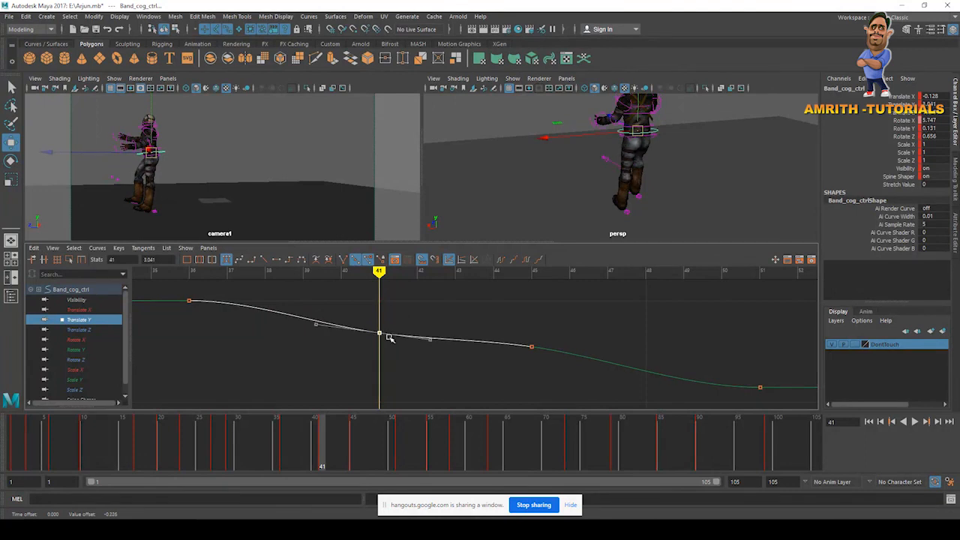
key("period")
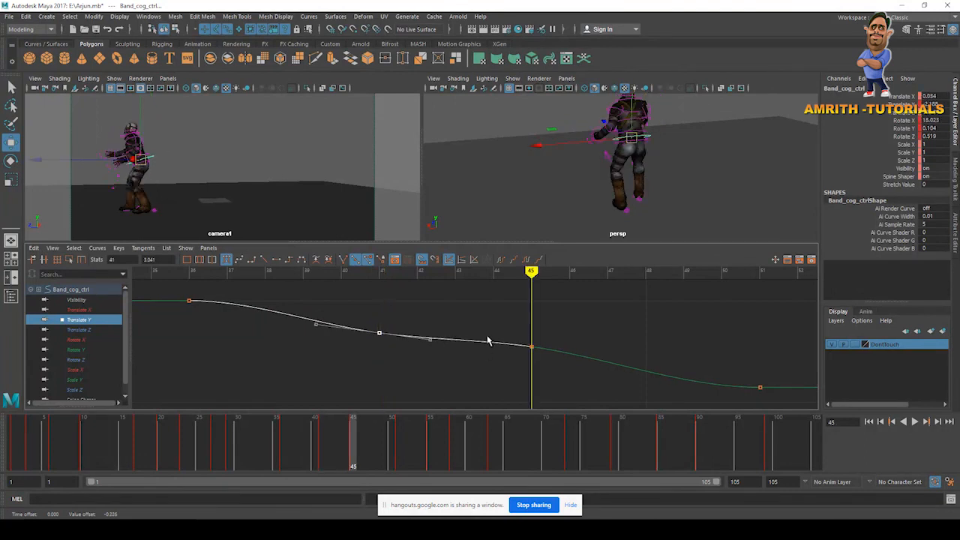
left_click(531, 346)
middle_click_drag(546, 366, 544, 371, "shift")
key("space")
Hide the rig control curves, play the shot, create a new playblast and review the descent at full-screen size
left_click_drag(315, 437, 2, 425)
left_click(114, 78)
left_click(136, 132)
left_click(915, 422)
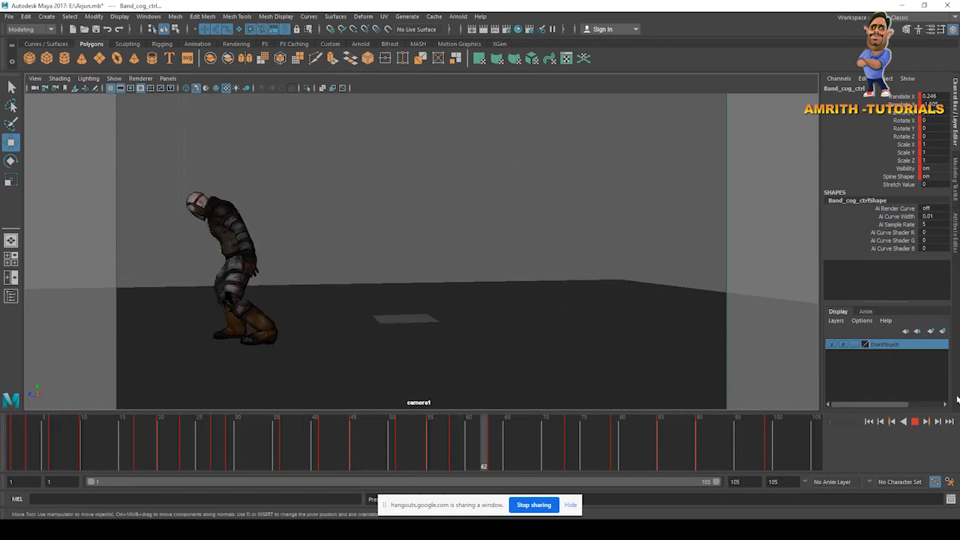
left_click(914, 421)
right_click(575, 424)
left_click(583, 422)
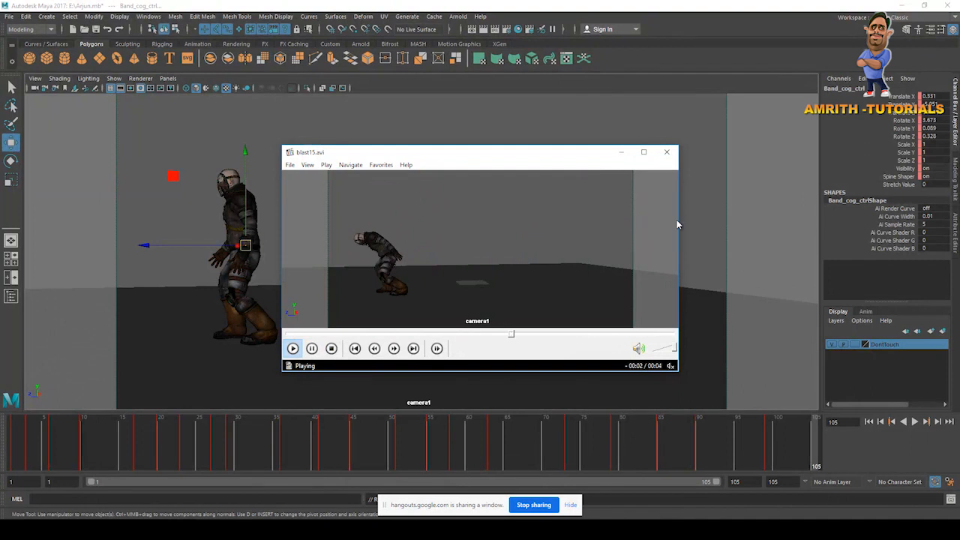
left_click(644, 152)
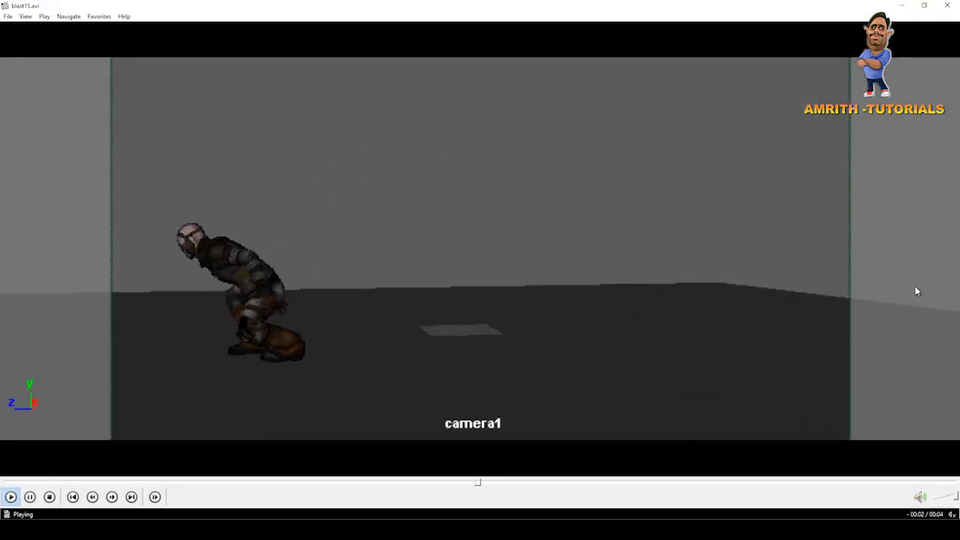
left_click(947, 5)
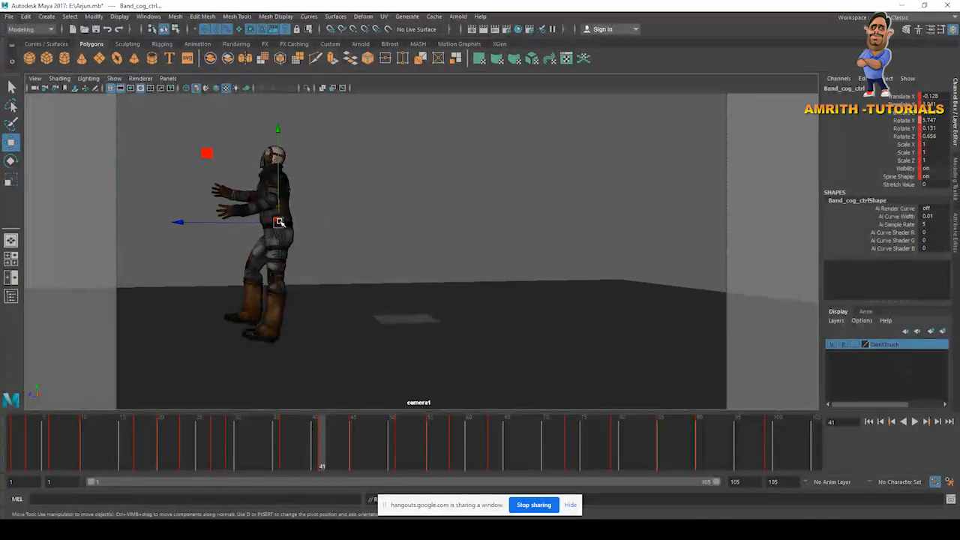
Scrub the landing to frame 55 and delete the COG's Translate Z key at frame 51
left_click_drag(327, 454, 401, 446)
left_click_drag(466, 437, 430, 451)
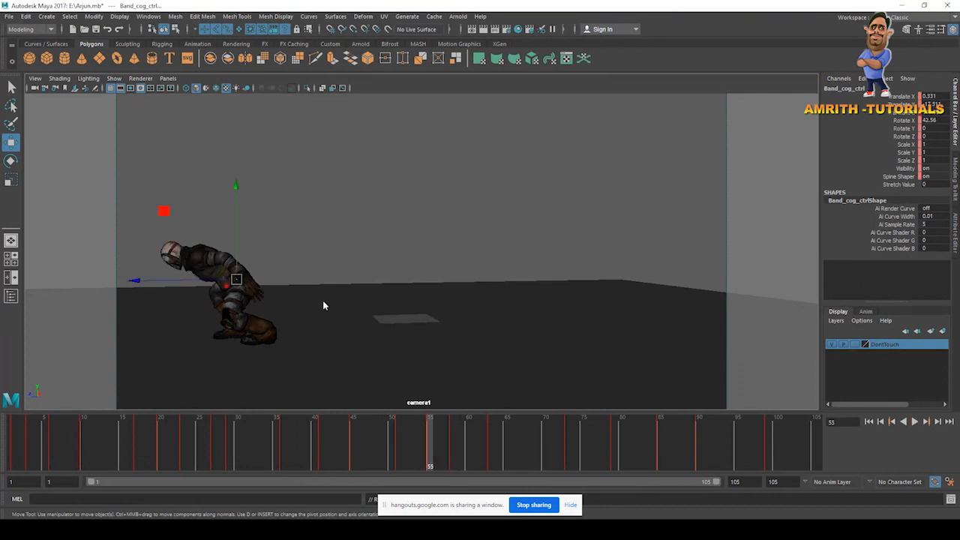
key("space")
left_click(79, 329)
key("f")
scroll(522, 363, "up", 3)
left_click(533, 302)
key("comma")
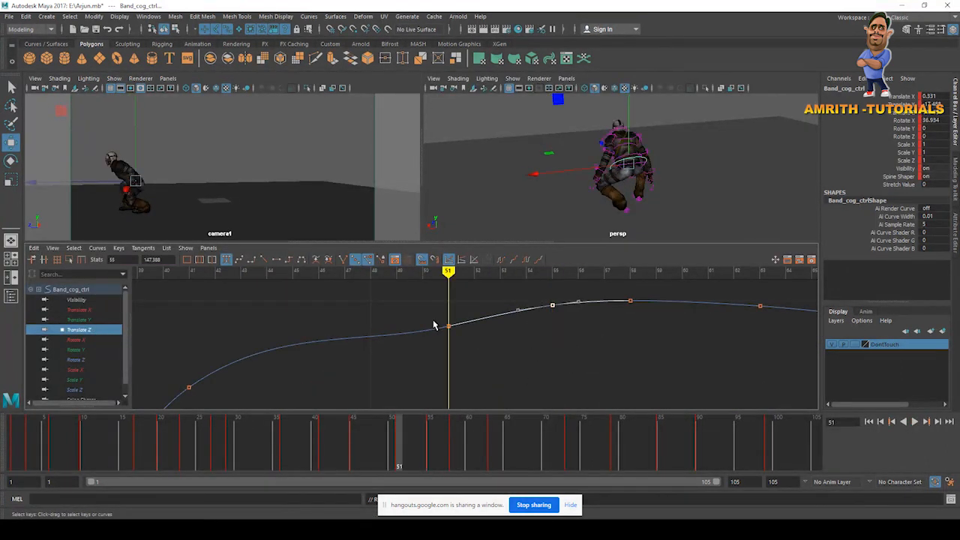
key("Delete")
key("space")
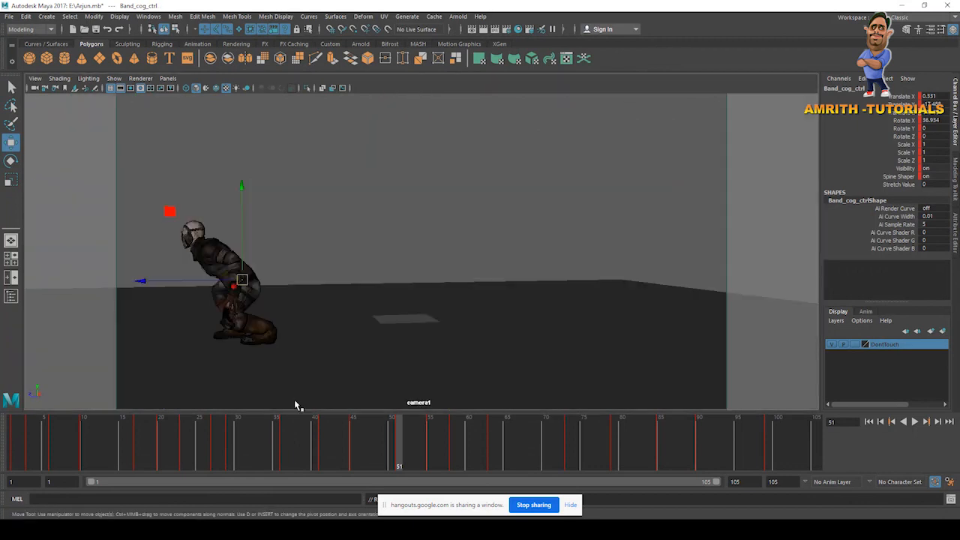
Try keying the COG at frame 51, raising its Translate Z value and removing the frame 55 key
mouse_move(344, 448)
left_mouse_down()
mouse_move(416, 454)
mouse_move(347, 454)
mouse_move(399, 455)
left_mouse_up()
key("space")
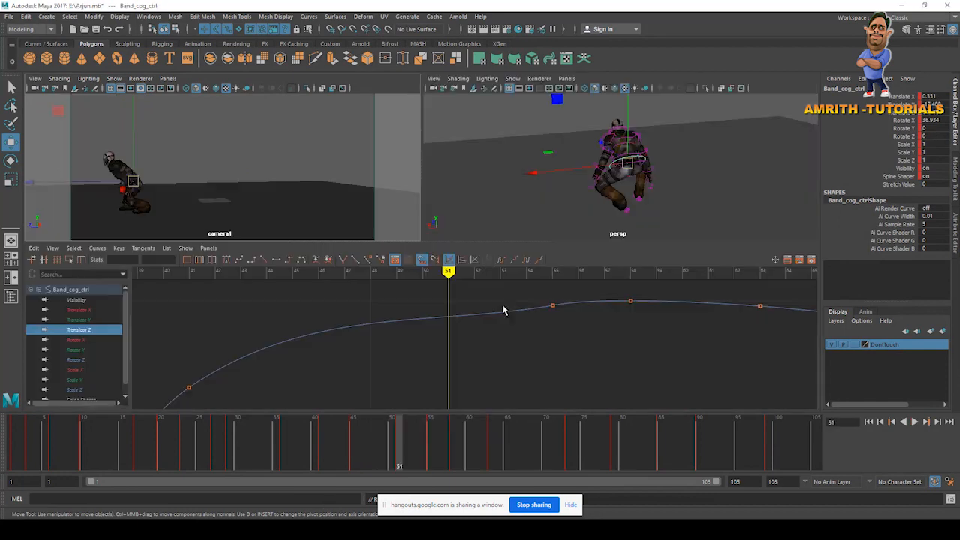
key("s")
left_click_drag(434, 298, 463, 323)
middle_click_drag(465, 320, 466, 302, "shift")
left_click(583, 343)
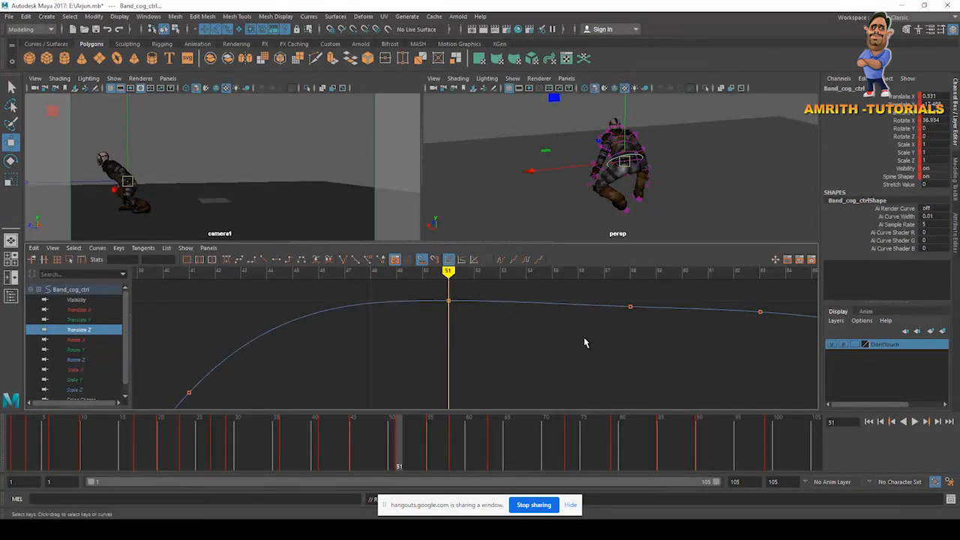
Try re-keying the COG at frame 58, raising its Translate Z value and removing the frame 51 key
key("space")
mouse_move(360, 450)
left_mouse_down()
mouse_move(422, 445)
mouse_move(500, 465)
mouse_move(360, 443)
mouse_move(454, 446)
left_mouse_up()
key("space")
key("s")
mouse_move(629, 307)
middle_mouse_down()
mouse_move(629, 287)
mouse_move(627, 305)
middle_mouse_up()
left_click_drag(424, 300, 477, 337)
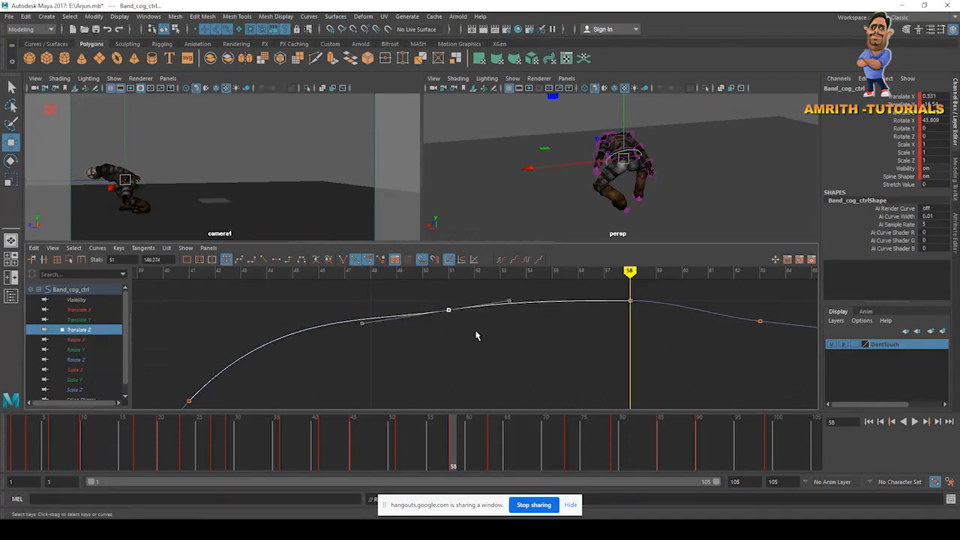
key("space")
left_click_drag(407, 454, 439, 465)
key("space")
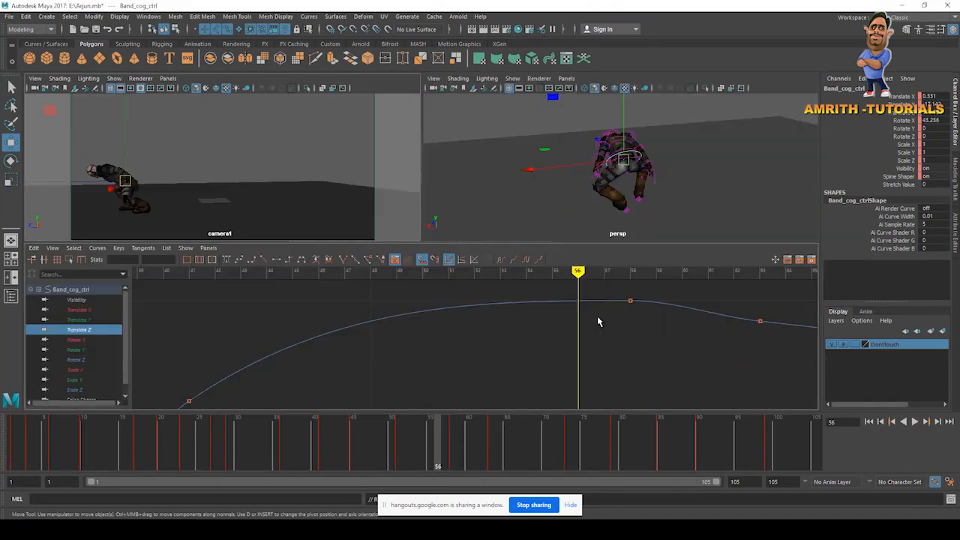
Undo the trial Translate Z key edits around frames 51 to 58
key("ctrl+z")
key("ctrl+z")
key("ctrl+z")
key("ctrl+z")
key("ctrl+z")
key("ctrl+z")
key("ctrl+z")
key("ctrl+z")
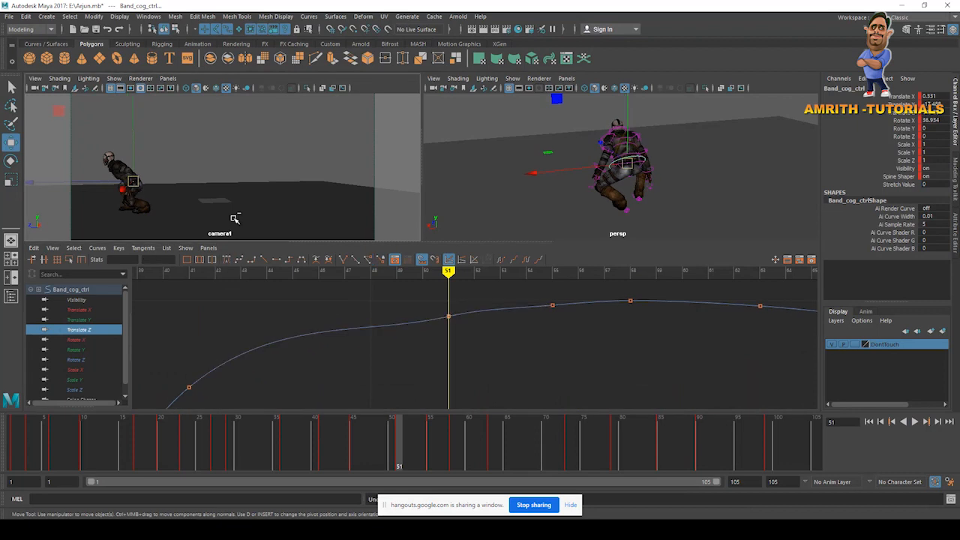
Raise the COG's Translate Z keys at frames 63 and 58, then play and scrub the rise from the crouch
key("space")
left_click_drag(357, 460, 490, 445)
key("space")
scroll(584, 289, "down", 2)
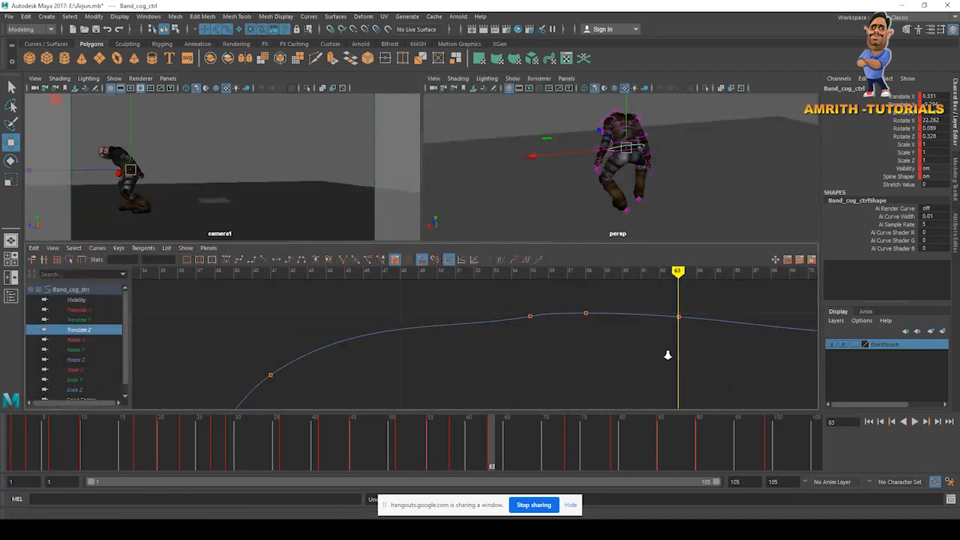
middle_click_drag(685, 330, 684, 312)
left_click_drag(563, 313, 601, 358)
key("f")
middle_click_drag(534, 354, 535, 331)
key("space")
left_click(454, 455)
key("alt+v")
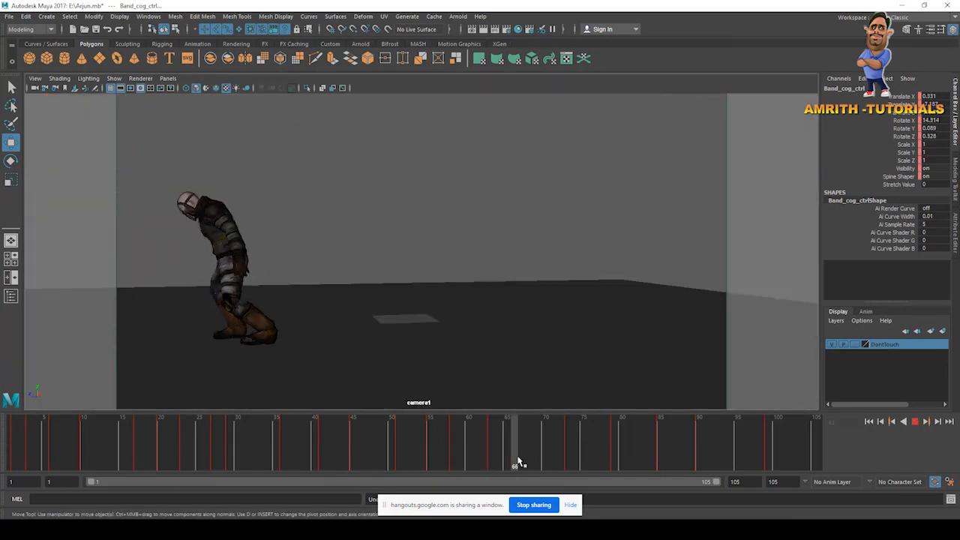
mouse_move(500, 462)
left_mouse_down()
mouse_move(393, 450)
mouse_move(555, 443)
left_mouse_up()
key("alt+v")
Examine the COG's Translate Y curve through the descent and landing keys while playing the animation
key("space")
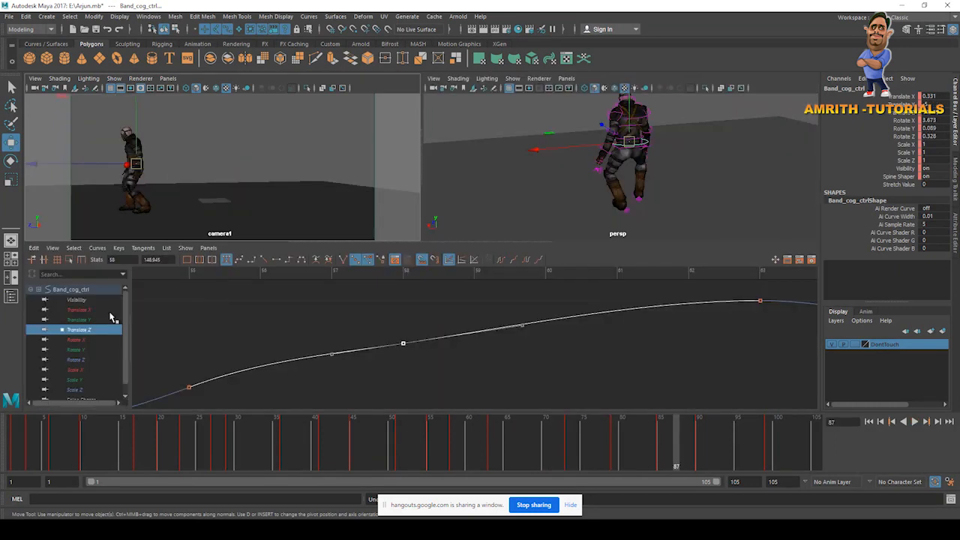
right_click_drag(504, 349, 423, 330, "alt")
left_click_drag(361, 305, 564, 372)
key("f")
left_click(543, 381)
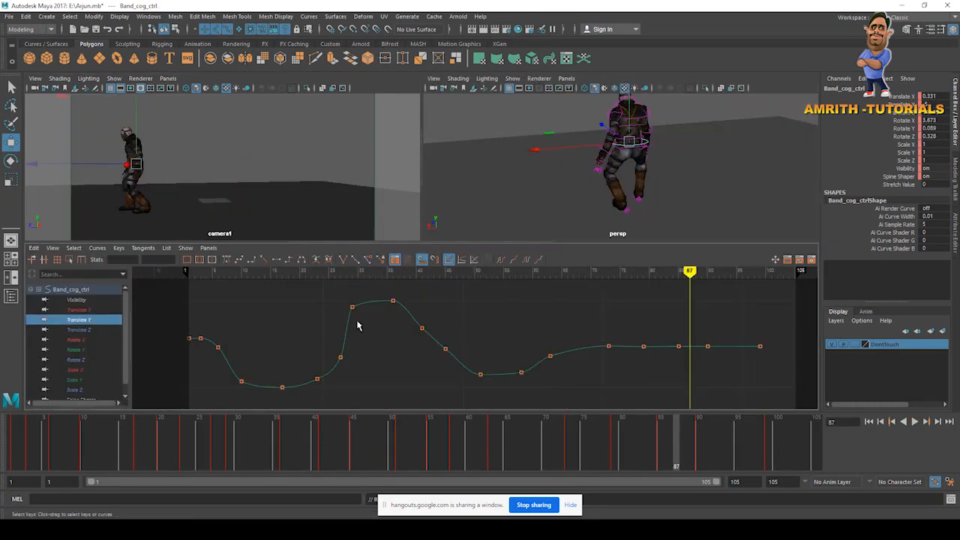
left_click_drag(412, 306, 623, 384)
key("f")
left_click(557, 351)
key("alt+v")
key("a")
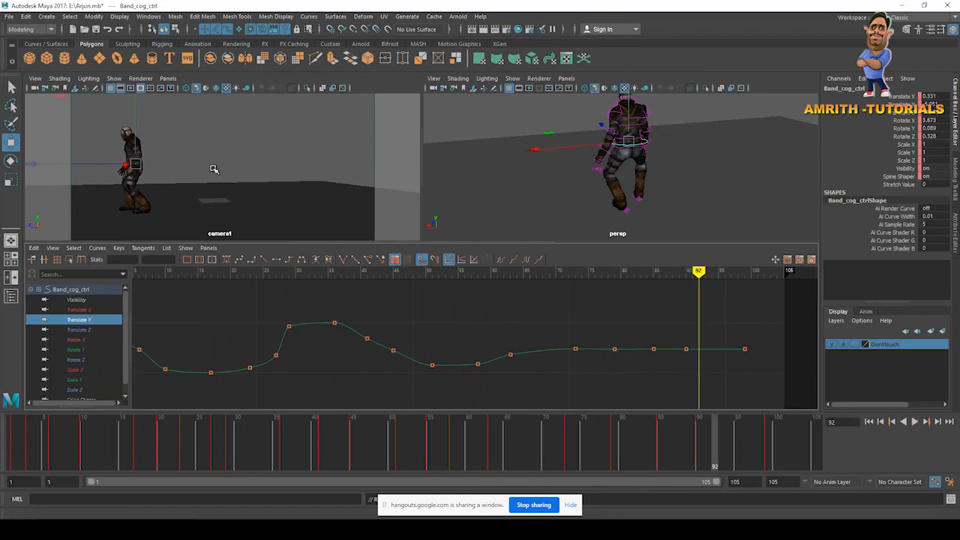
Inspect the Translate Y landing dip in an enlarged Graph Editor and scrub the camera view to frame 73
key("space")
key("alt+v")
key("space")
key("space")
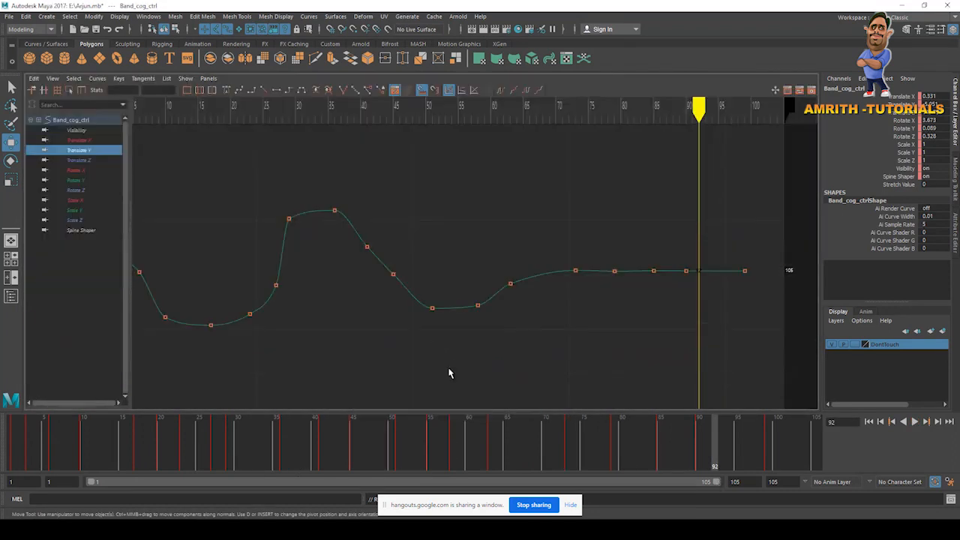
scroll(321, 262, "down", 3)
key("a")
left_click(542, 358)
left_click_drag(442, 234, 601, 375)
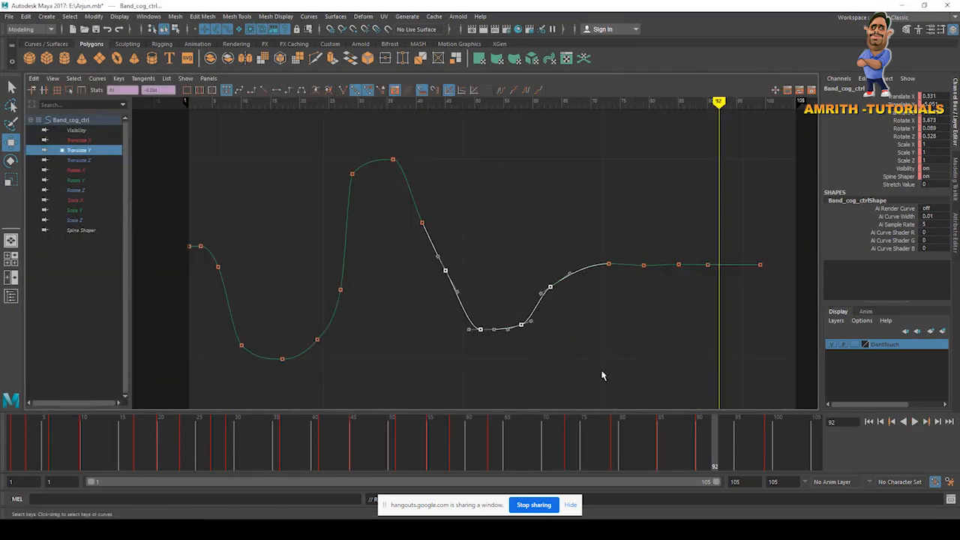
key("space")
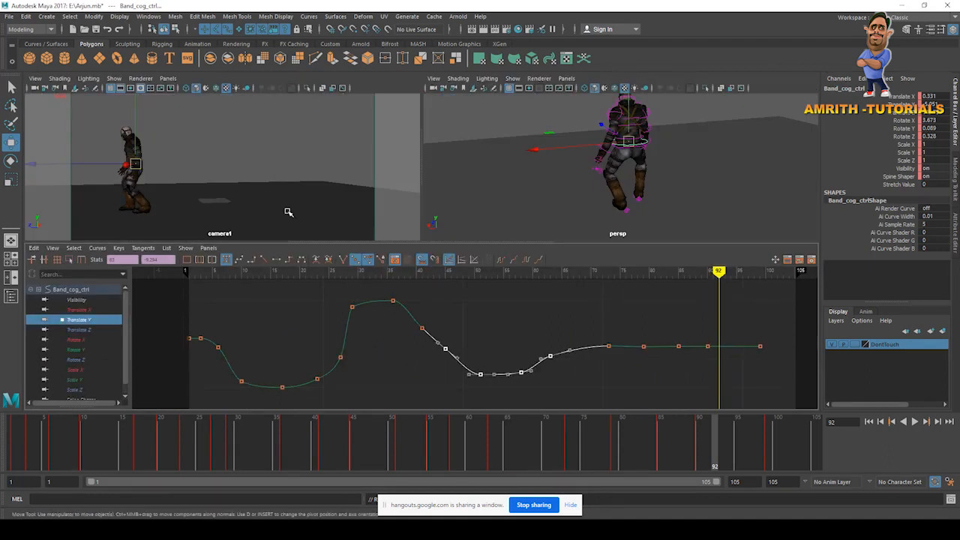
key("space")
left_click_drag(300, 443, 568, 467)
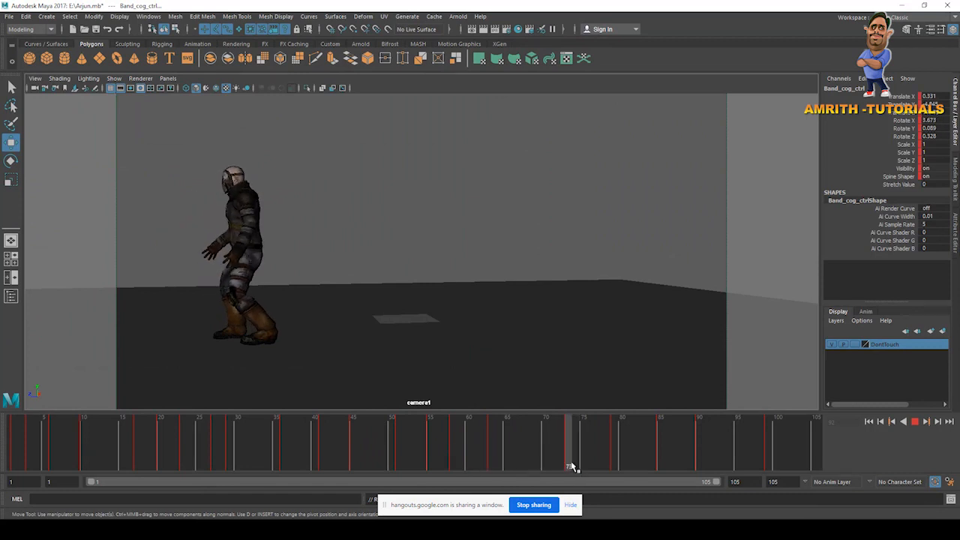
Raise the COG's Translate Z keys from frame 73 to the end of the curve and play back the settle
key("space")
left_click(78, 329)
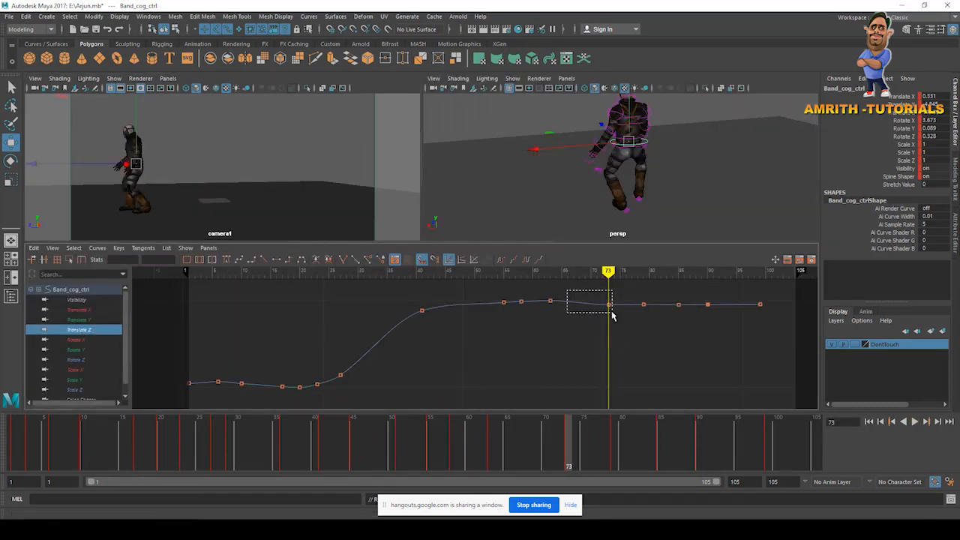
left_click_drag(612, 313, 613, 313)
key("f")
left_click(547, 338)
right_click_drag(547, 339, 471, 335, "alt")
left_click_drag(434, 327, 587, 367)
left_click(445, 330)
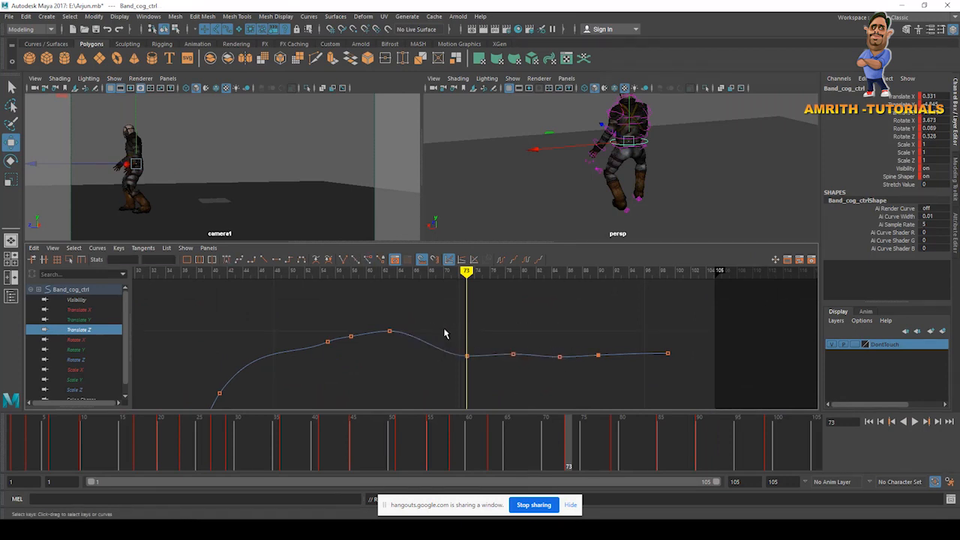
left_click_drag(445, 334, 675, 371)
middle_click_drag(571, 353, 572, 342, "shift")
key("space")
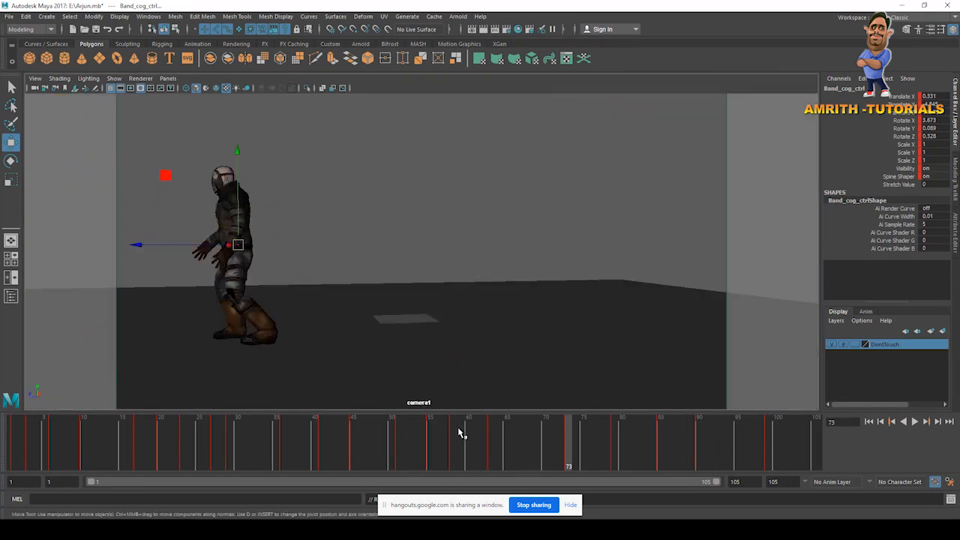
key("alt+v")
left_click(425, 461)
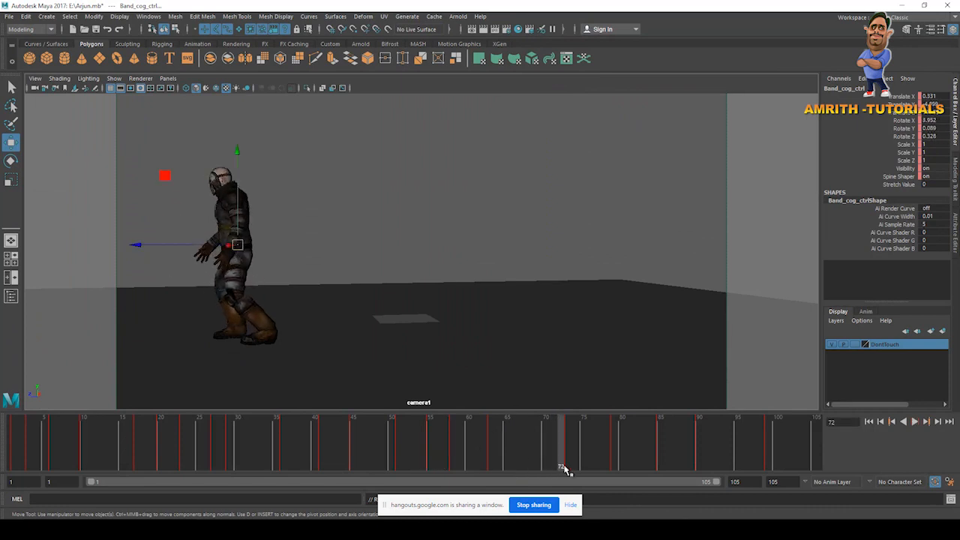
Lower the COG's Translate Z key at frame 73 slightly and replay the landing and rise from frame 41
key("alt+v")
key("space")
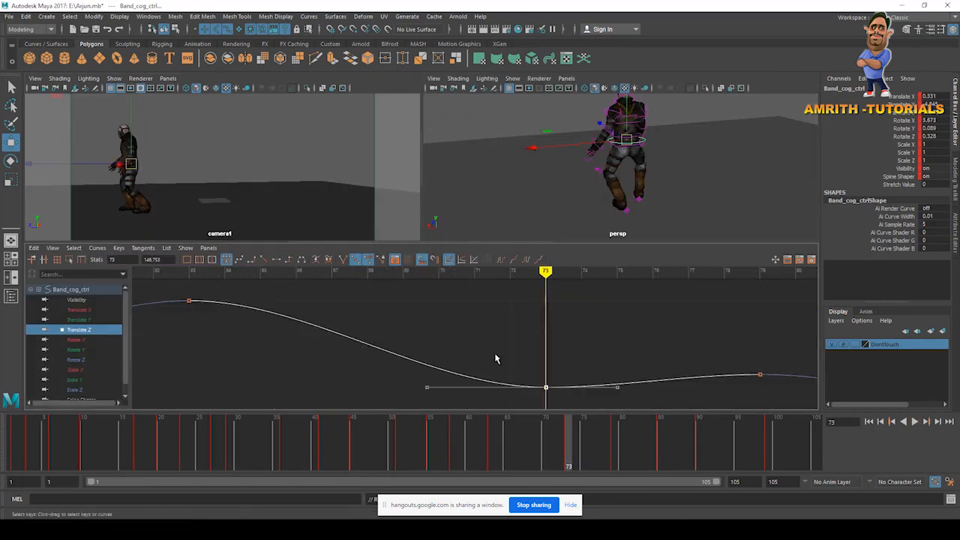
left_click_drag(545, 387, 561, 428)
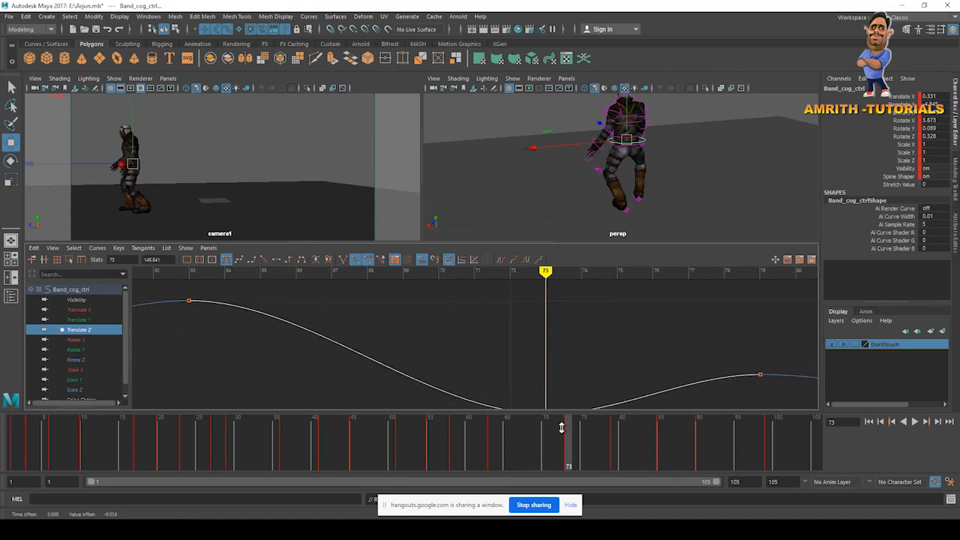
key("alt+v")
key("space")
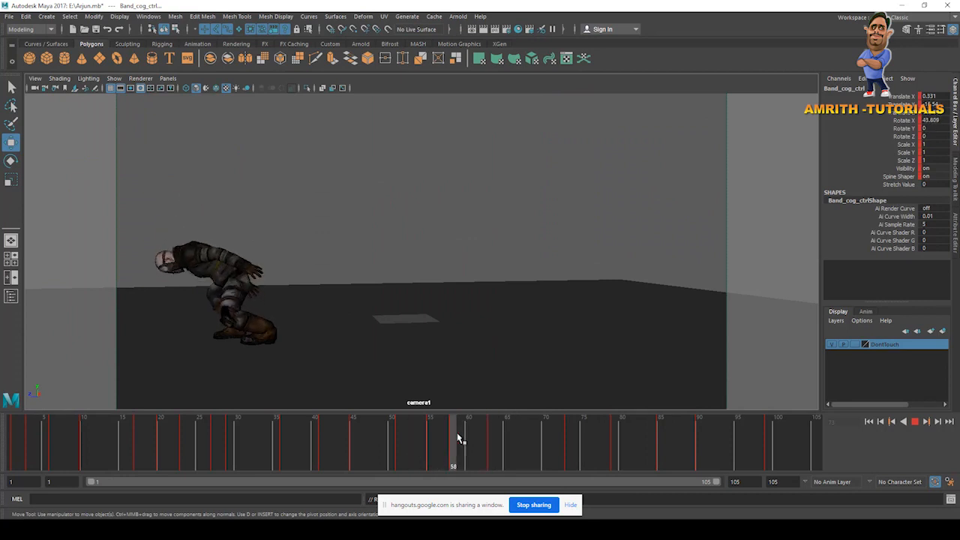
left_click(318, 451)
key("alt+v")
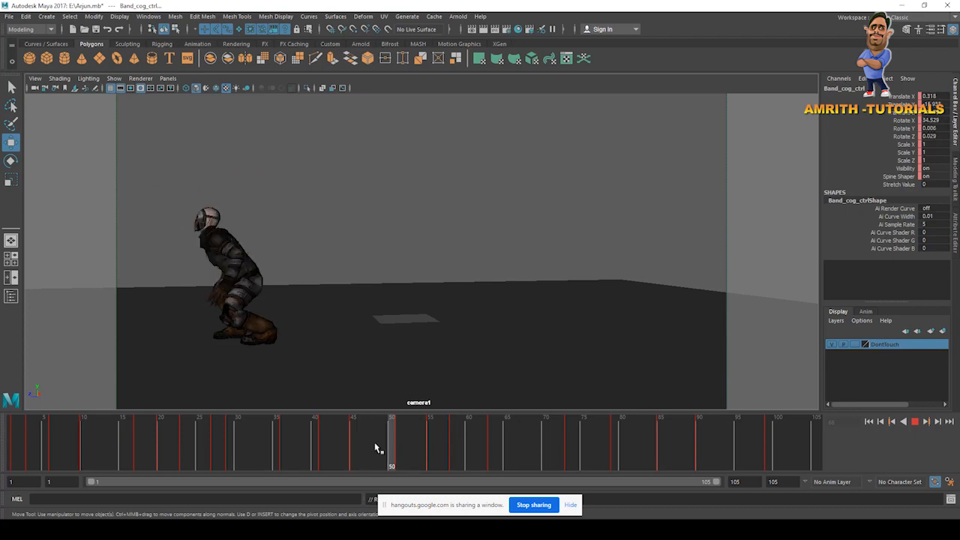
Lower the COG's Translate Z key at frame 79 slightly and replay the landing and settle
left_click_drag(374, 442, 348, 435)
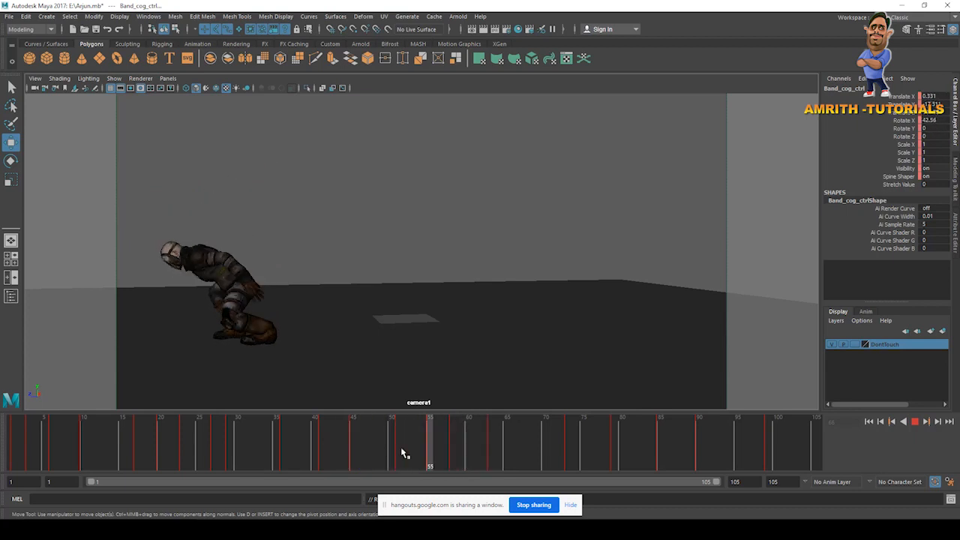
left_click_drag(401, 452, 337, 452)
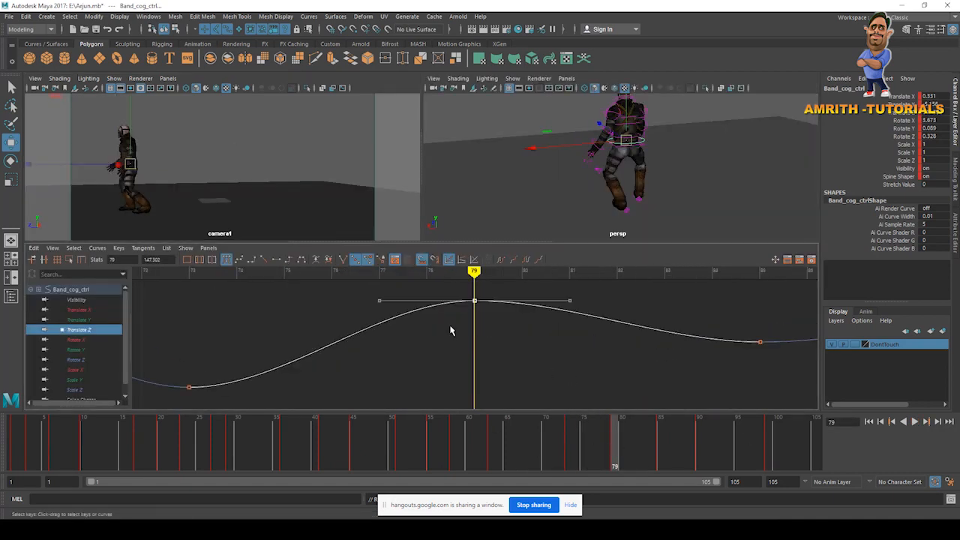
middle_click_drag(450, 330, 484, 342)
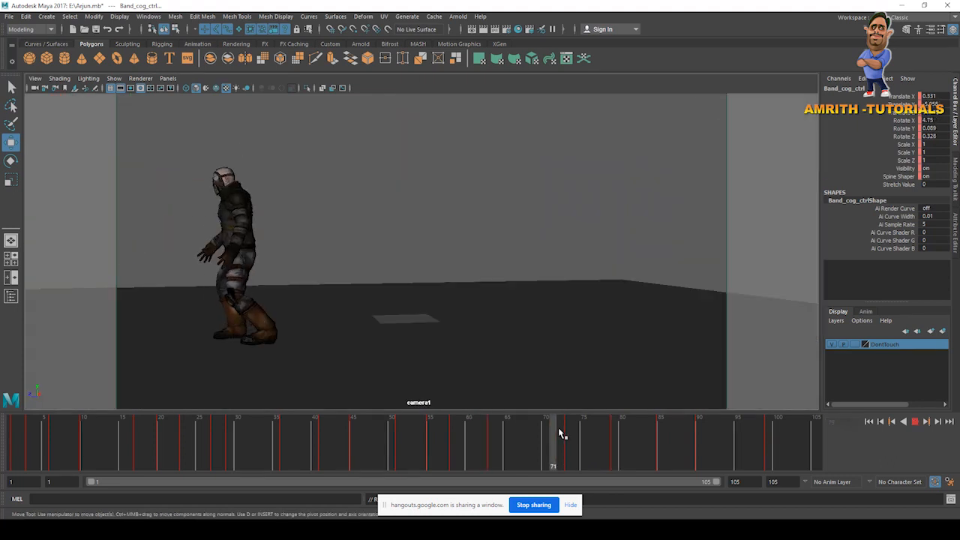
left_click_drag(561, 433, 676, 465)
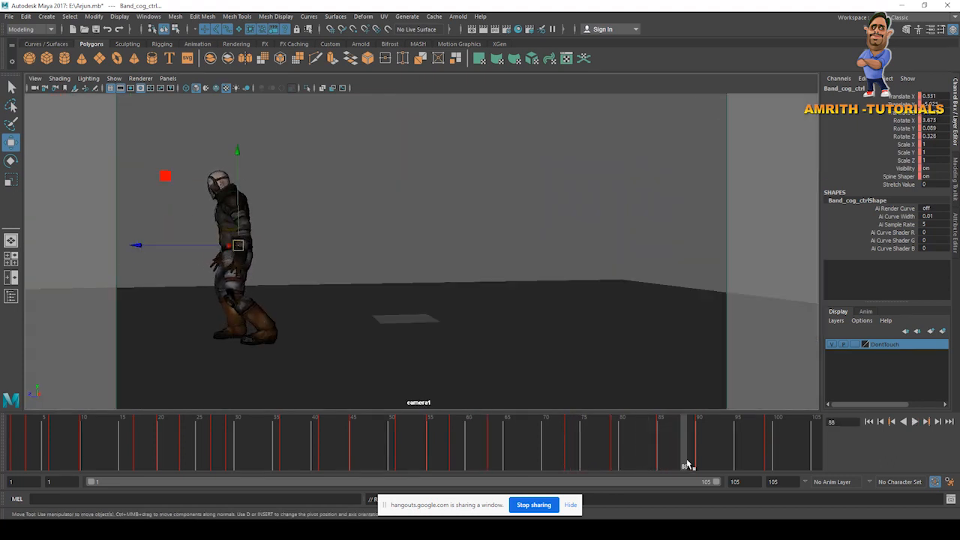
left_click_drag(600, 455, 667, 457)
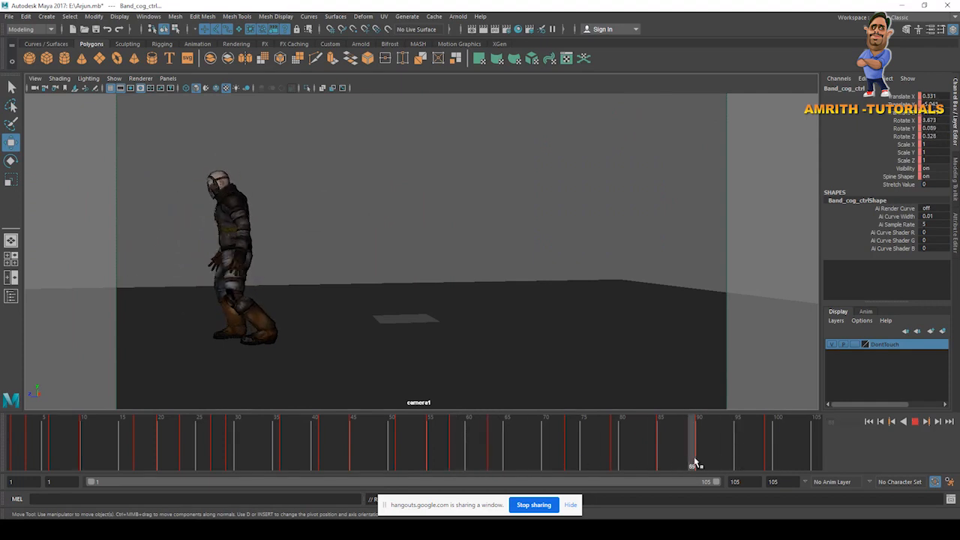
Lower the COG's Translate Z key at frame 99 below the frame 90 key, flatten the frame 90 tangents and replay the settle
key("space")
left_click_drag(563, 311, 587, 349)
key("f")
left_click_drag(600, 435, 767, 446)
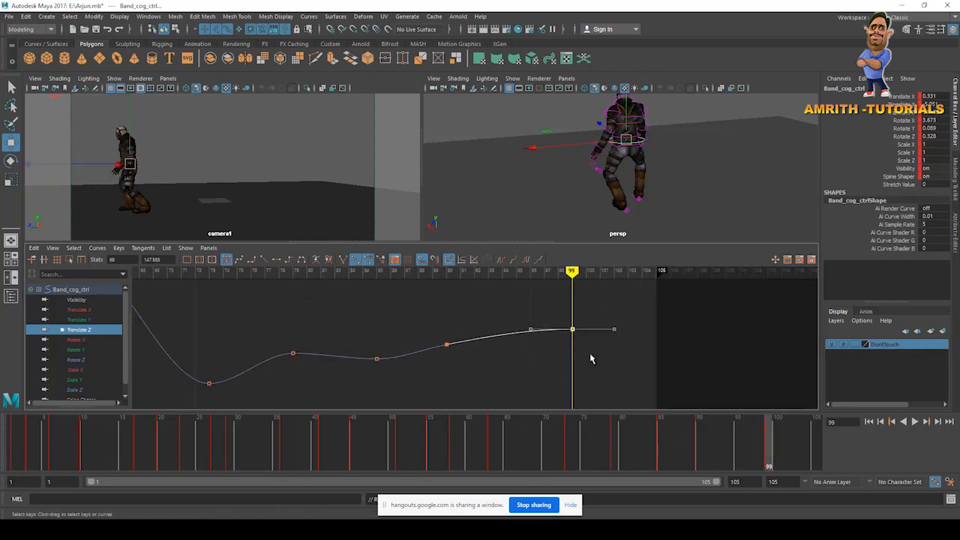
key("f")
left_click_drag(428, 326, 535, 392)
left_click(276, 260)
scroll(408, 310, "down", 6)
key("f")
left_click_drag(377, 319, 624, 390)
key("f")
left_click(624, 390)
key("space")
left_click_drag(492, 441, 624, 448)
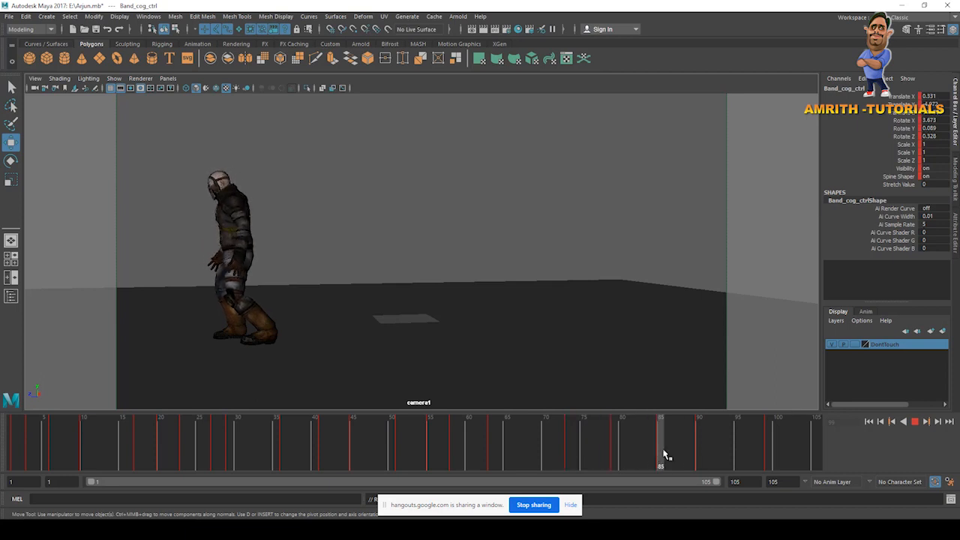
Replay the settle and lower the COG's Translate Z key at frame 90
key("space")
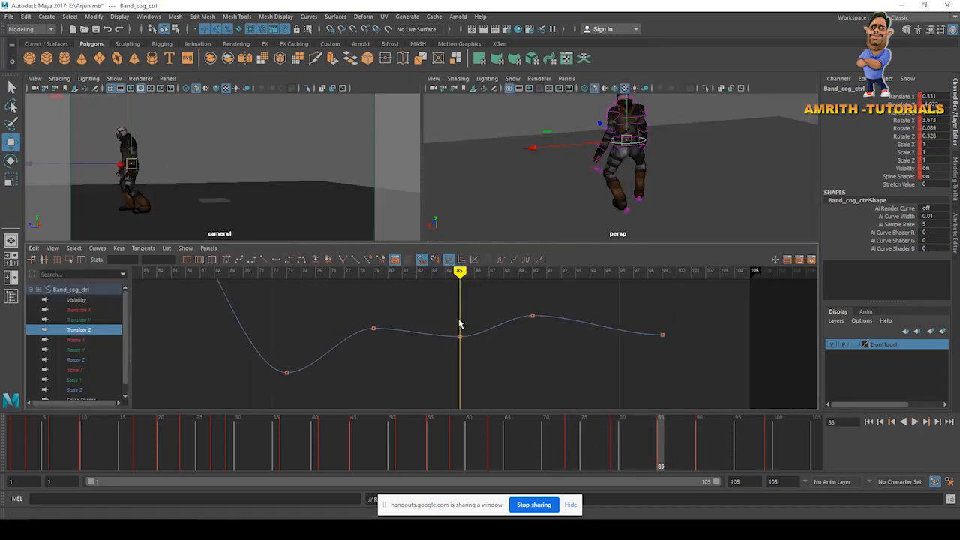
left_click(484, 373)
key("space")
left_click_drag(503, 451, 534, 435)
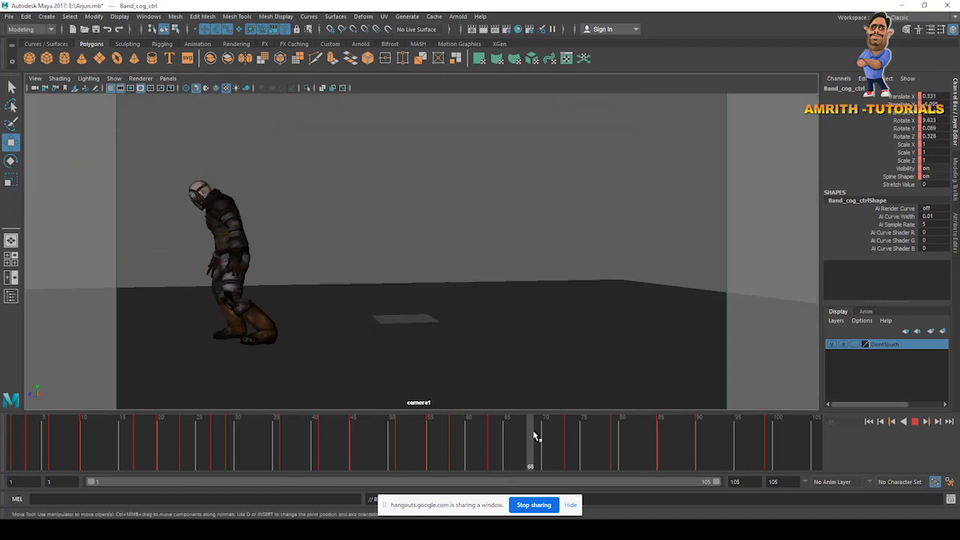
key("space")
left_click_drag(564, 343, 563, 342)
middle_click_drag(546, 323, 551, 365)
Lower the COG's last Translate Z key at frame 99 and play the settle in the camera view
left_click_drag(369, 315, 718, 406)
key("f")
left_click_drag(720, 292, 810, 360)
key("f")
middle_click_drag(772, 327, 772, 350)
key("space")
left_click_drag(490, 426, 526, 425)
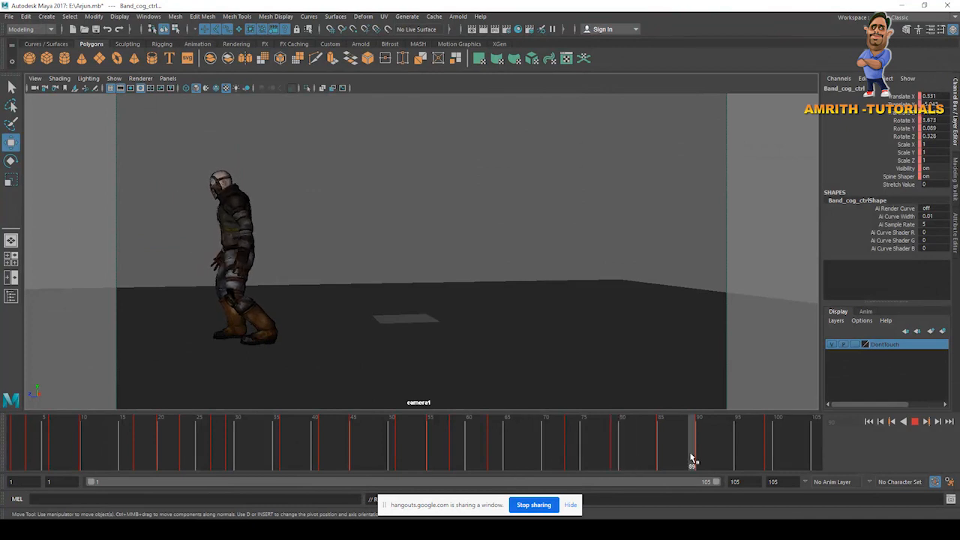
Review the jump's descent, landing and settle repeatedly in the enlarged camera view by scrubbing and playing the timeline
left_click_drag(763, 457, 516, 426)
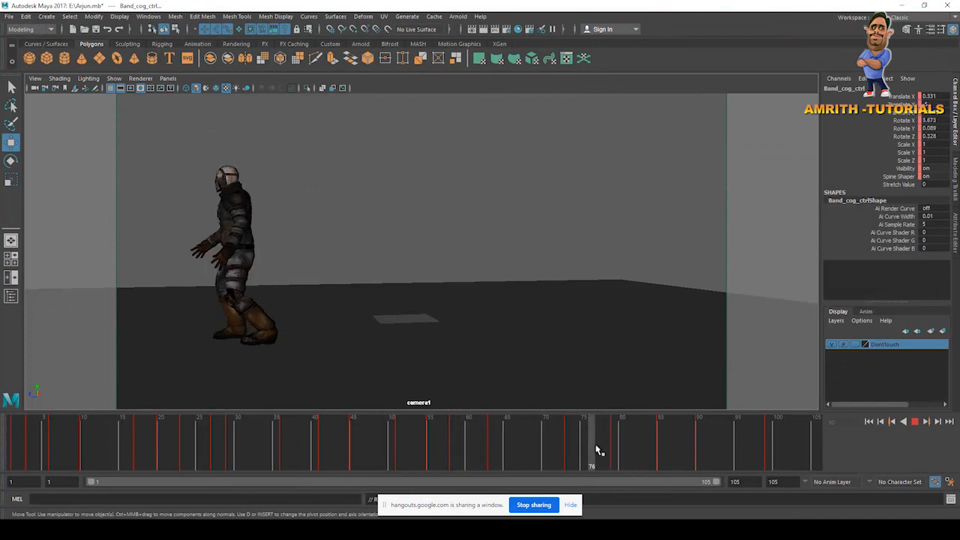
left_click_drag(727, 465, 374, 445)
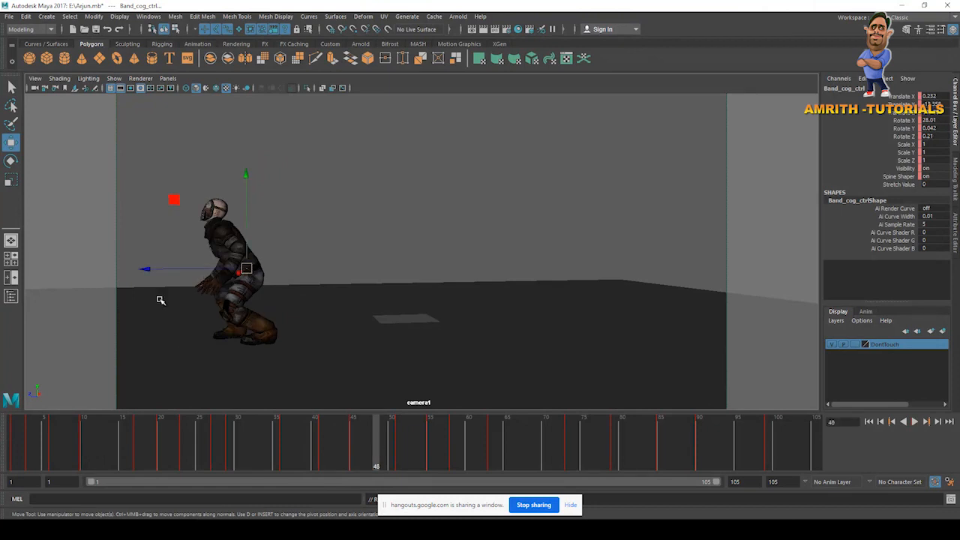
left_click(266, 444)
mouse_move(304, 451)
left_mouse_down()
mouse_move(356, 464)
mouse_move(223, 456)
mouse_move(270, 460)
mouse_move(336, 496)
mouse_move(270, 525)
mouse_move(332, 482)
mouse_move(333, 461)
mouse_move(362, 470)
left_mouse_up()
left_click_drag(274, 444, 360, 465)
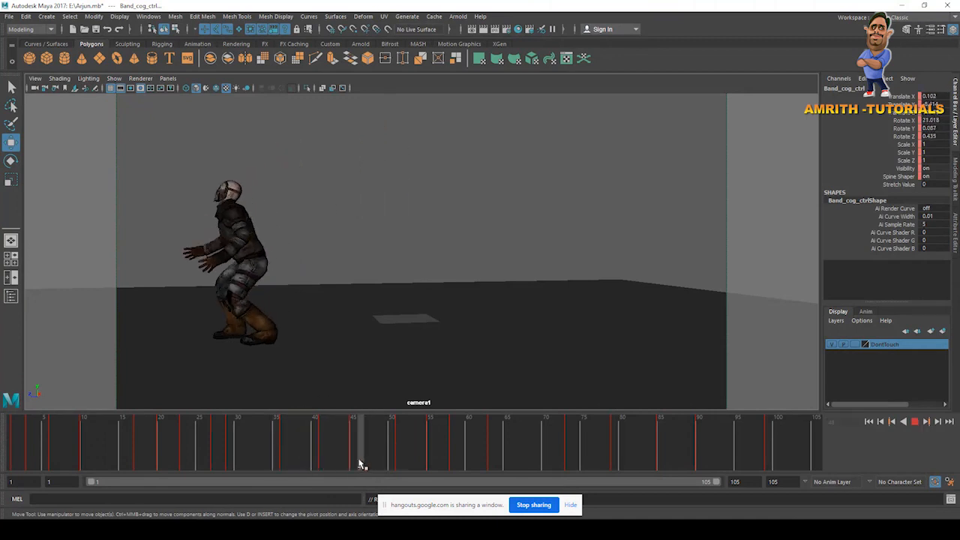
key("alt+v")
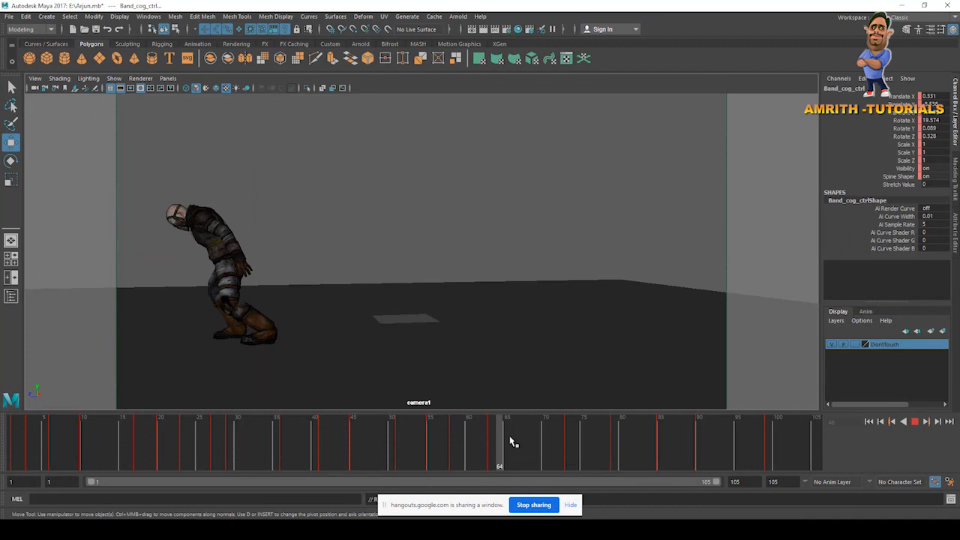
mouse_move(516, 447)
left_mouse_down()
mouse_move(379, 428)
mouse_move(305, 435)
mouse_move(599, 461)
left_mouse_up()
mouse_move(449, 451)
left_mouse_down()
mouse_move(474, 440)
mouse_move(585, 463)
mouse_move(115, 455)
left_mouse_up()
Playblast the animation from camera1, watch blast17.avi maximized and close the player
right_click(346, 448)
left_click(373, 439)
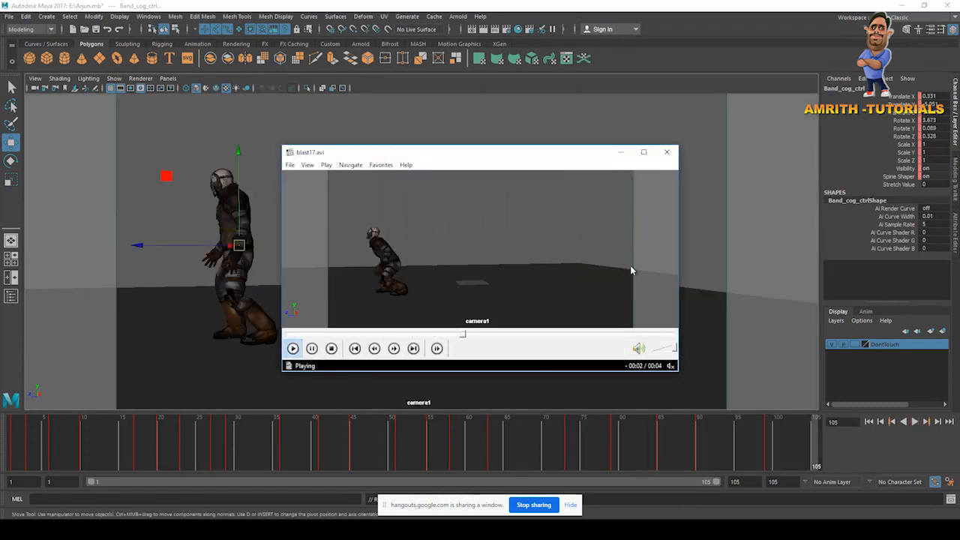
left_click(644, 151)
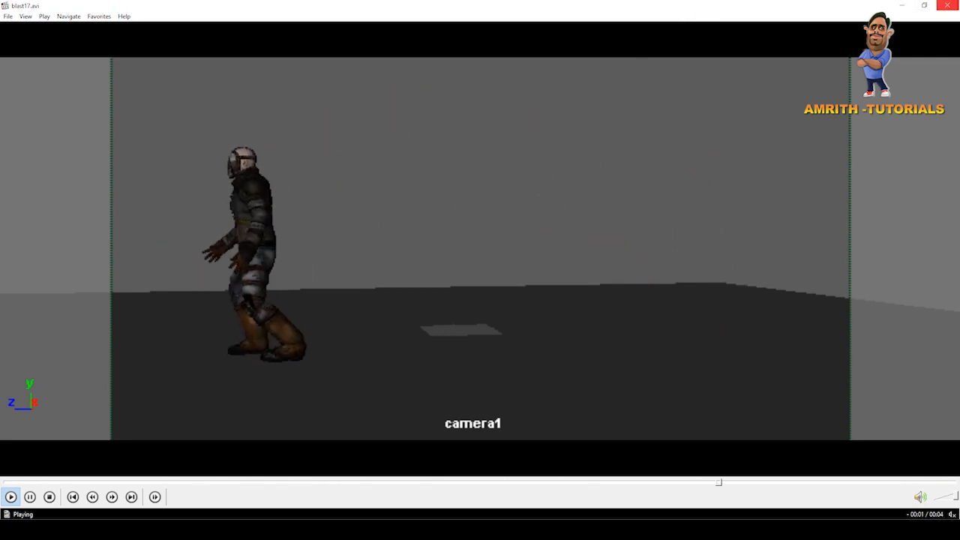
left_click(946, 5)
Display the rig's control curves in the camera view and select the left arm's FK controls
left_click(113, 78)
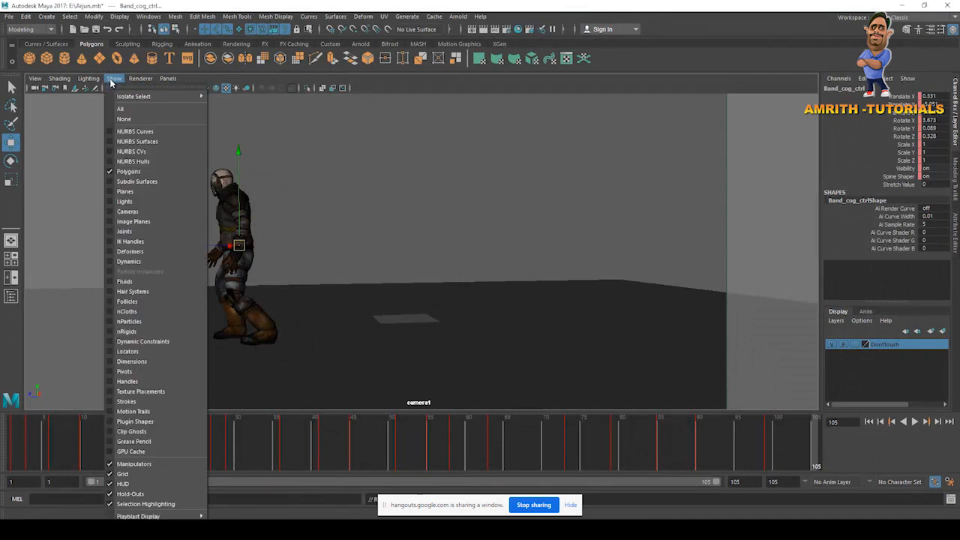
left_click(124, 143)
left_click(231, 202)
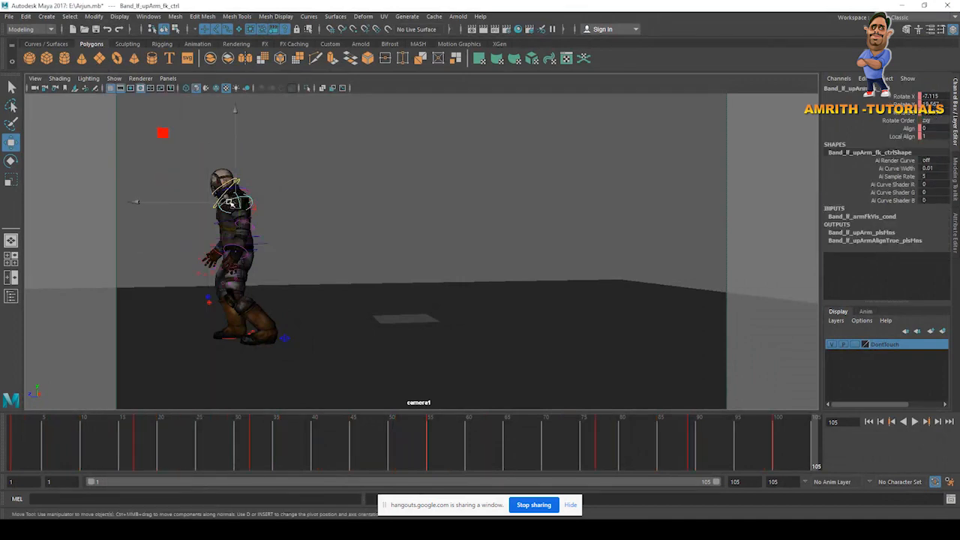
left_click_drag(525, 471, 607, 446)
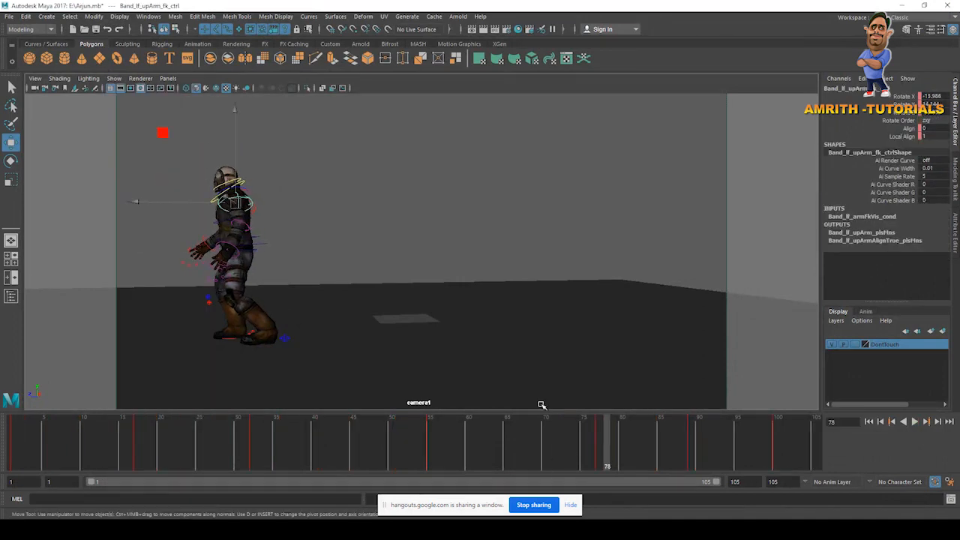
left_click(235, 251)
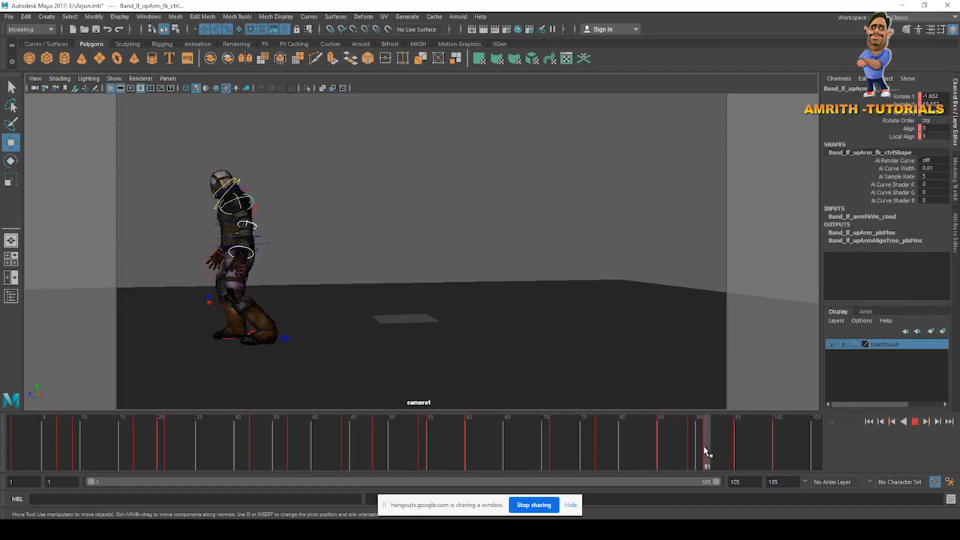
Shift the left arm's FK keys from frame 91 onward two frames later and replay the arm settle
left_click_drag(706, 449, 765, 450, "shift")
left_click(593, 435)
key("alt+v")
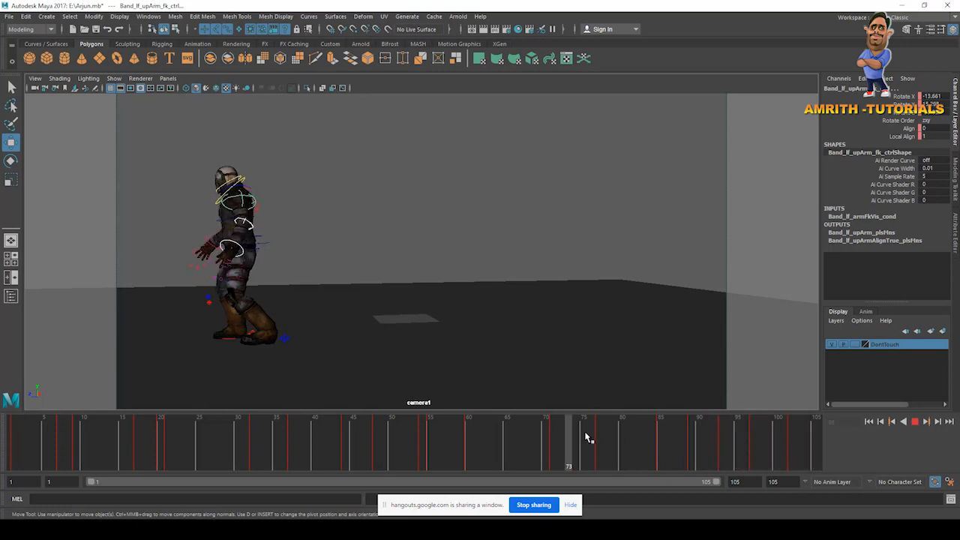
key("alt+v")
left_click(685, 436)
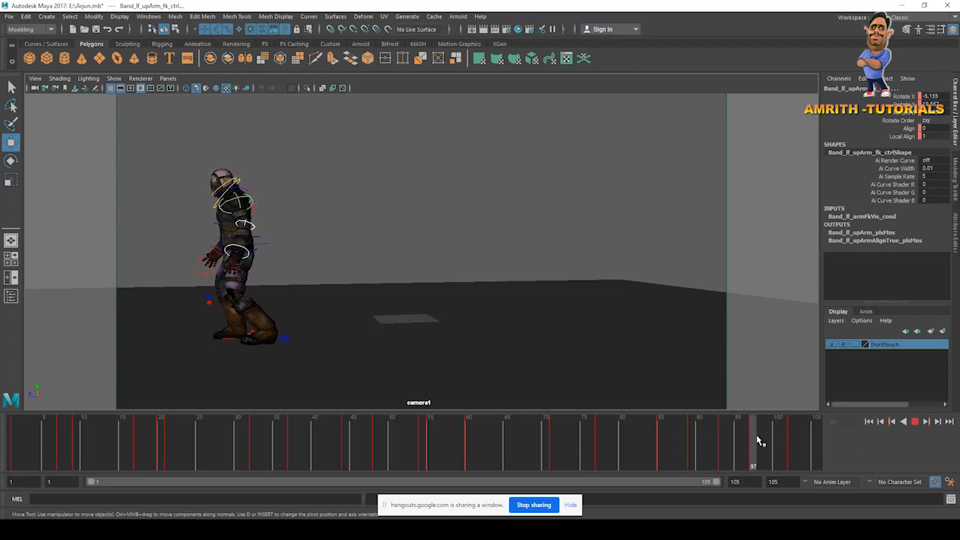
key("alt+v")
Try to move the right knee pole vector inward at frame 78 in the perspective view, checking it through the camera
key("space")
key("space")
key("space")
key("space")
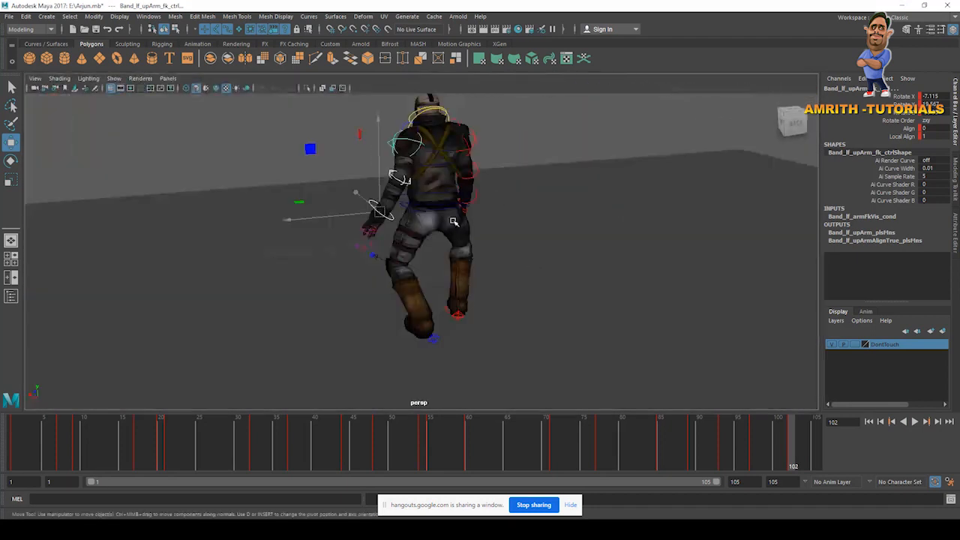
left_click_drag(454, 221, 491, 233, "alt")
left_click_drag(699, 456, 777, 447)
left_click(378, 320)
left_click_drag(378, 320, 571, 420, "alt")
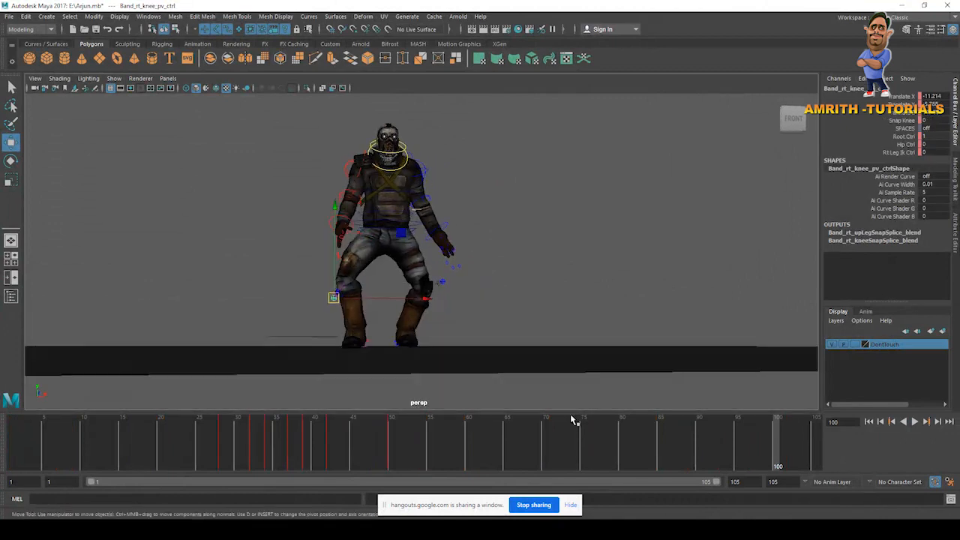
left_click_drag(362, 447, 608, 450)
left_click_drag(335, 299, 349, 300)
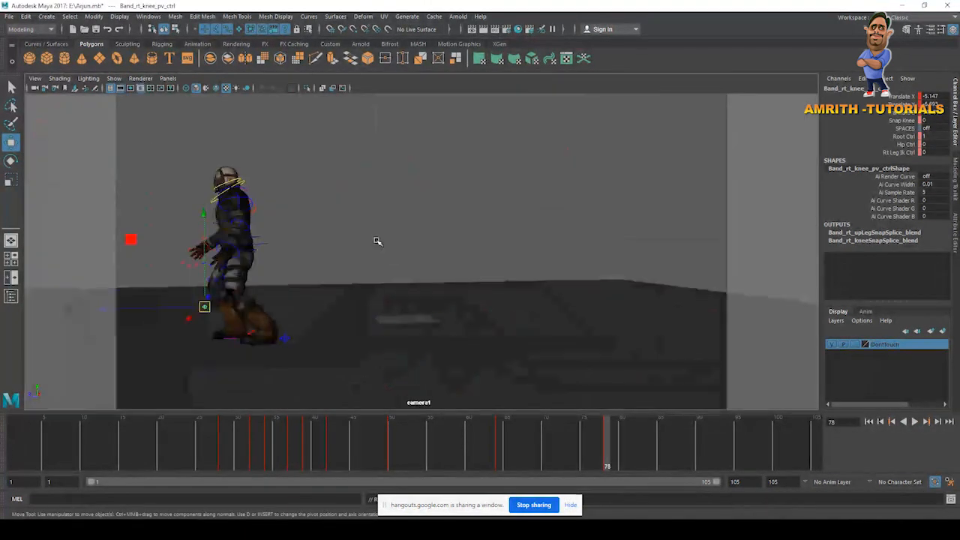
left_click_drag(527, 443, 691, 450)
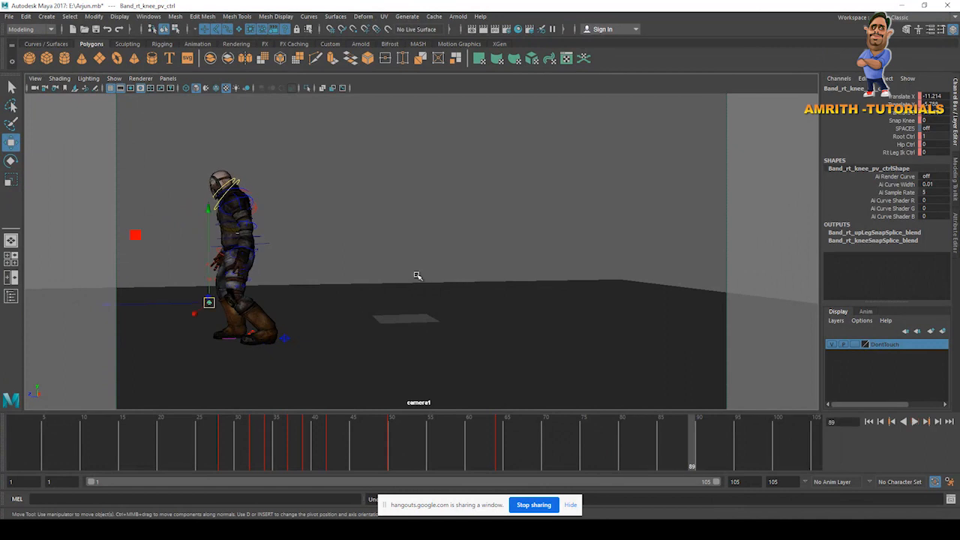
Rotate the left heel IK control outward at frame 44 to a Rotate Y of about 48.9
left_click(284, 339)
mouse_move(335, 442)
left_mouse_down()
mouse_move(342, 440)
mouse_move(297, 437)
mouse_move(345, 444)
left_mouse_up()
left_click(345, 445)
key("e")
left_click_drag(249, 365, 331, 362)
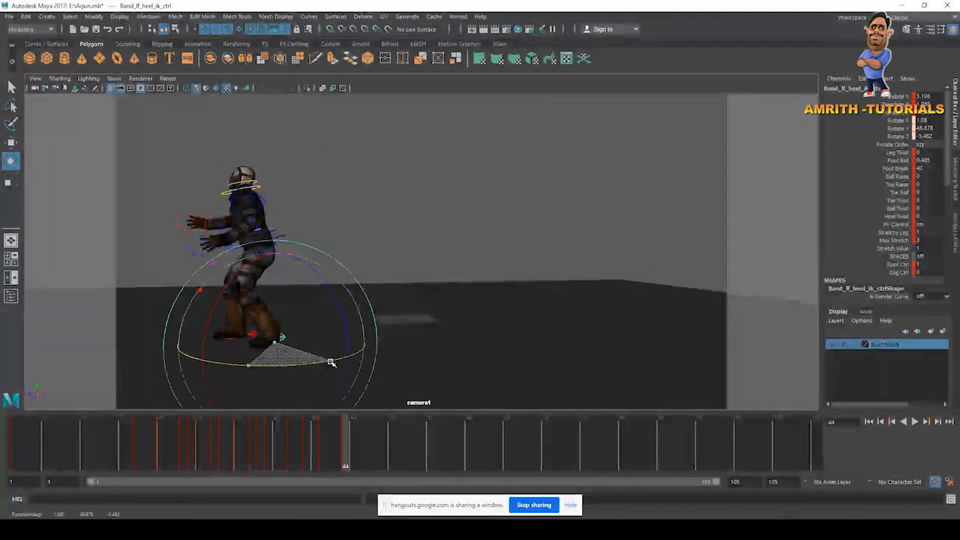
Move the left knee pole vector outward at frame 44 in the front-facing perspective view, to a Translate X of about 22.8
key("space")
left_click_drag(508, 185, 530, 120)
left_click_drag(362, 319, 345, 300, "alt")
key("w")
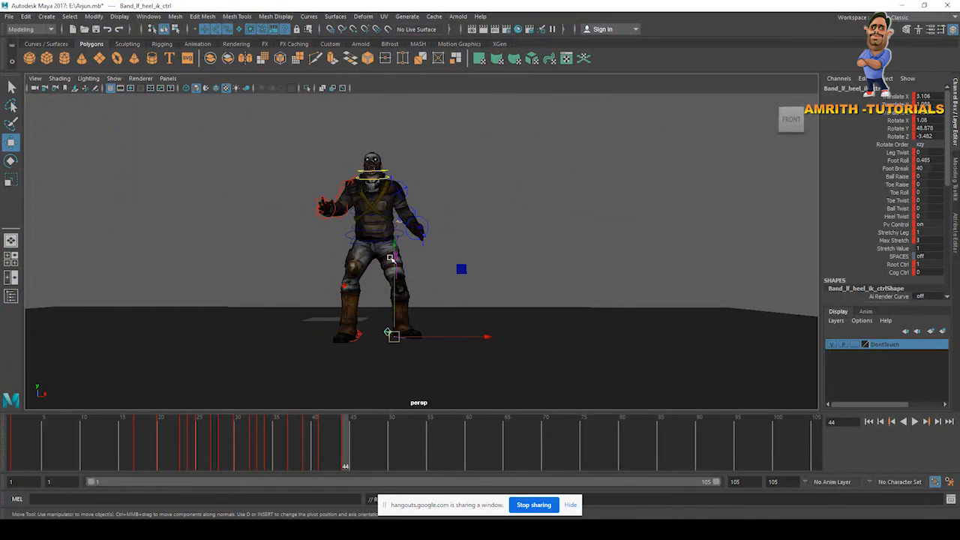
left_click(390, 258)
left_click(401, 253)
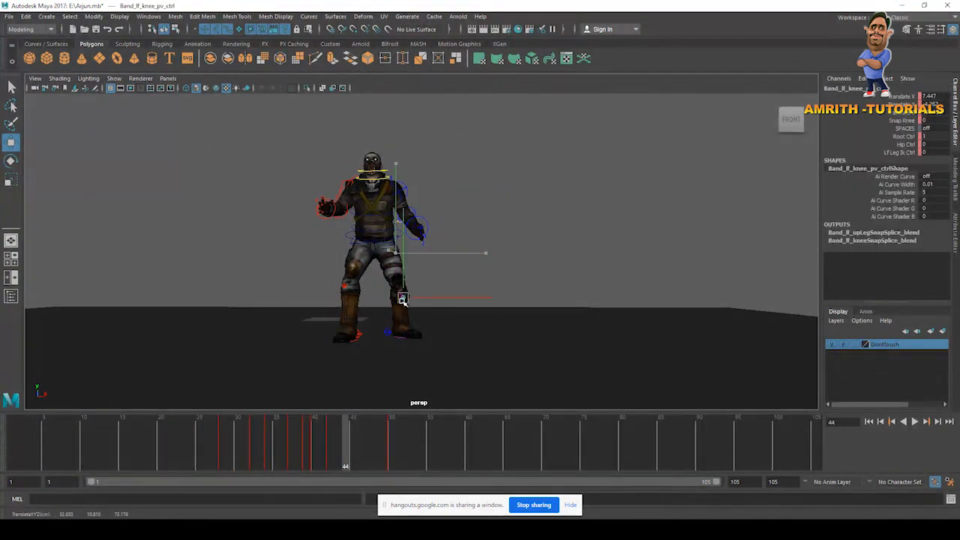
left_click_drag(403, 299, 445, 296)
key("space")
key("space")
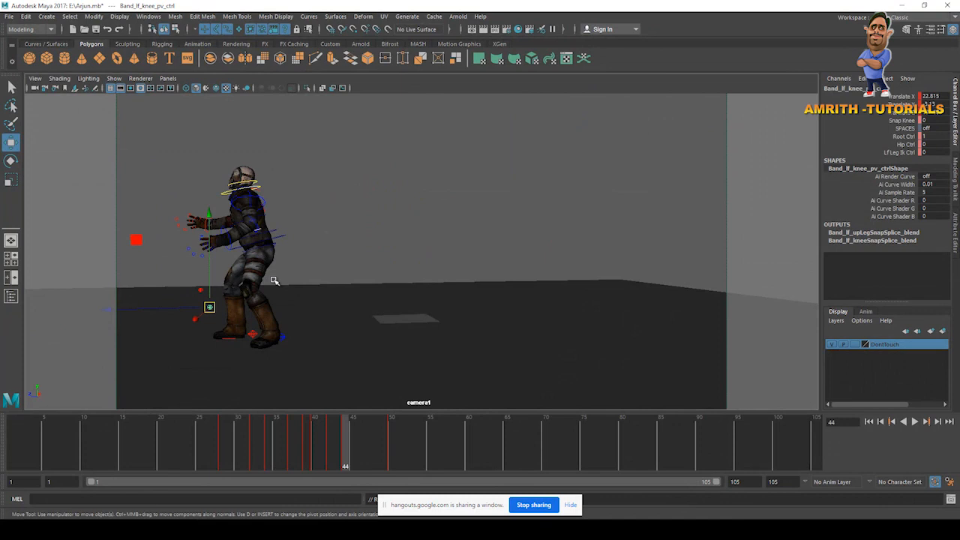
Pull the left knee pole vector back along Z at frame 50 and replay the landing
mouse_move(267, 441)
left_mouse_down()
mouse_move(335, 431)
mouse_move(463, 466)
mouse_move(543, 460)
mouse_move(422, 444)
mouse_move(595, 457)
mouse_move(398, 442)
left_mouse_up()
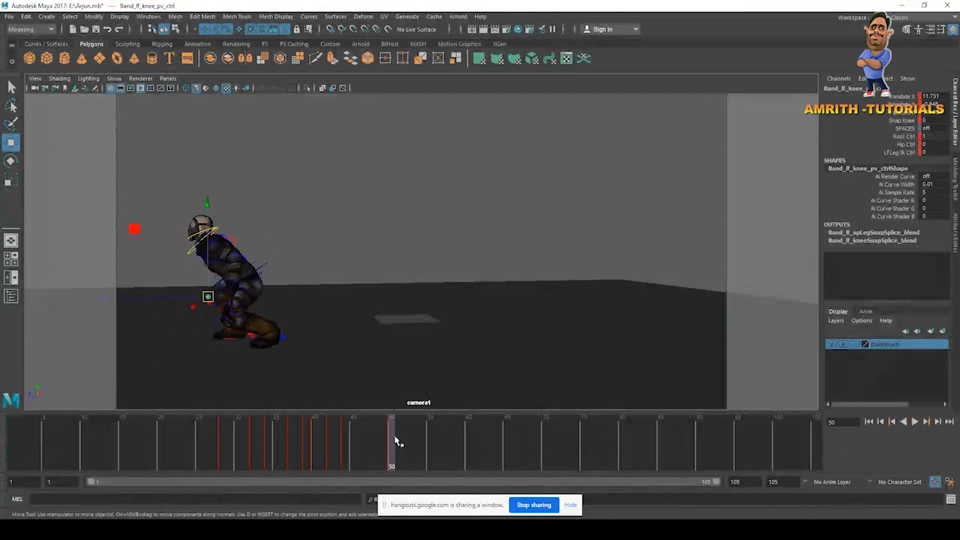
left_click_drag(195, 302, 257, 305)
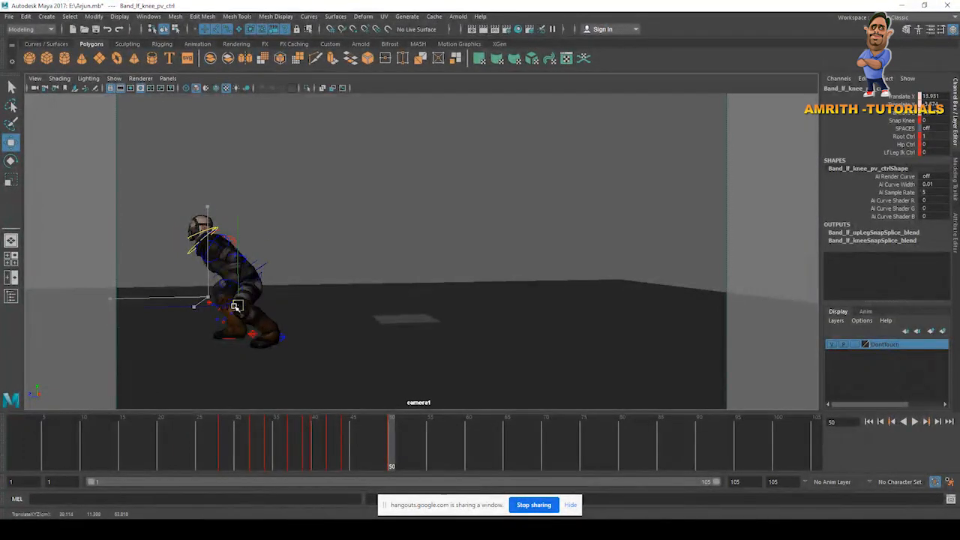
left_click_drag(180, 297, 216, 299)
key("alt+v")
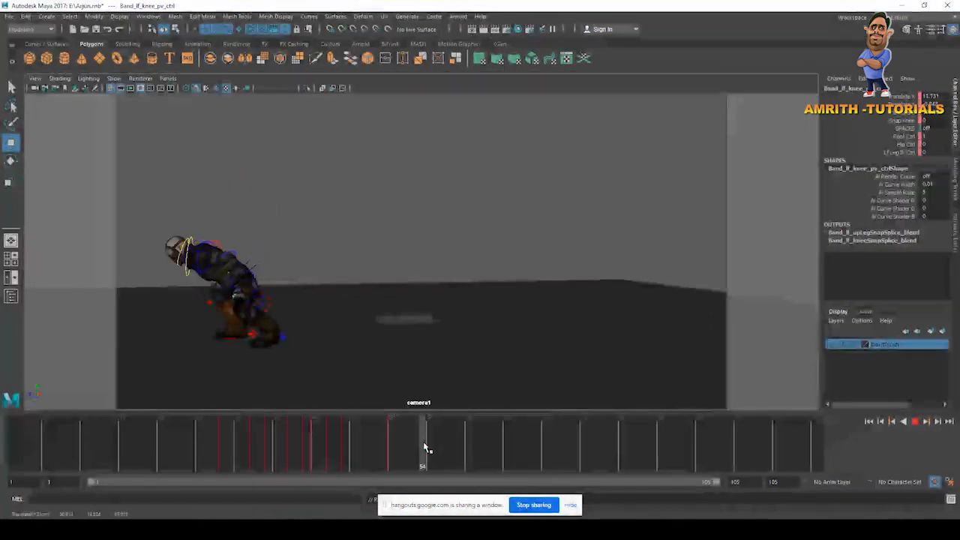
left_click(391, 448)
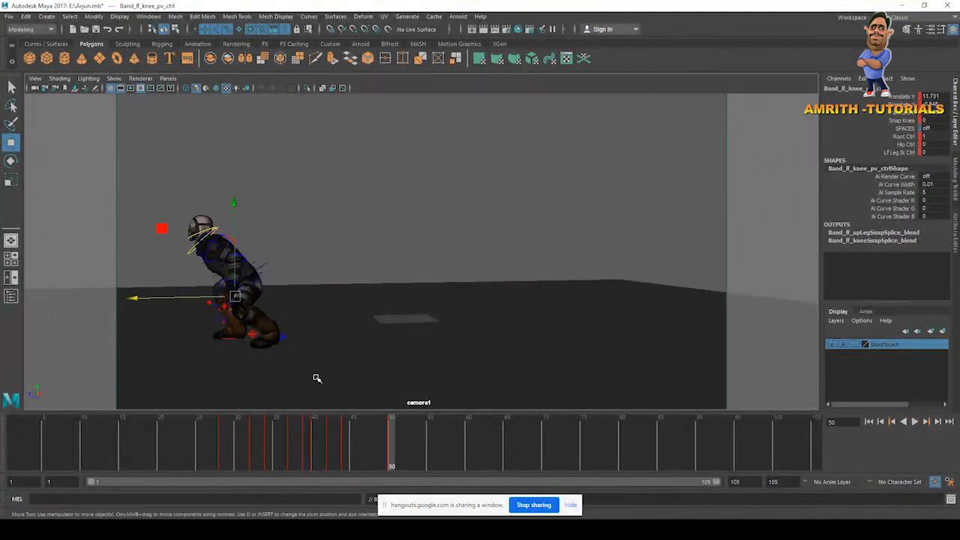
Undo the recent left heel and knee pole vector edits and replay the landing with the left heel IK control selected
left_click(273, 339)
left_click_drag(278, 442, 509, 453)
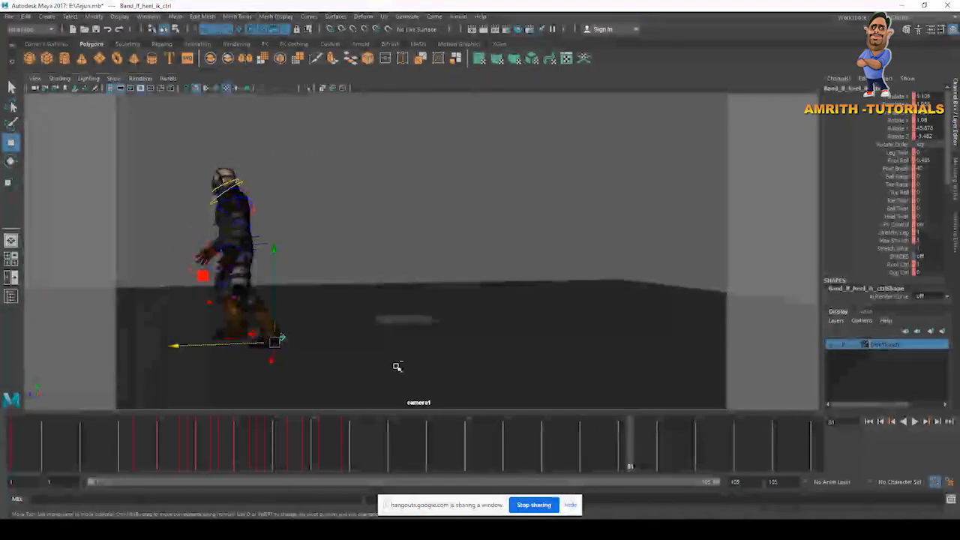
key("ctrl+z")
key("ctrl+z")
key("ctrl+z")
key("ctrl+z")
key("ctrl+z")
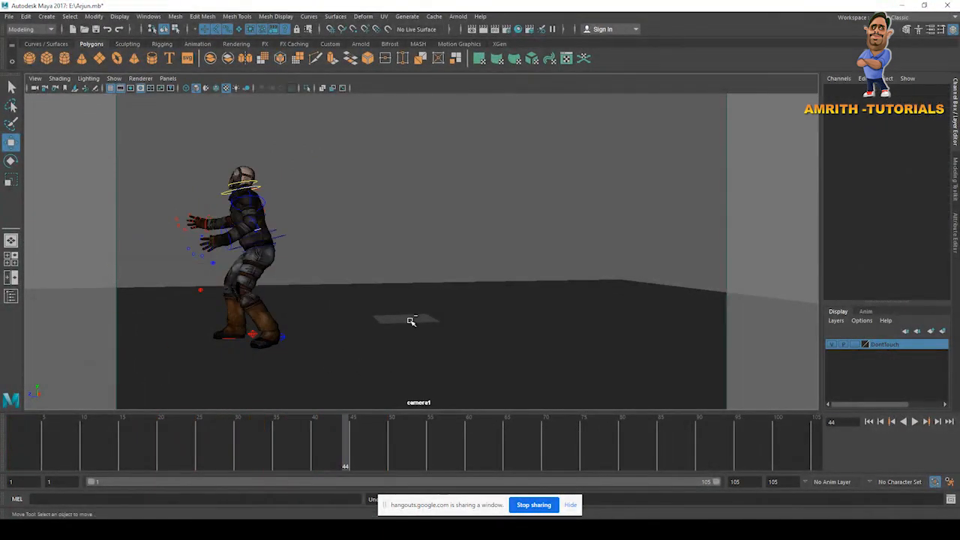
left_click_drag(345, 447, 391, 456)
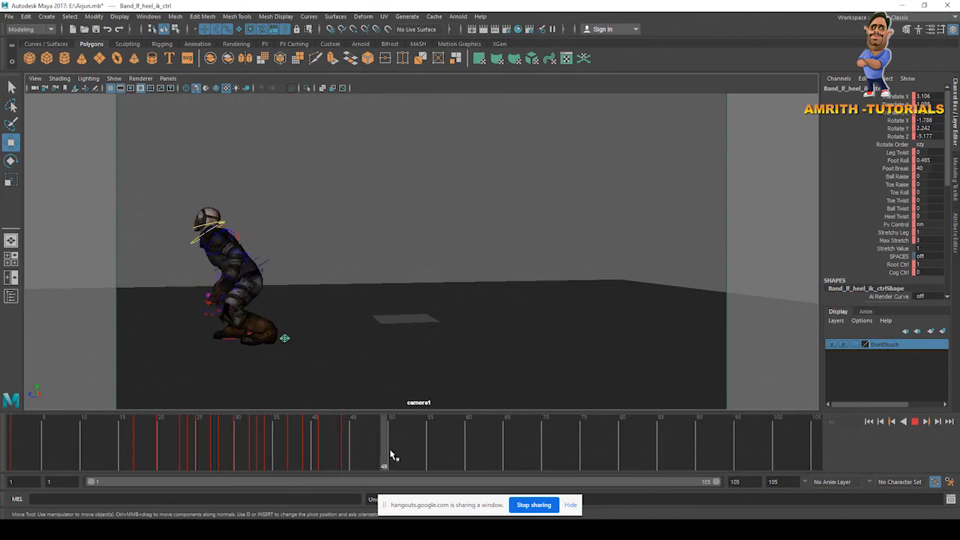
left_click_drag(504, 469, 648, 461)
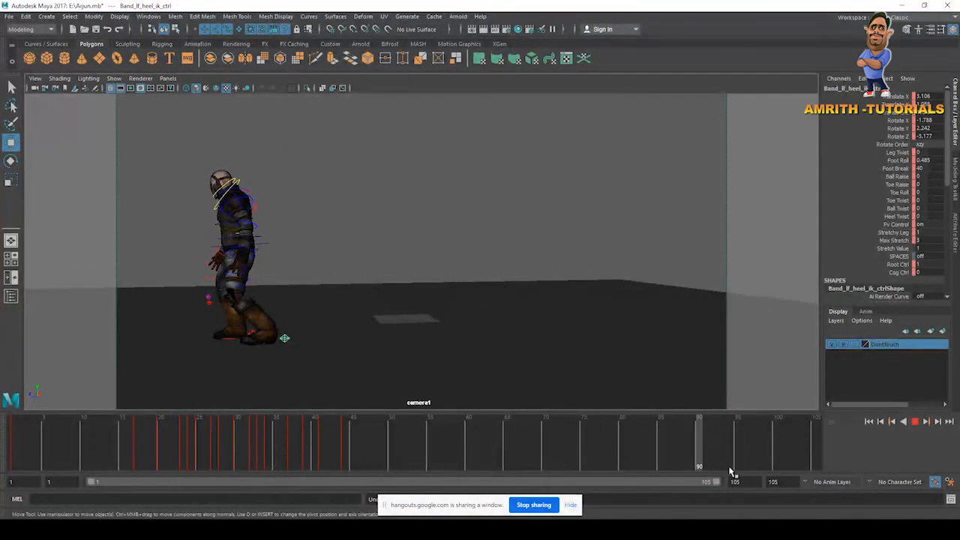
Rotate the left heel IK control at frame 41, and at frame 42 to about X -1.4, Y 7, Z 11
left_click_drag(403, 434, 325, 447)
key("e")
left_click_drag(204, 379, 207, 341)
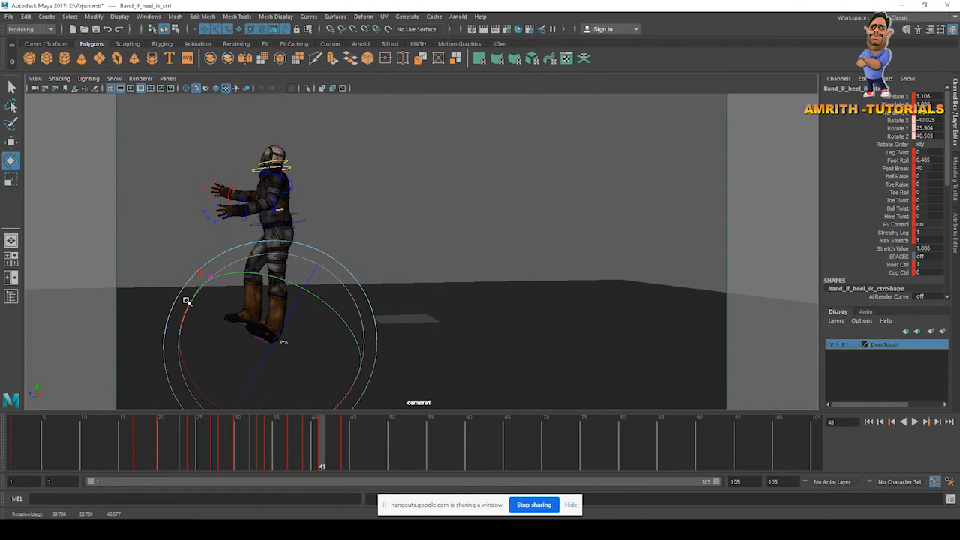
left_click_drag(359, 429, 355, 454)
left_click_drag(437, 461, 333, 448)
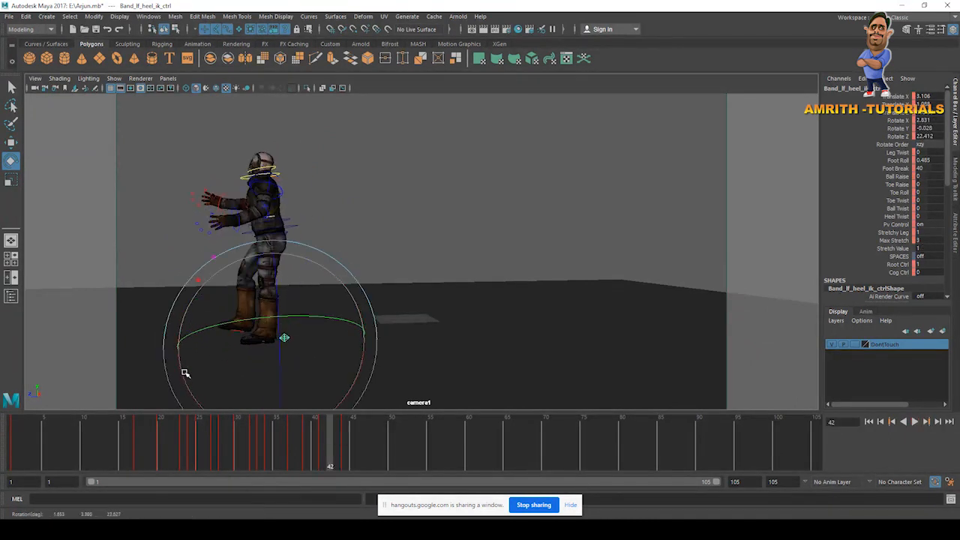
left_click_drag(307, 446, 332, 460)
Rotate the right heel IK control at frame 41 to a Rotate X of about -38.4 and replay the landing
key("w")
left_click(218, 341)
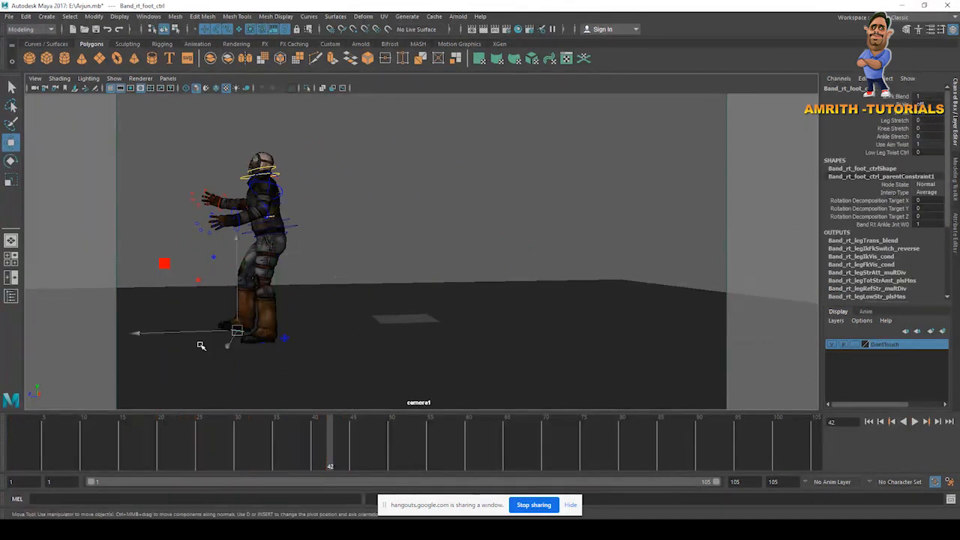
key("space")
key("space")
key("space")
key("space")
left_click_drag(499, 263, 405, 405, "alt")
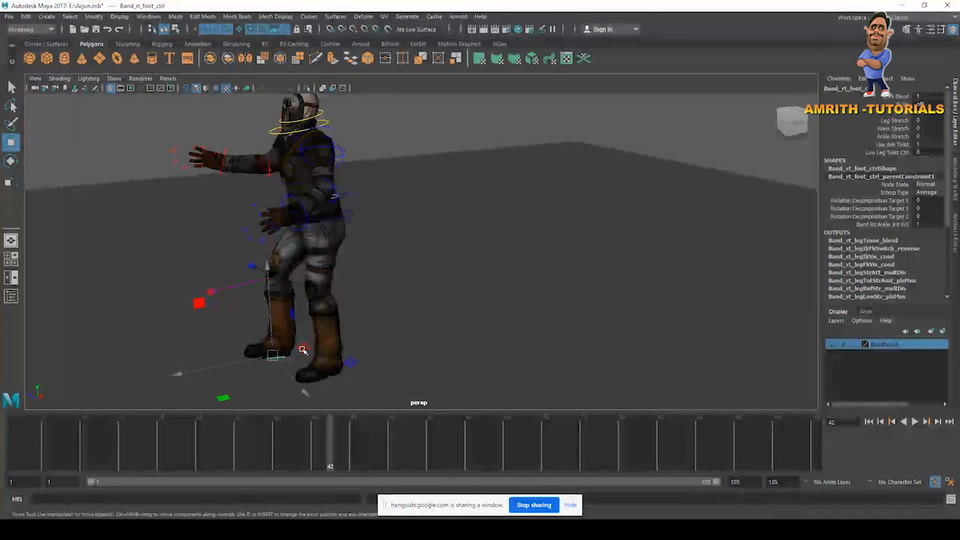
left_click(221, 275)
key("space")
left_click(322, 444)
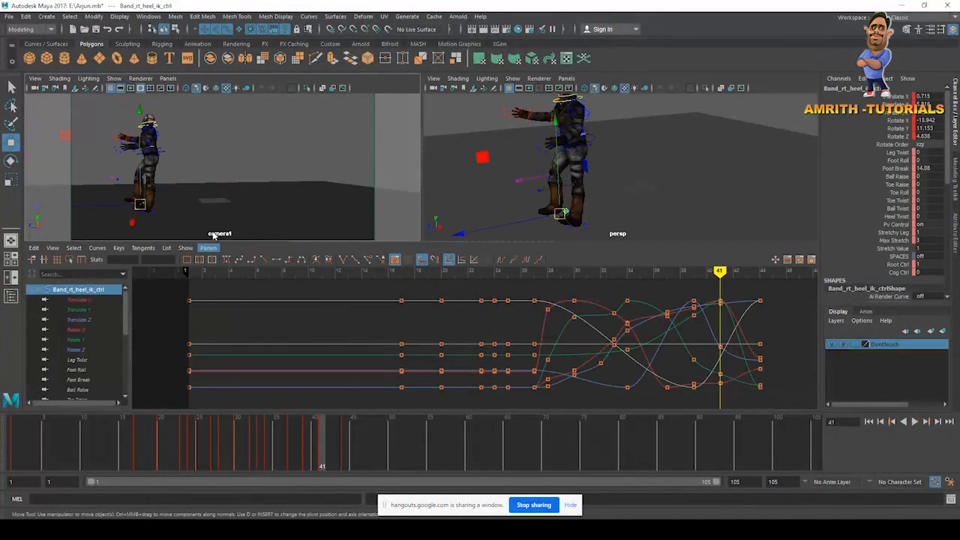
key("e")
key("space")
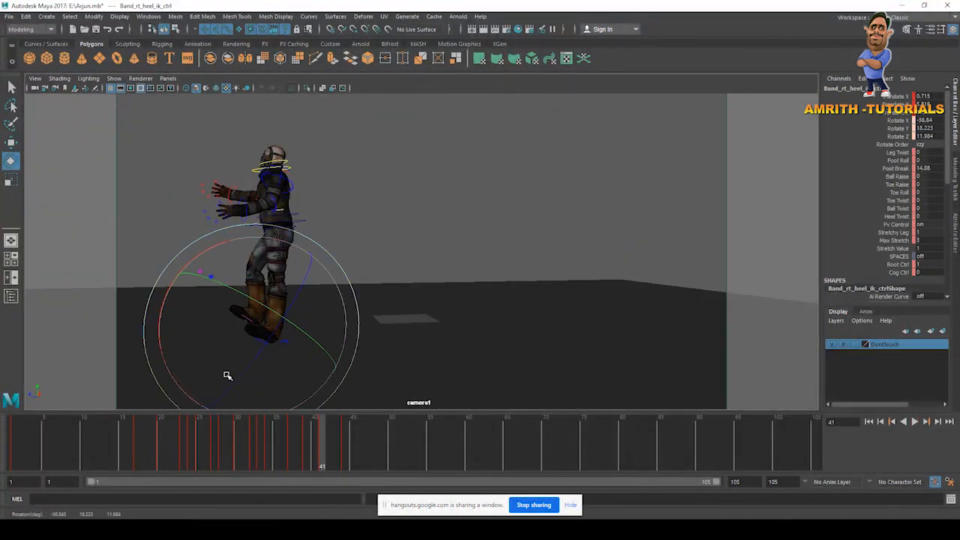
key("alt+v")
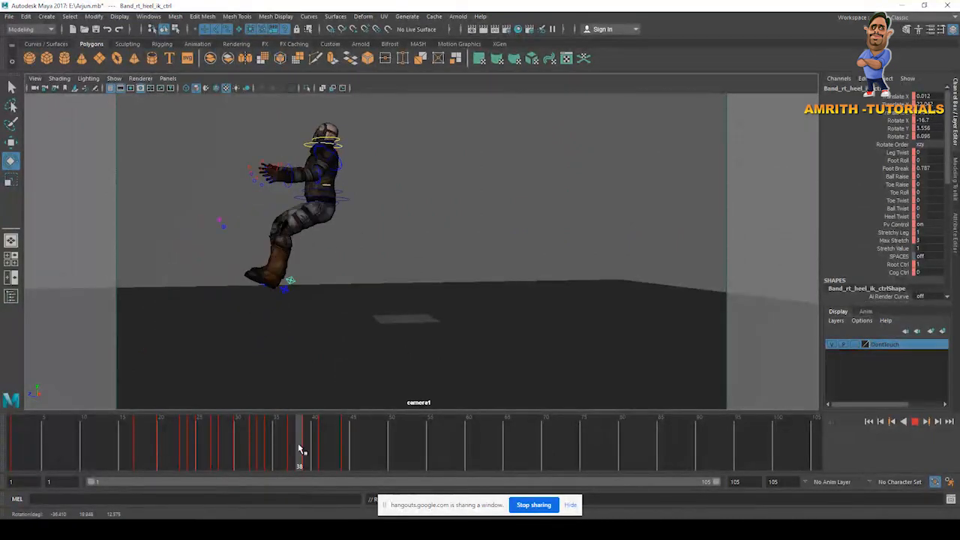
Raise the right heel IK control slightly at frame 39 and scrub through the landing and settle
left_click_drag(322, 449, 306, 444)
key("w")
left_click_drag(269, 307, 268, 299)
left_click_drag(295, 450, 730, 450)
Rotate the right upper arm FK control at frame 98, shift the new key to frame 99 and check the settle
key("space")
left_click_drag(426, 193, 535, 223)
mouse_move(300, 221)
left_mouse_down("alt")
mouse_move(322, 225)
mouse_move(313, 212)
left_mouse_up("alt")
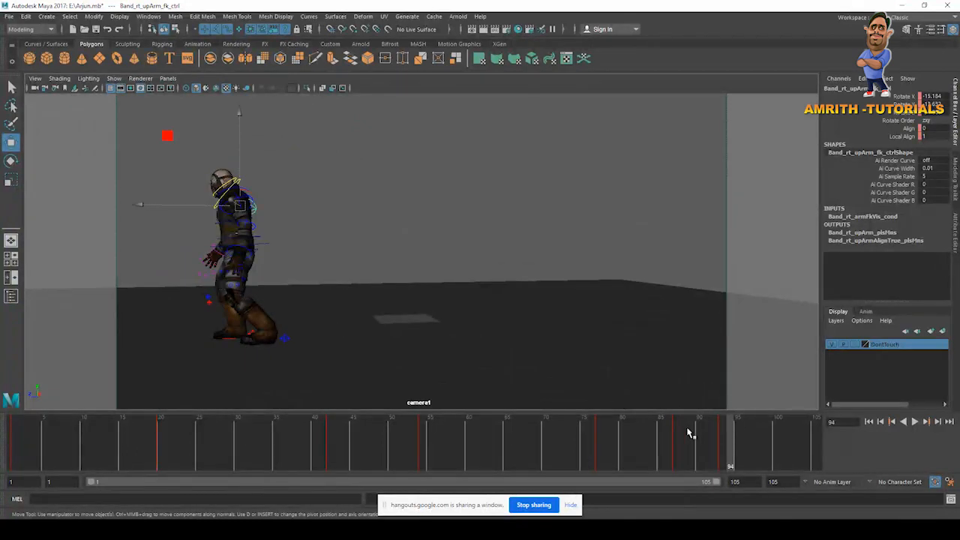
left_click_drag(690, 433, 761, 453)
key("e")
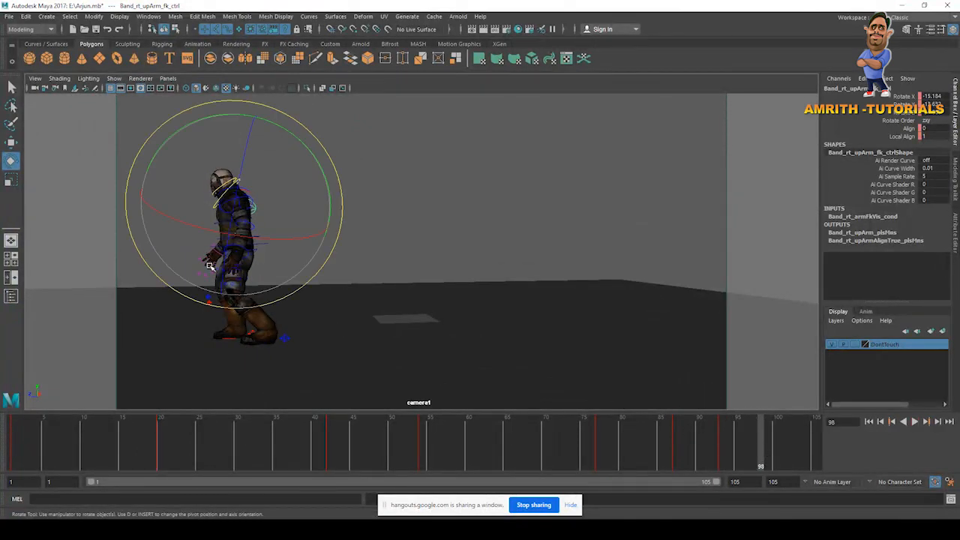
left_click_drag(291, 292, 289, 294)
left_click_drag(696, 439, 696, 446)
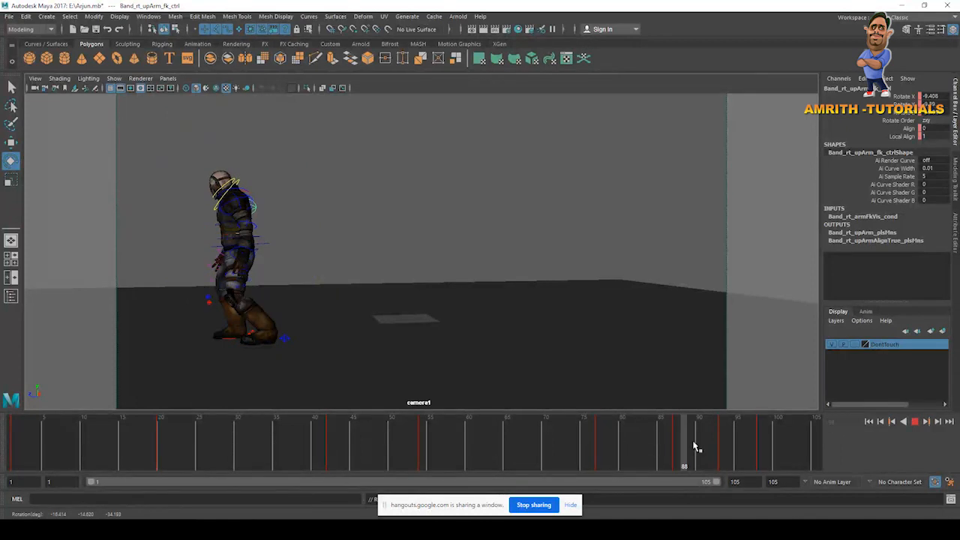
left_click_drag(760, 455, 741, 450)
left_click_drag(801, 458, 756, 456)
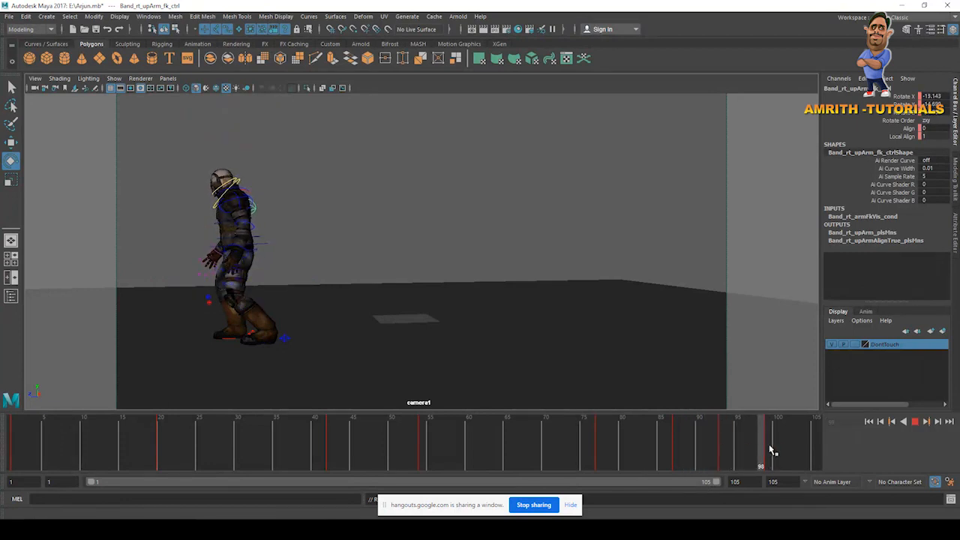
Hide the control curves in the camera view and play the whole animation from frame 1
left_click(406, 450)
key("alt+shift+v")
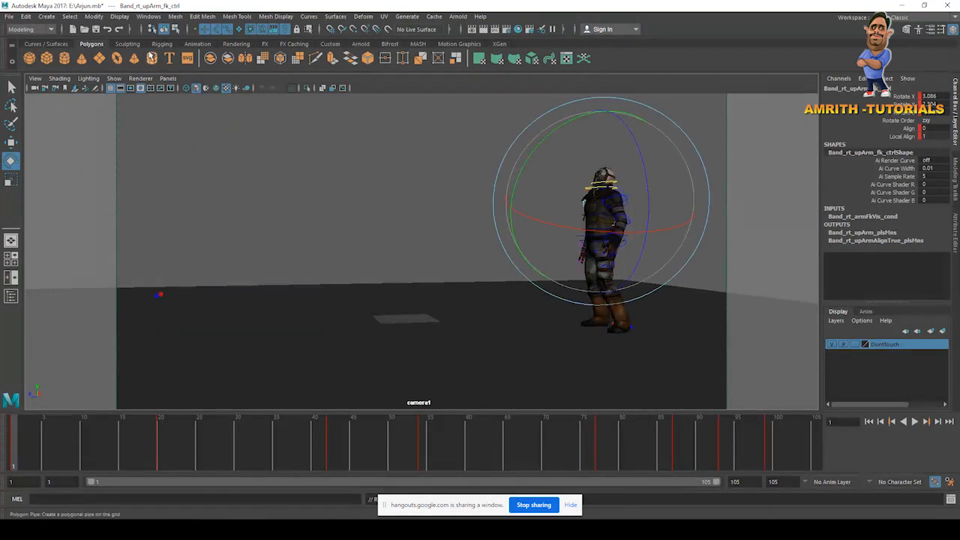
left_click(113, 78)
left_click(134, 131)
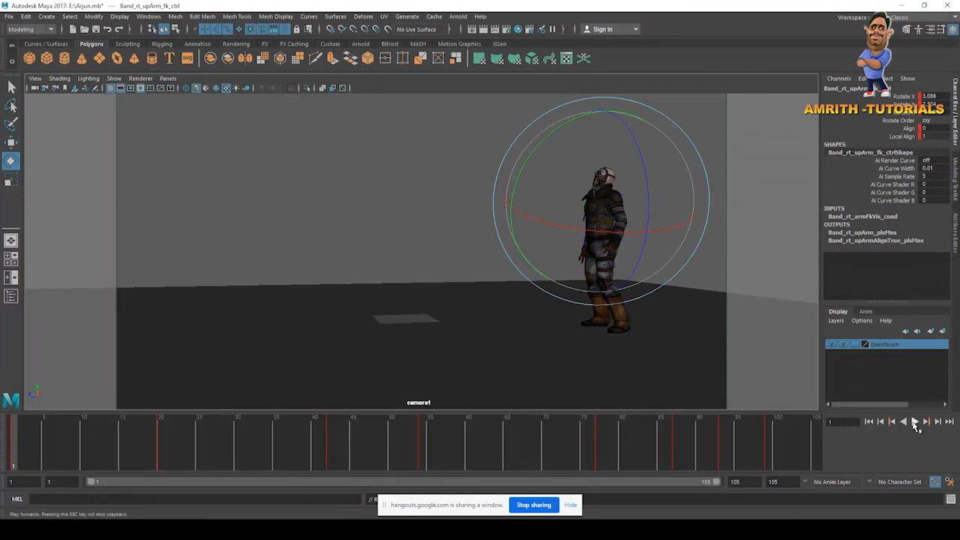
left_click(915, 422)
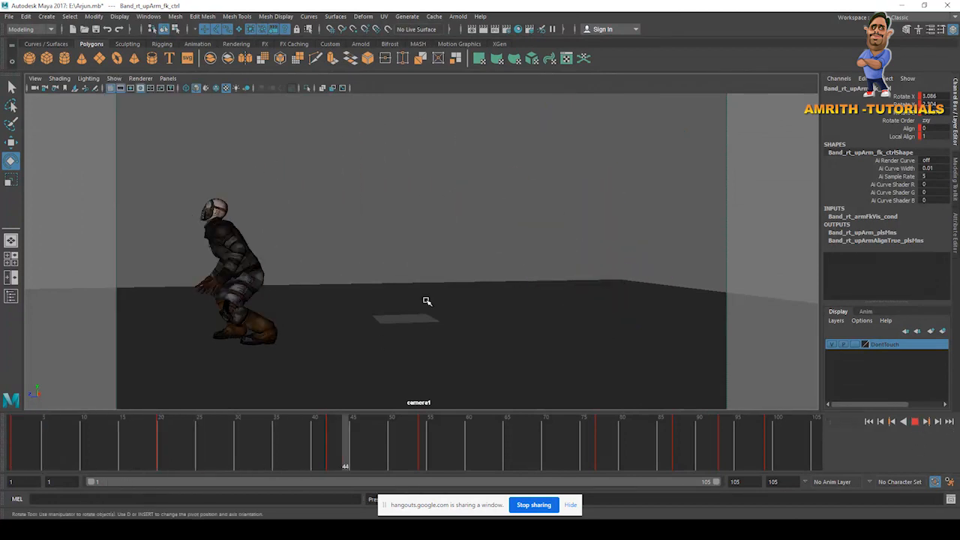
left_click(914, 423)
Playblast the animation, examine the jump in the video player and close the player
right_click(591, 453)
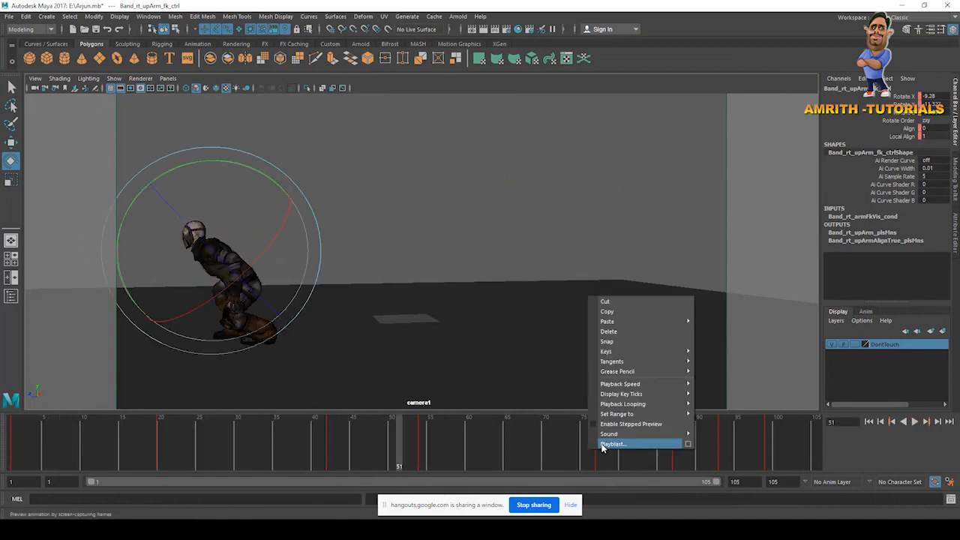
left_click(612, 444)
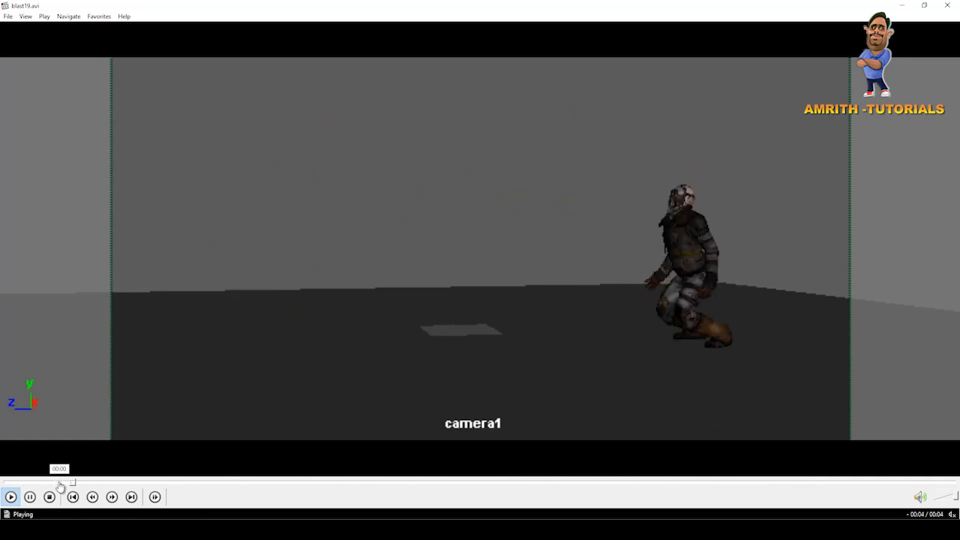
key("space")
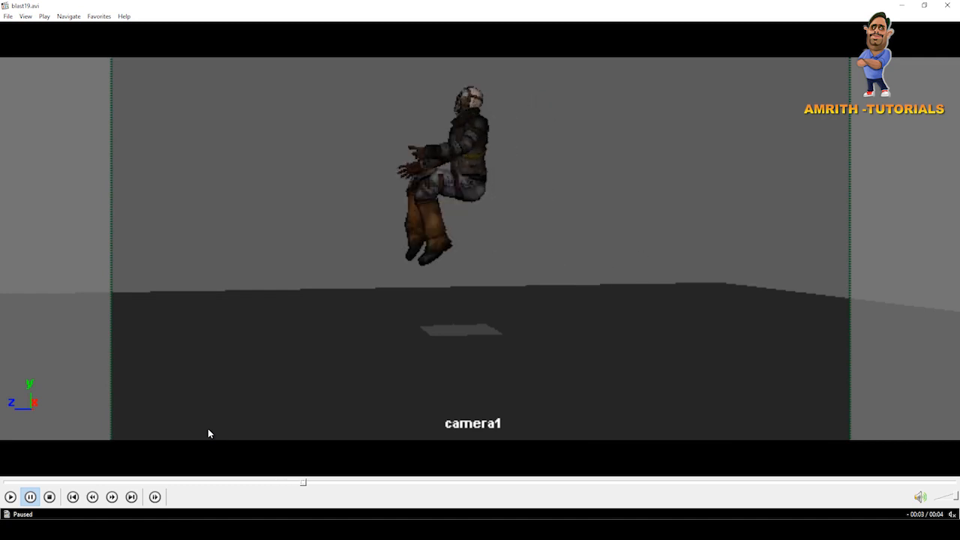
left_click(947, 6)
Show the control curves again and move the heel IK controls back and up at frame 33 of the jump
mouse_move(273, 449)
left_mouse_down()
mouse_move(323, 450)
mouse_move(192, 443)
mouse_move(262, 439)
left_mouse_up()
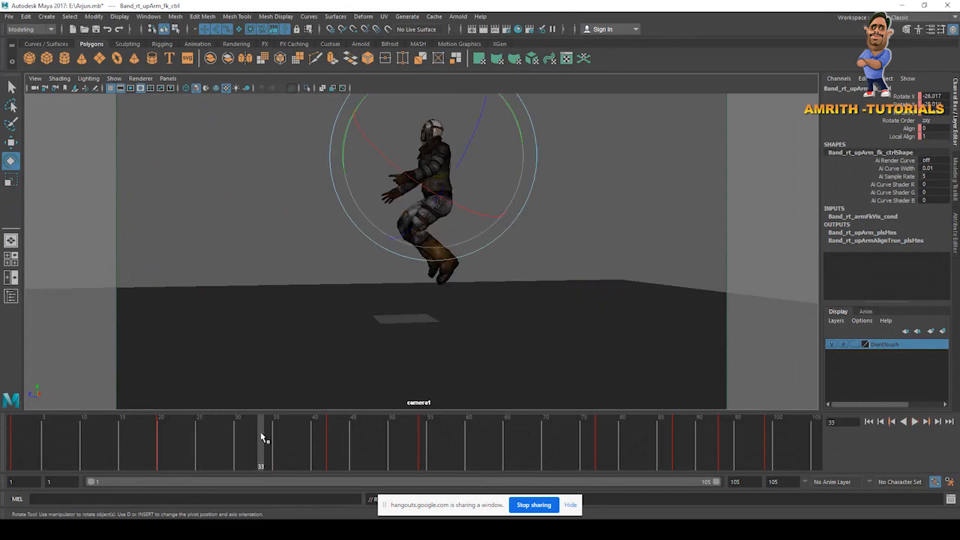
left_click(113, 78)
left_click(125, 132)
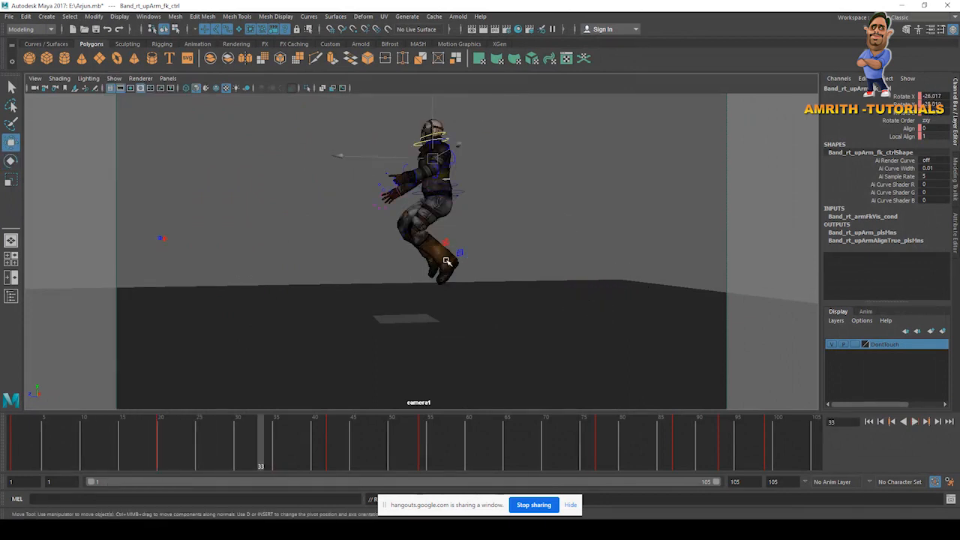
left_click(447, 250)
key("alt+v")
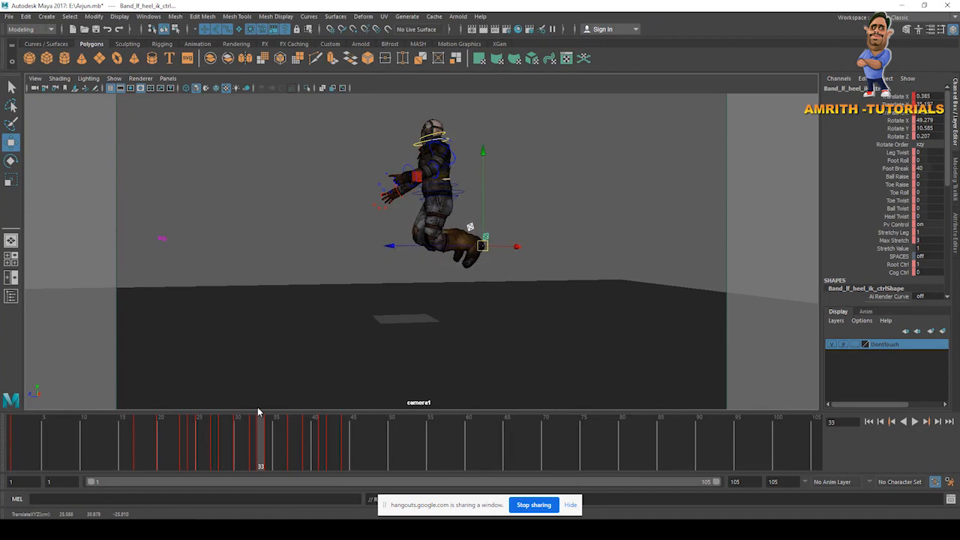
Rotate the heel IK controls at frame 32 to a Rotate X of about 86.9 and reposition them behind the body
left_click_drag(264, 433, 256, 457)
key("e")
left_click_drag(605, 322, 606, 279)
key("w")
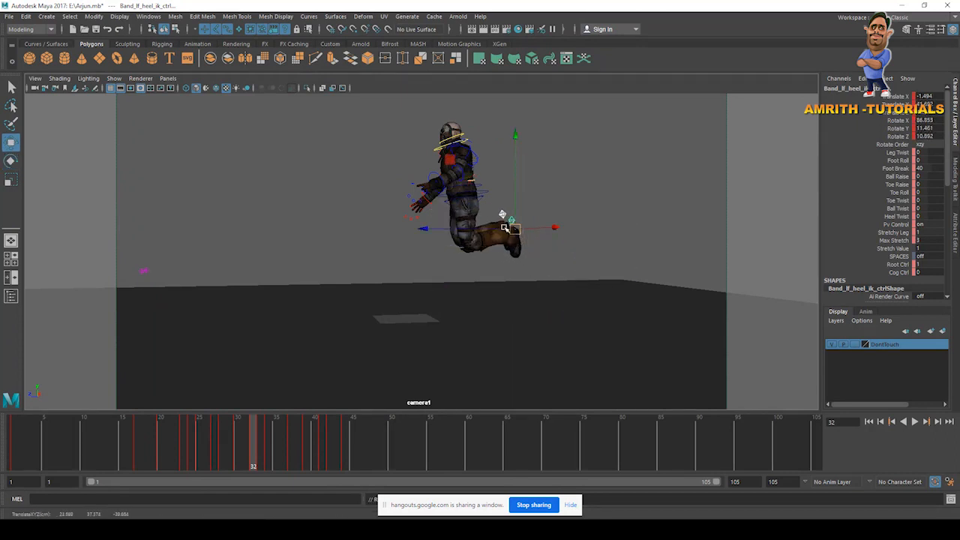
Reposition the heel IK controls at frames 29 and 34 and replay the jump up to the landing
left_click_drag(262, 444, 228, 444)
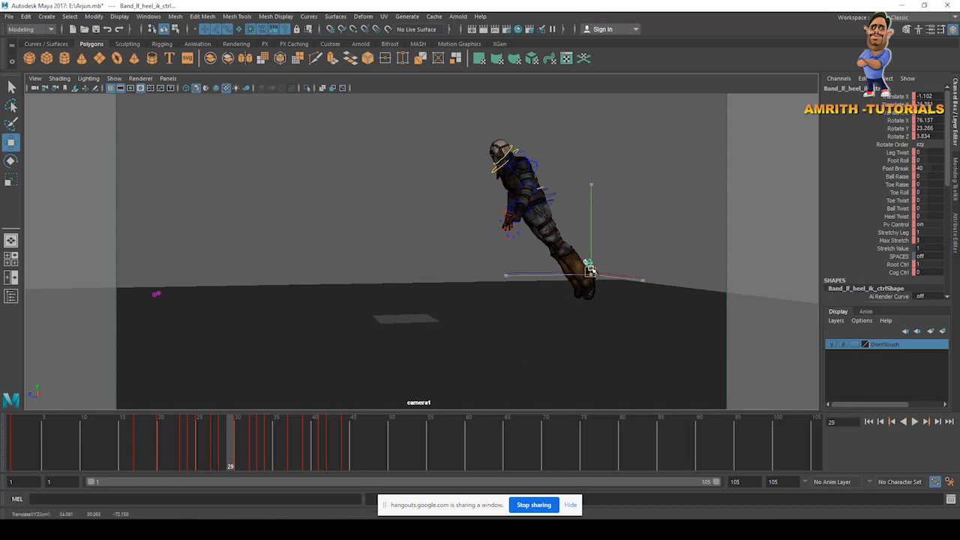
left_click_drag(202, 434, 267, 451)
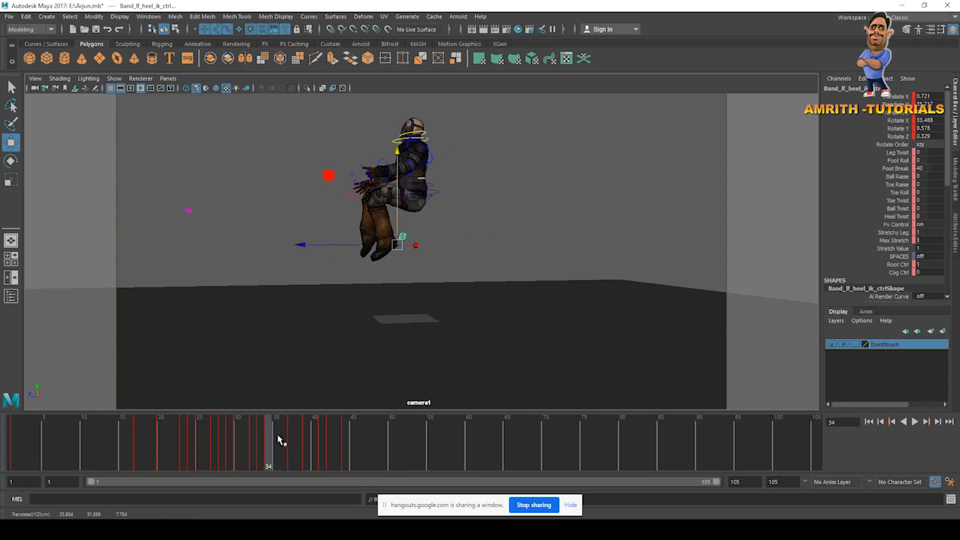
key("alt+v")
left_click_drag(290, 440, 334, 454)
Hide the control curves, playblast the revised animation and watch it in the maximized video player
left_click(114, 78)
left_click(133, 132)
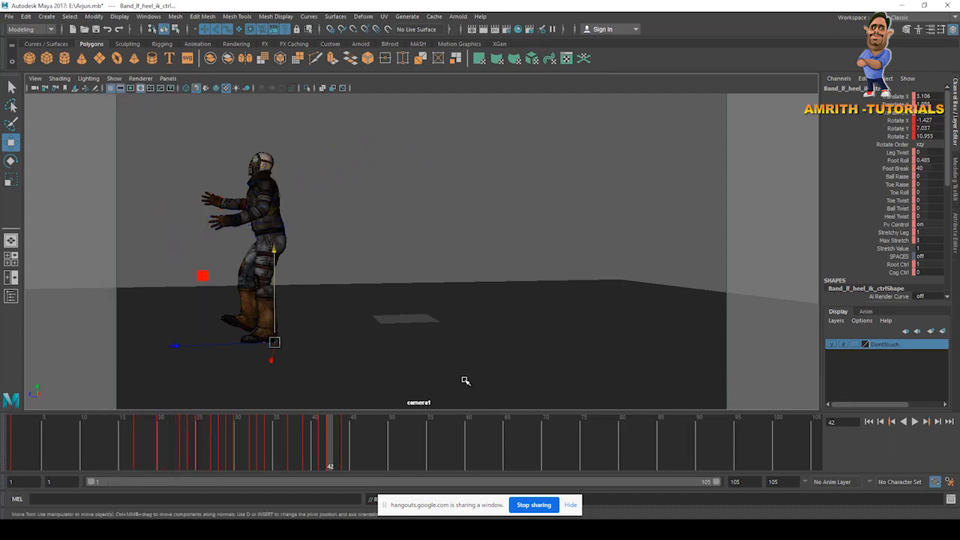
right_click(350, 461)
left_click(374, 450)
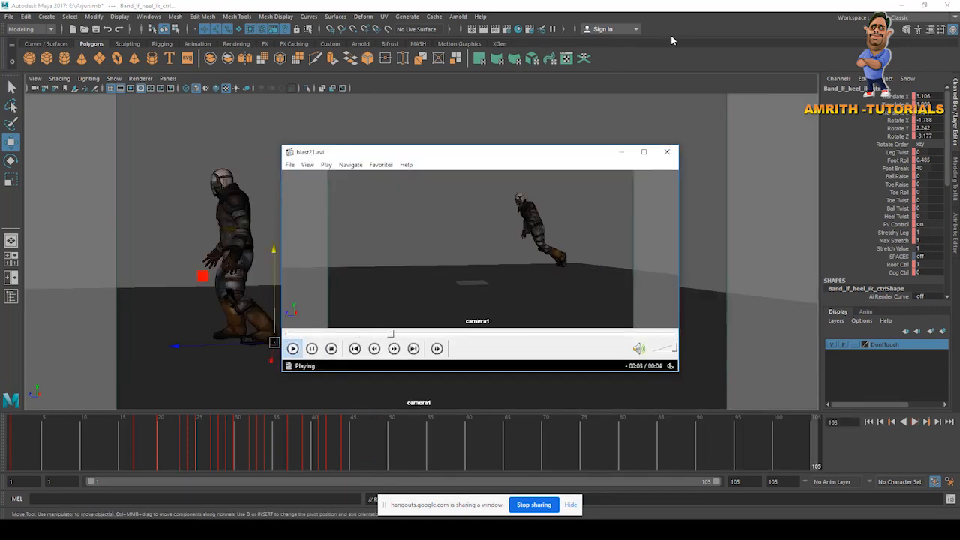
left_click(644, 152)
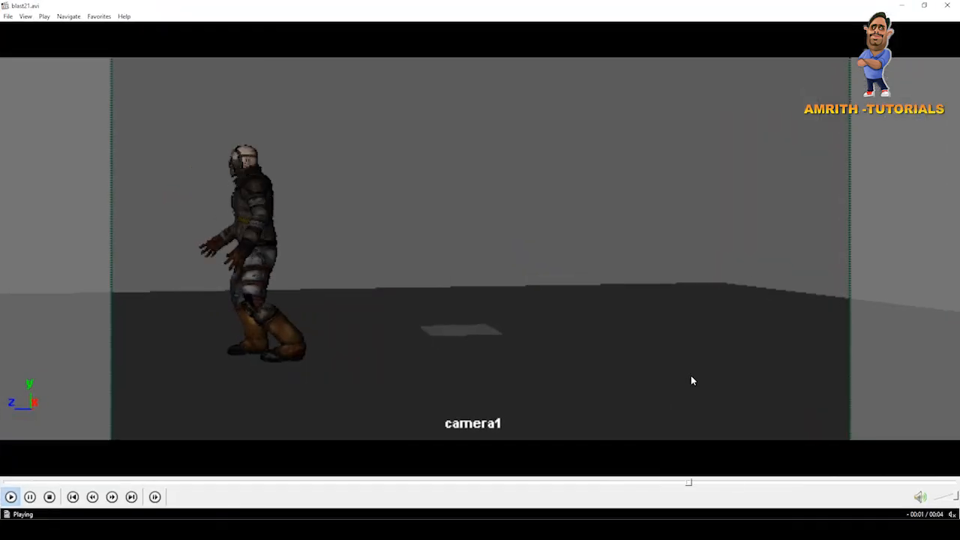